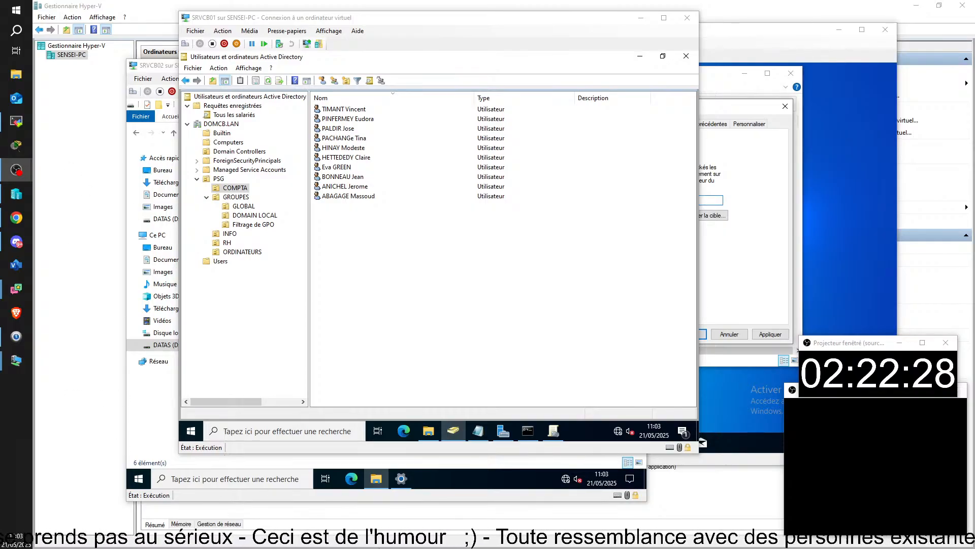
Cancel the Documents properties dialog on CLICB01, then return to SRVCB01's Group Policy Management console
left_click(737, 267)
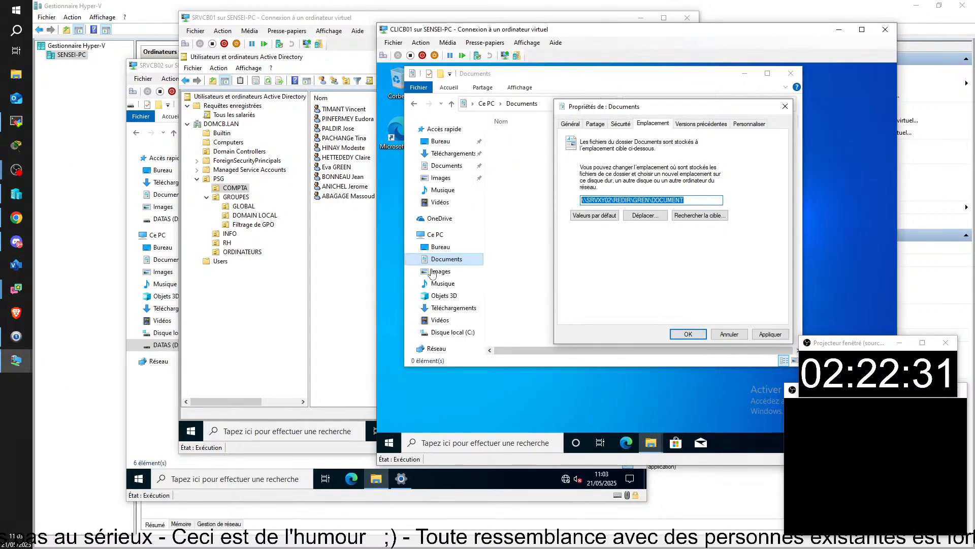
left_click(349, 267)
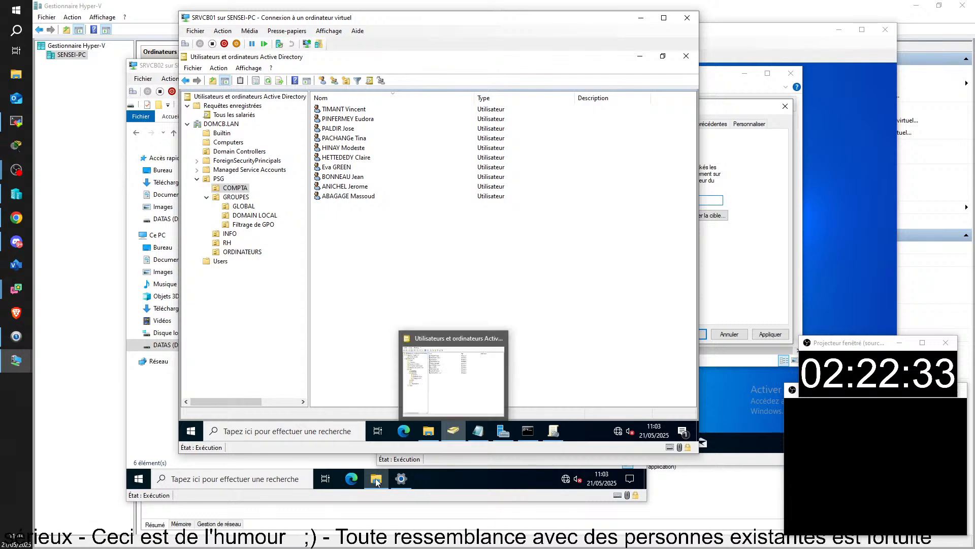
left_click(741, 266)
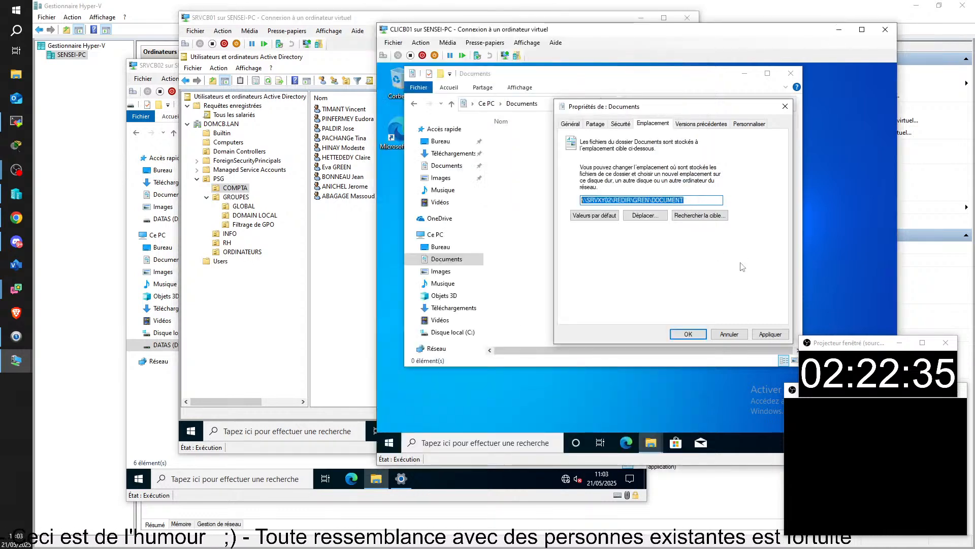
left_click(730, 334)
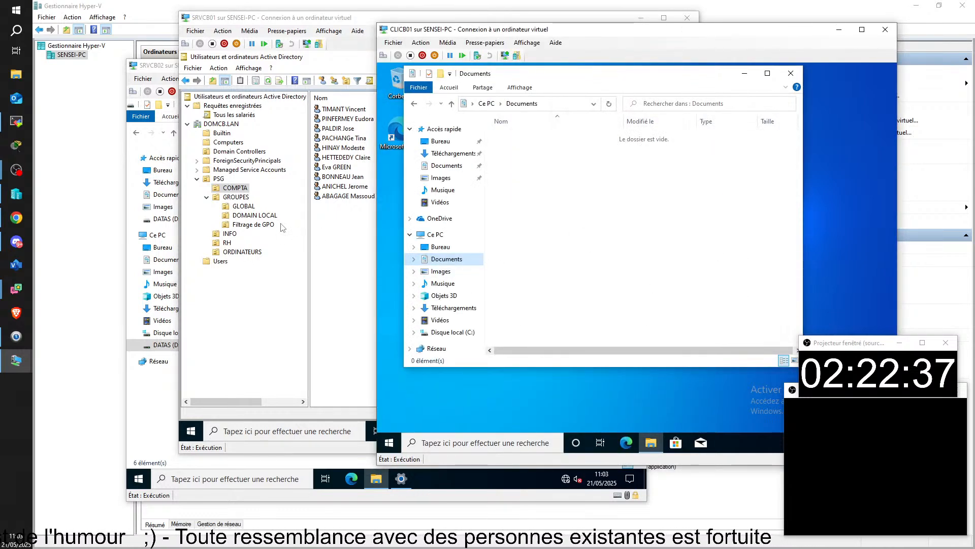
left_click(376, 329)
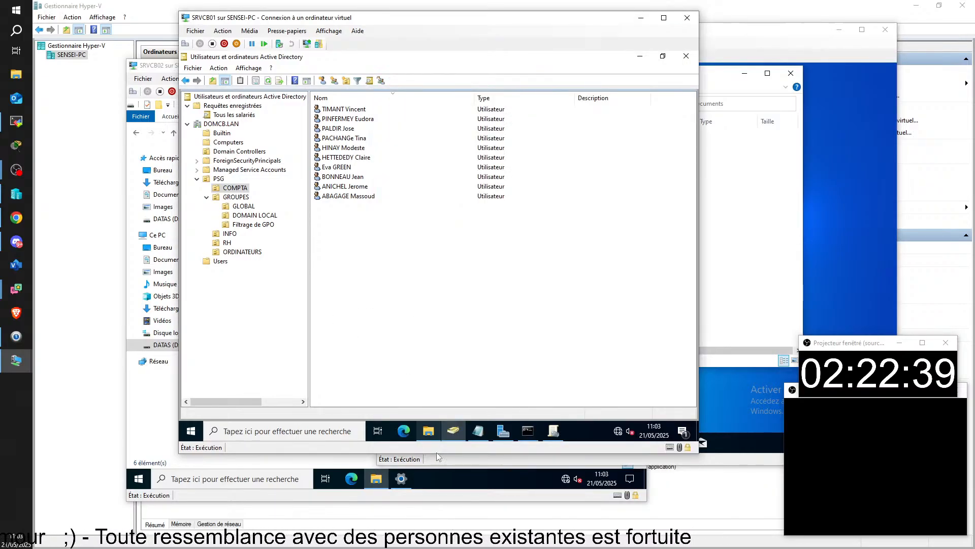
left_click(554, 431)
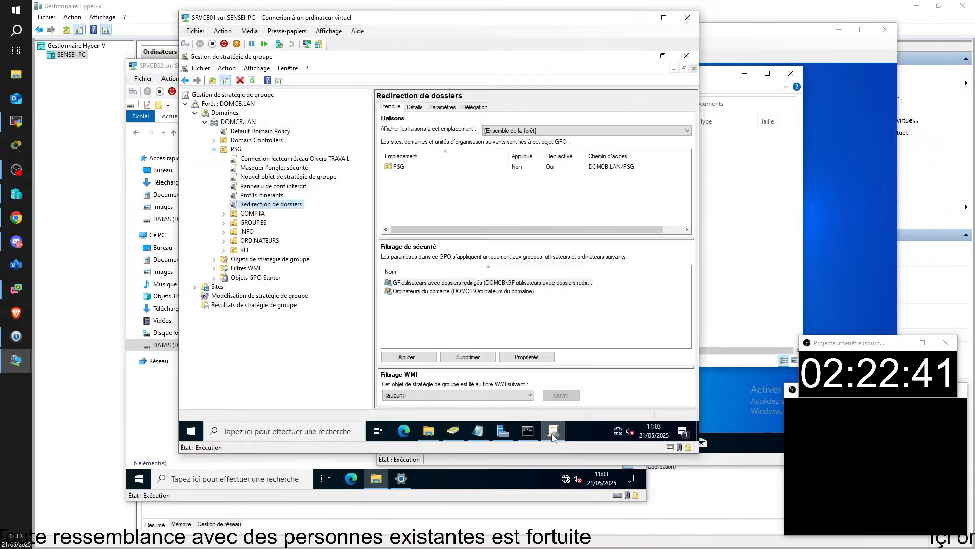
Edit the Redirection de dossiers GPO and expand Configuration utilisateur > Stratégies > Paramètres Windows > Redirection de dossiers
right_click(285, 205)
left_click(393, 210)
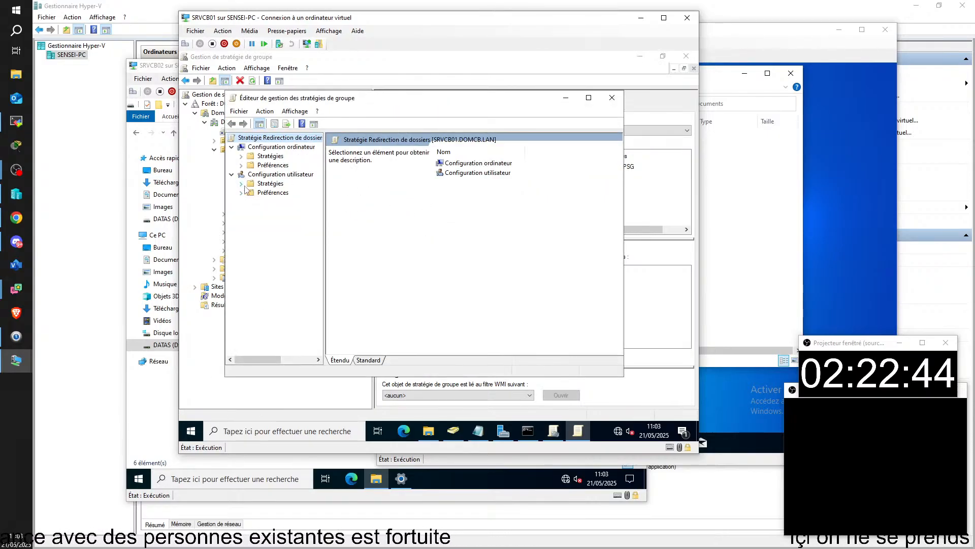
left_click(242, 184)
left_click(250, 202)
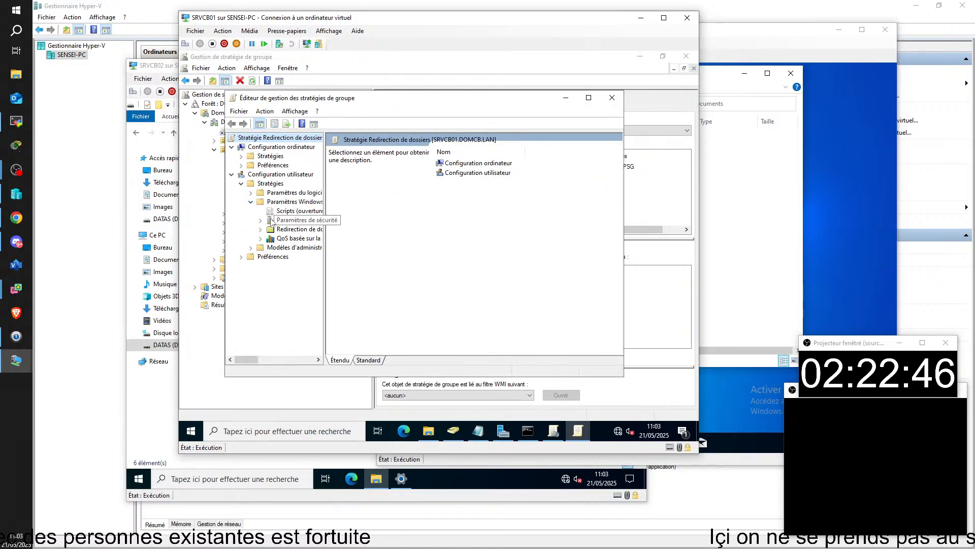
left_click(283, 230)
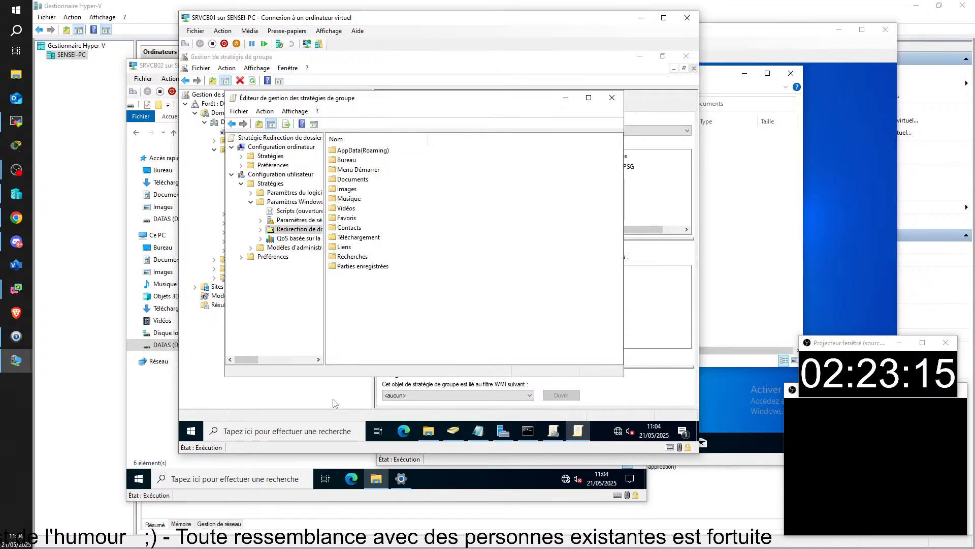
Browse File Explorer to C:\Utilisateurs\Administrateur on the server
left_click(429, 433)
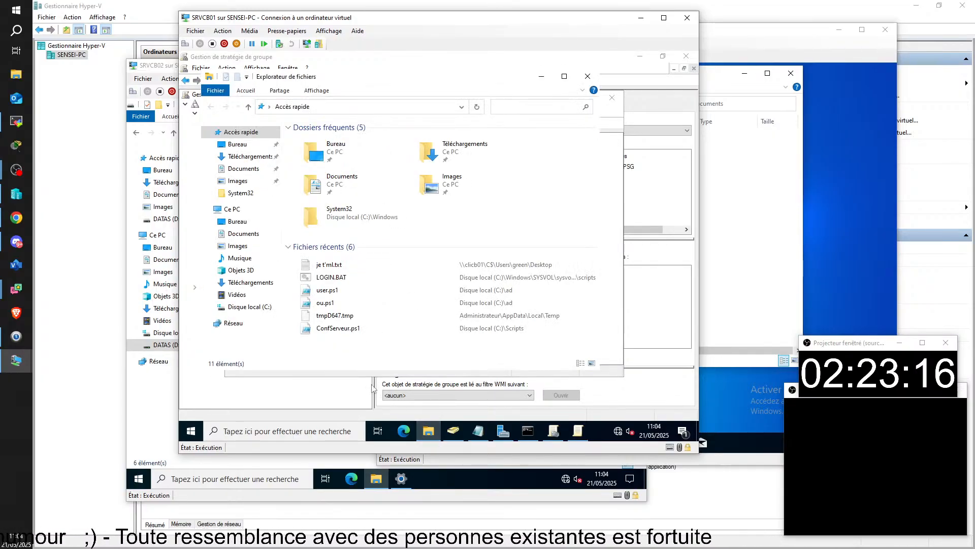
left_click(249, 306)
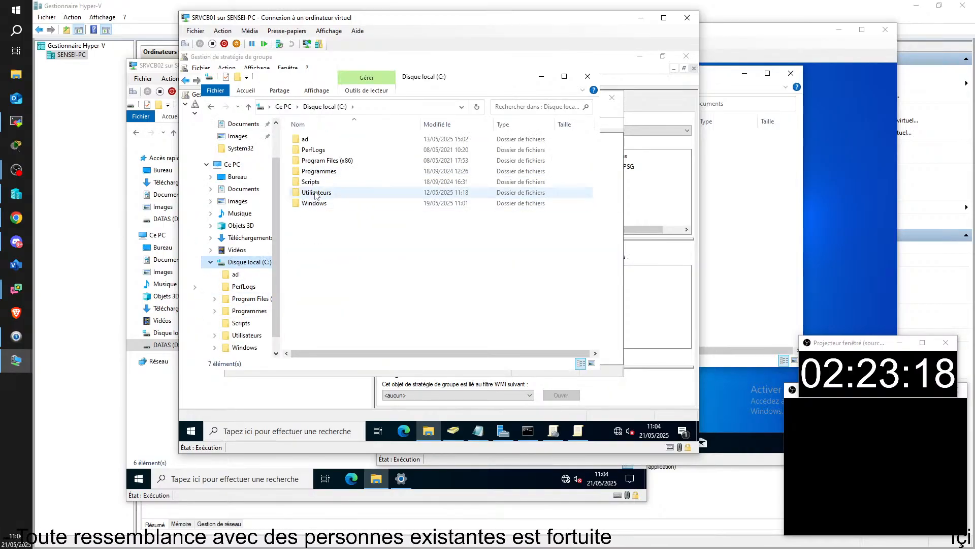
double_click(315, 195)
double_click(315, 139)
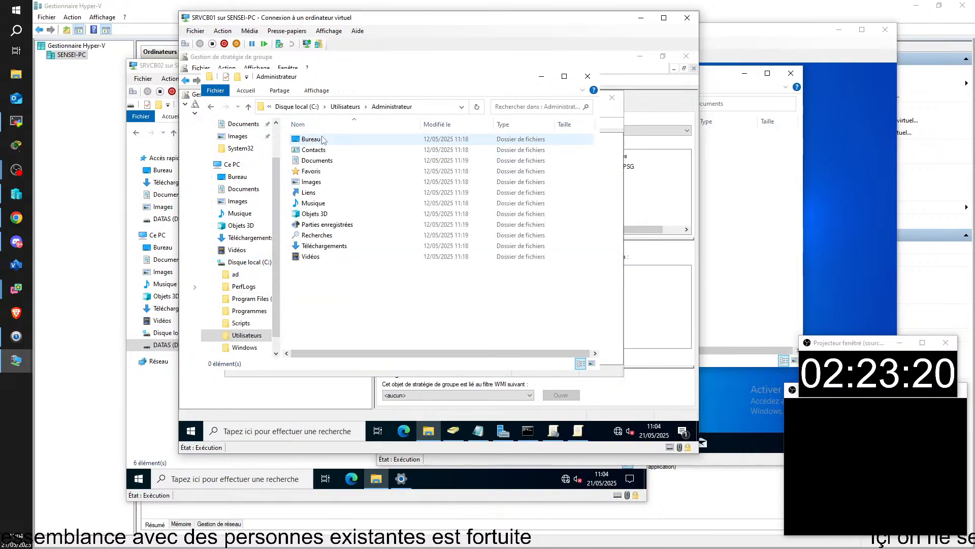
Enable 'Afficher les fichiers, dossiers et lecteurs cachés' so AppData and NTUSER.DAT appear, then return to GPMC
left_click(320, 91)
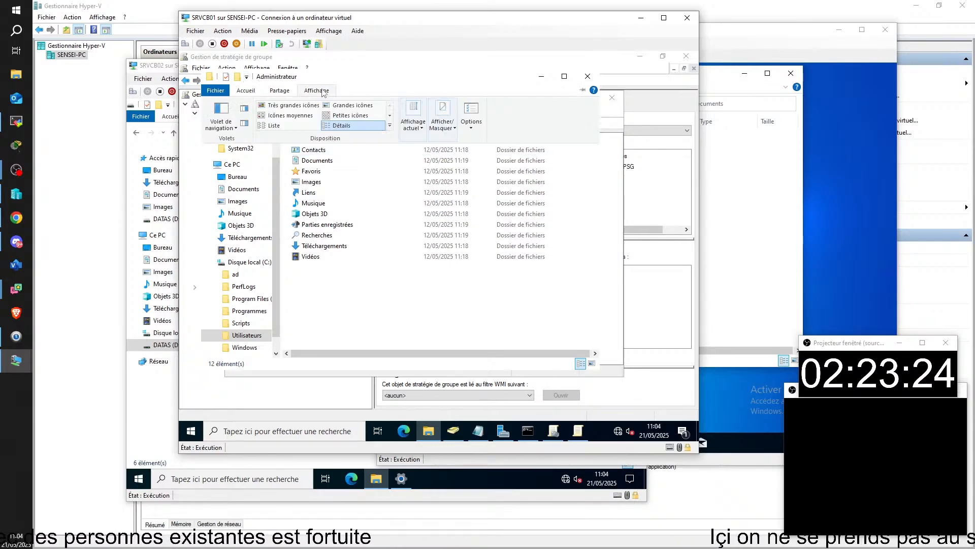
left_click(470, 122)
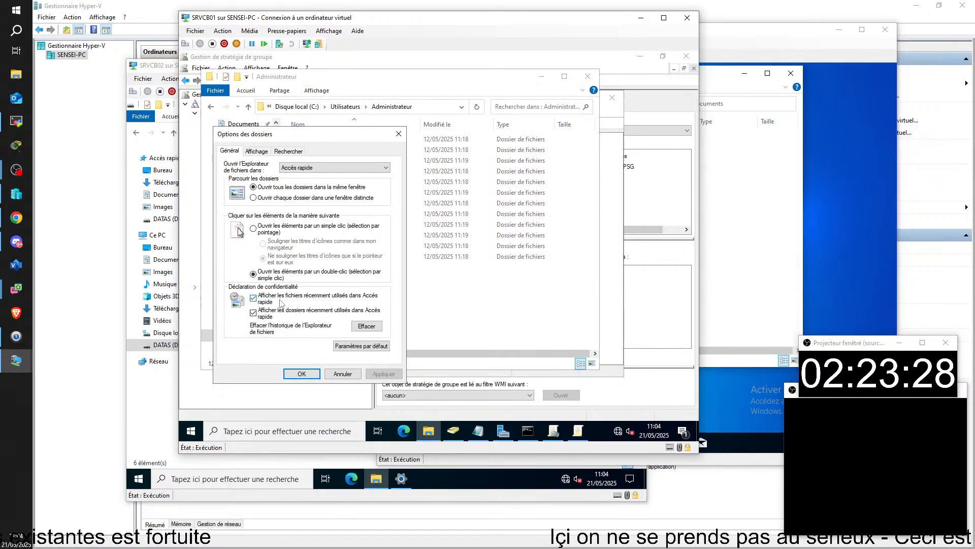
left_click(257, 151)
scroll(288, 248, "down", 5)
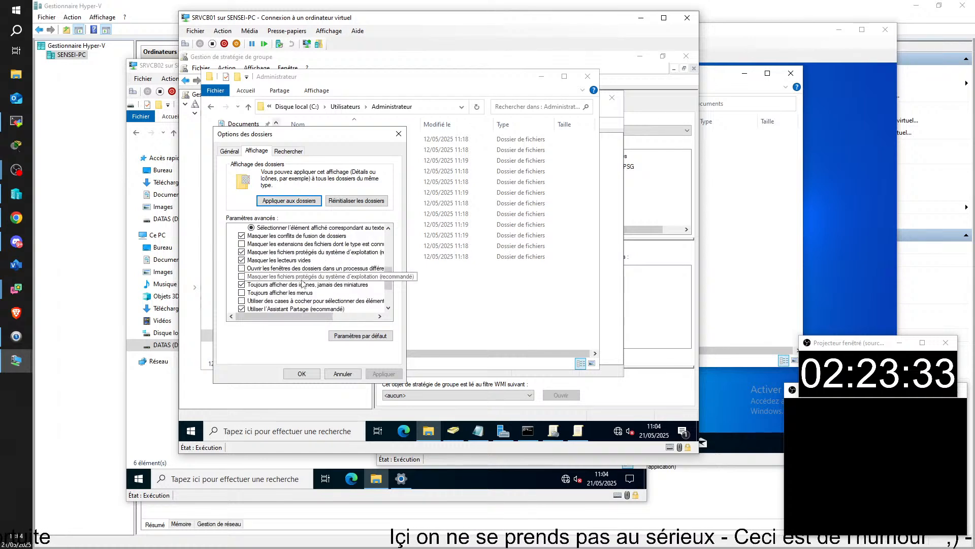
scroll(288, 248, "up", 2)
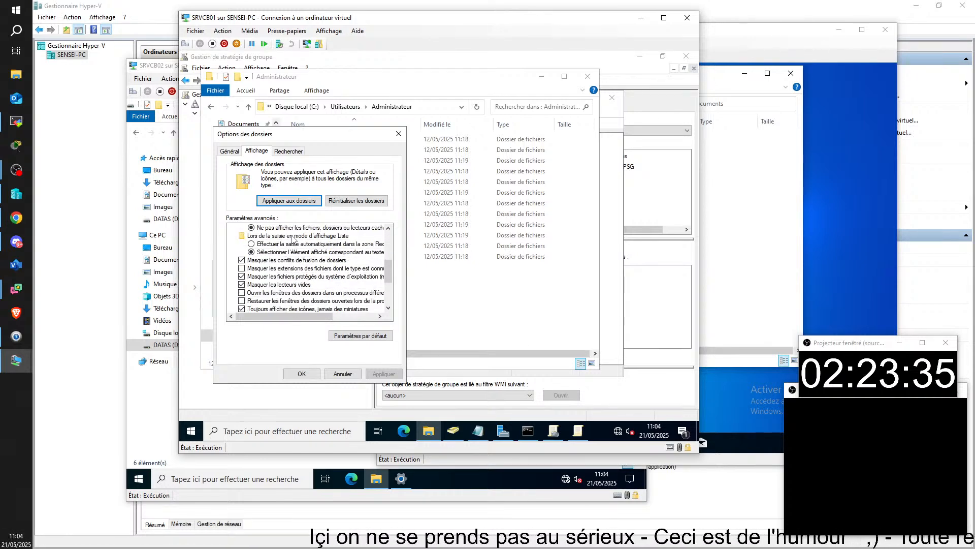
left_click(294, 244)
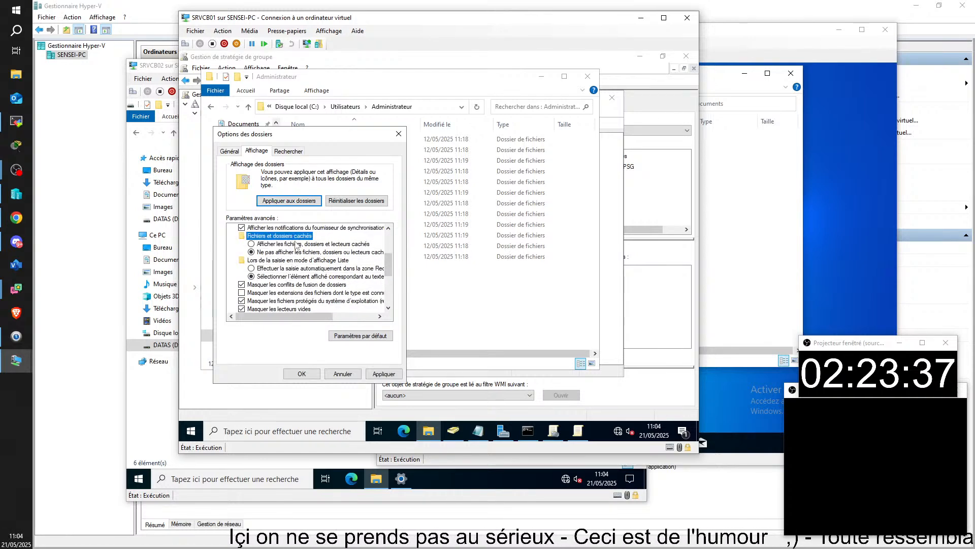
left_click(302, 374)
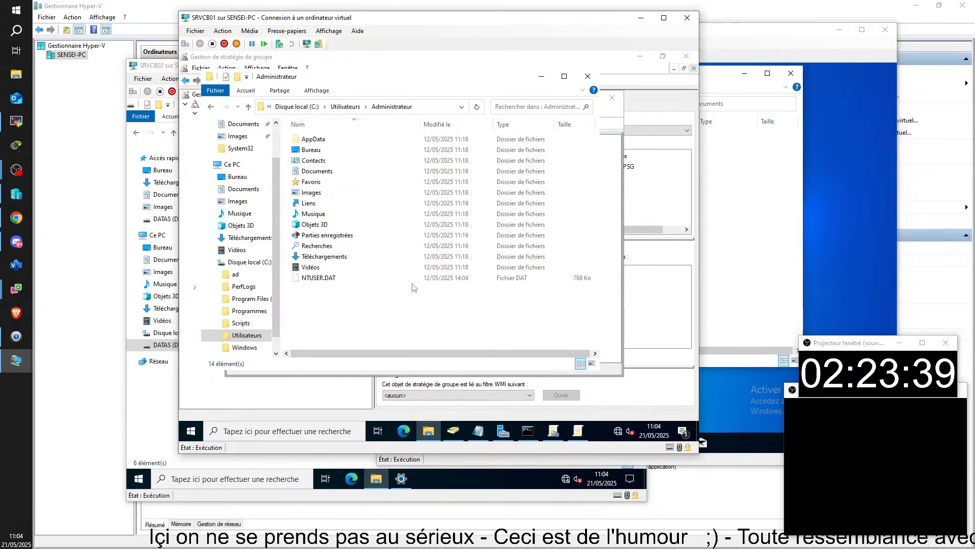
left_click(323, 280)
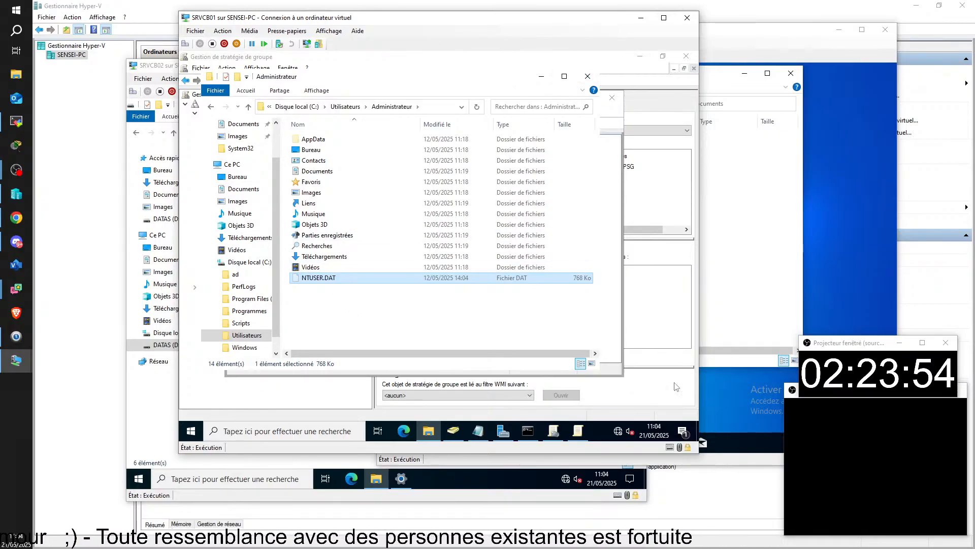
left_click(659, 290)
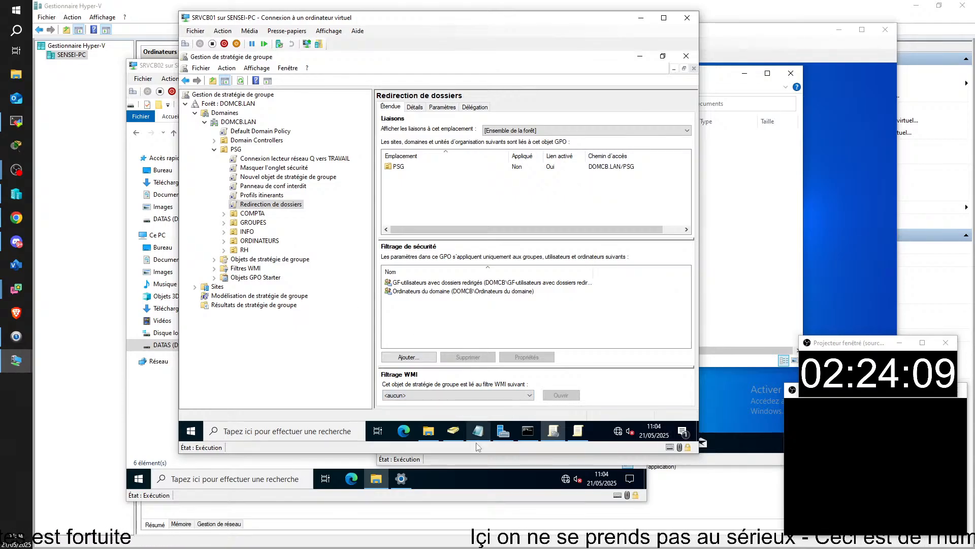
Close the Administrateur folder window and select the PSG unit in the GPMC tree
left_click(428, 430)
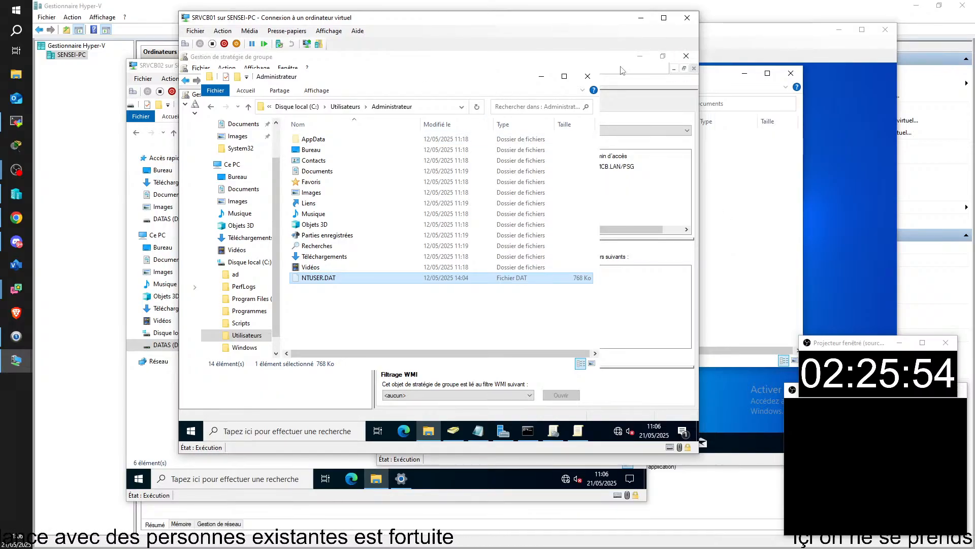
left_click(588, 76)
left_click(297, 361)
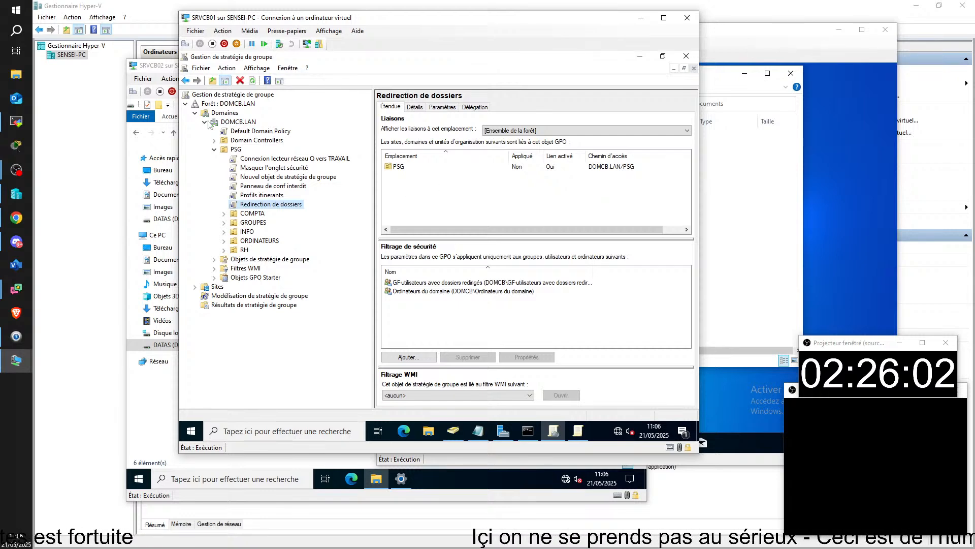
left_click(237, 152)
Create a GPO linked to PSG named 'inSTALLATION DE OGICIEL' and begin renaming it 'Installation de logiciel'
right_click(238, 154)
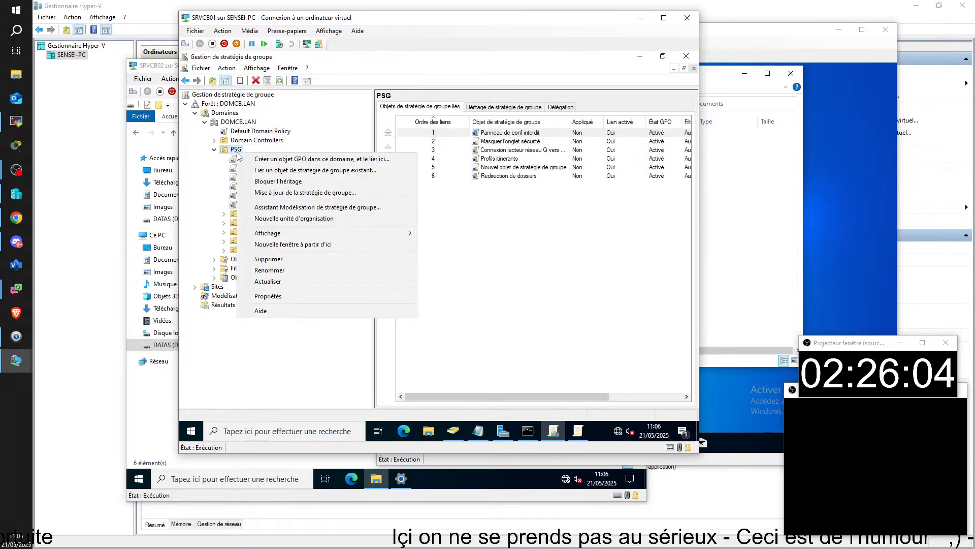
left_click(305, 159)
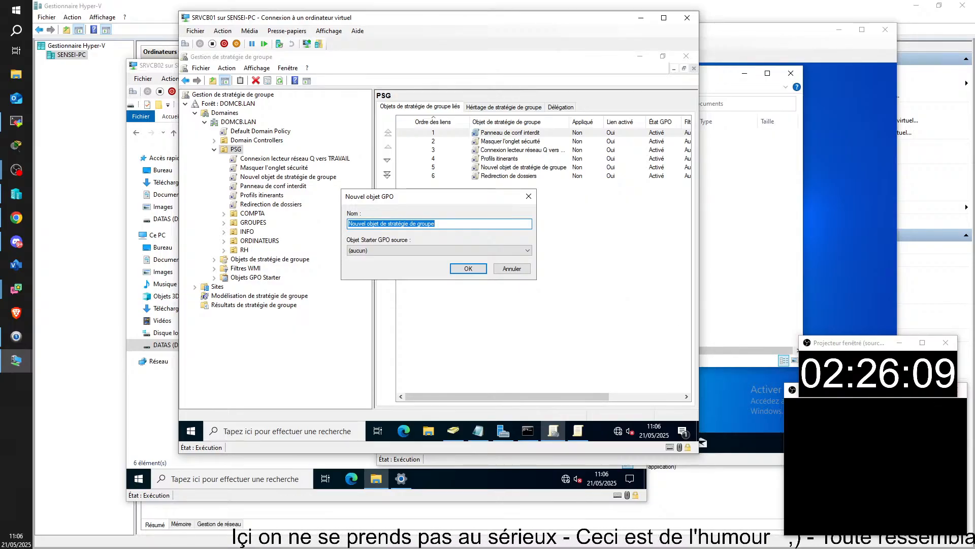
type("inSTALLAT")
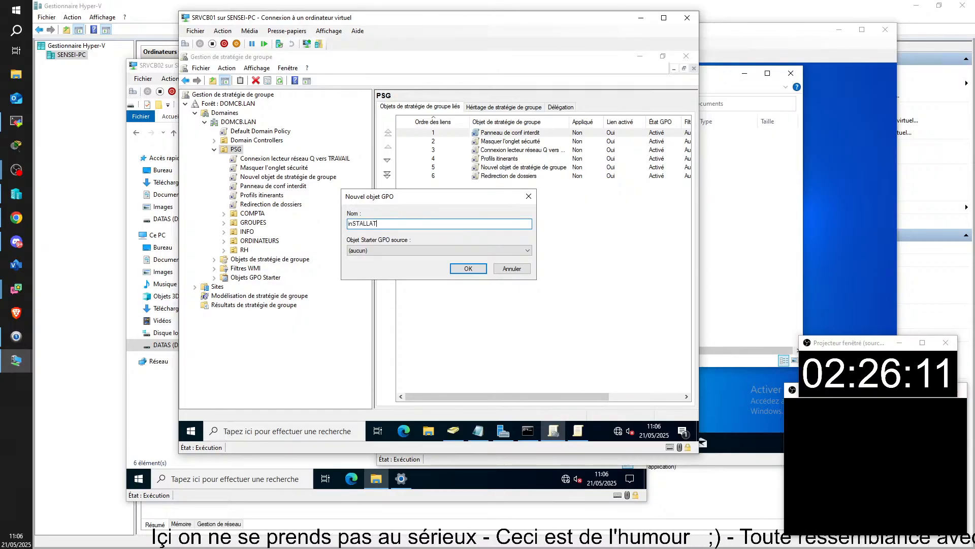
type("ION DE OGICIEL")
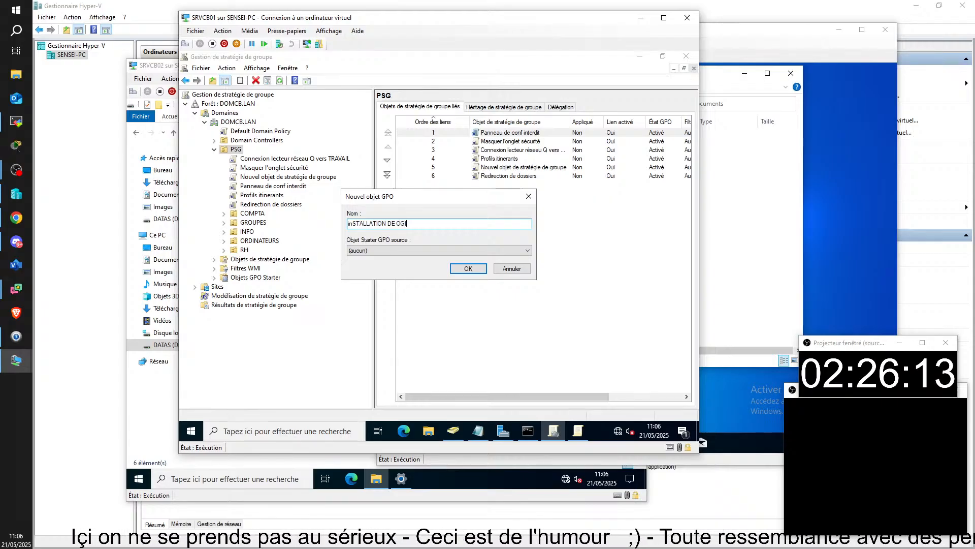
key("Return")
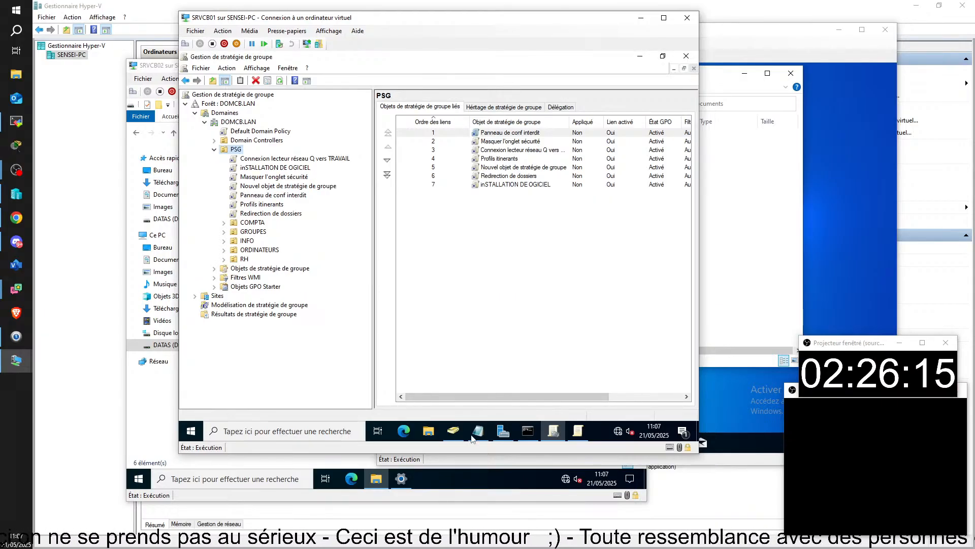
left_click(265, 168)
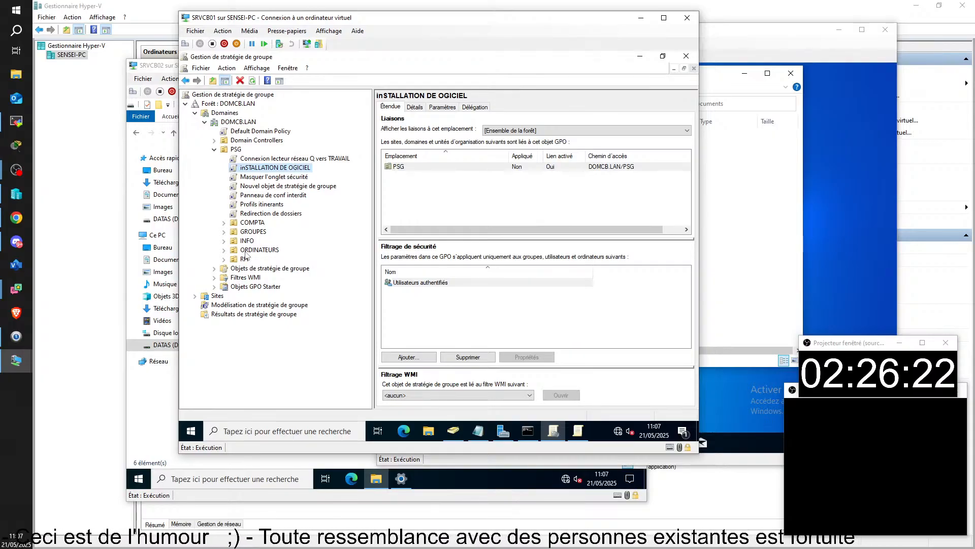
key("F2")
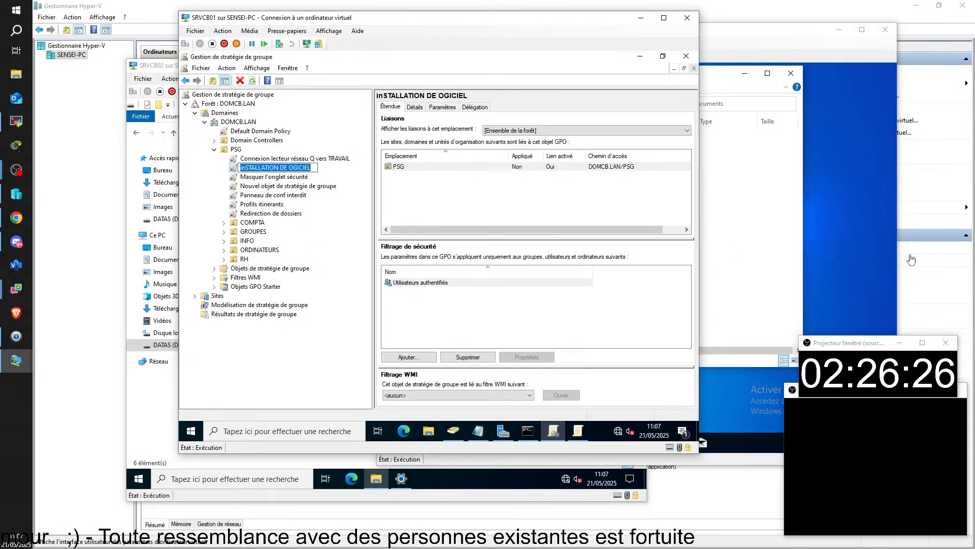
type("Insta")
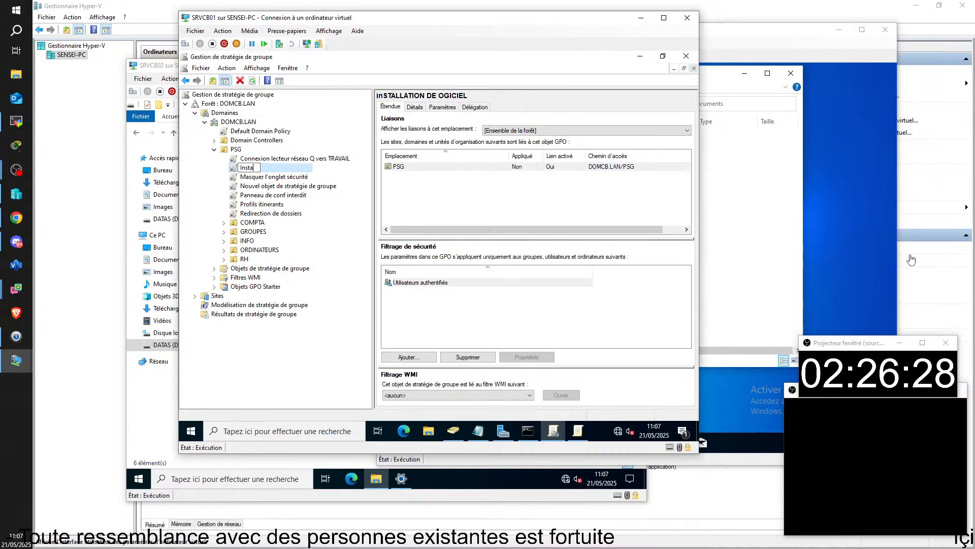
type("llation")
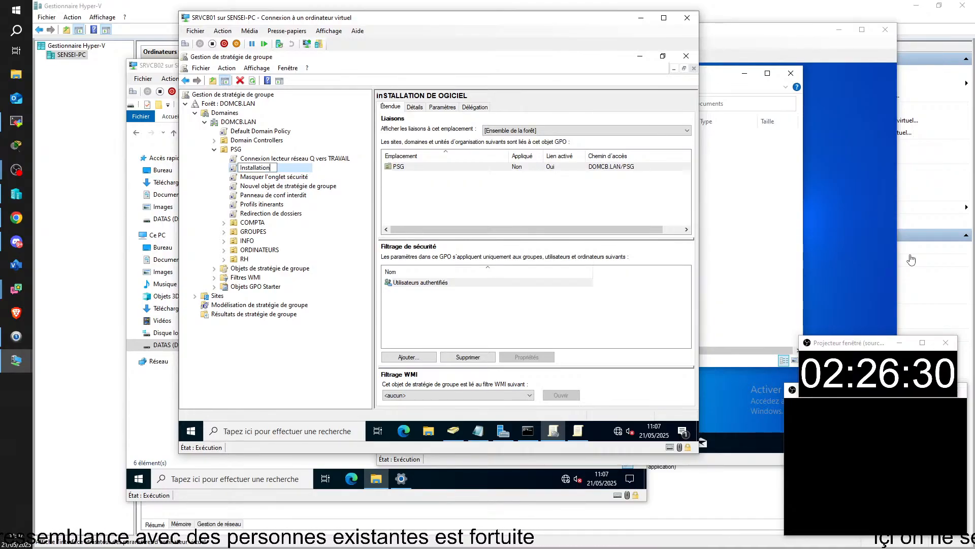
type(" d")
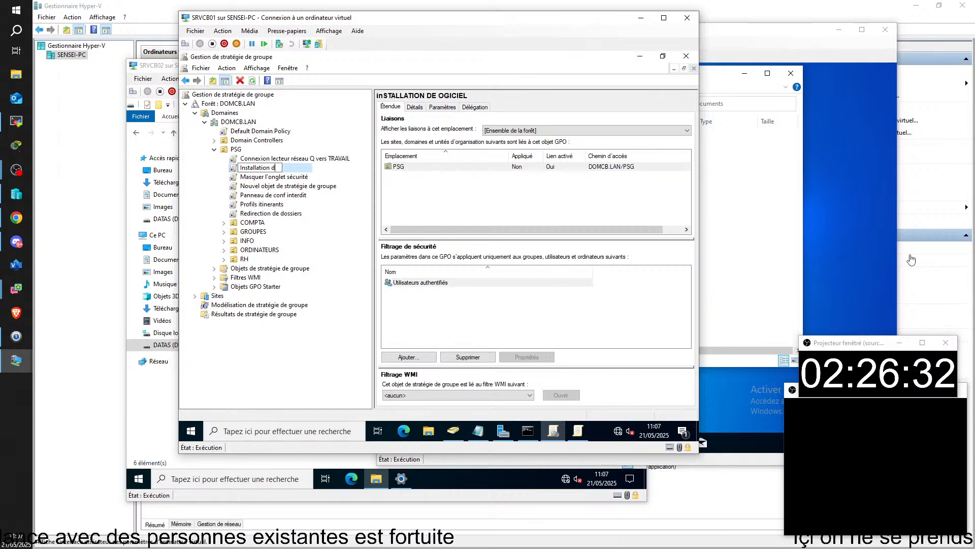
type("e logi")
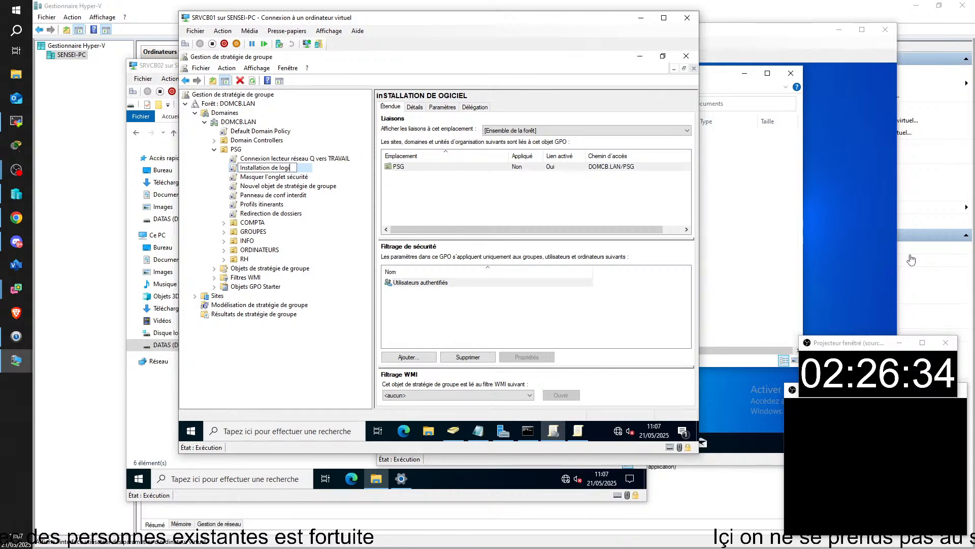
type("ciels")
Commit the rename so the new GPO is called Installation de logiciels
key("Return")
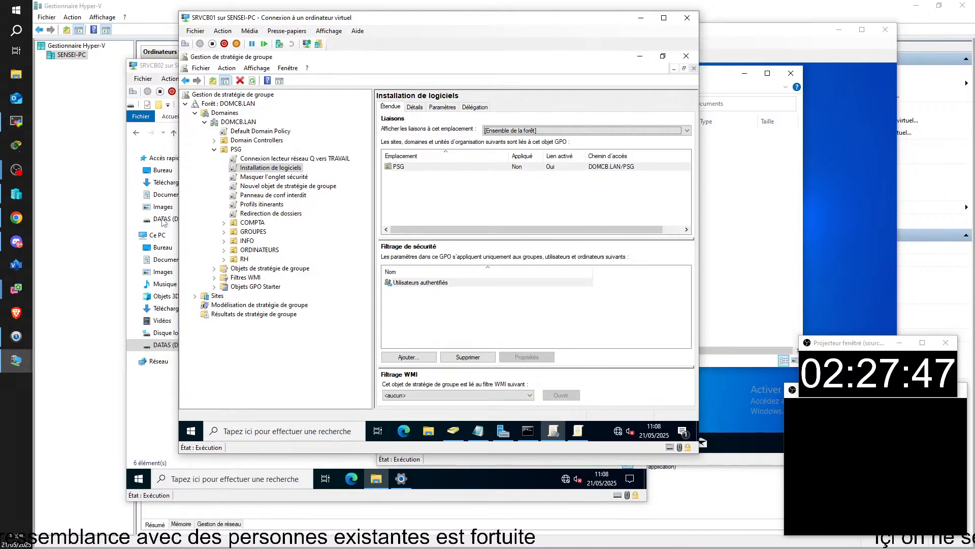
On SRVCB02, create a folder named LOGICIELS at the root of DATAS (D:)
left_click(167, 65)
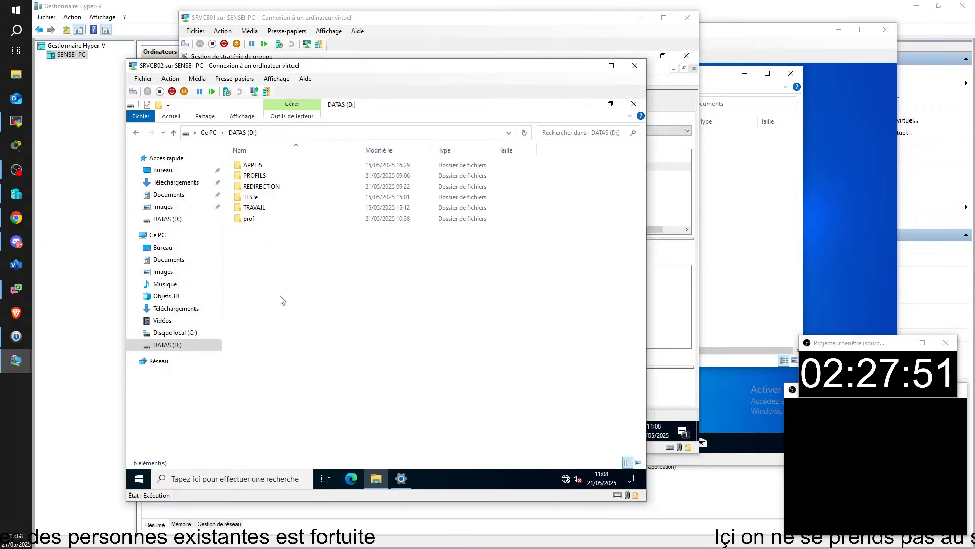
right_click(262, 275)
mouse_move(329, 397)
left_click(448, 397)
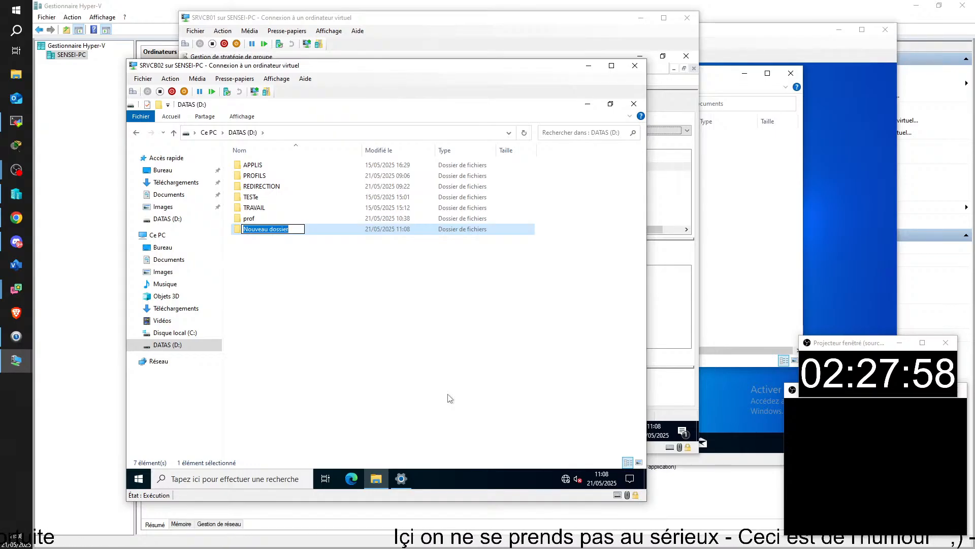
type("log")
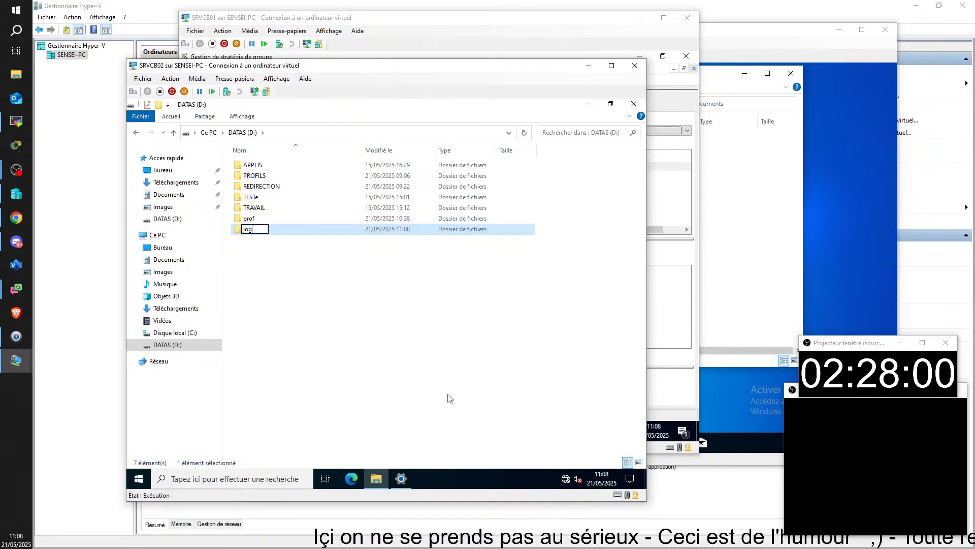
type("iciels")
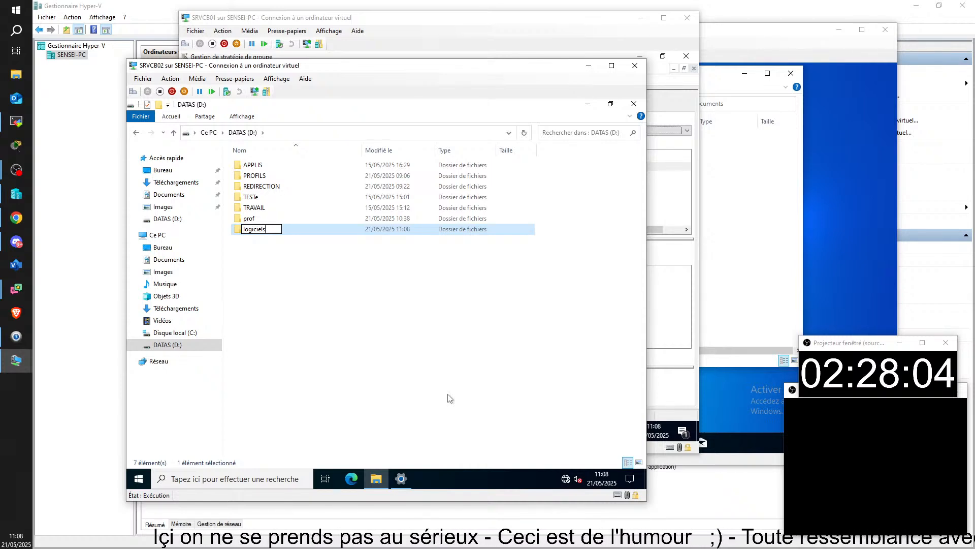
key("BackSpace")
key("BackSpace")
key("BackSpace")
key("BackSpace")
key("BackSpace")
key("BackSpace")
key("BackSpace")
key("BackSpace")
key("BackSpace")
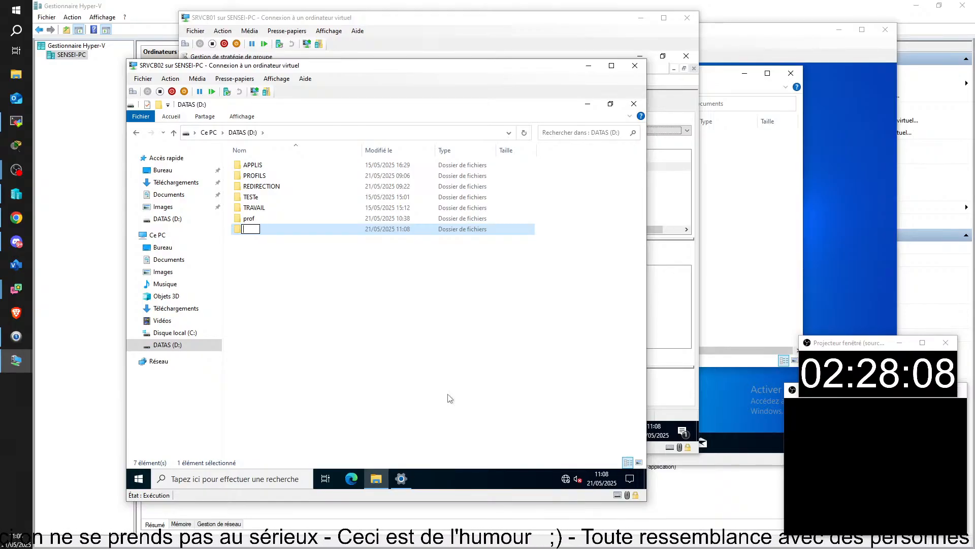
type("LOGIC")
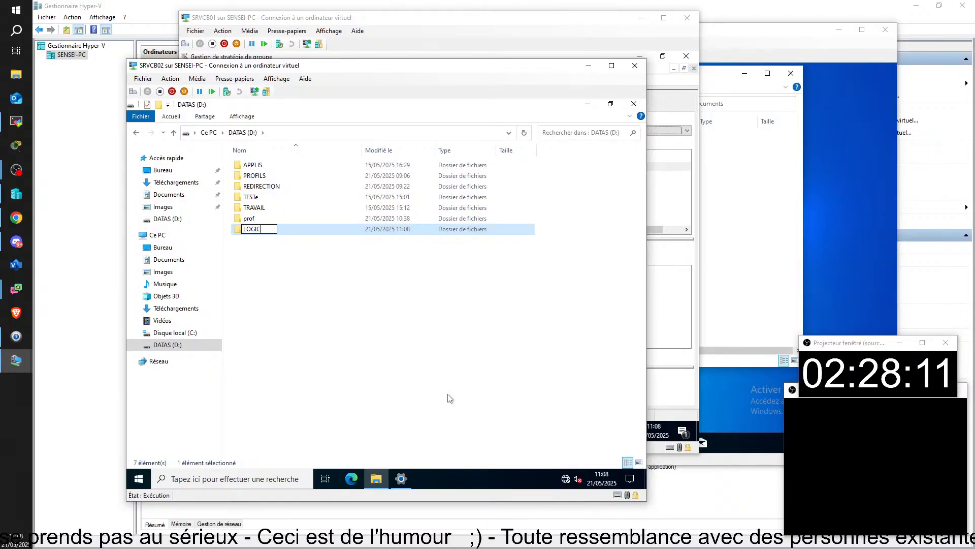
type("IELS")
key("Return")
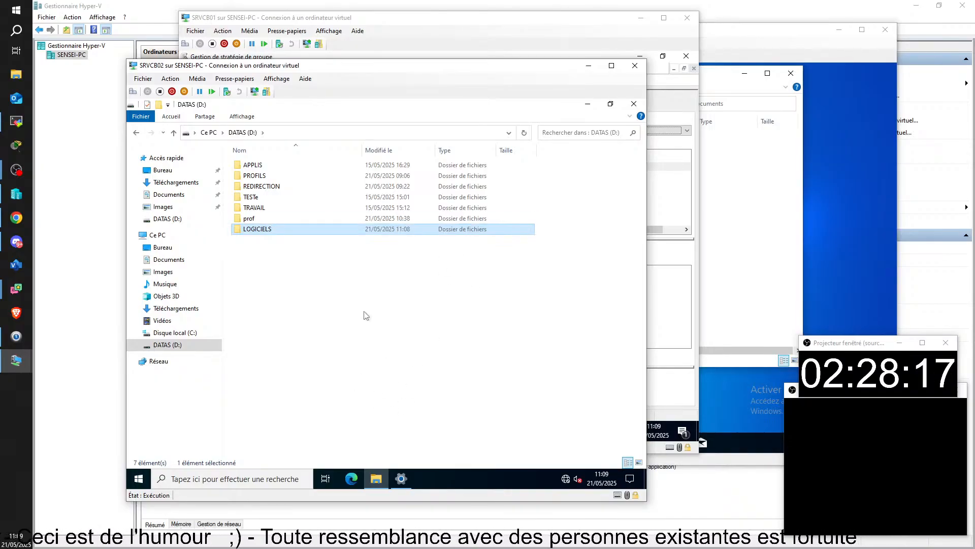
Turn on 'Partager ce dossier' for LOGICIELS in Partage avancé and allow Tout le monde Contrôle total
right_click(257, 230)
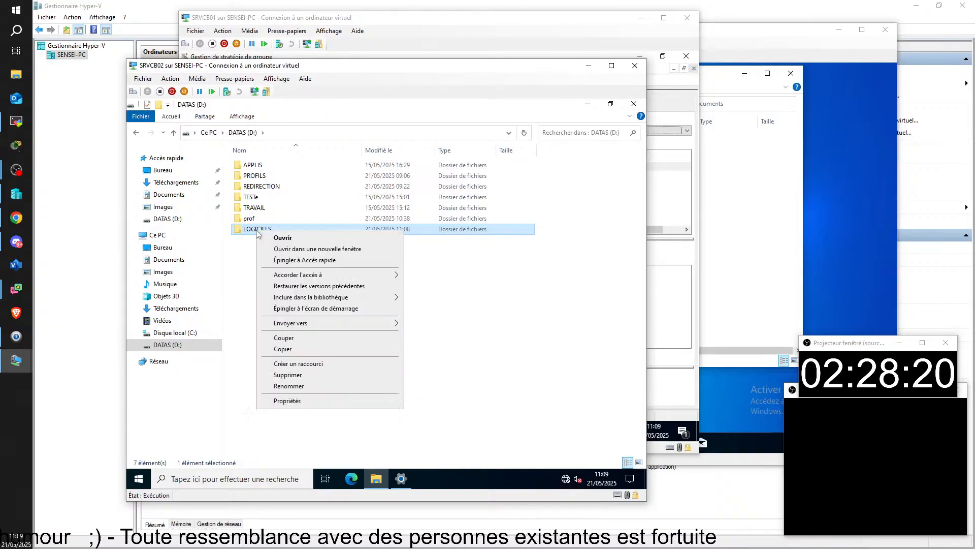
left_click(300, 401)
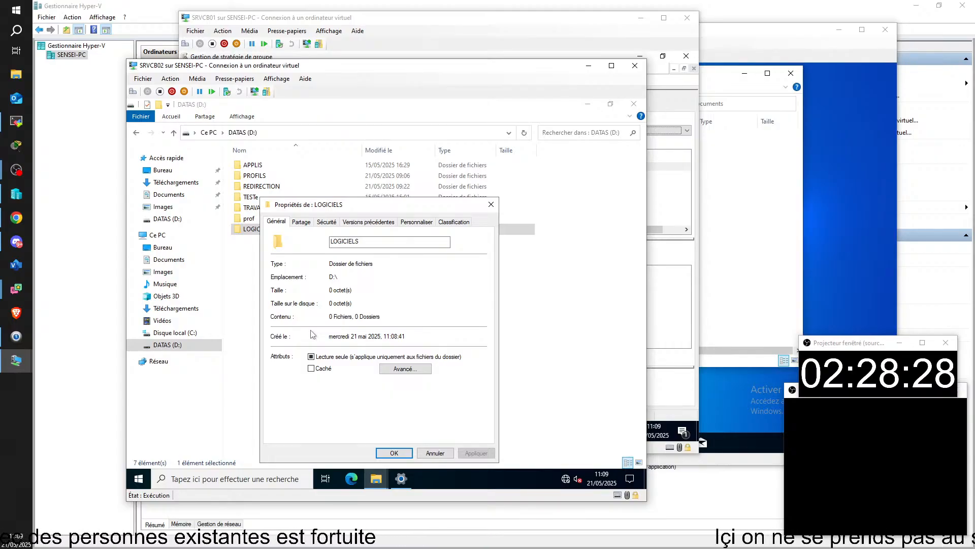
left_click(303, 223)
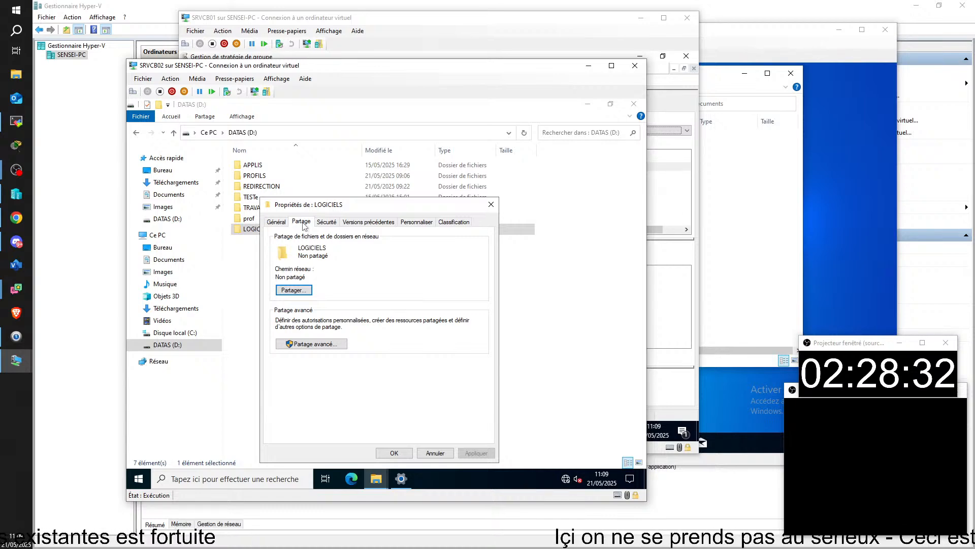
left_click(318, 346)
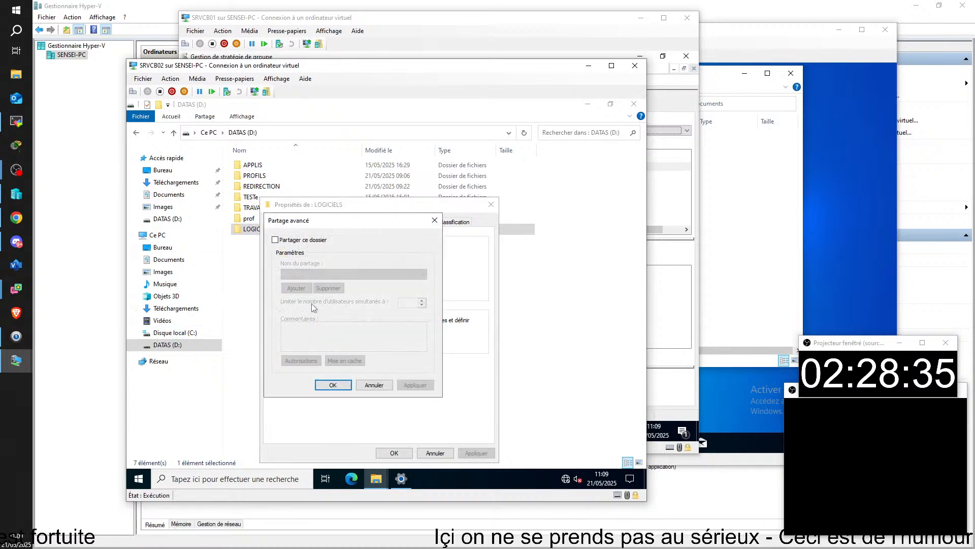
left_click(305, 240)
left_click(300, 361)
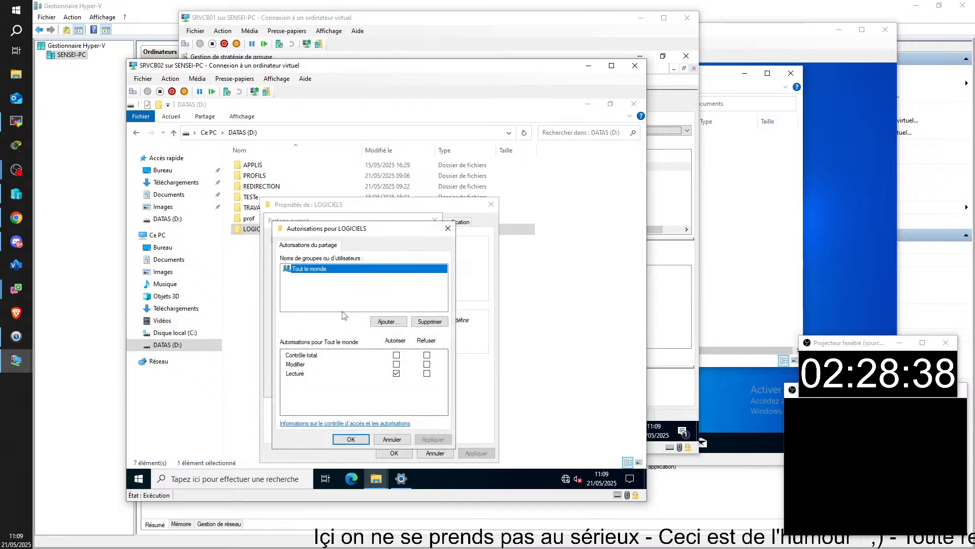
left_click(396, 354)
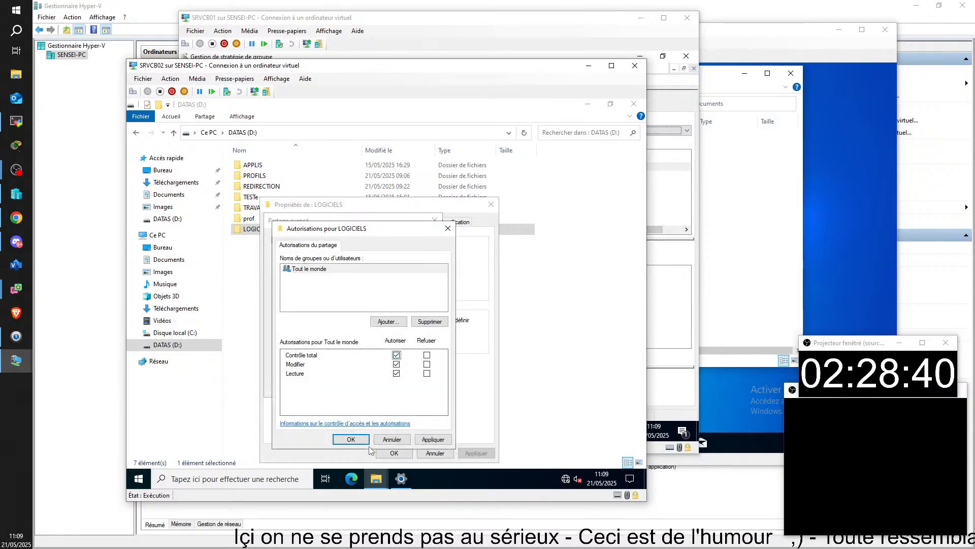
left_click(351, 439)
left_click(331, 382)
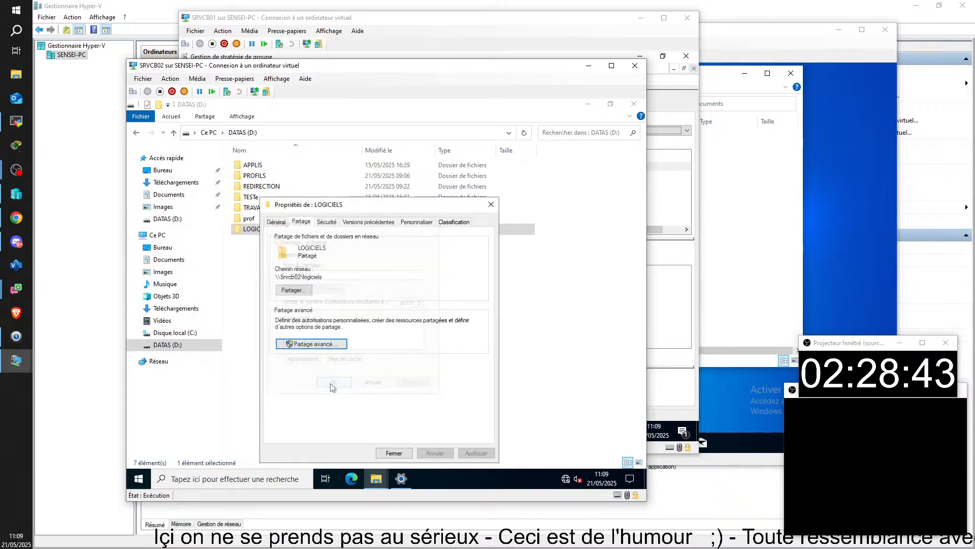
left_click(393, 452)
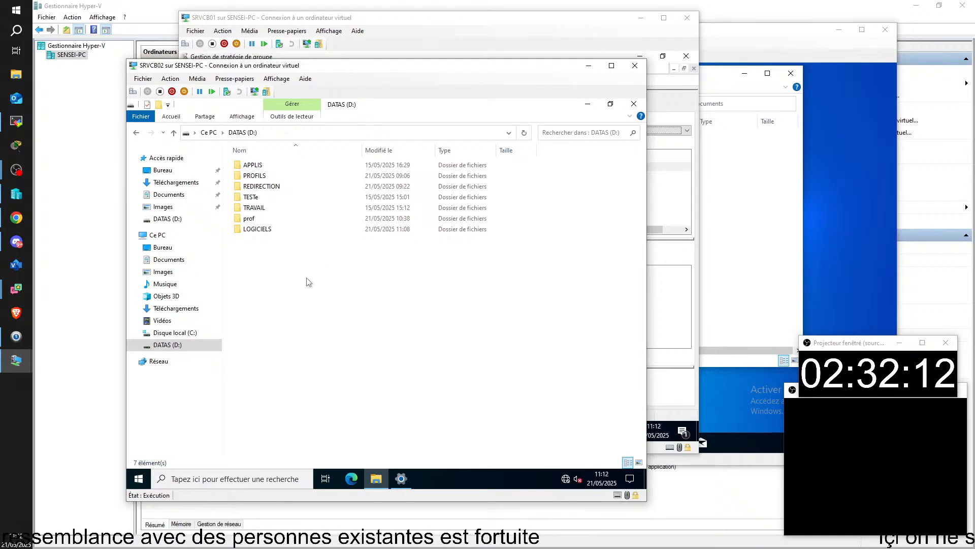
mouse_move(261, 213)
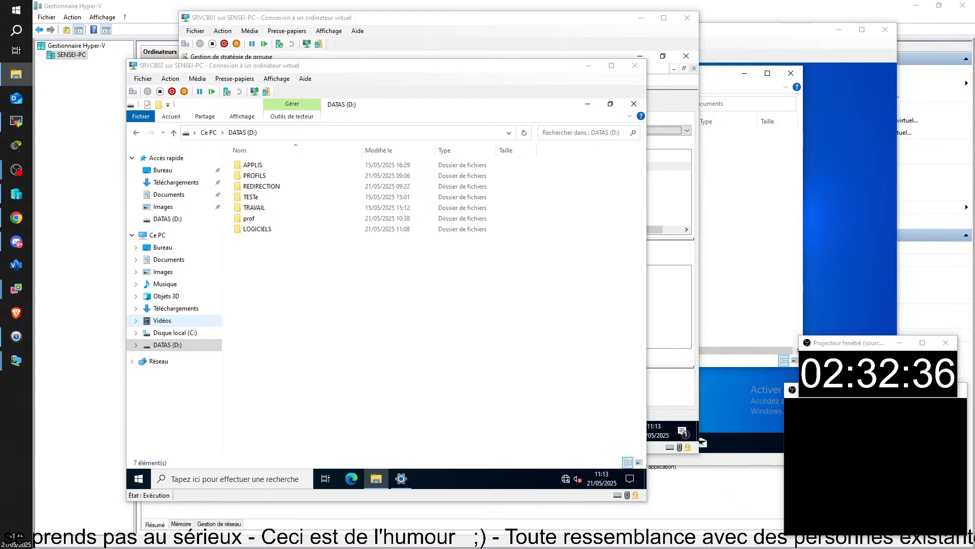
Inside LOGICIELS, create a new subfolder named NOTEPAD PLUS PLUS
double_click(258, 230)
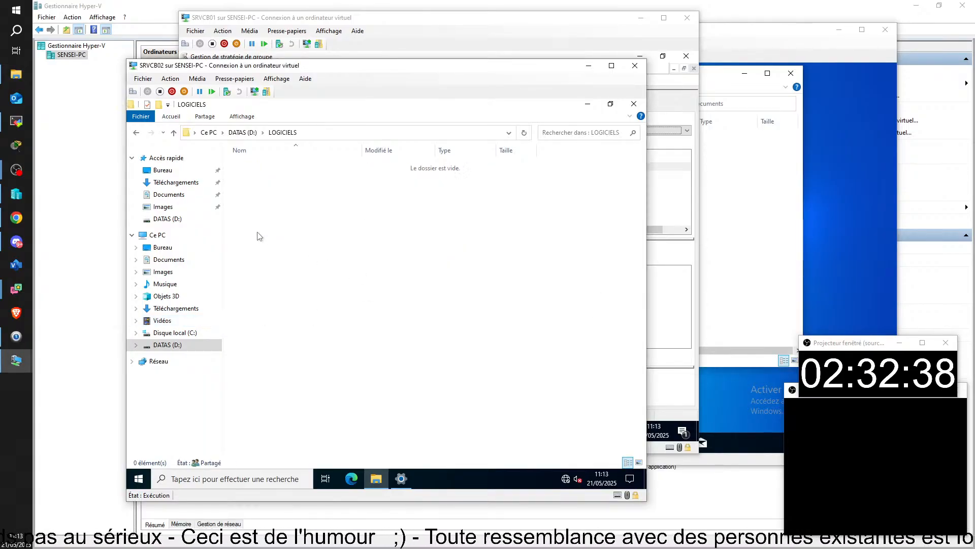
left_click(159, 105)
type("nOTEPAD")
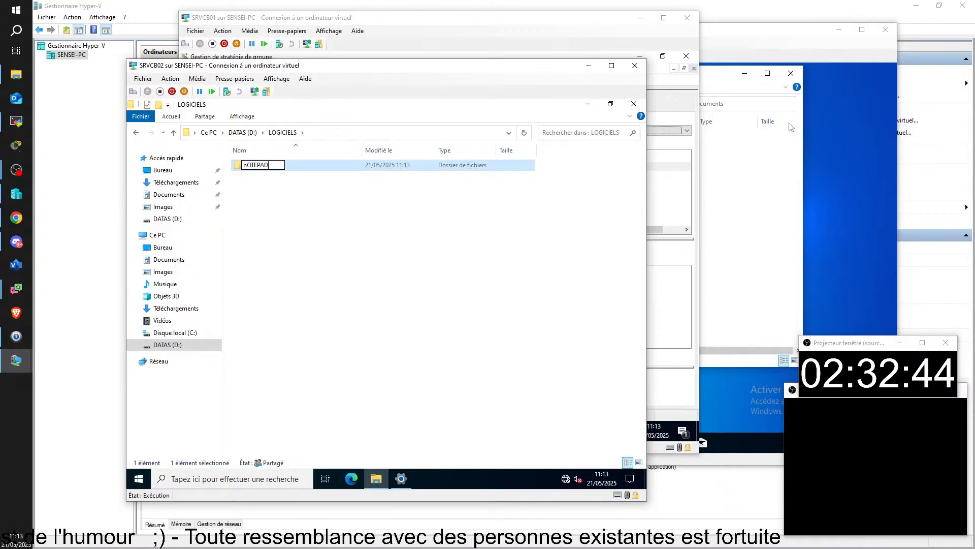
type("pIUS")
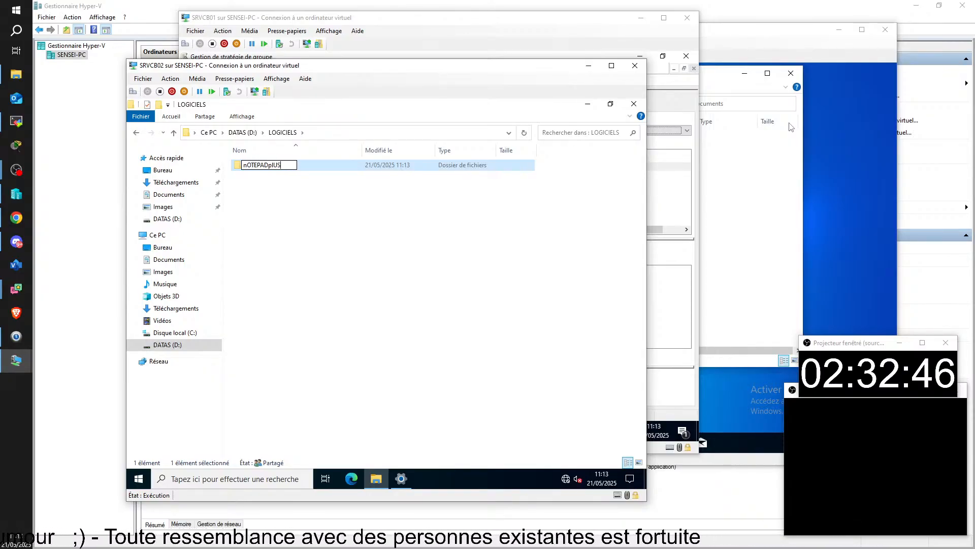
key("BackSpace")
key("BackSpace")
key("BackSpace")
key("BackSpace")
key("BackSpace")
key("BackSpace")
key("BackSpace")
key("BackSpace")
key("BackSpace")
key("BackSpace")
key("BackSpace")
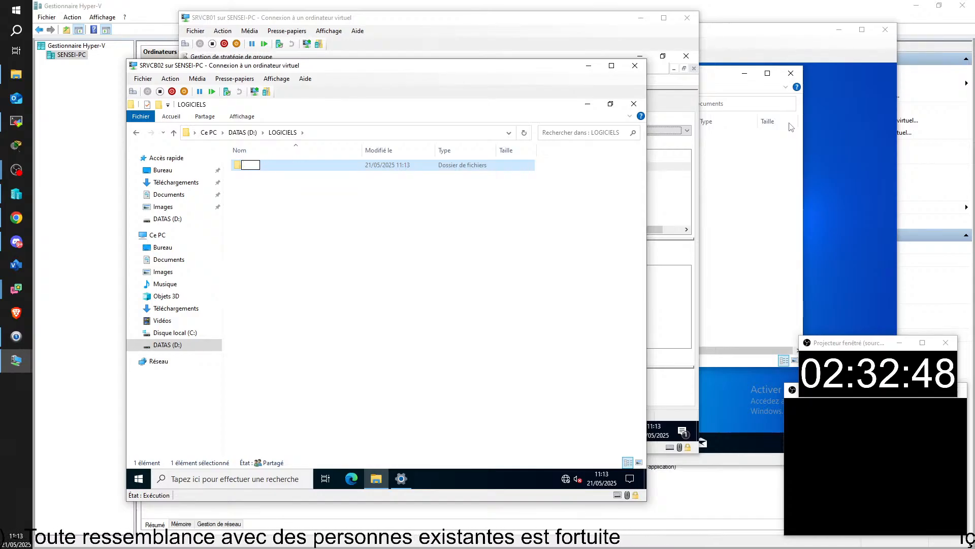
type("NOTEPAS")
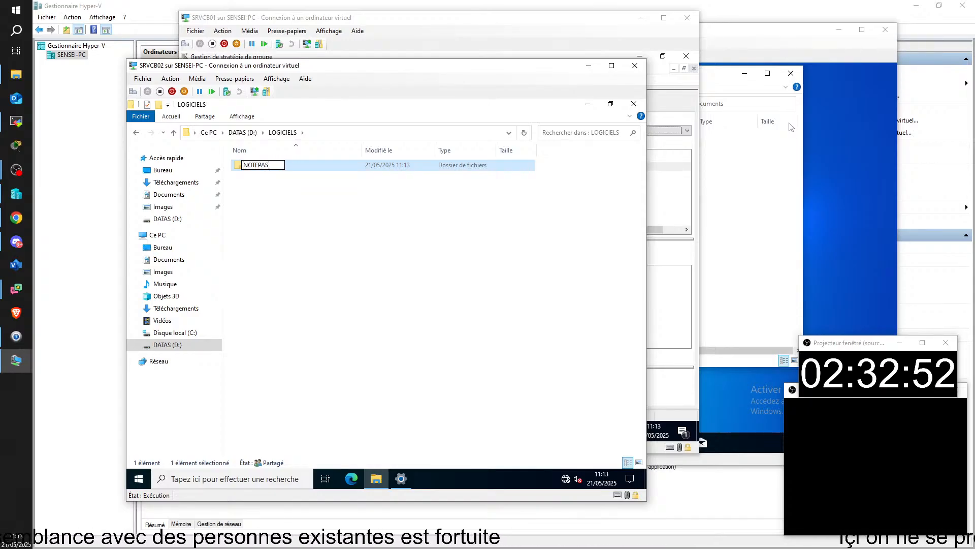
key("BackSpace")
type("D")
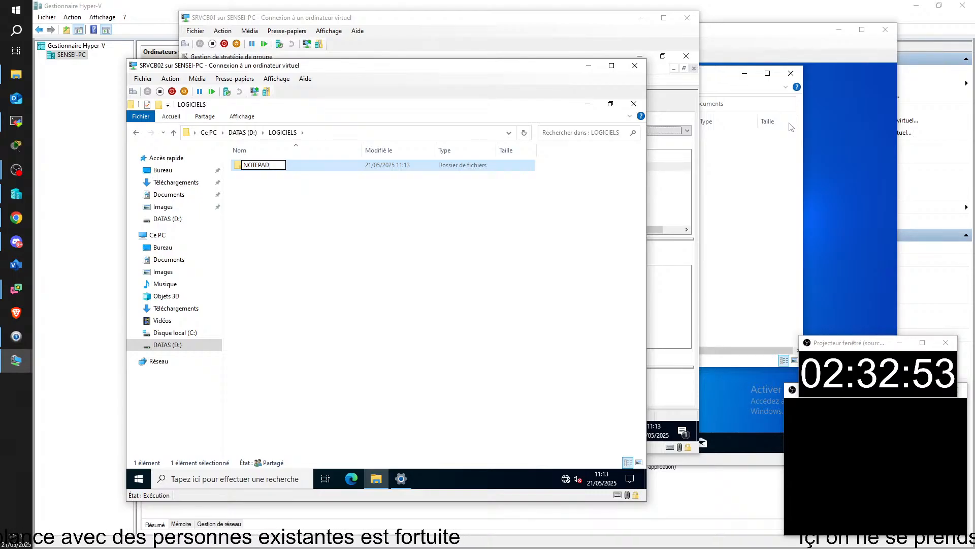
type(" PLU")
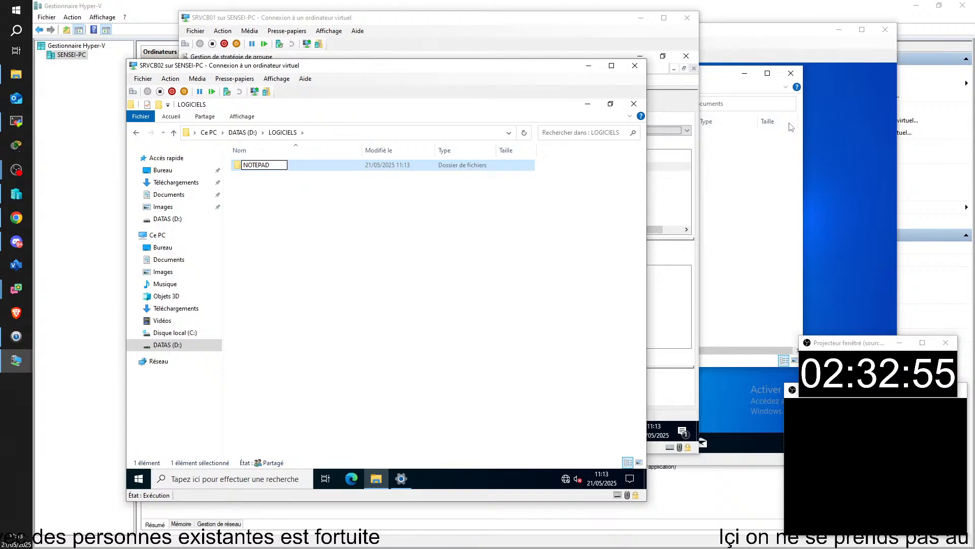
type("S PLIS")
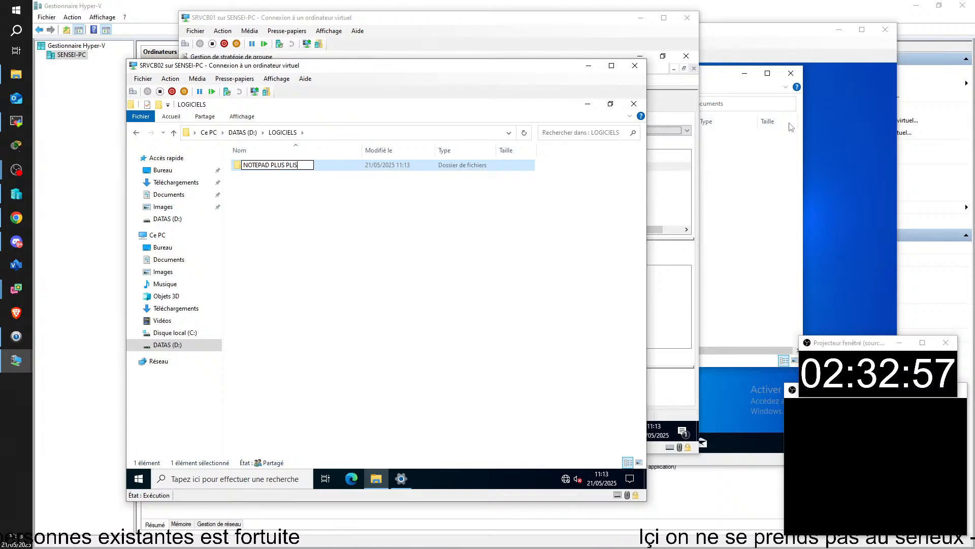
key("BackSpace")
key("BackSpace")
type("US")
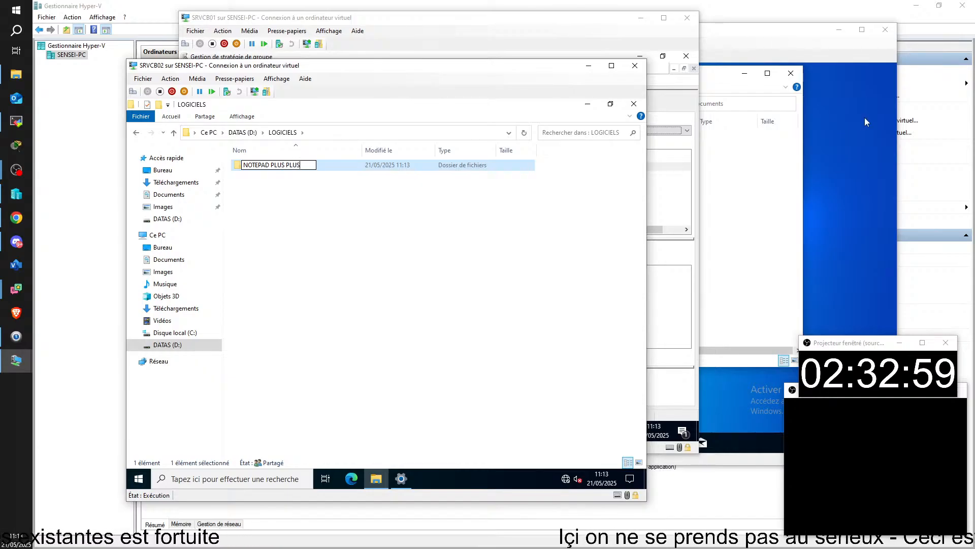
key("Return")
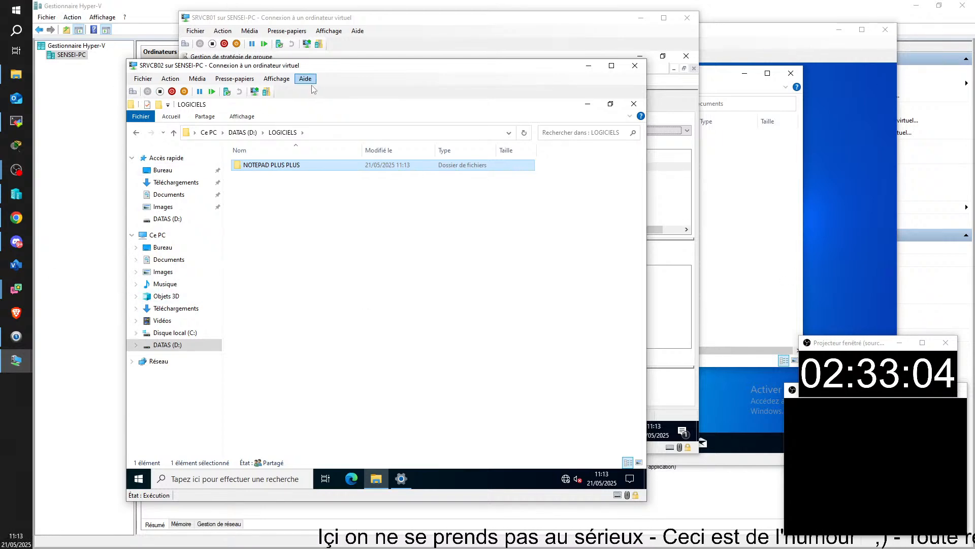
Bring the host's Notepad ++ folder into view and annotate its 2 -Application path and Notepad++ v7.5.5.msi
left_click_drag(974, 254, 462, 89)
left_click(474, 110)
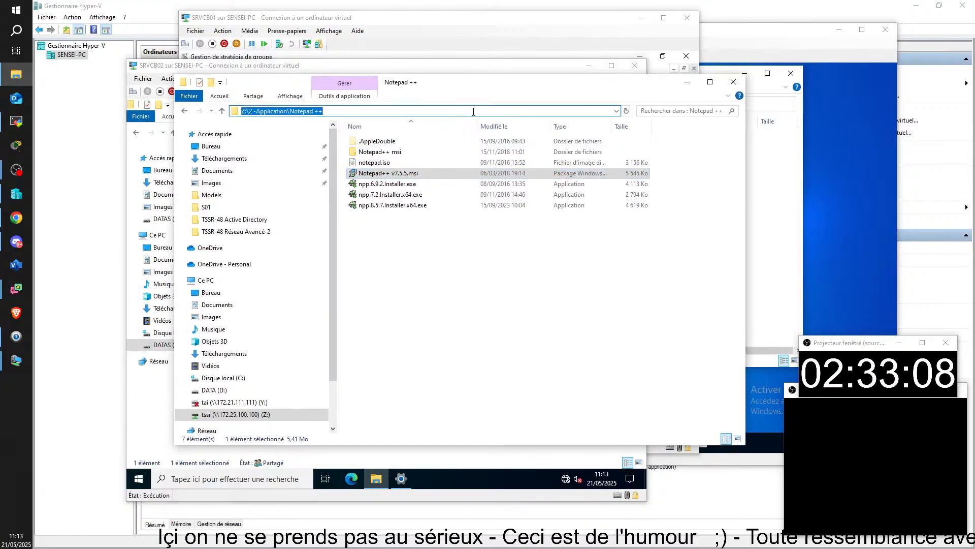
left_click(473, 111)
left_click(14, 464)
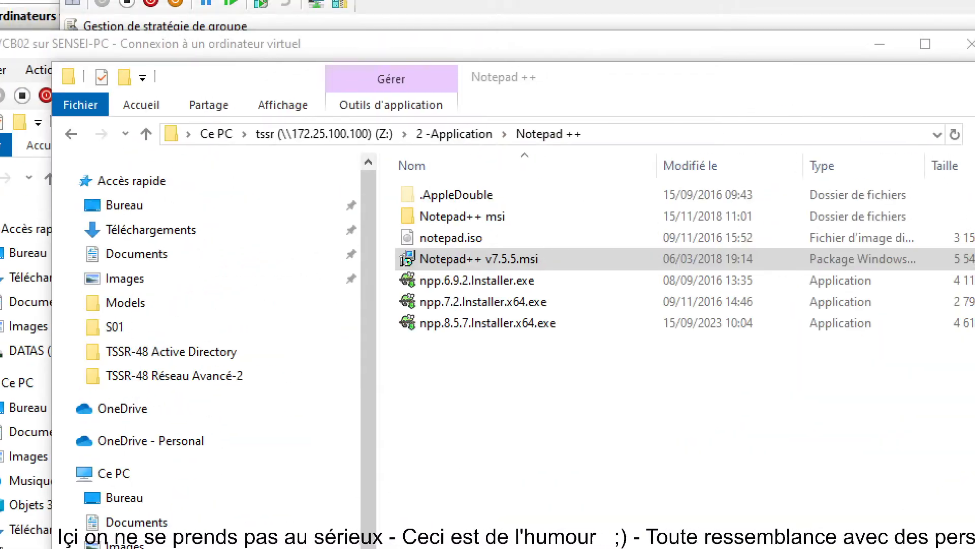
left_click(241, 136)
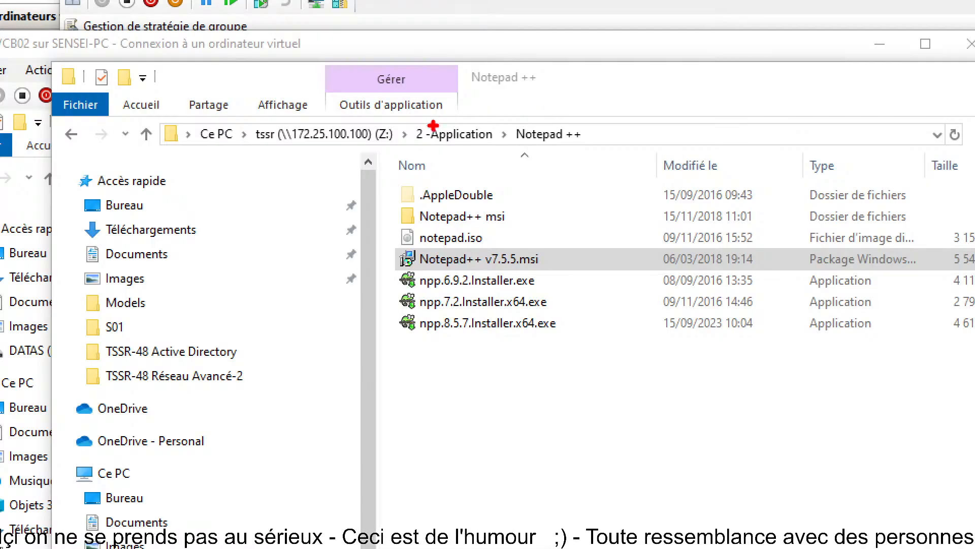
left_click_drag(441, 125, 417, 98)
left_click_drag(545, 124, 493, 75)
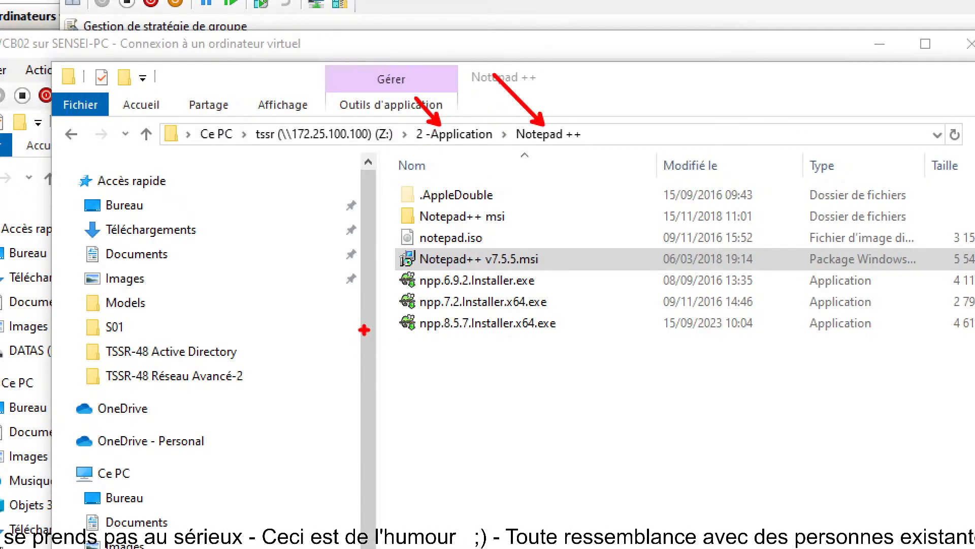
mouse_move(385, 237)
left_mouse_down()
mouse_move(483, 267)
mouse_move(589, 280)
left_mouse_up()
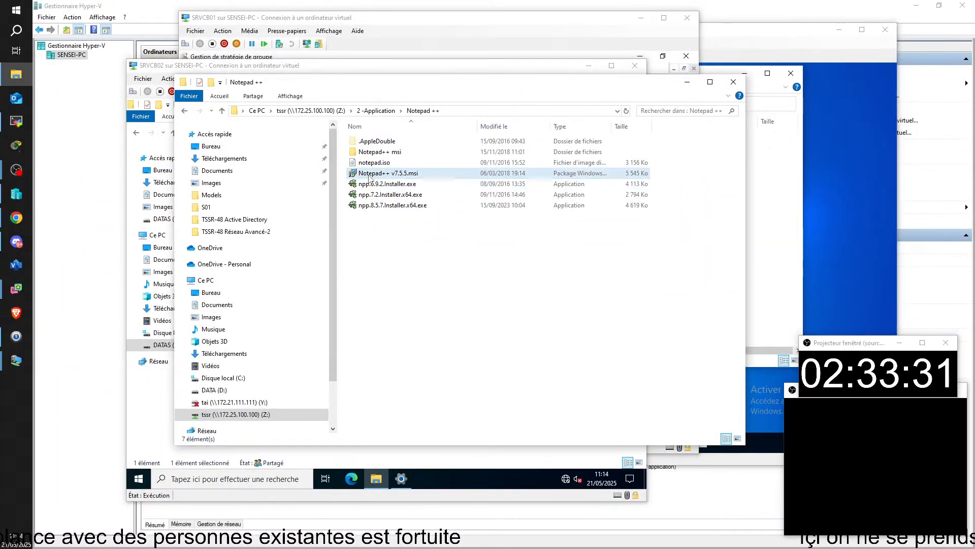
Select Notepad++ v7.5.5.msi, rearrange the host and VM windows, and reveal the folder's full Z: path
left_click(369, 175)
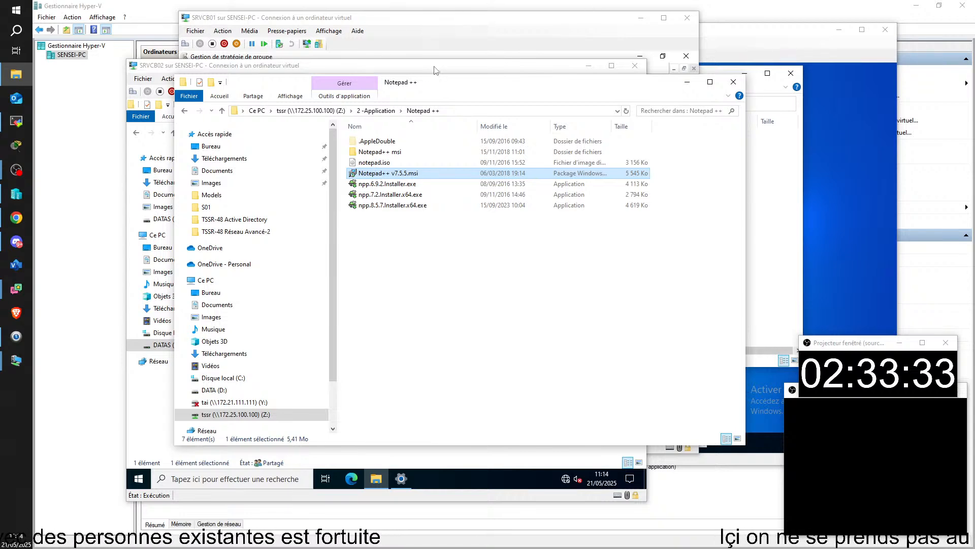
left_click_drag(452, 85, 974, 147)
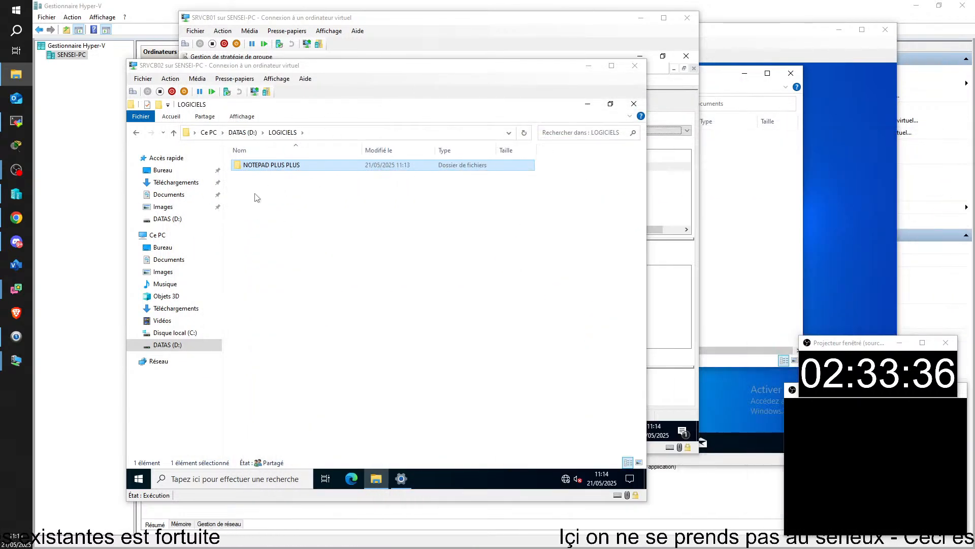
left_click(311, 198)
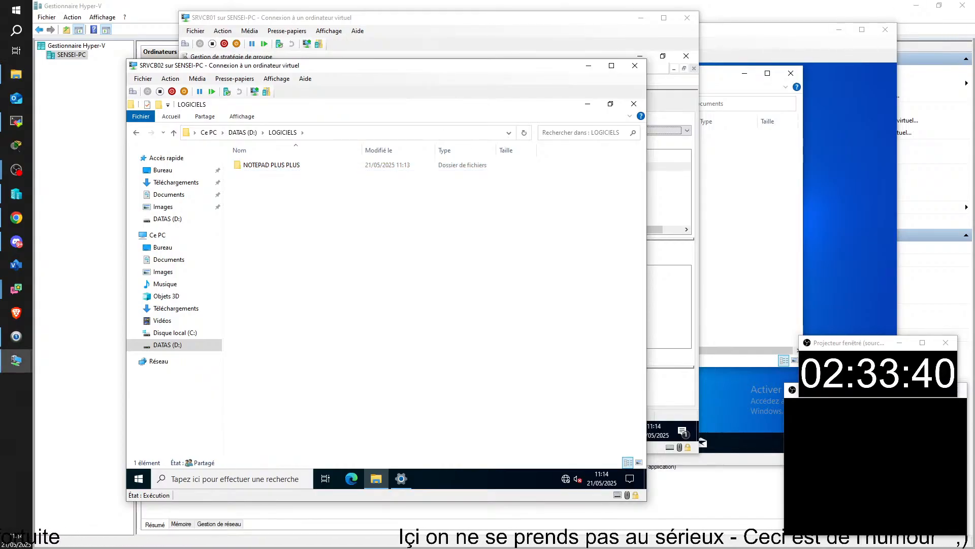
left_click_drag(974, 224, 473, 130)
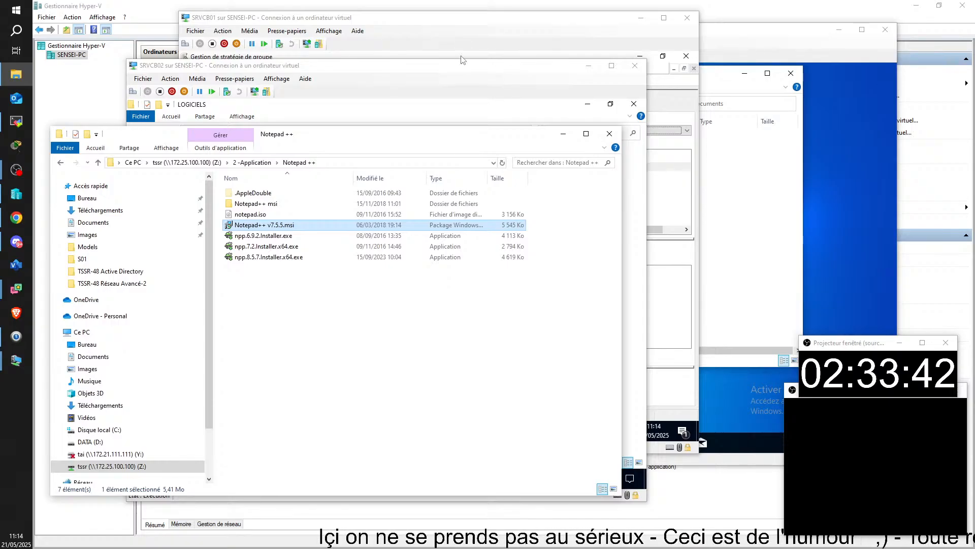
left_click_drag(454, 64, 974, 117)
left_click_drag(350, 139, 375, 69)
left_click(366, 95)
left_click(365, 95)
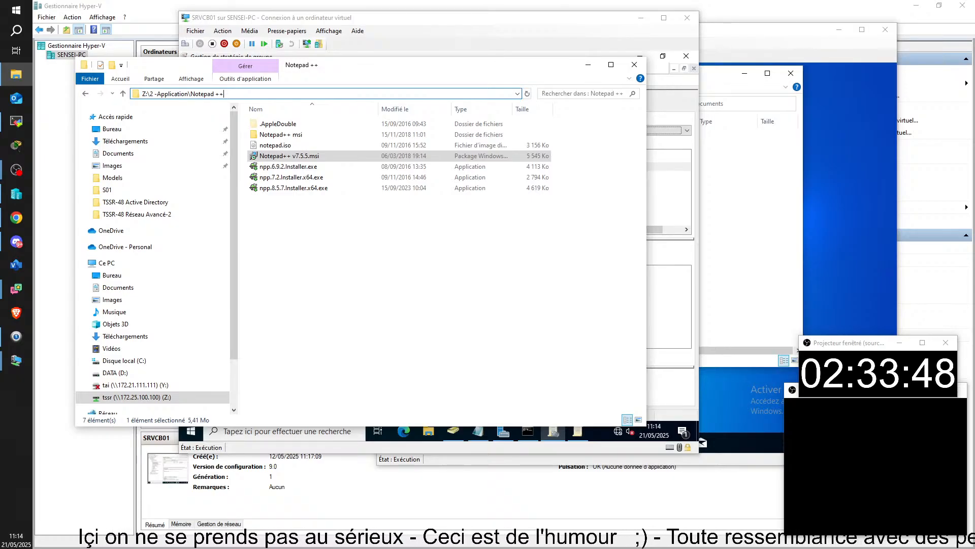
key("alt+Tab")
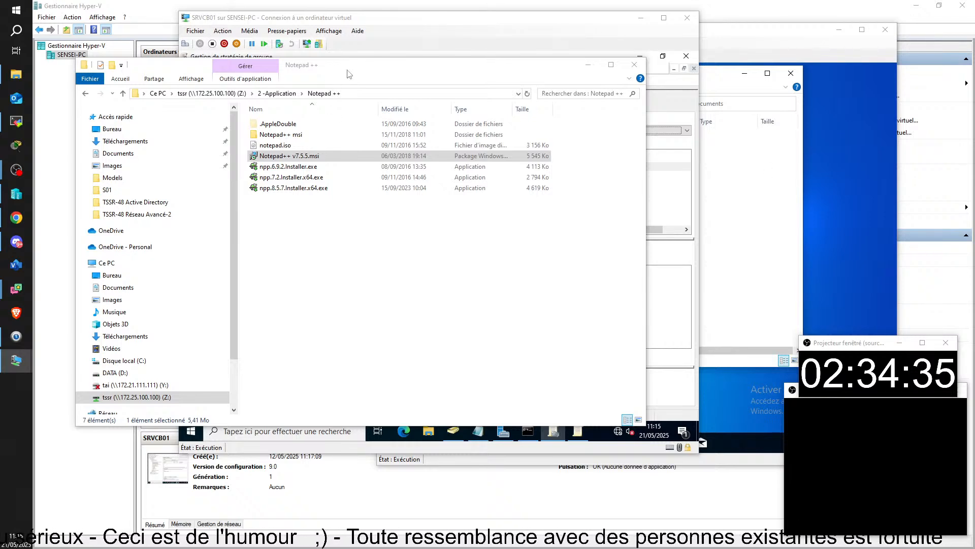
Bring the SRVCB02 window into view and show the full D:\LOGICIELS\NOTEPAD PLUS PLUS folder path
left_click_drag(500, 69, 355, 76)
left_click_drag(974, 102, 591, 51)
left_click(600, 111)
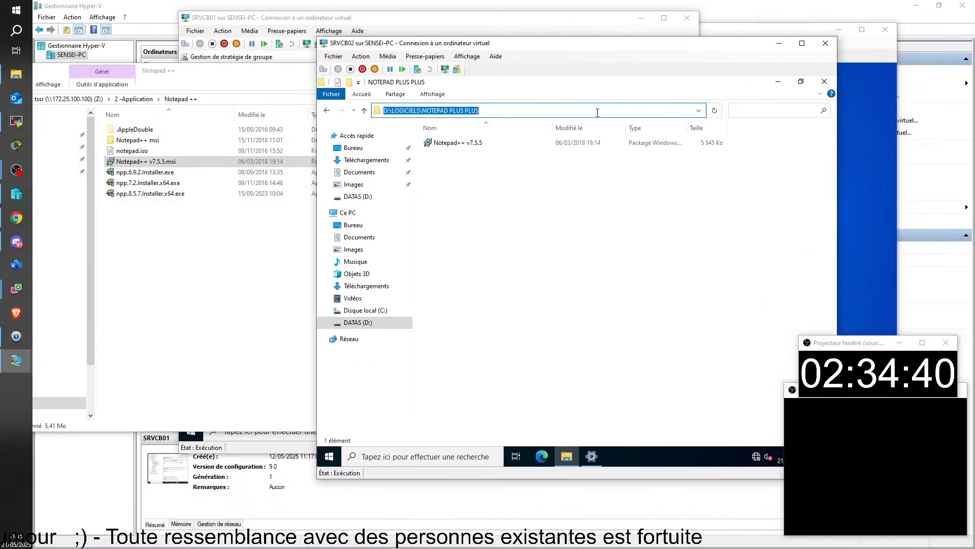
left_click(600, 111)
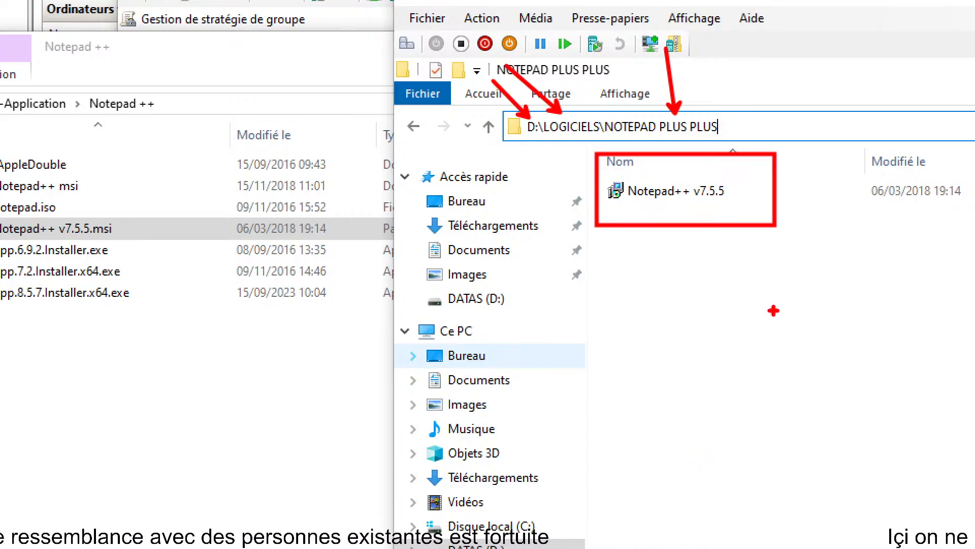
key("Escape")
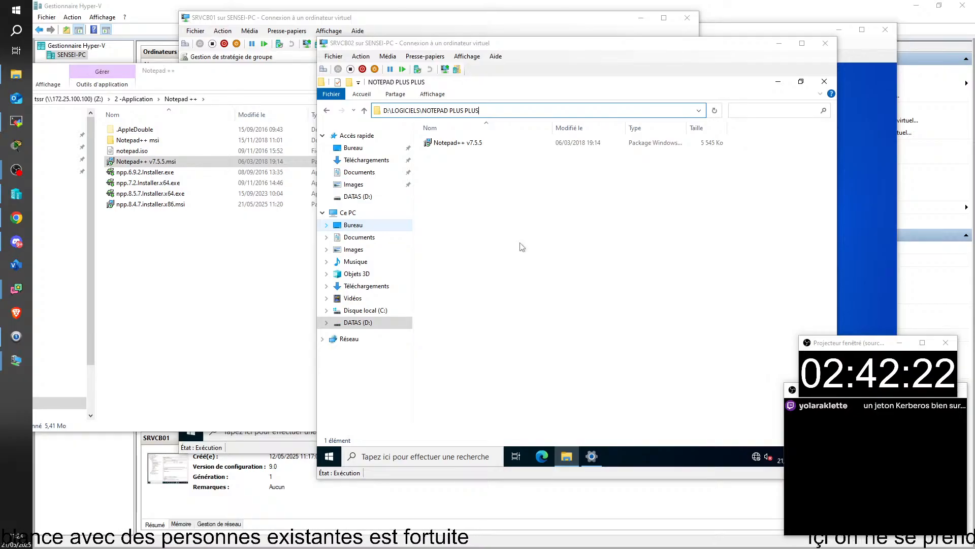
left_click(522, 247)
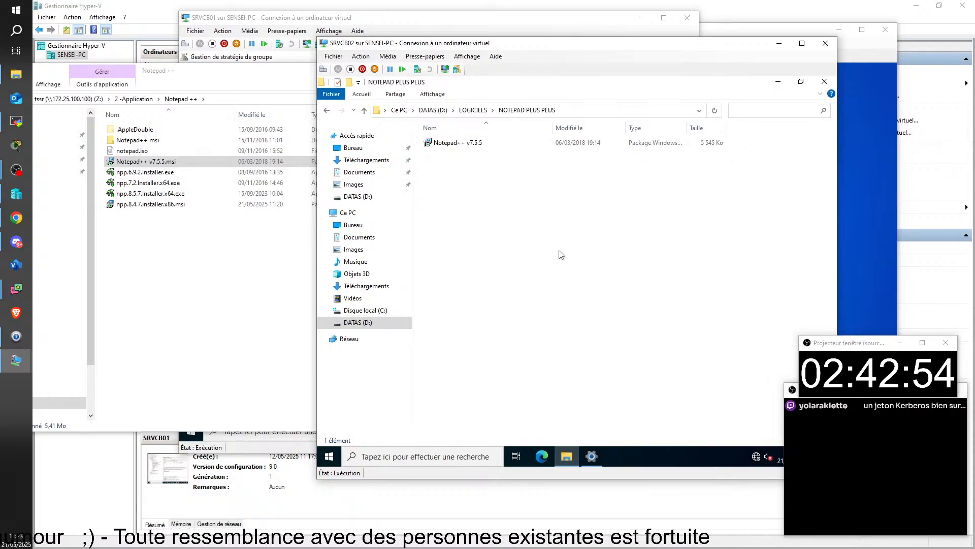
left_click(470, 144)
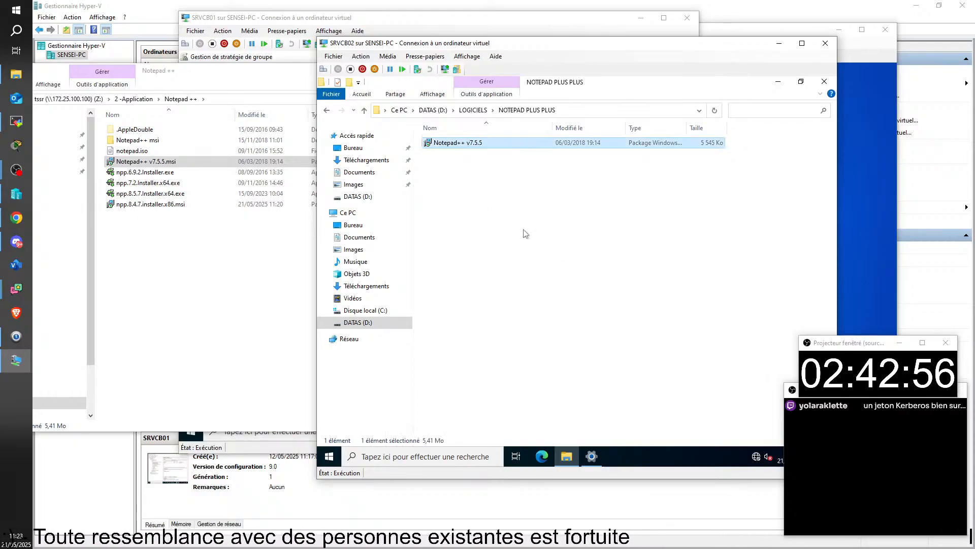
left_click(543, 259)
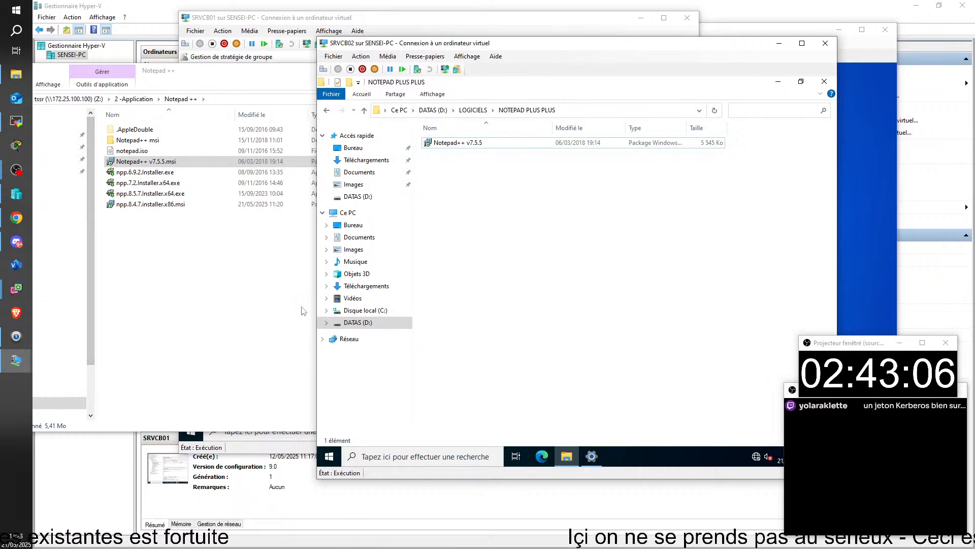
On SRVCB01, choose Modifier… for the Installation de logiciels GPO link
left_click(298, 18)
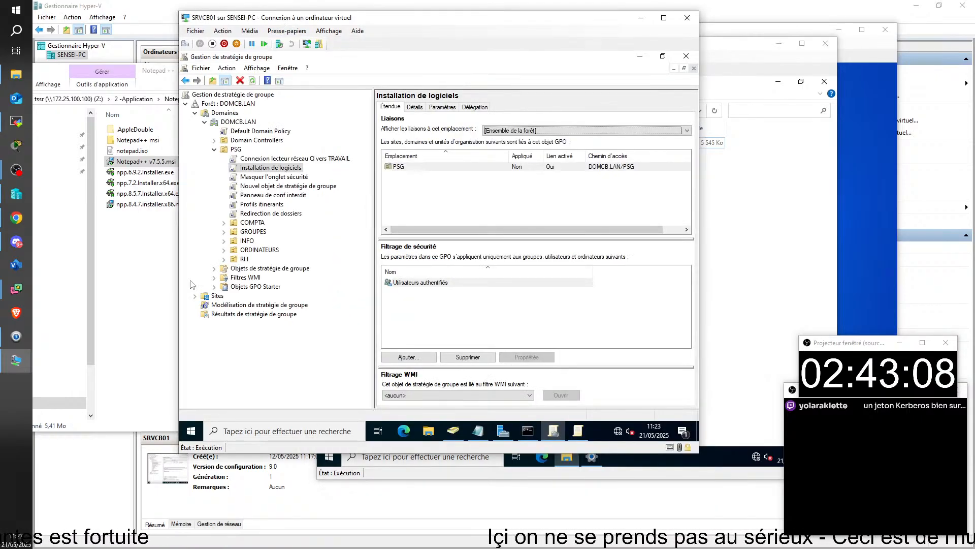
right_click(270, 169)
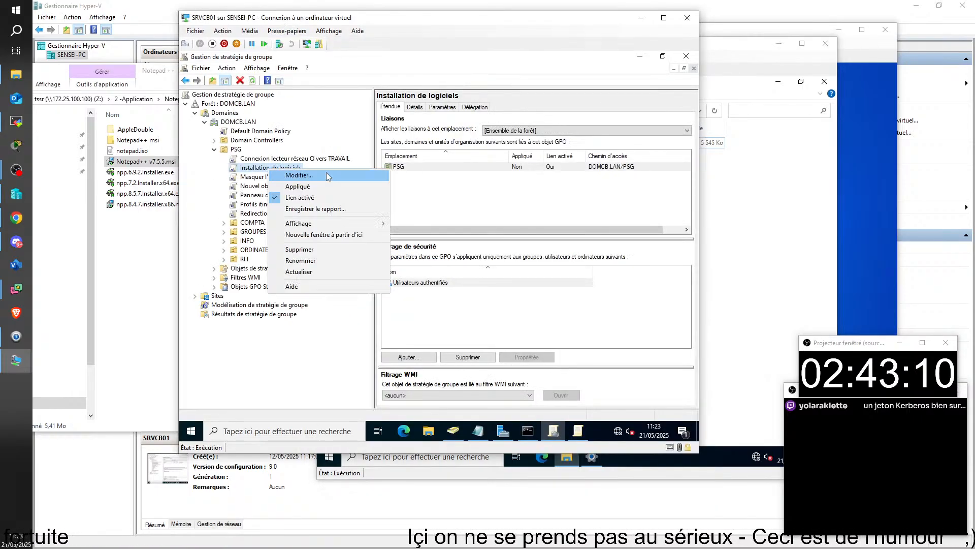
left_click(327, 176)
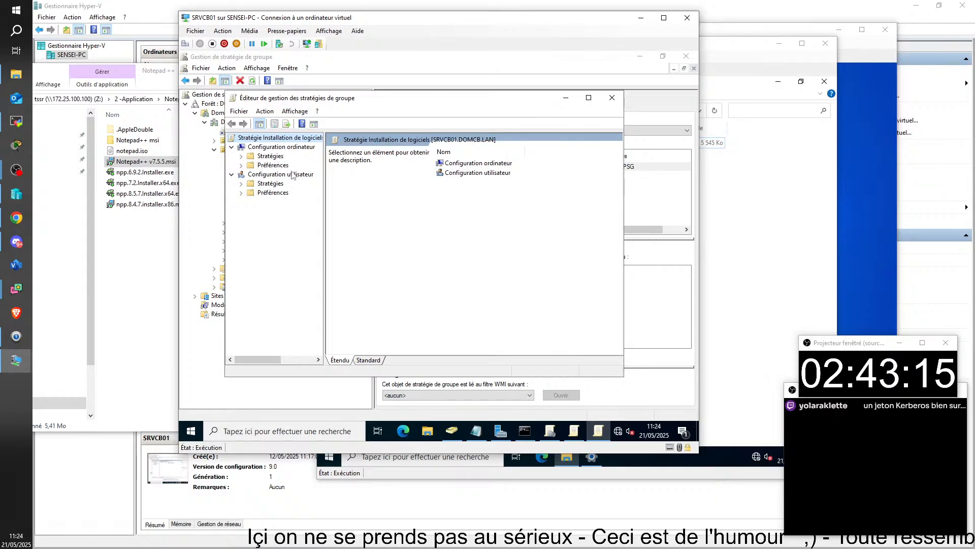
Expand Stratégies > Paramètres du logiciel under Configuration utilisateur and Configuration ordinateur, widening the tree pane
left_click(242, 156)
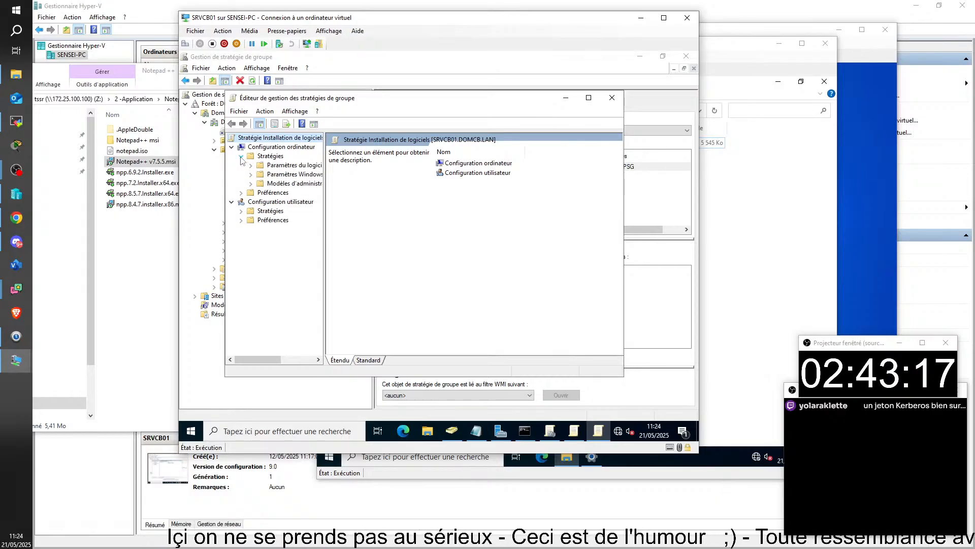
left_click(241, 210)
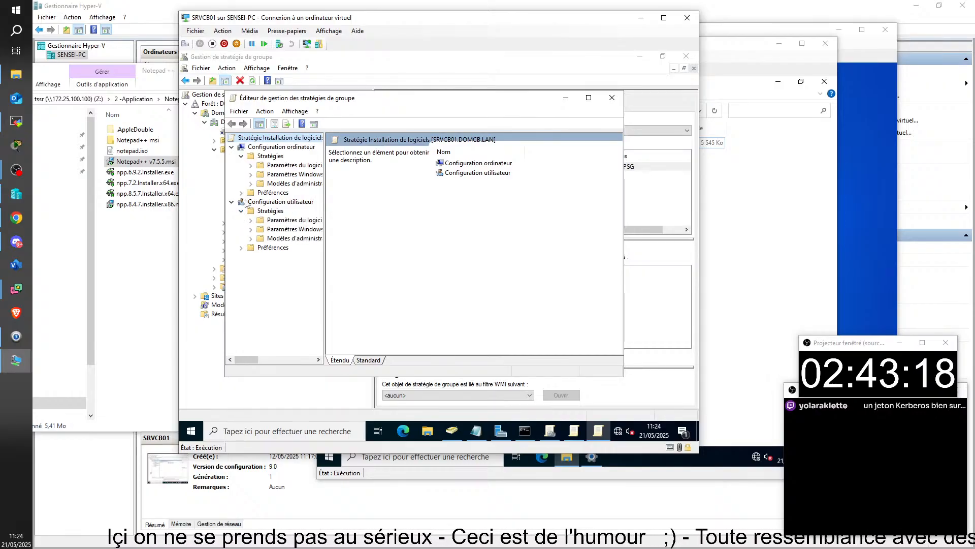
double_click(286, 220)
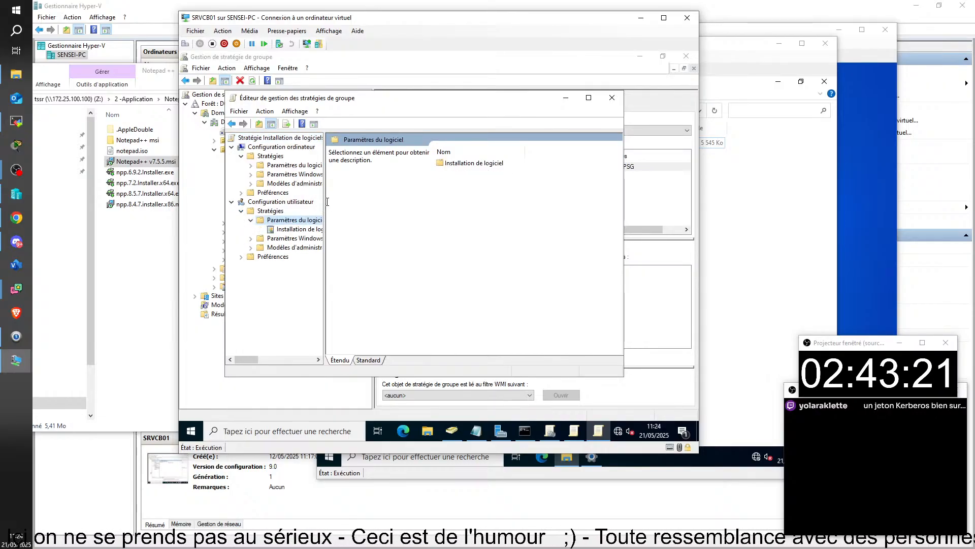
left_click_drag(323, 202, 394, 206)
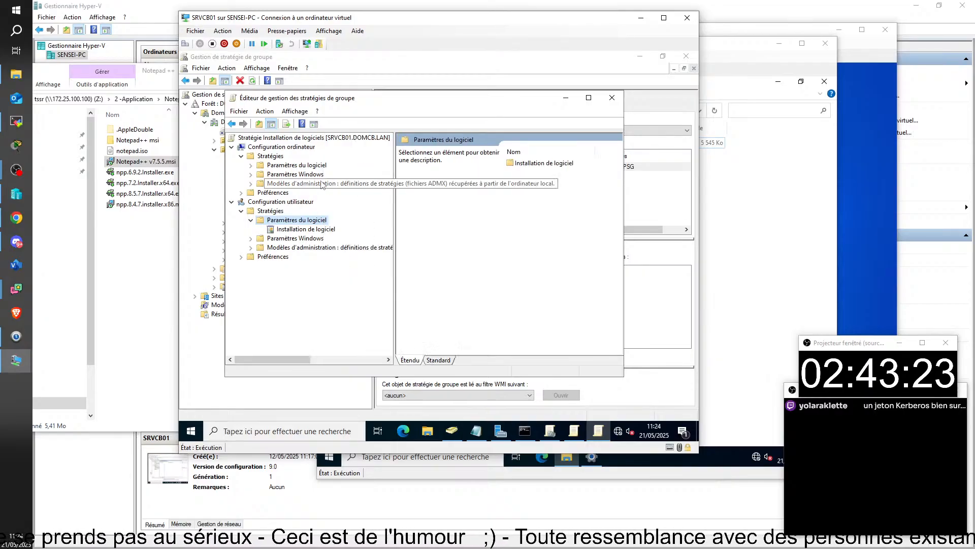
double_click(319, 176)
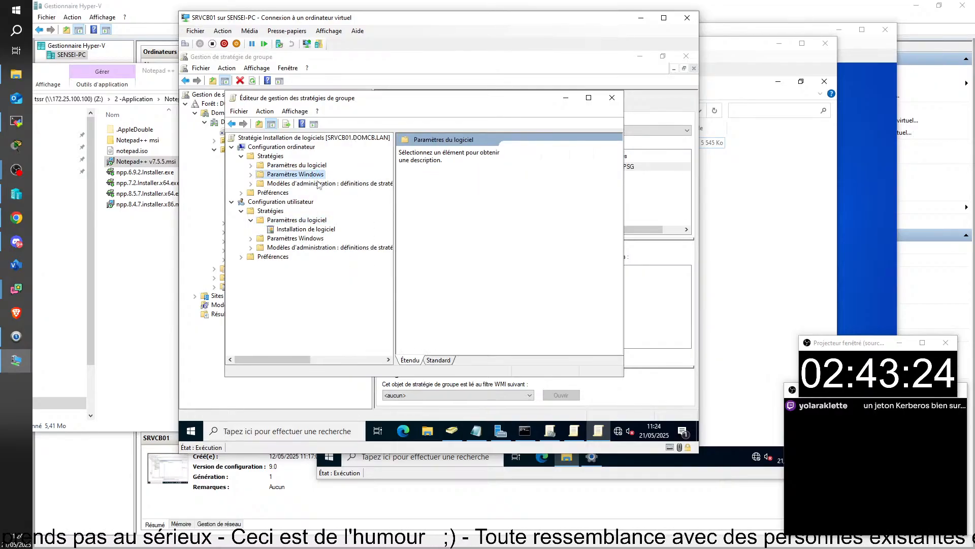
left_click(251, 174)
double_click(298, 166)
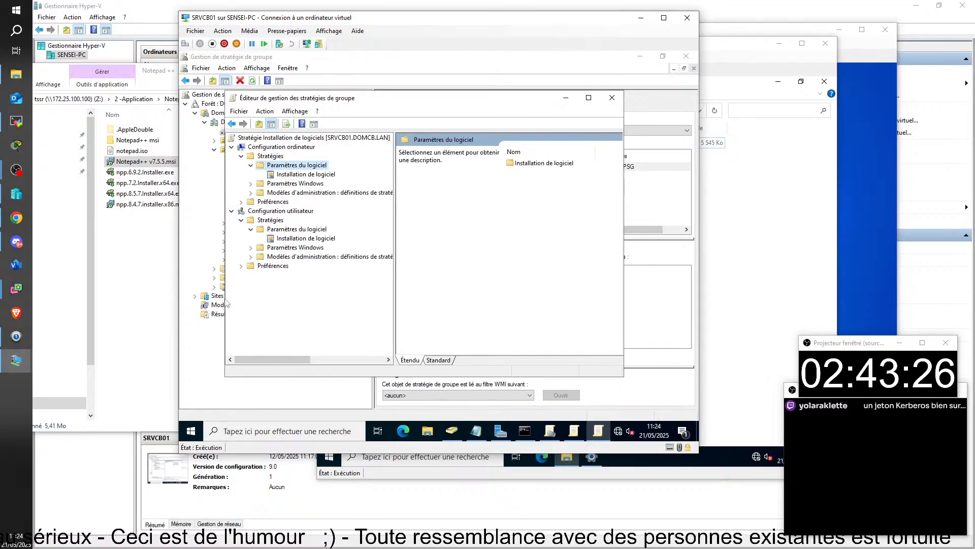
Select Installation de logiciel under Configuration ordinateur to show its empty package list
left_click(10, 409)
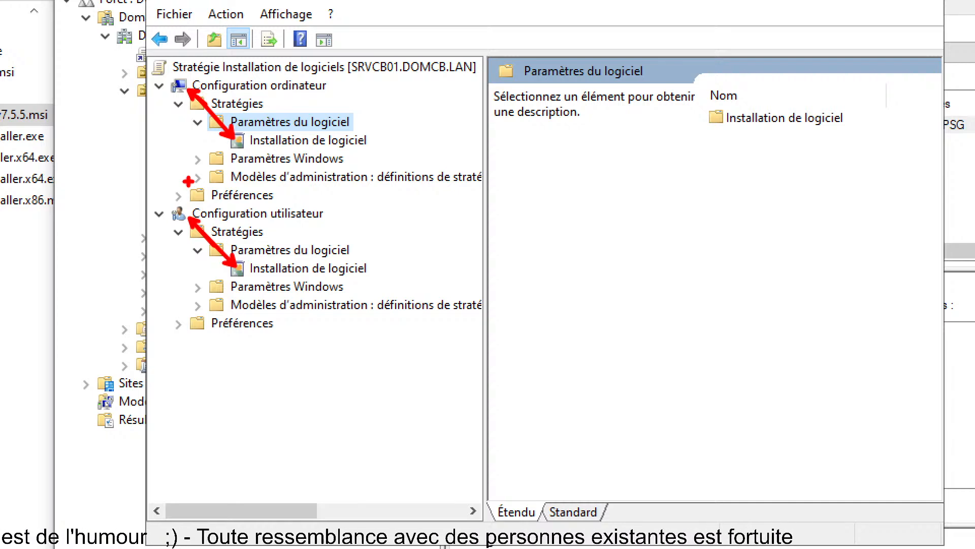
left_click_drag(147, 201, 490, 342)
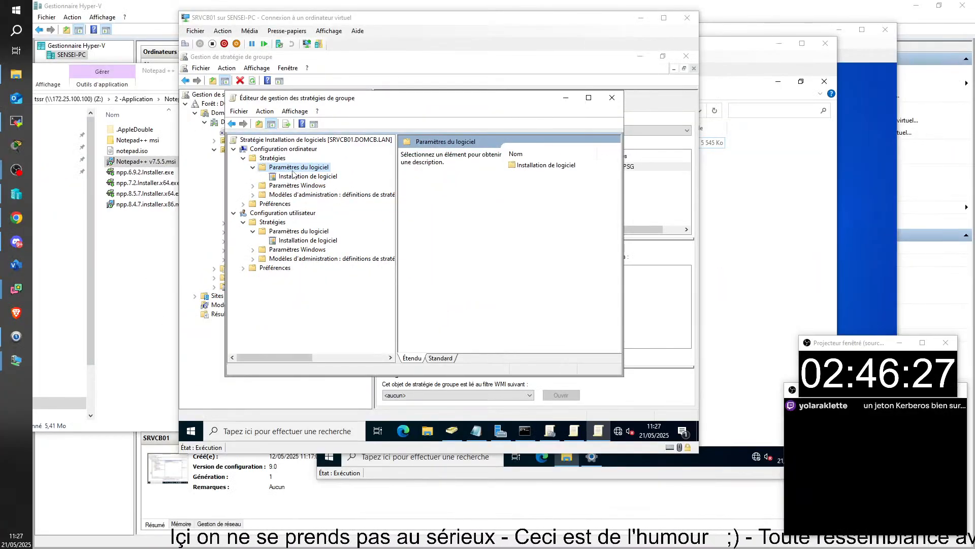
left_click(293, 176)
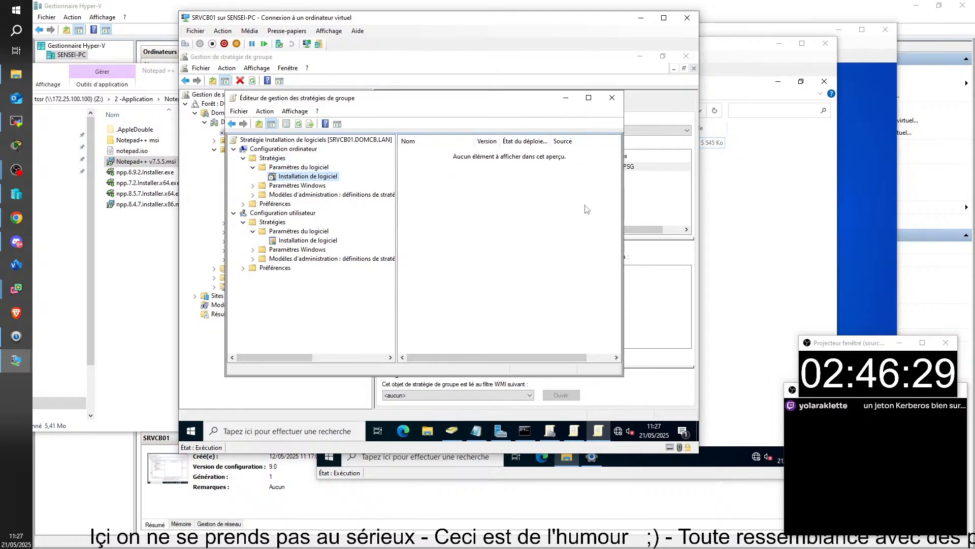
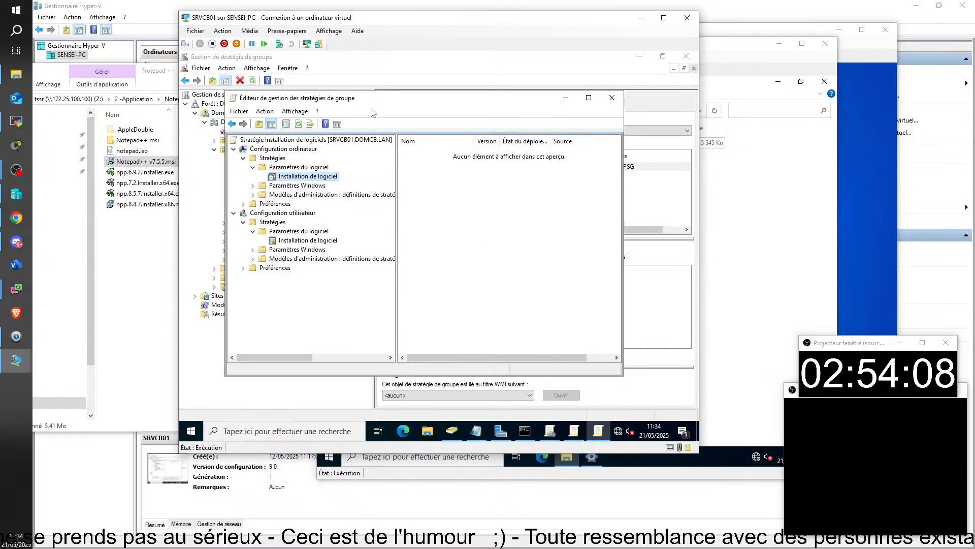
Move the policy editor aside and bring Active Directory Users and Computers, showing the COMPTA users, to the front
left_click_drag(369, 101, 548, 124)
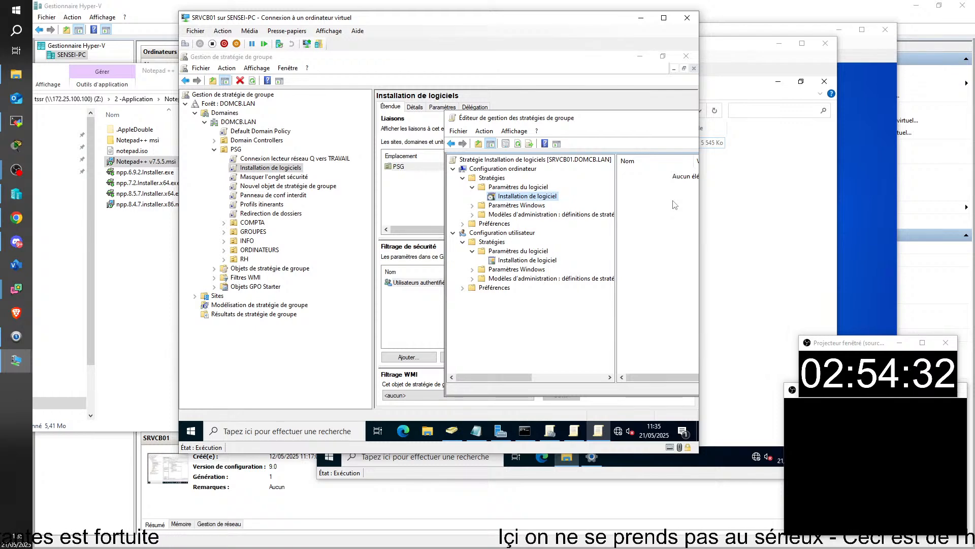
left_click(257, 251)
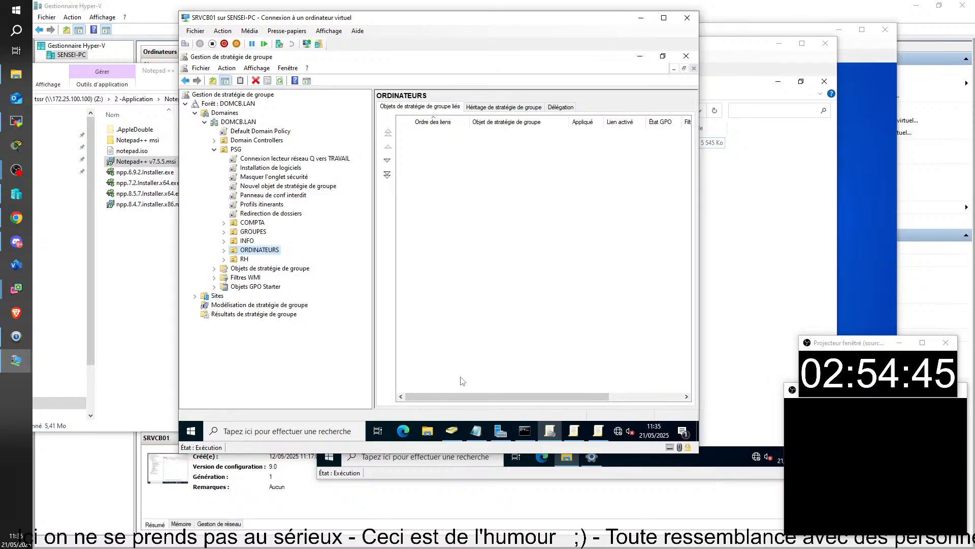
left_click(598, 431)
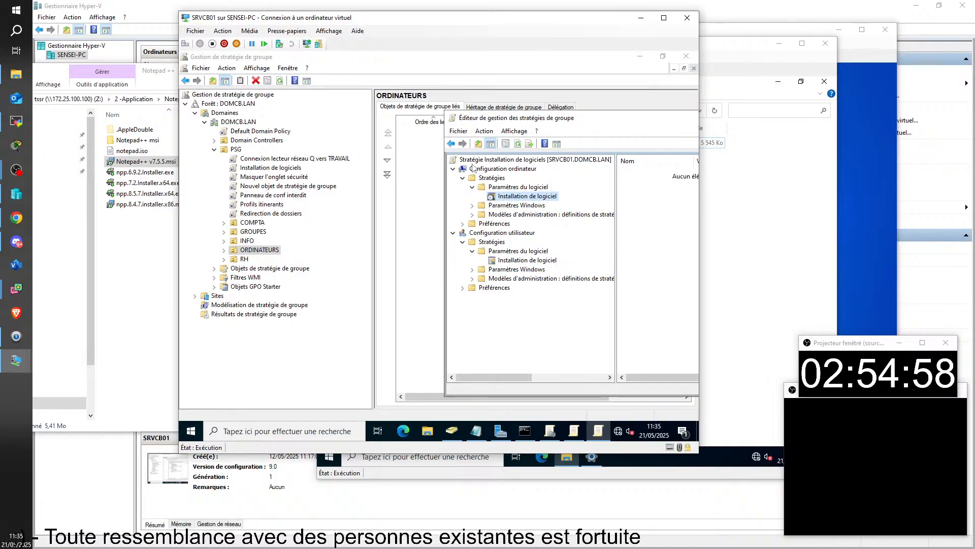
left_click_drag(578, 119, 428, 104)
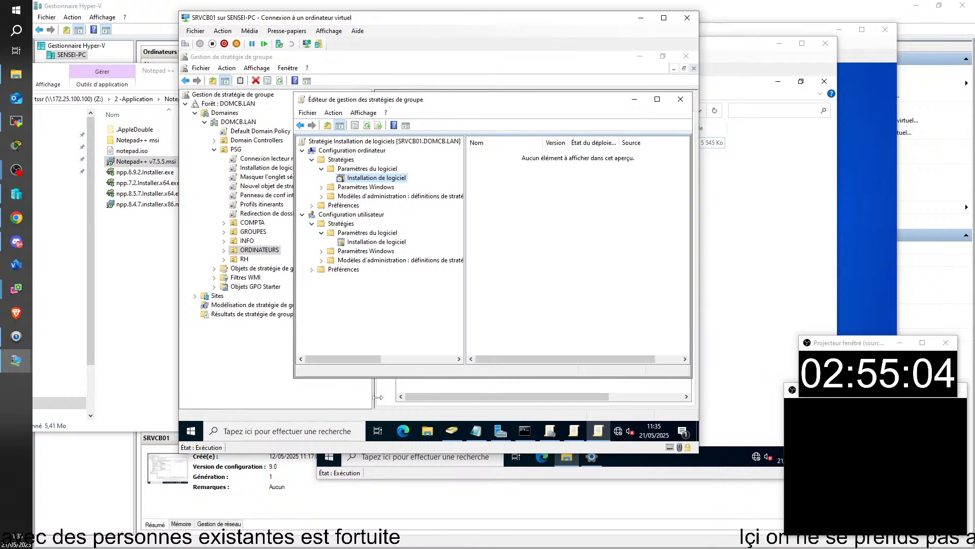
left_click(452, 431)
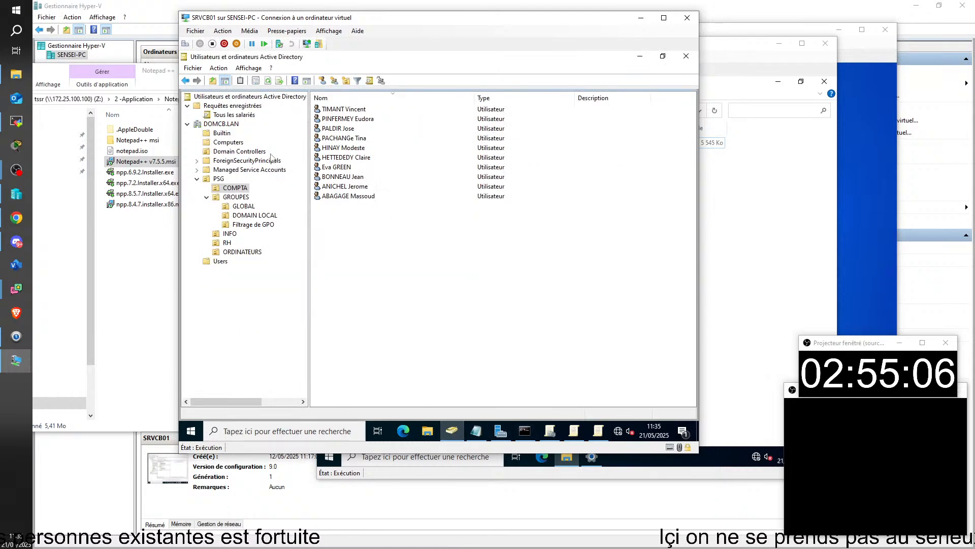
In Filtrage de GPO, create the Global/Security group 'GF-Ordinateurs avec NOtepad Plusplus'
left_click(245, 226)
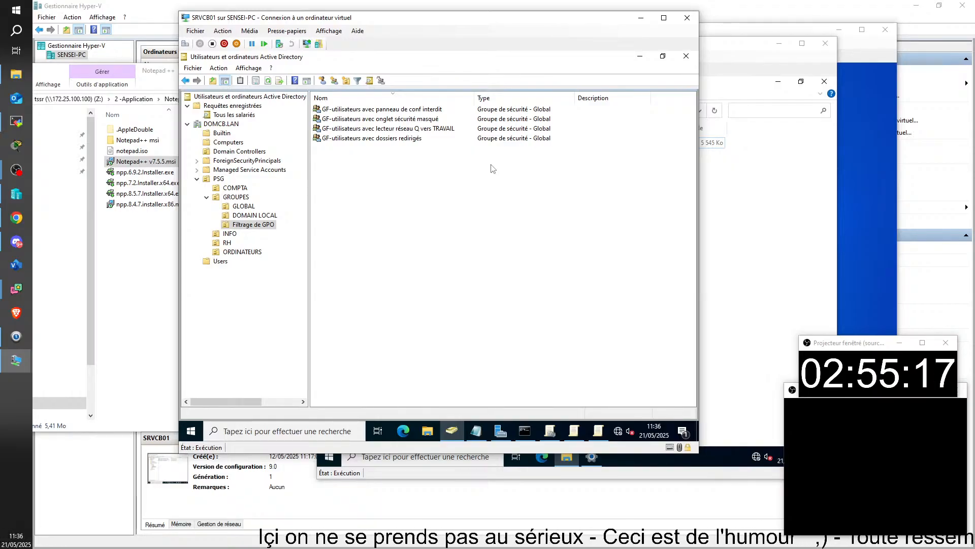
left_click(335, 82)
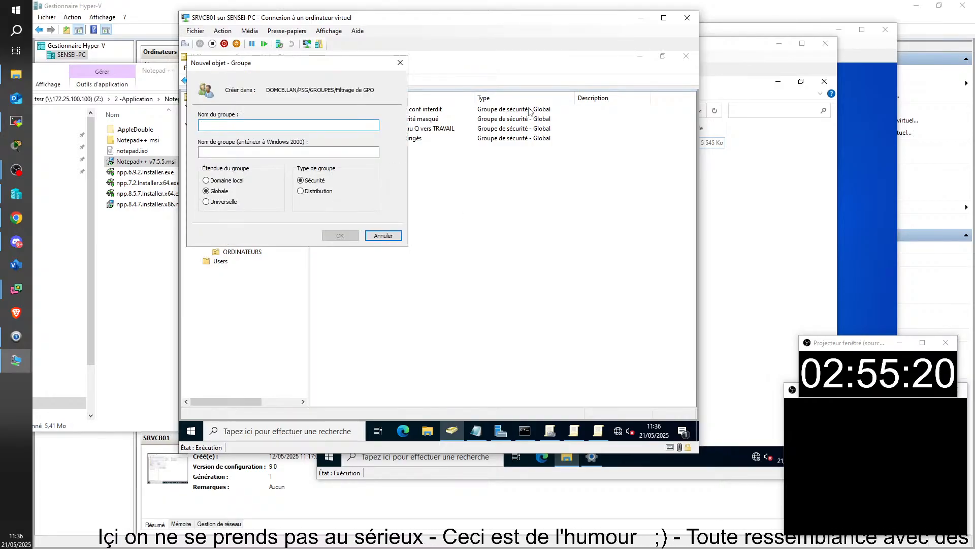
type("gf")
key("BackSpace")
key("BackSpace")
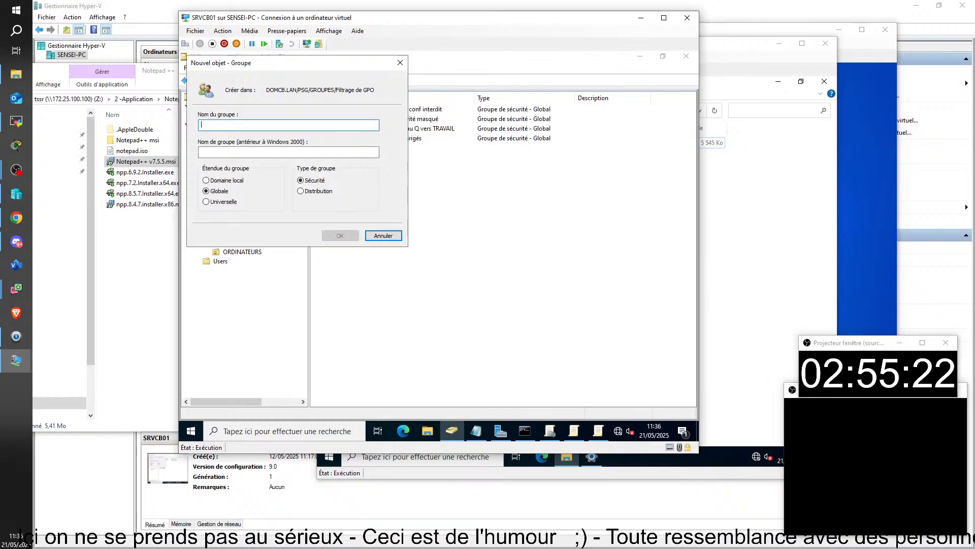
type("GF-")
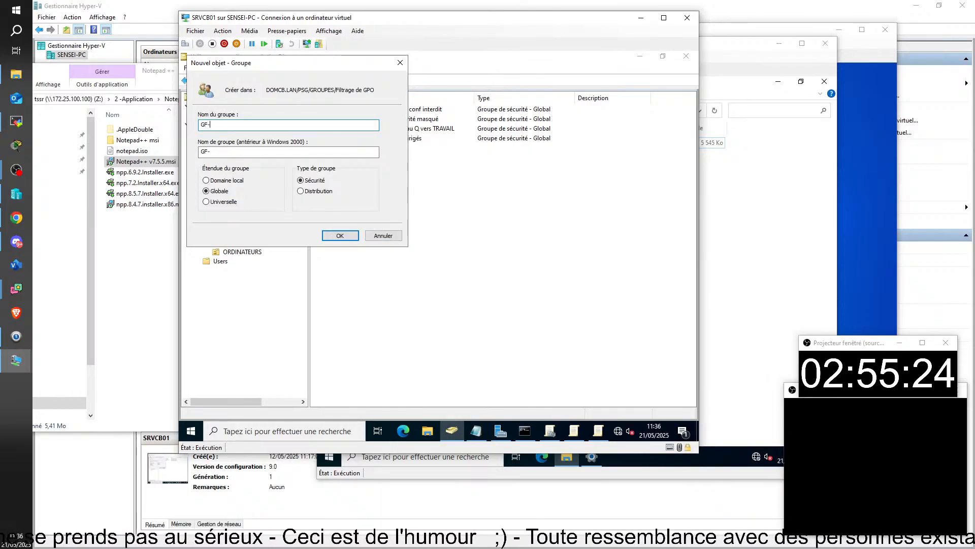
type("Ordiu")
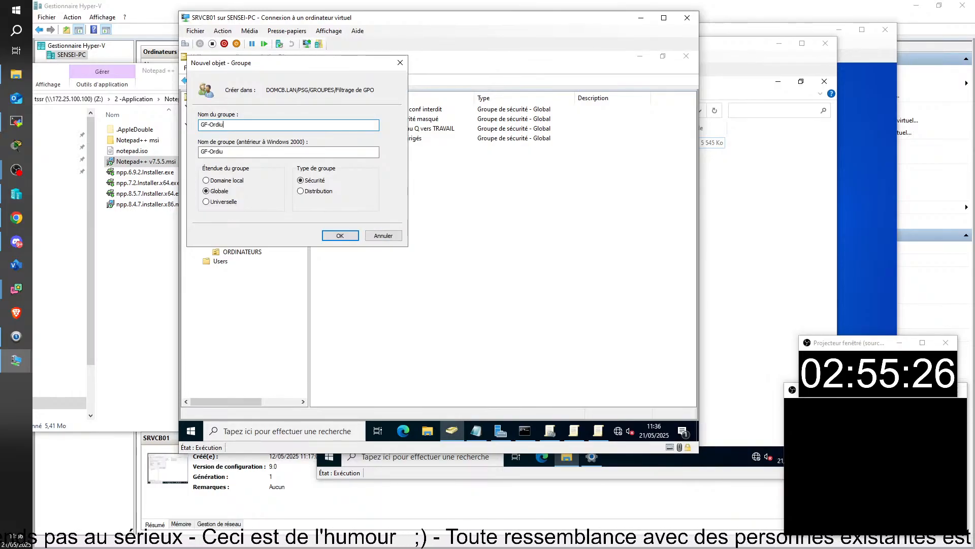
key("BackSpace")
key("BackSpace")
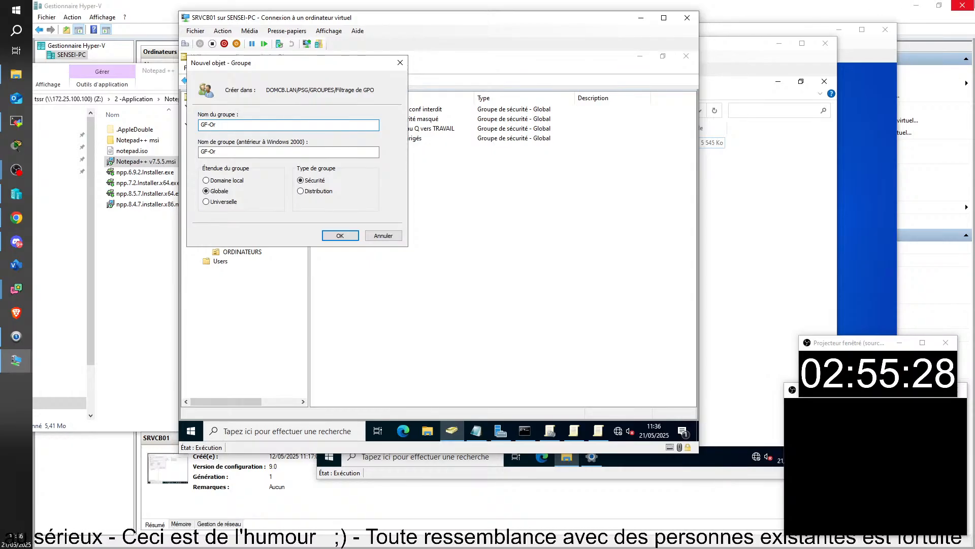
key("BackSpace")
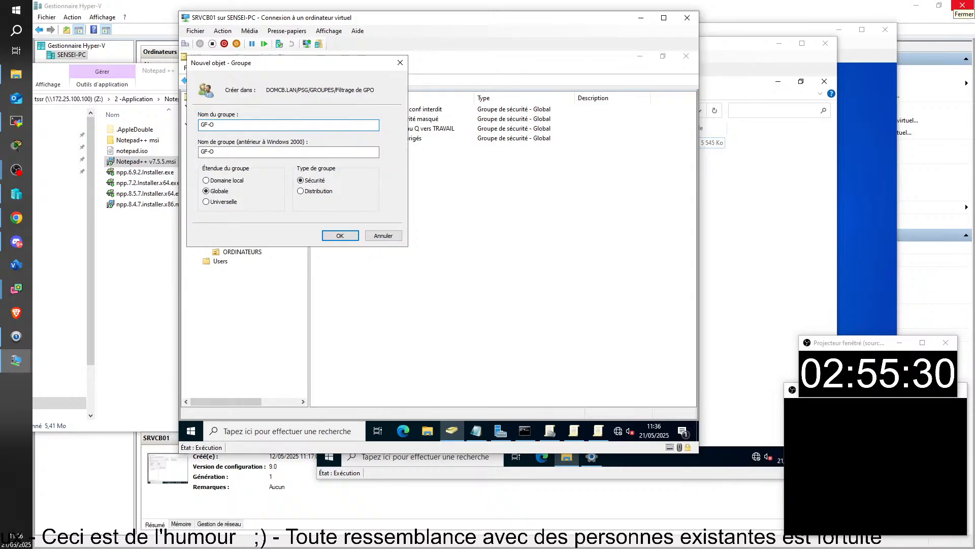
type("rsi")
key("BackSpace")
key("BackSpace")
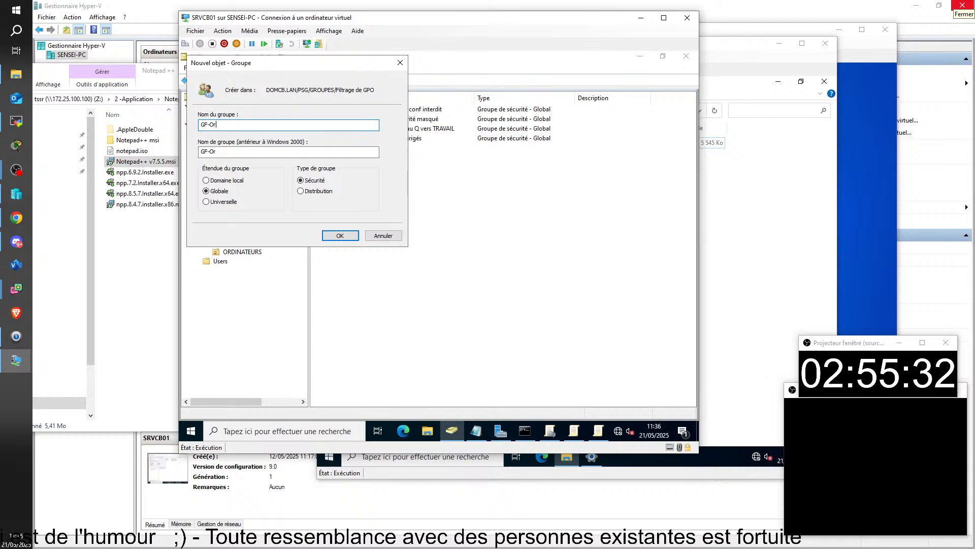
type("dinate")
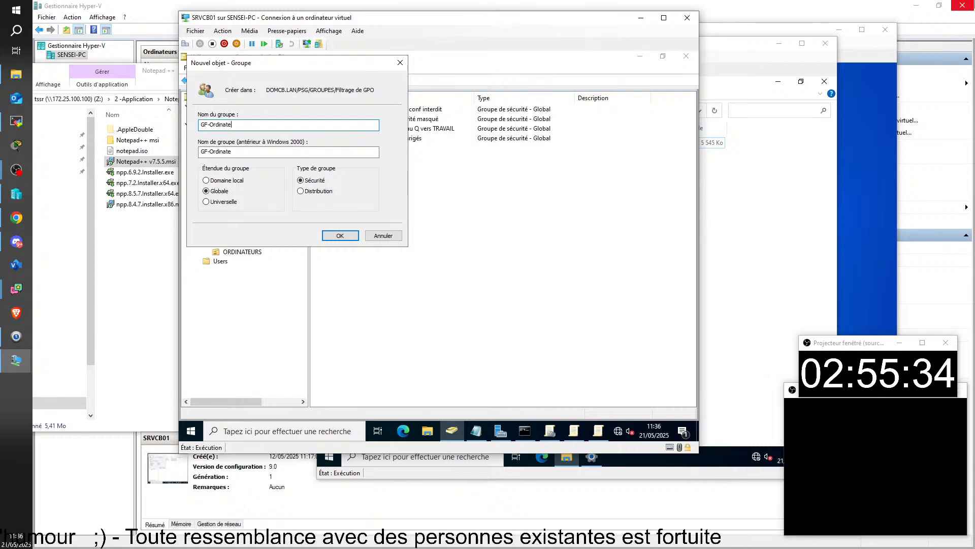
type("urs a")
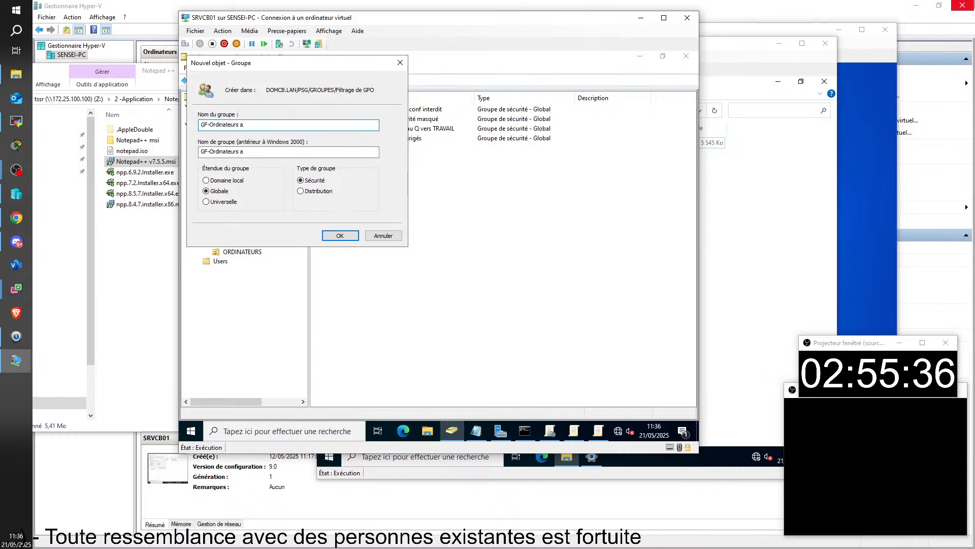
type("vec NOt")
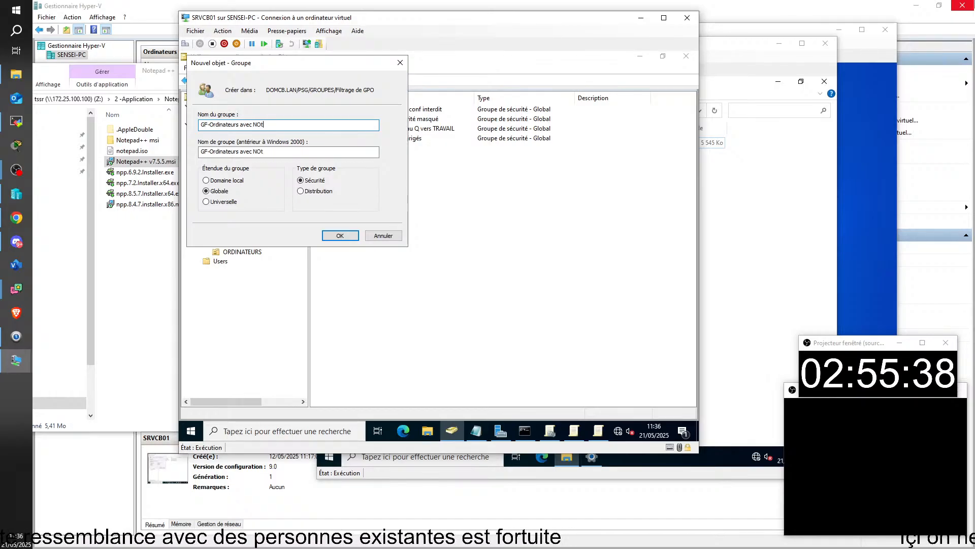
type("epad P")
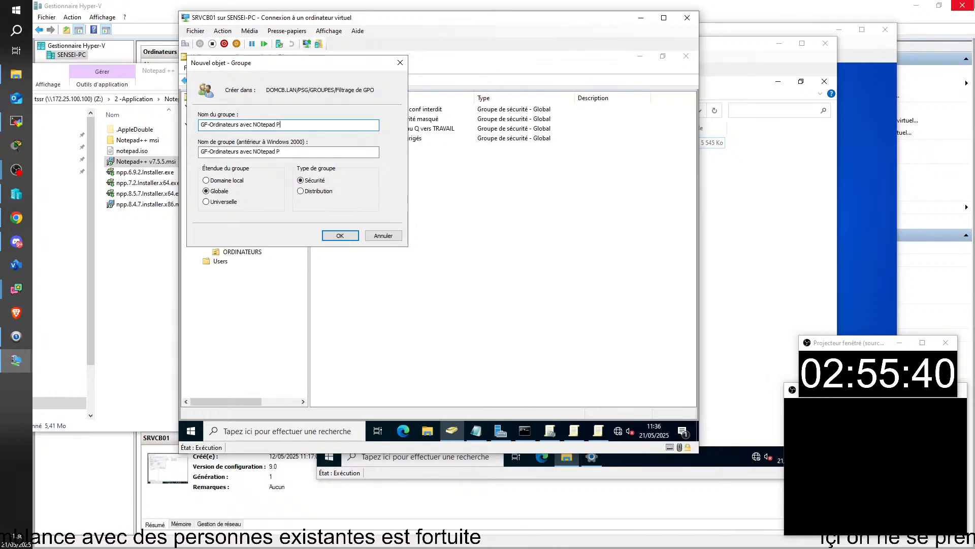
type("luplus")
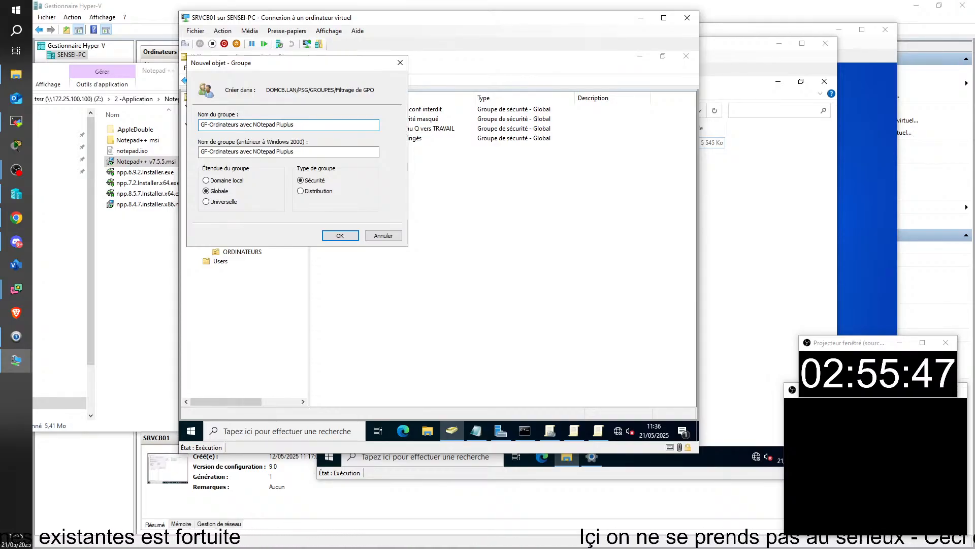
key("Return")
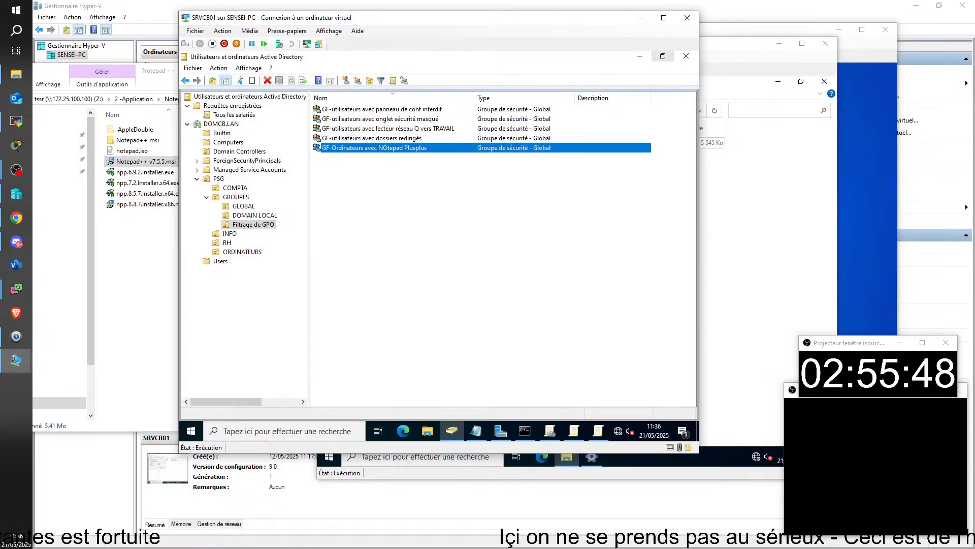
key("alt+Tab")
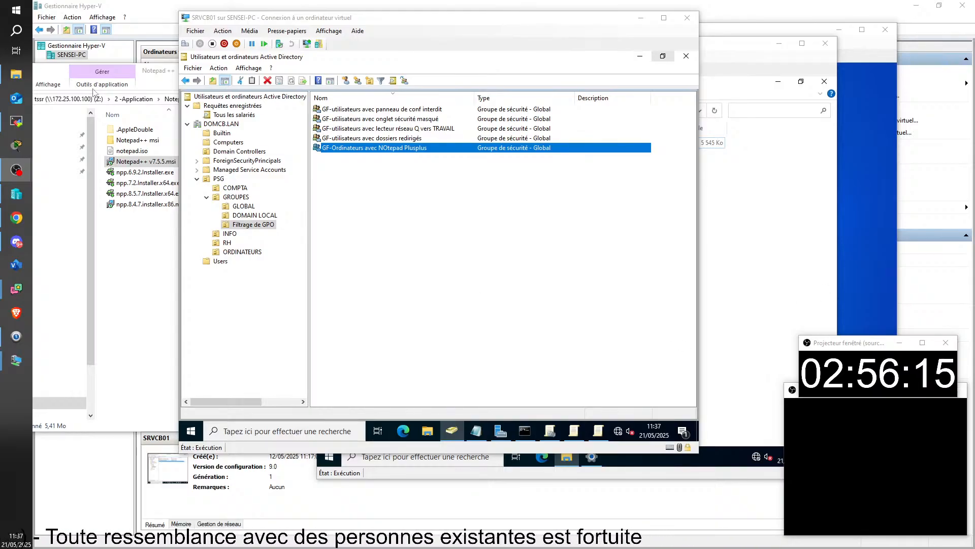
Close the leftover policy editor window and bring Group Policy Management to the front
left_click(600, 432)
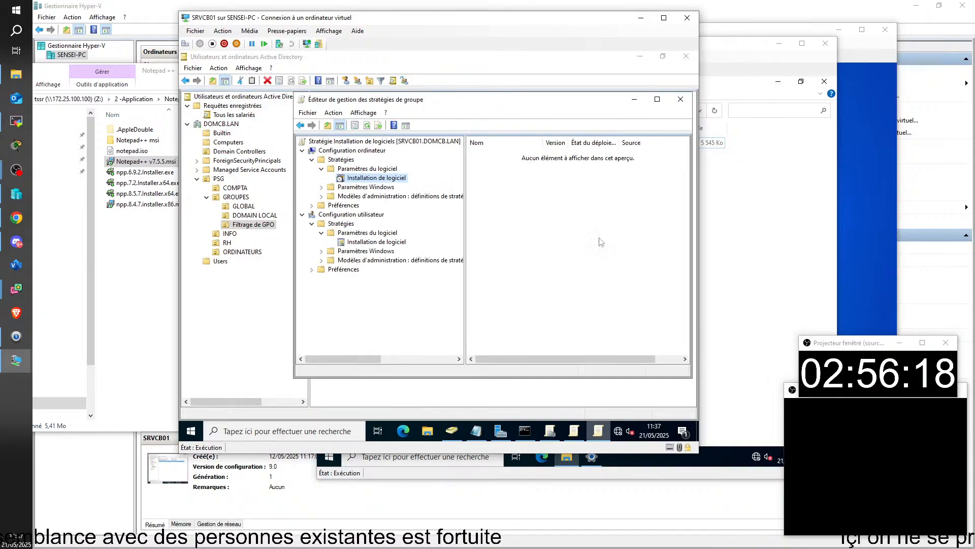
left_click(687, 97)
left_click(577, 431)
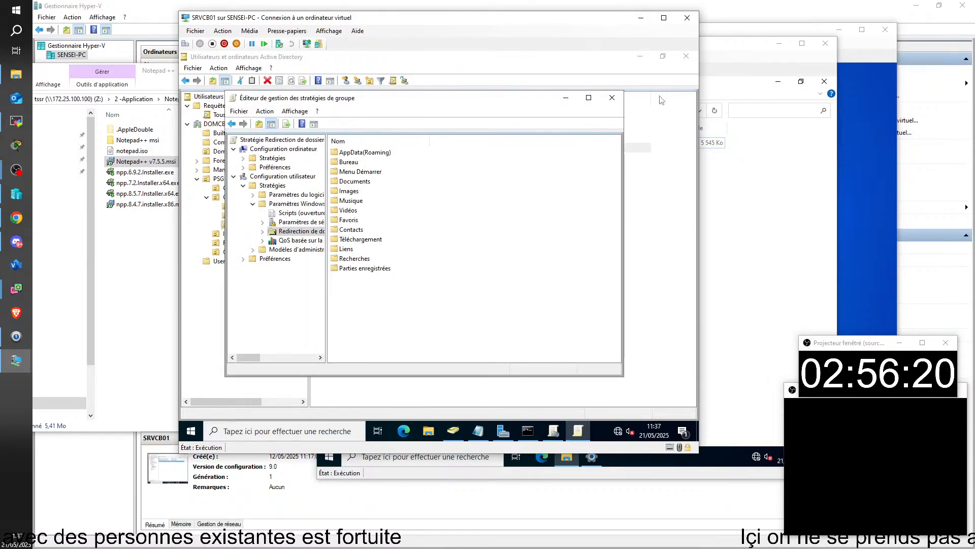
left_click(612, 98)
left_click(554, 432)
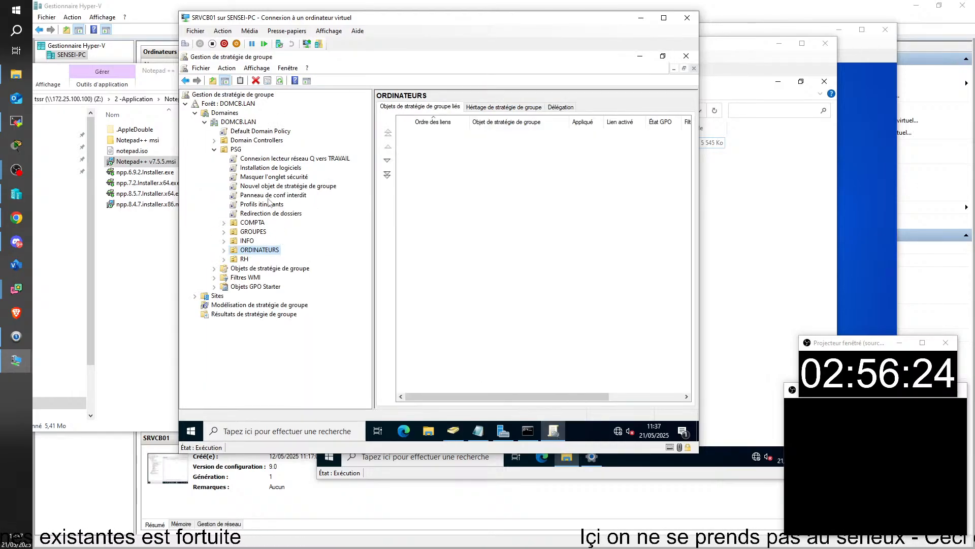
Rename the PSG software-installation GPO to 'Installation de logiciels NOtepad plusplus'
left_click(290, 168)
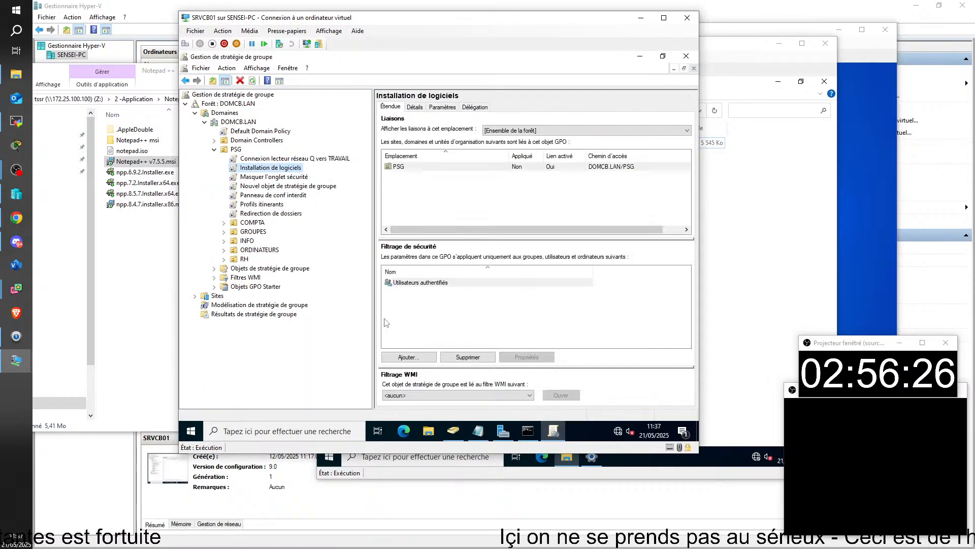
key("F2")
key("End")
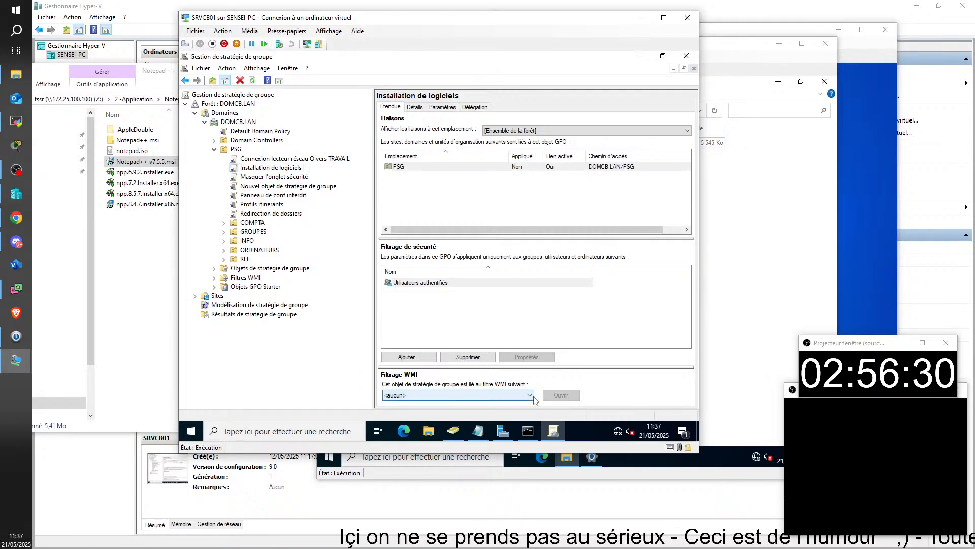
type("NO")
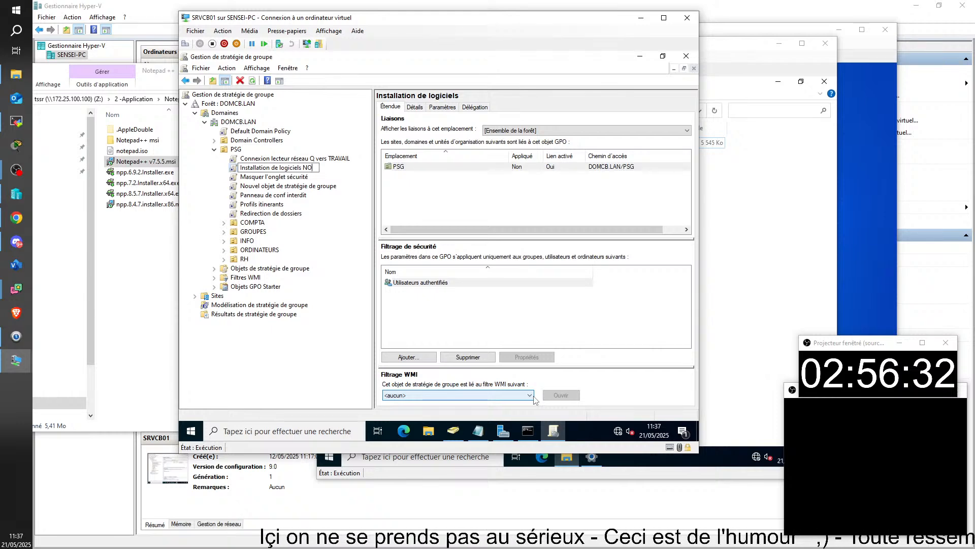
type("tepad p")
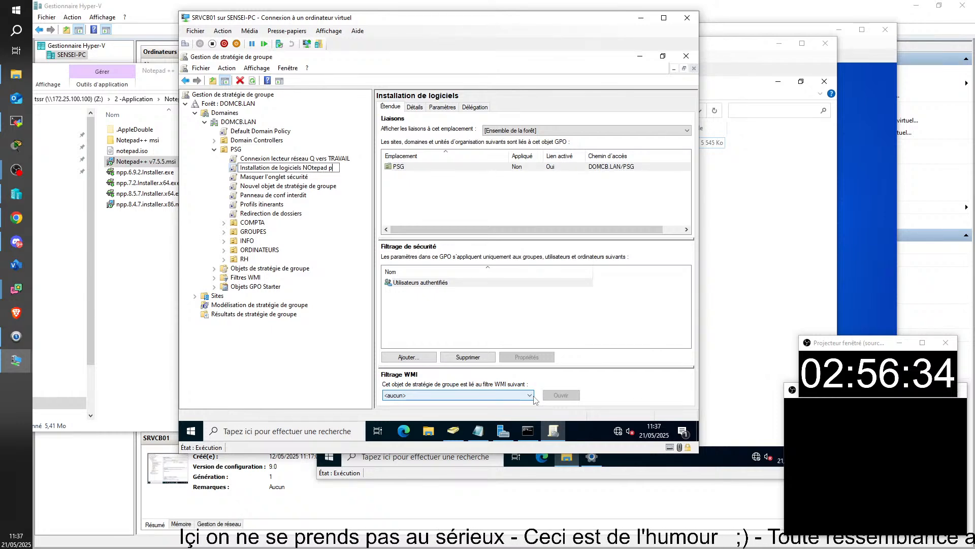
type("lus plus")
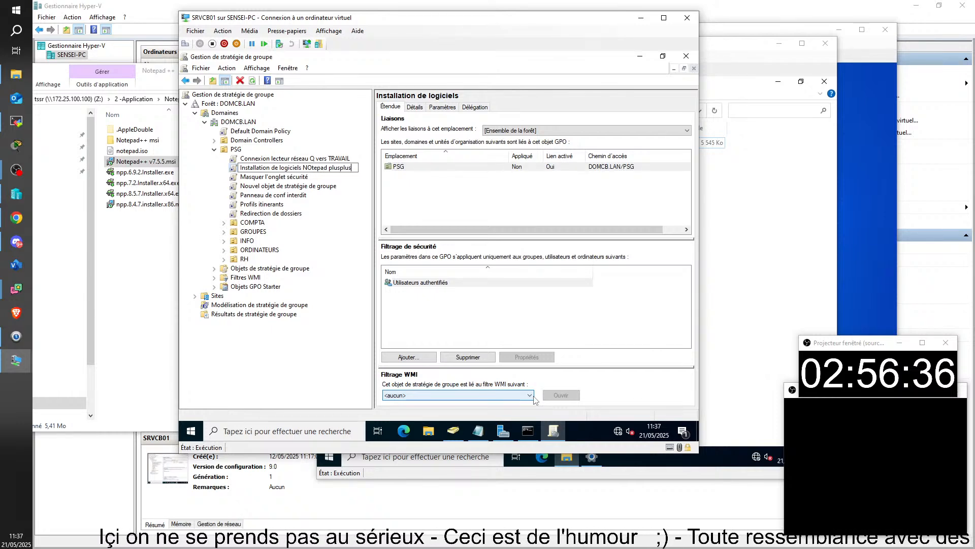
key("Return")
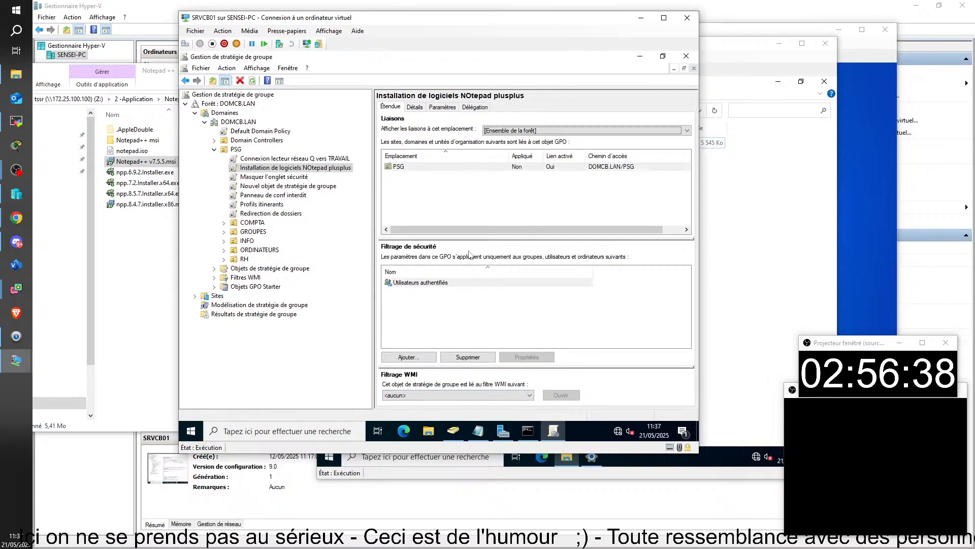
Replace Utilisateurs authentifiés with GF-Ordinateurs avec NOtepad Plusplus in the GPO's security filtering
left_click(442, 289)
left_click(468, 357)
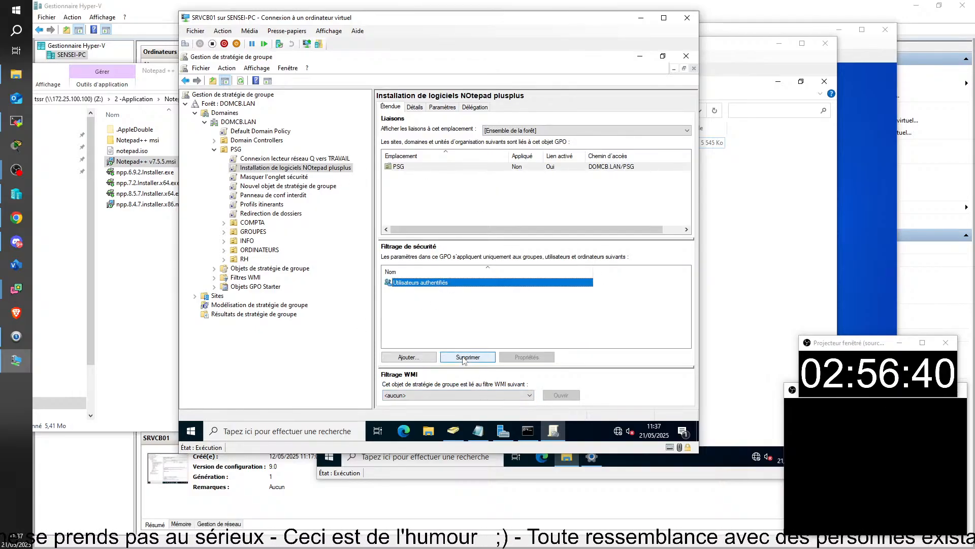
left_click(453, 262)
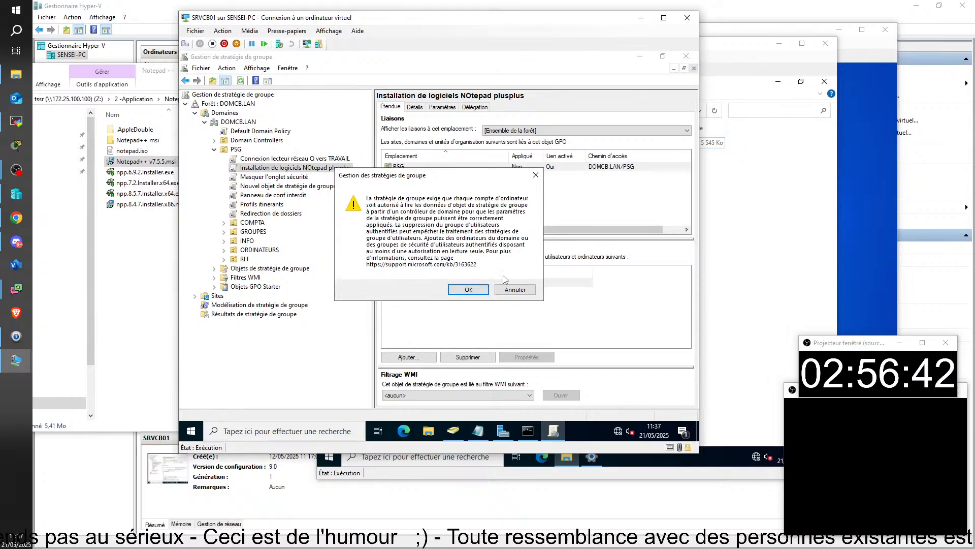
left_click(472, 290)
left_click(408, 357)
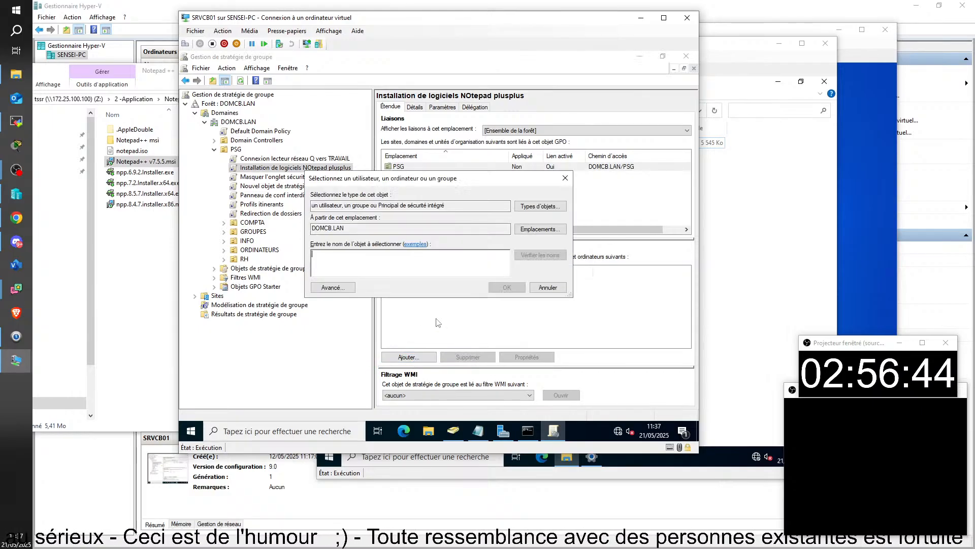
type("gf")
key("Return")
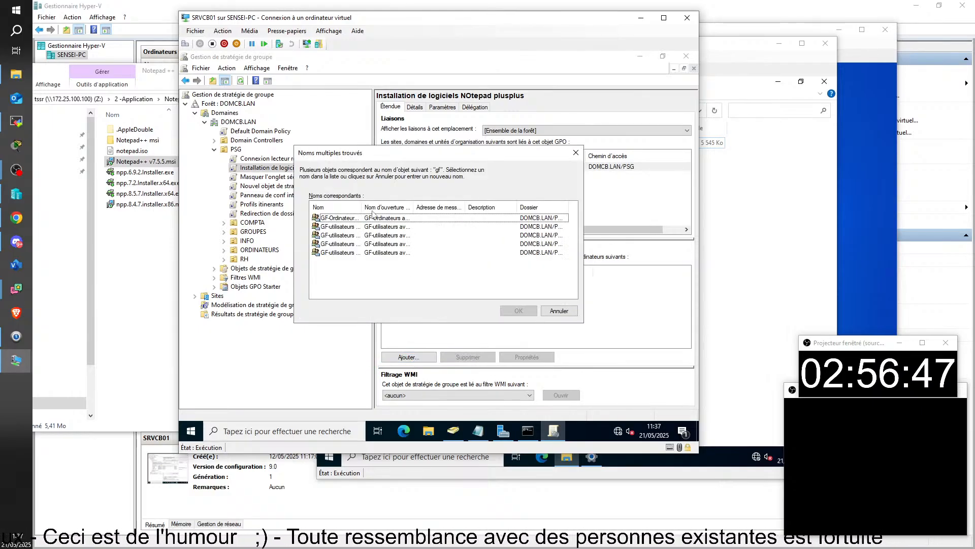
left_click(338, 218)
left_click(519, 310)
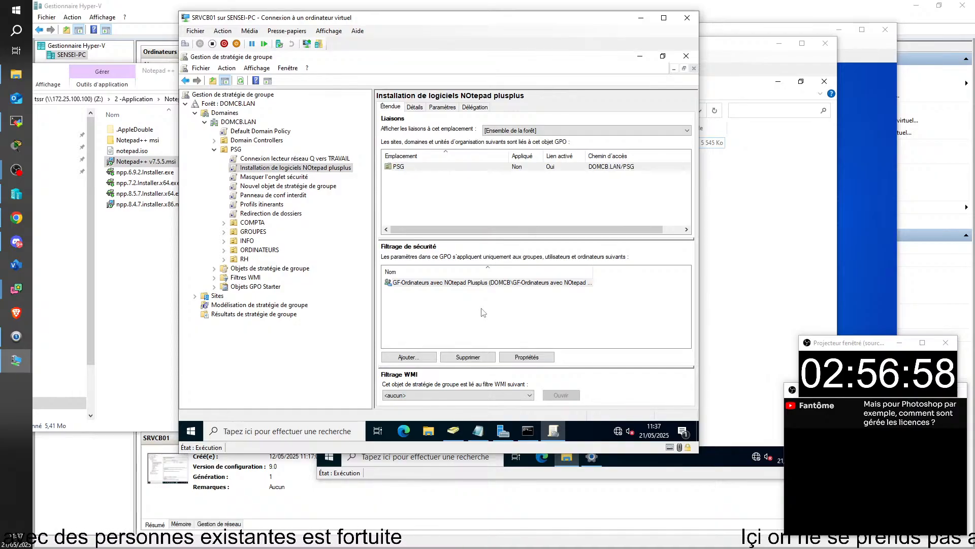
left_click(422, 283)
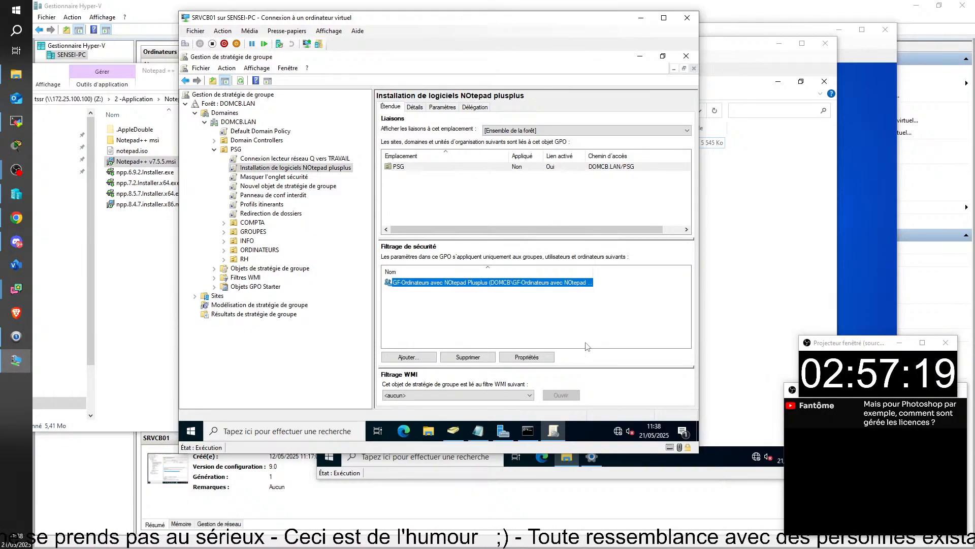
left_click(579, 283)
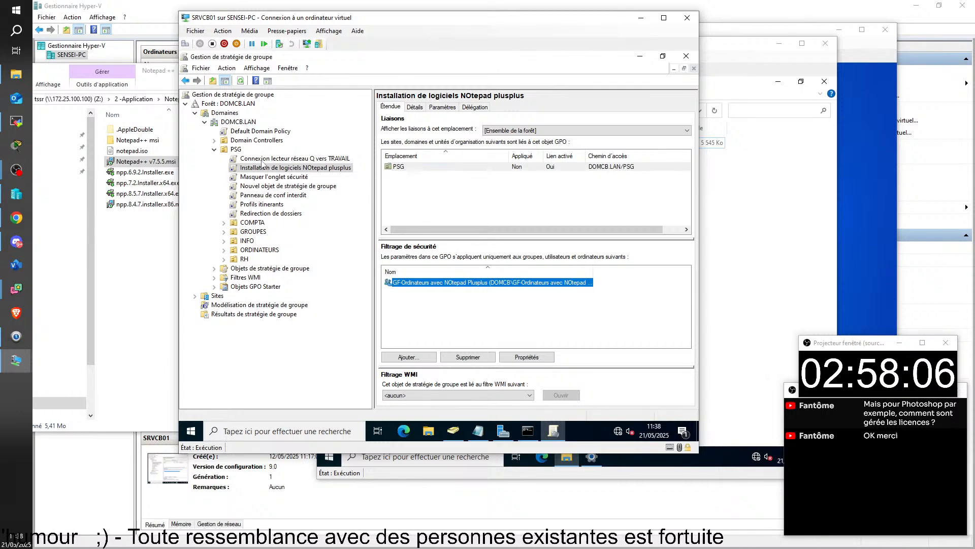
left_click(235, 150)
left_click(259, 168)
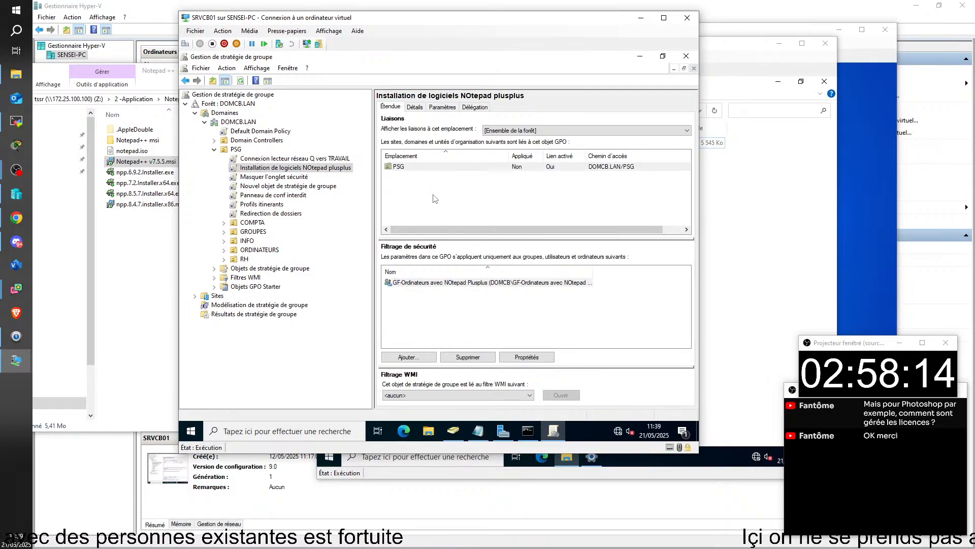
left_click(418, 286)
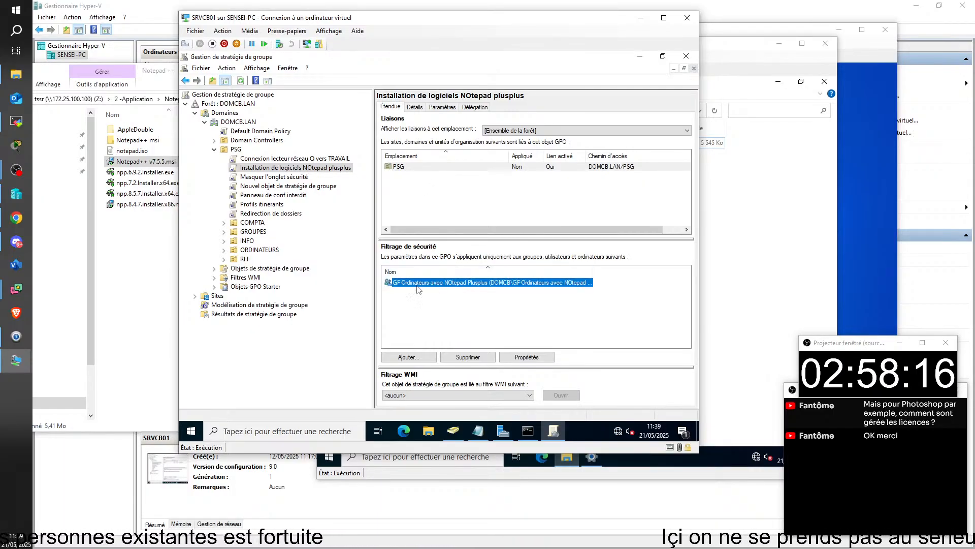
left_click(487, 319)
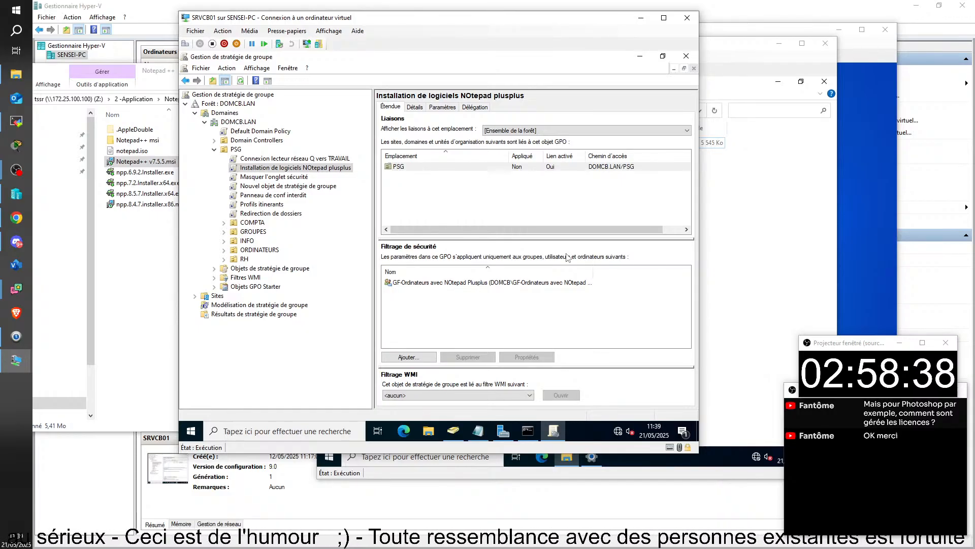
Edit the Notepad++ GPO and go to Configuration ordinateur > Paramètres du logiciel > Installation de logiciel
right_click(245, 166)
left_click(274, 172)
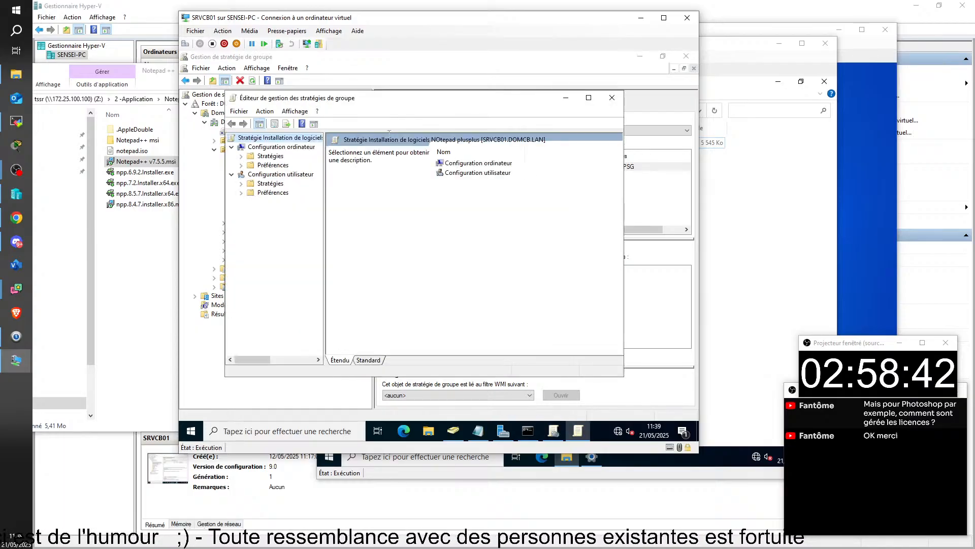
left_click_drag(368, 106, 426, 101)
double_click(339, 160)
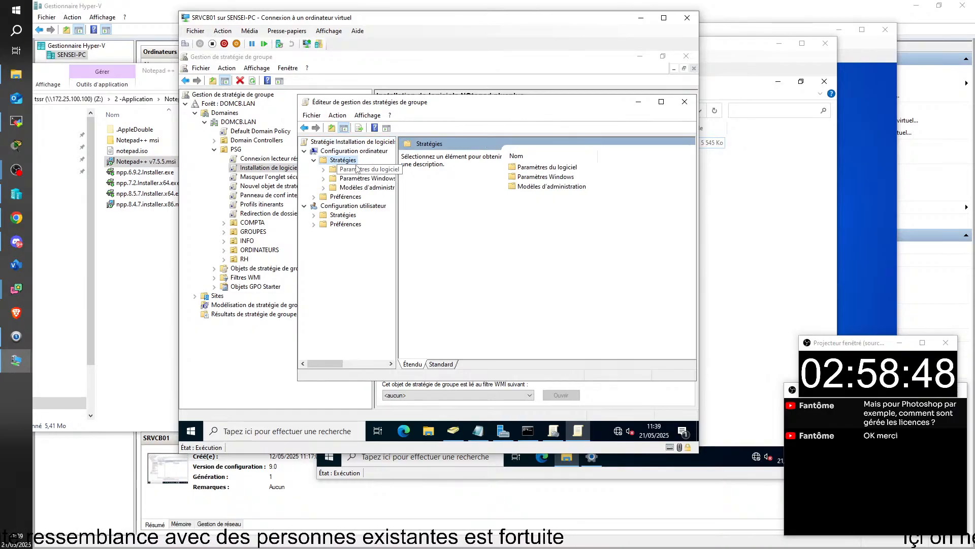
double_click(362, 169)
left_click(372, 178)
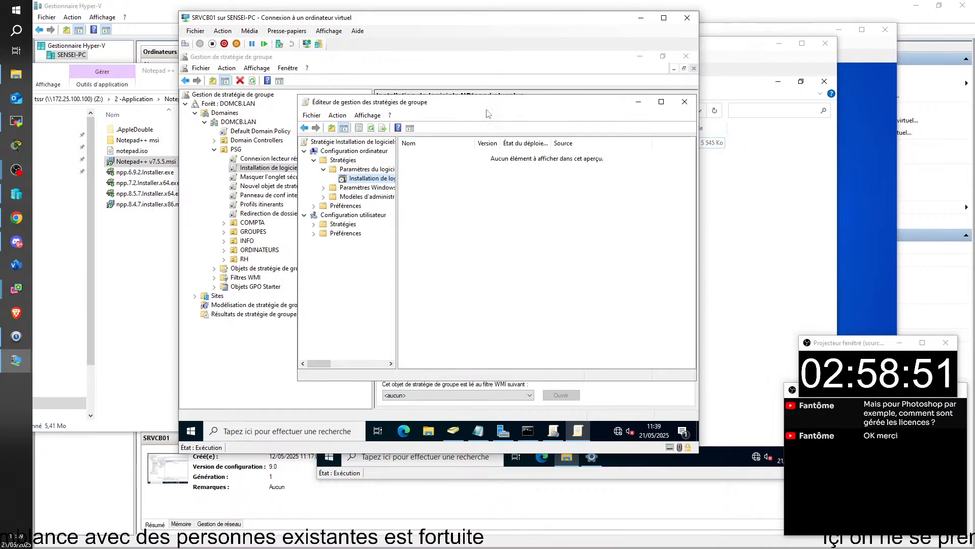
left_click_drag(506, 107, 443, 121)
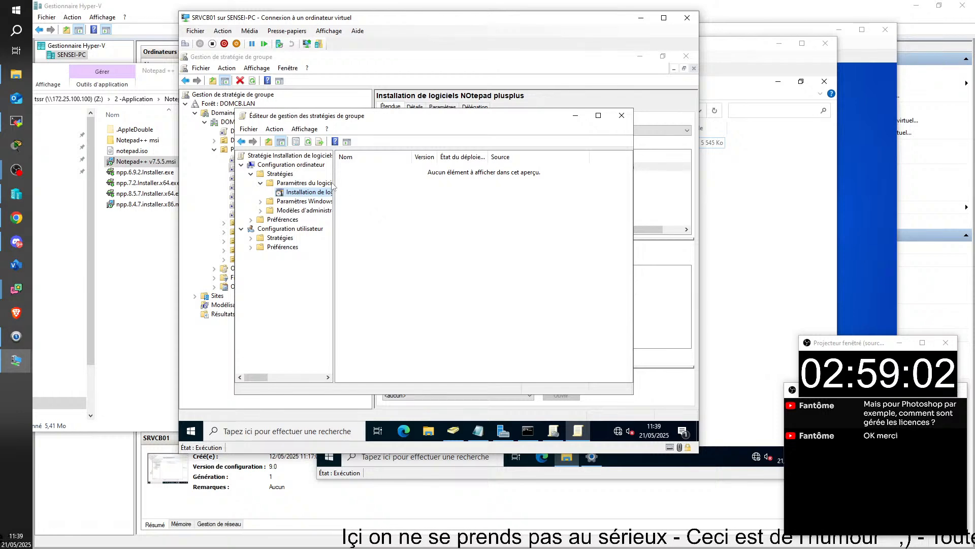
right_click(299, 197)
mouse_move(358, 203)
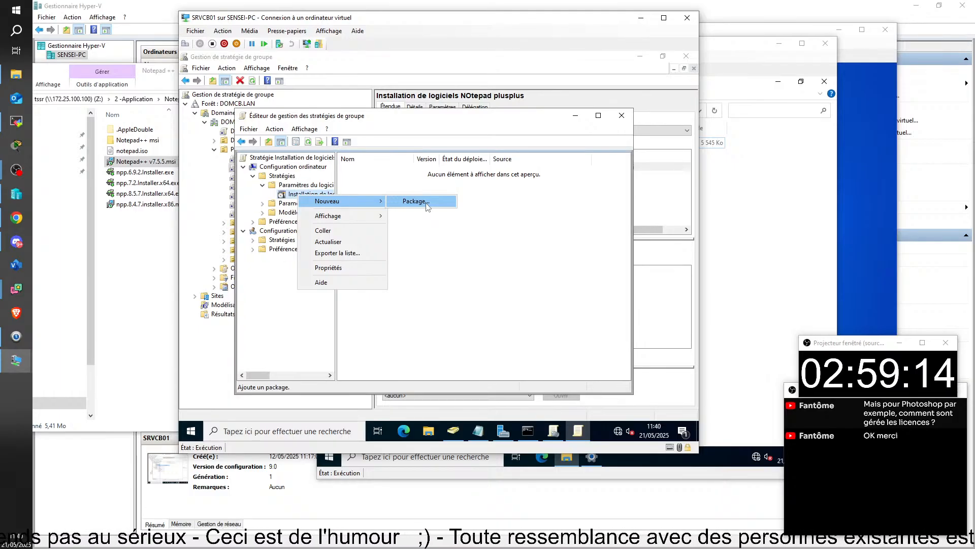
Start a new software package and position the Ouvrir file dialog
left_click(427, 204)
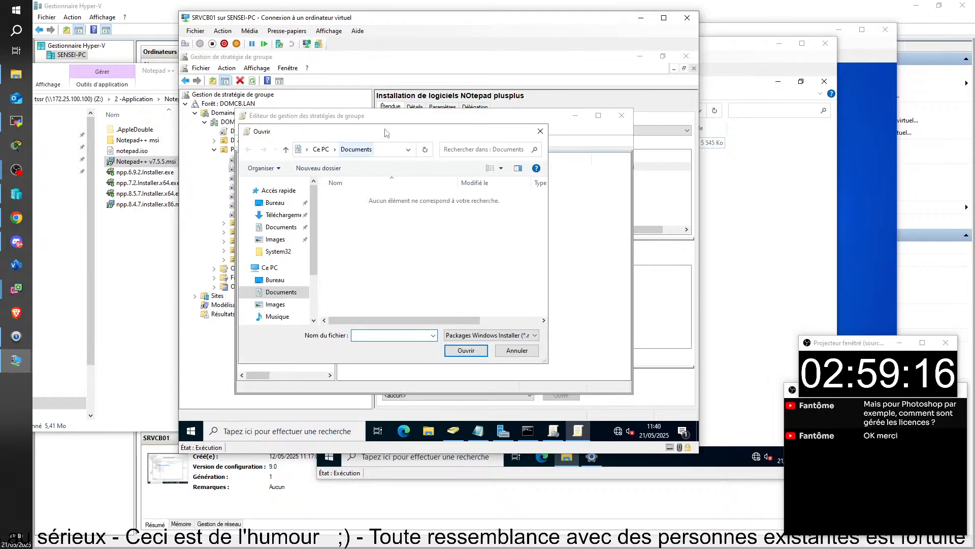
mouse_move(378, 135)
left_mouse_down()
mouse_move(455, 169)
mouse_move(412, 223)
mouse_move(397, 140)
left_mouse_up()
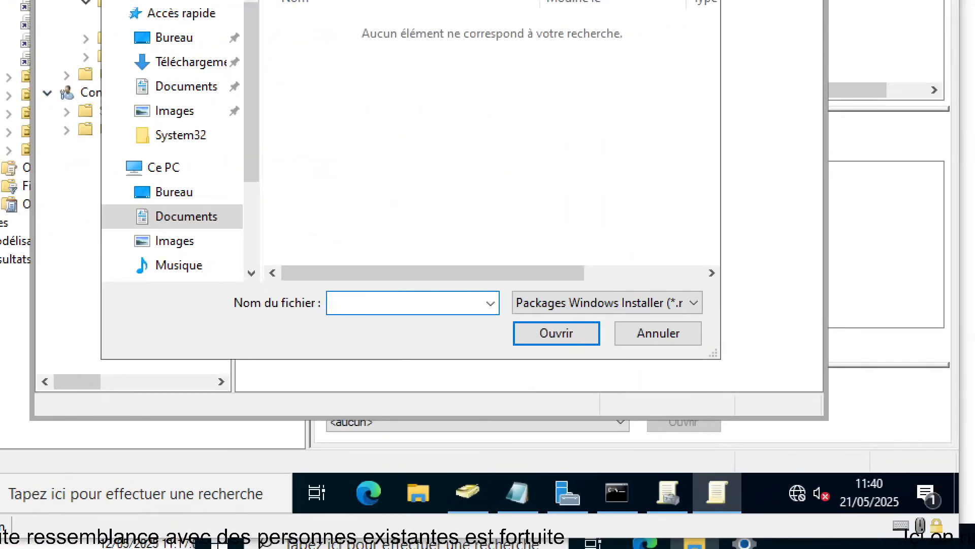
left_click(443, 368)
mouse_move(501, 283)
left_mouse_down()
mouse_move(629, 326)
mouse_move(729, 320)
left_mouse_up()
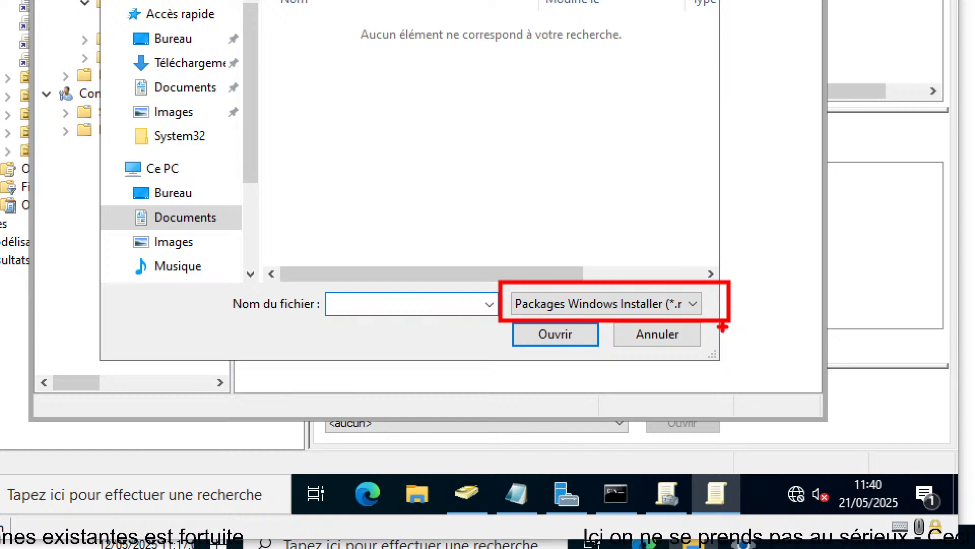
key("Escape")
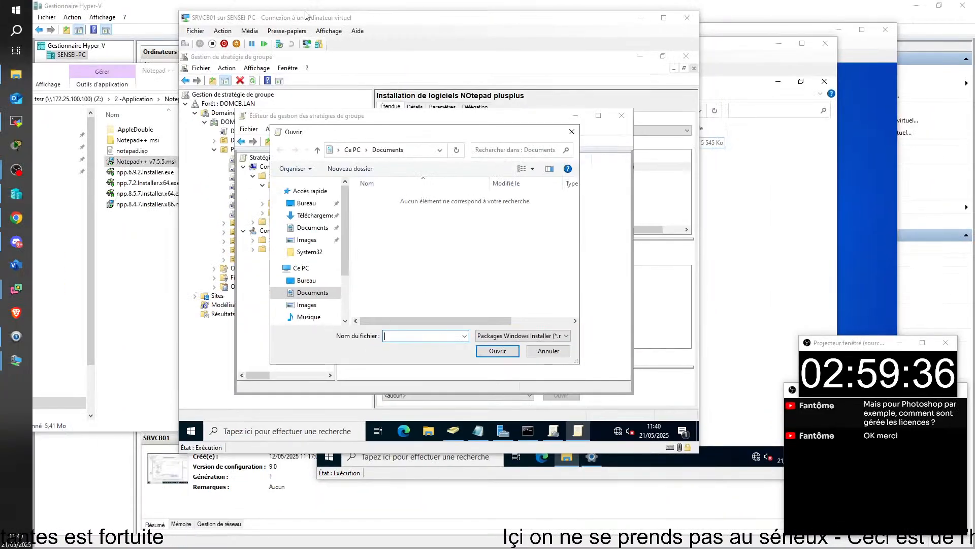
left_click(399, 133)
left_click_drag(413, 135, 481, 138)
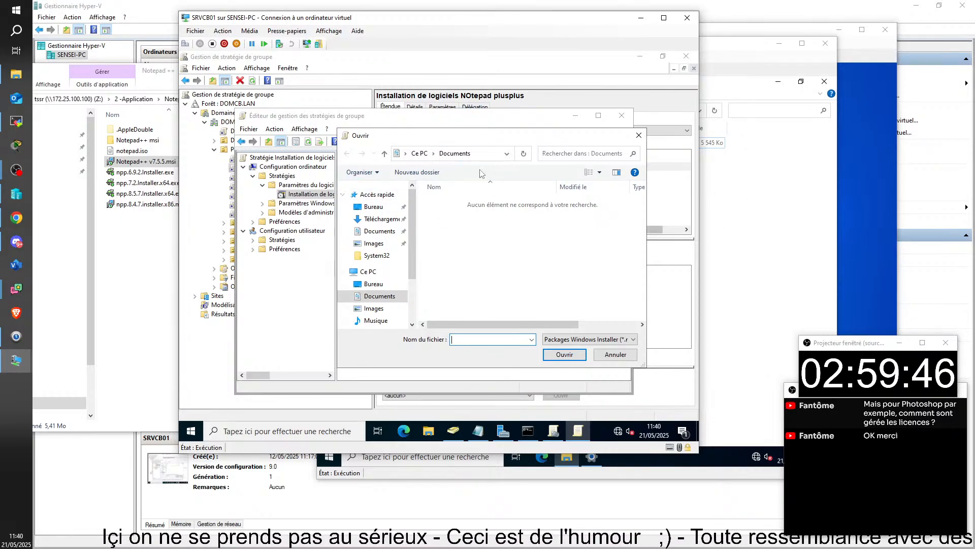
Browse to \\srvcb02\LOGICIELS\NOTEPAD PLUS PLUS and select Notepad++ v7.5.5.msi
left_click(481, 152)
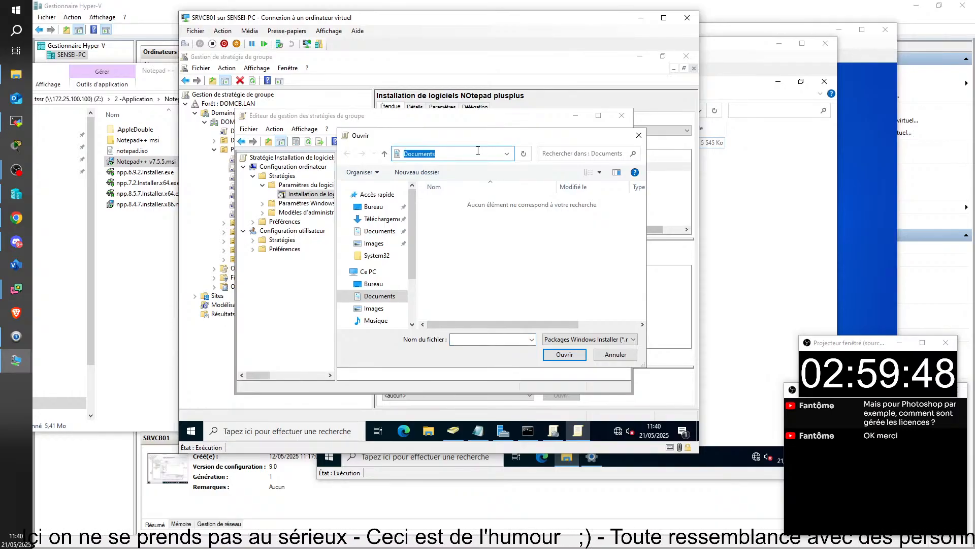
type("\\\\srv")
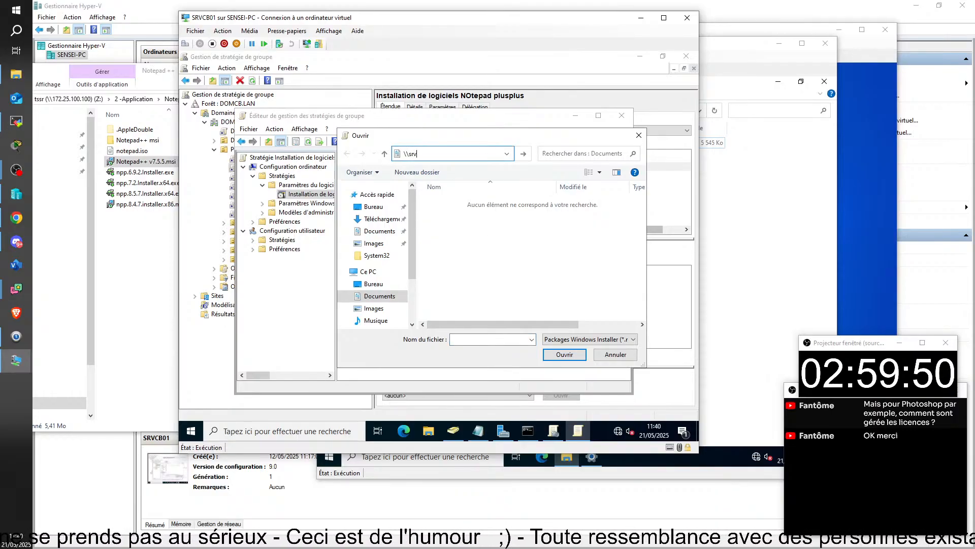
type("cb0")
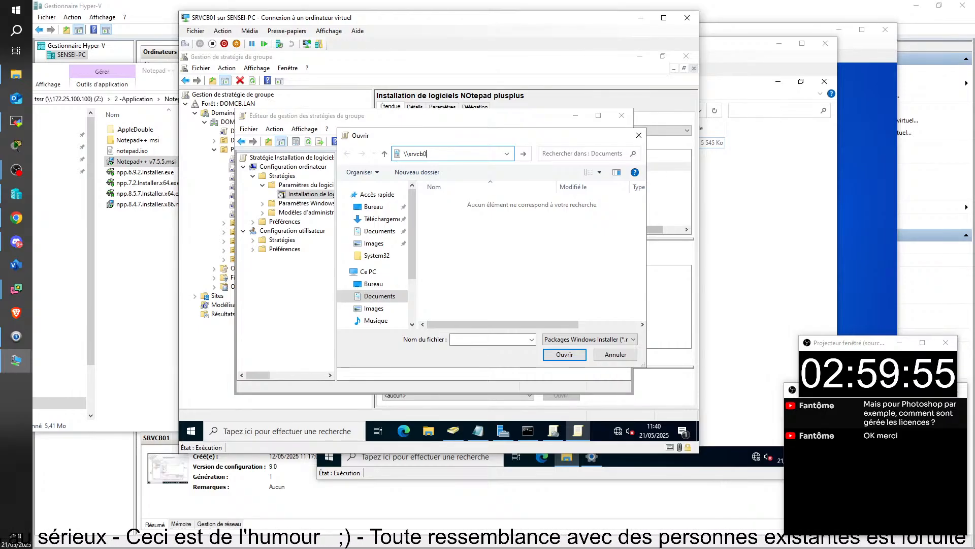
type("2")
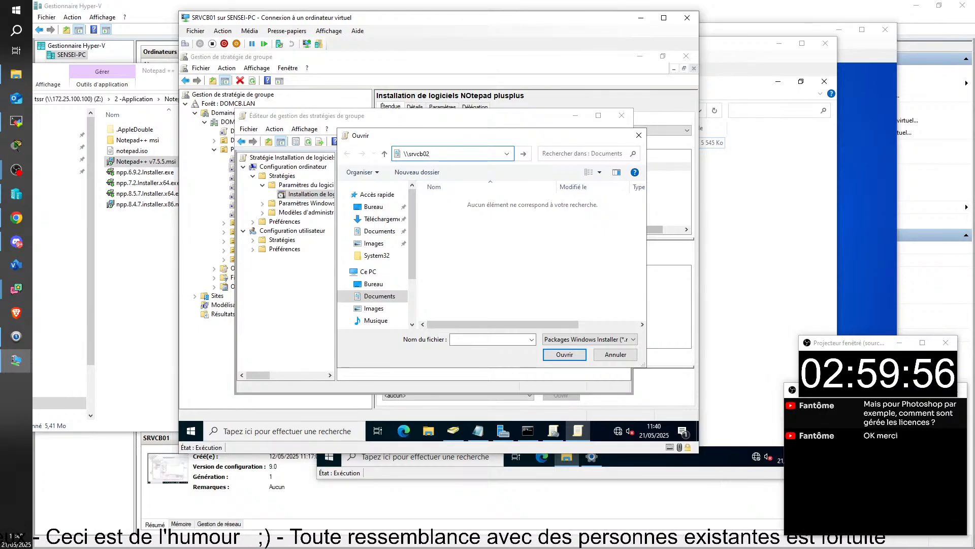
type("\\")
key("Down")
key("Return")
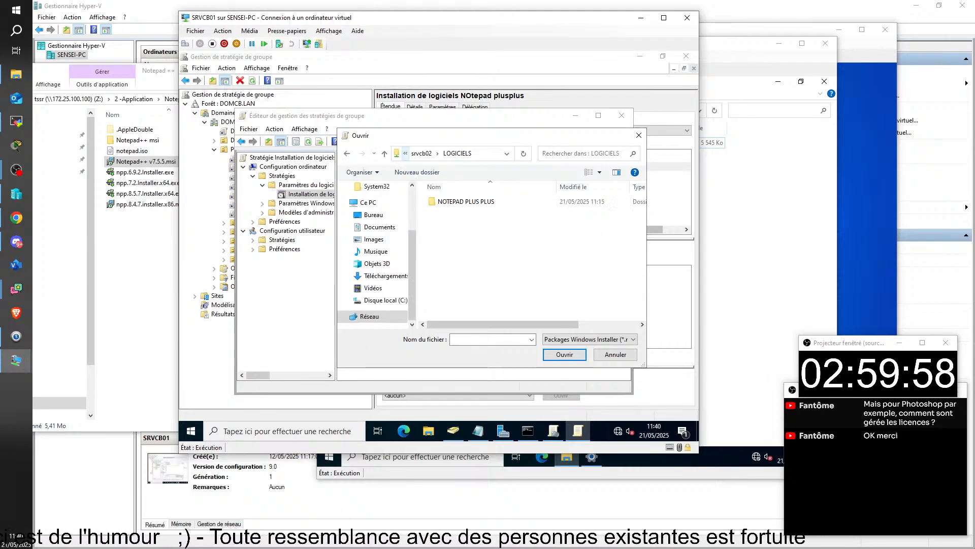
double_click(455, 203)
left_click(478, 203)
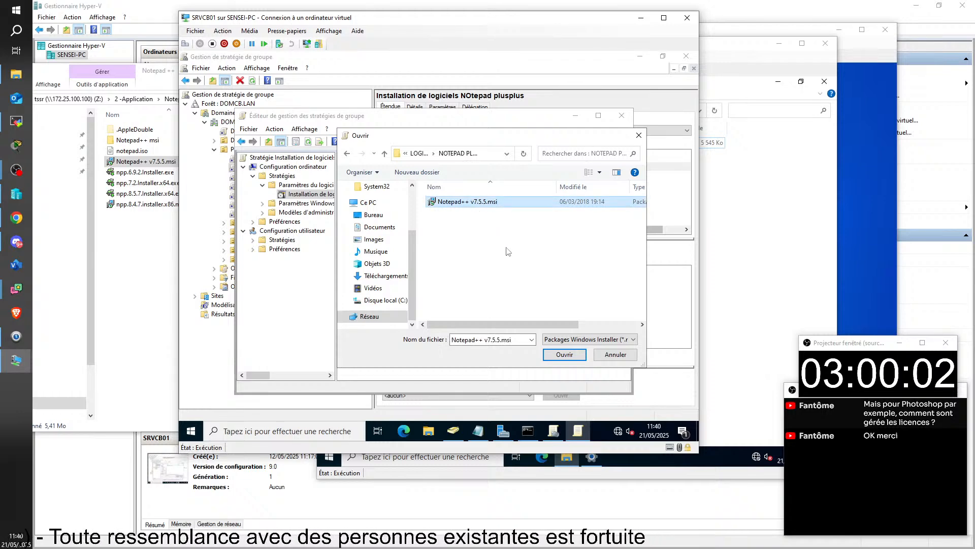
Check the folder's full UNC path in the dialog's address bar
left_click(484, 157)
left_click(482, 152)
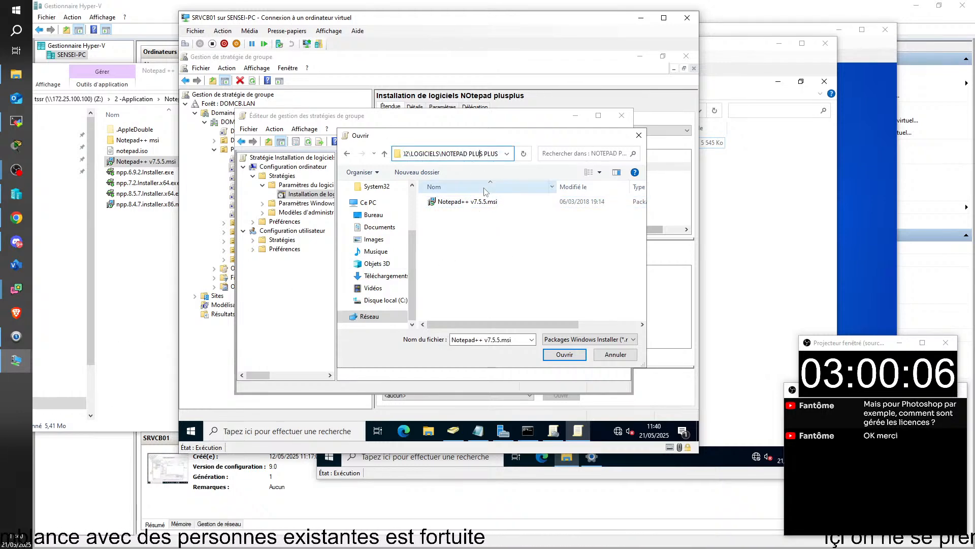
key("Home")
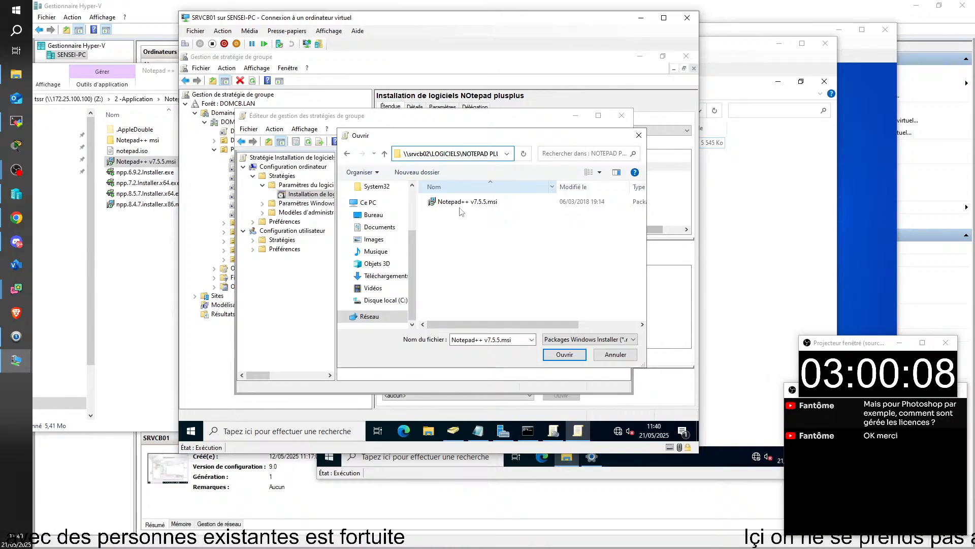
mouse_move(521, 139)
left_mouse_down()
mouse_move(547, 132)
mouse_move(506, 135)
mouse_move(516, 135)
left_mouse_up()
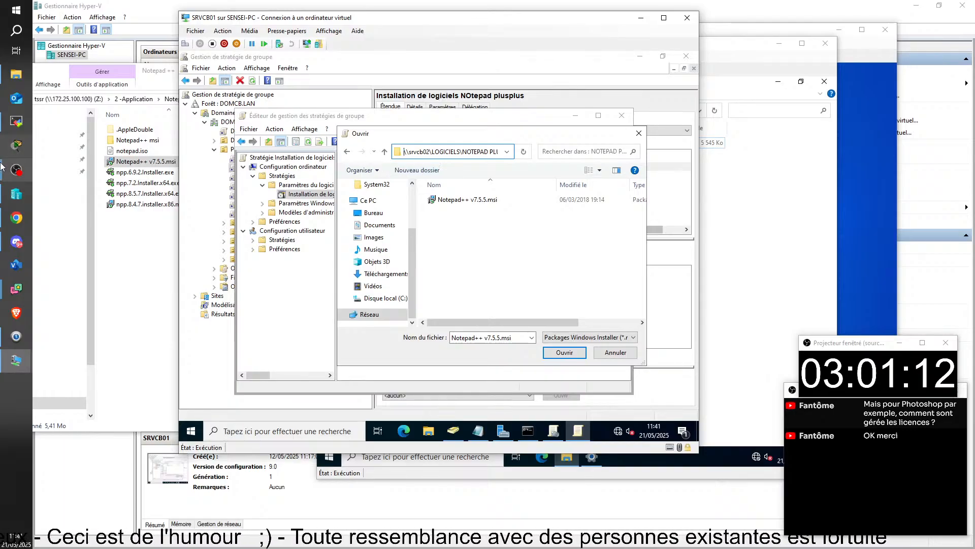
Open the selected Notepad++ v7.5.5.msi to reach the Déploiement du logiciel dialog
left_click(563, 352)
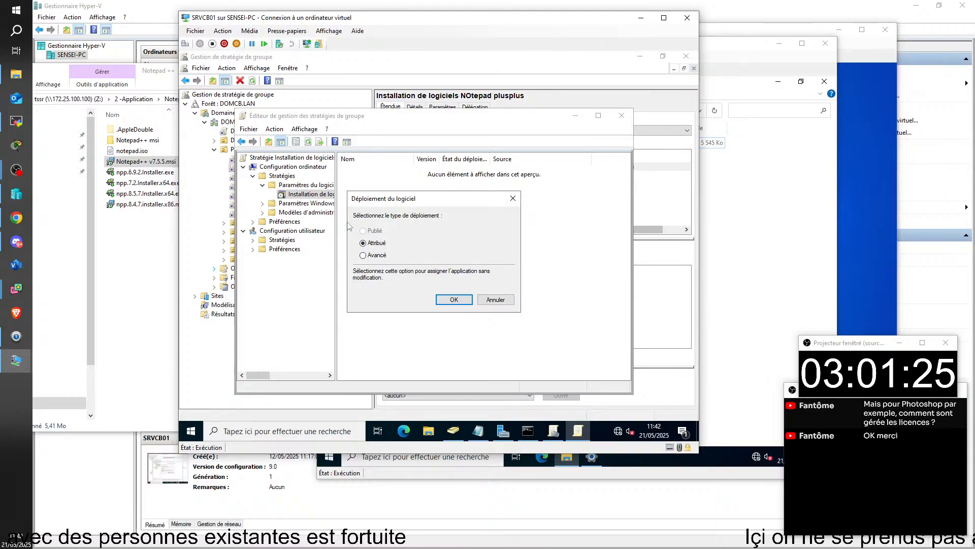
Choose Attribué as the deployment method for the Notepad++ package and confirm
left_click(375, 255)
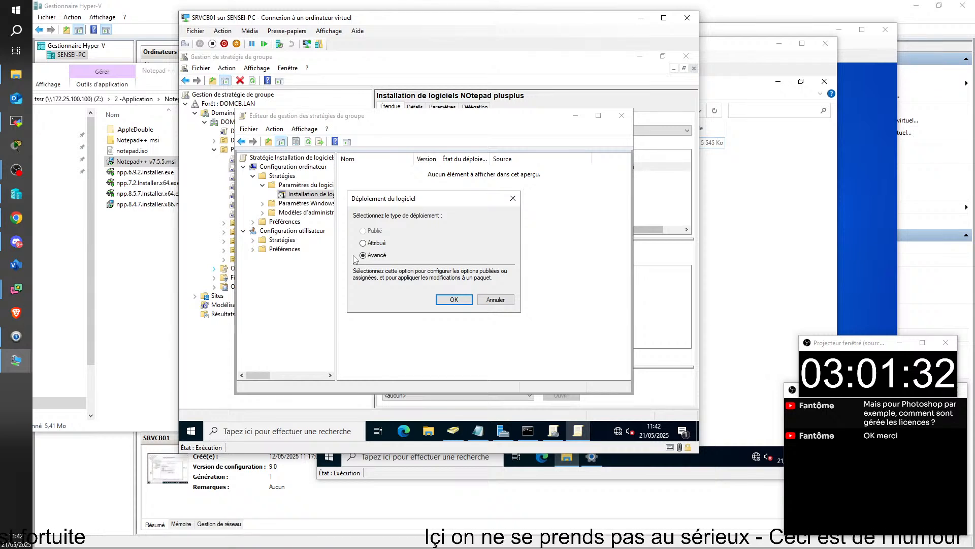
left_click(375, 244)
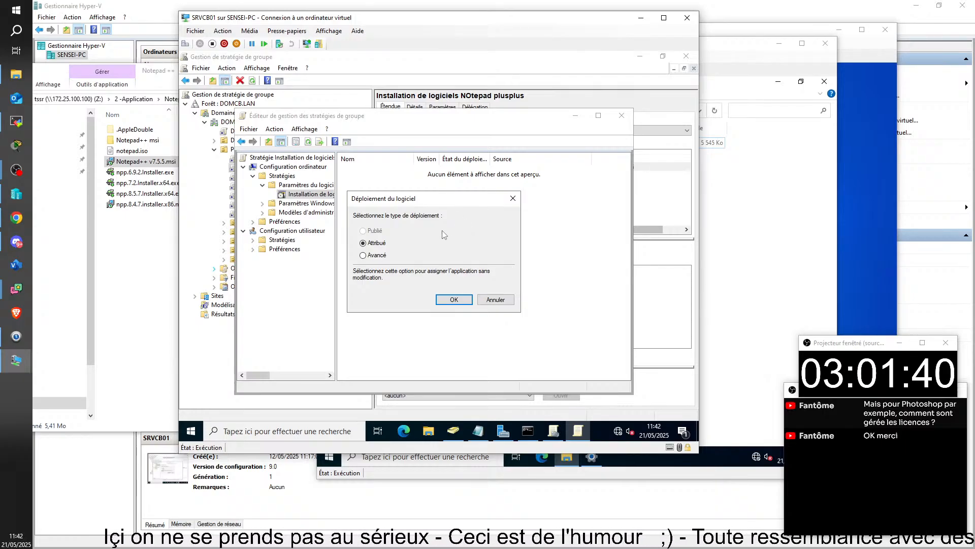
left_click(454, 300)
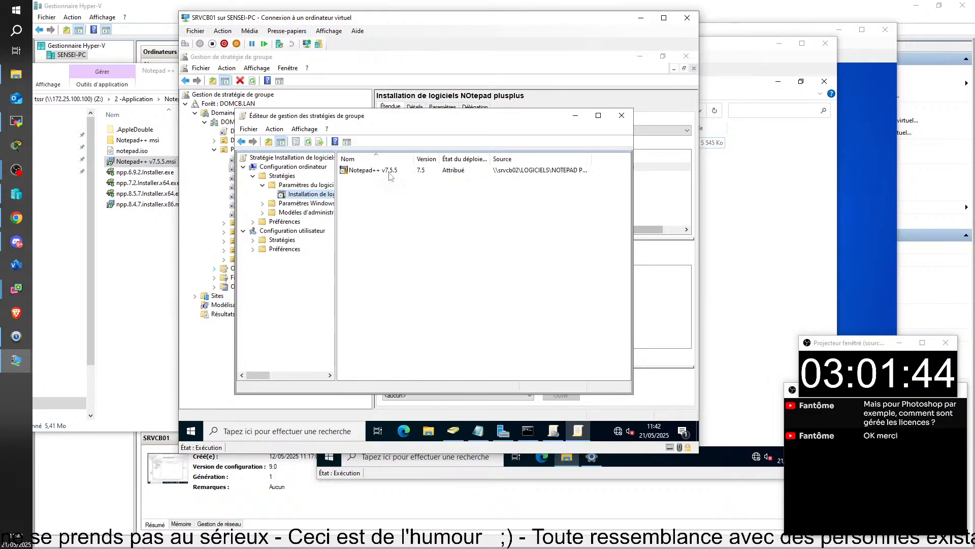
Open the Notepad++ v7.5.5 package's Propriétés on the Déploiement tab
right_click(358, 174)
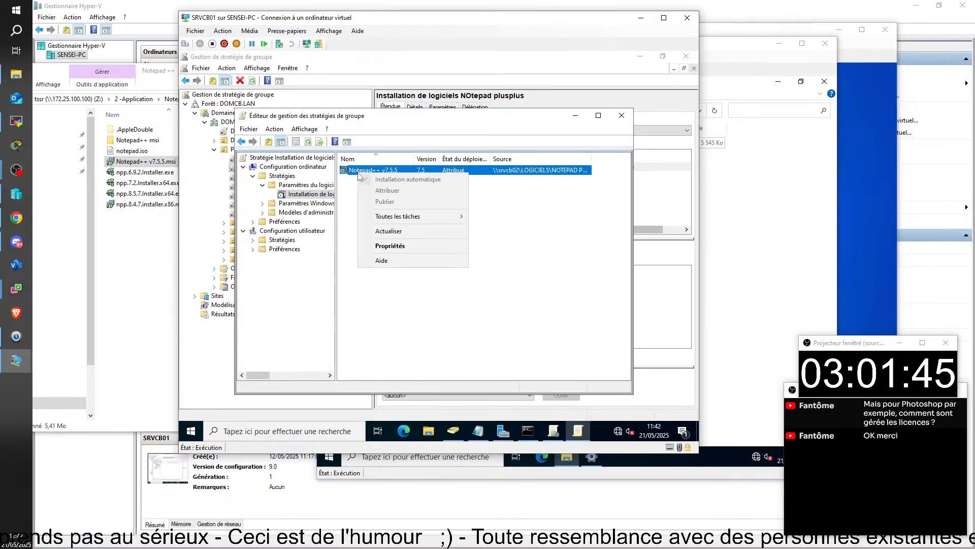
left_click(384, 247)
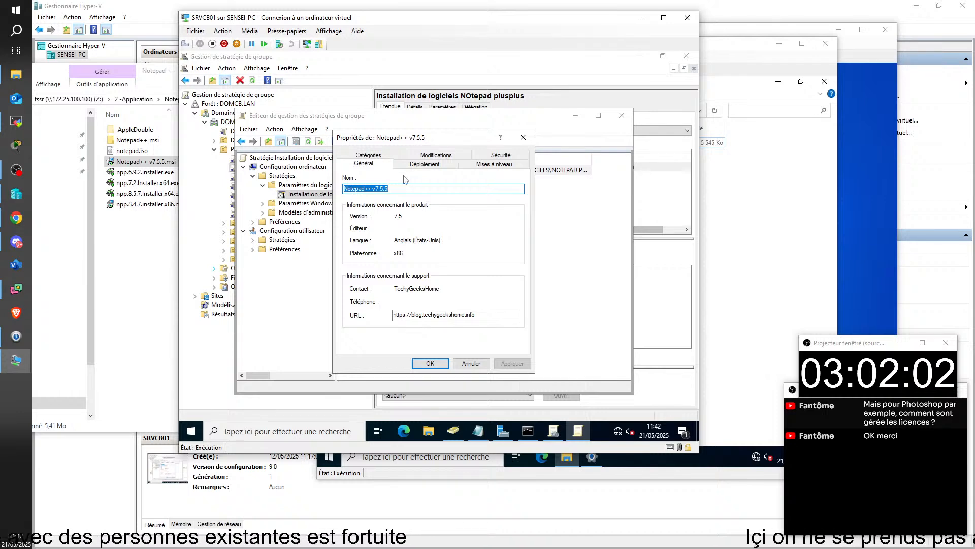
left_click_drag(423, 139, 443, 137)
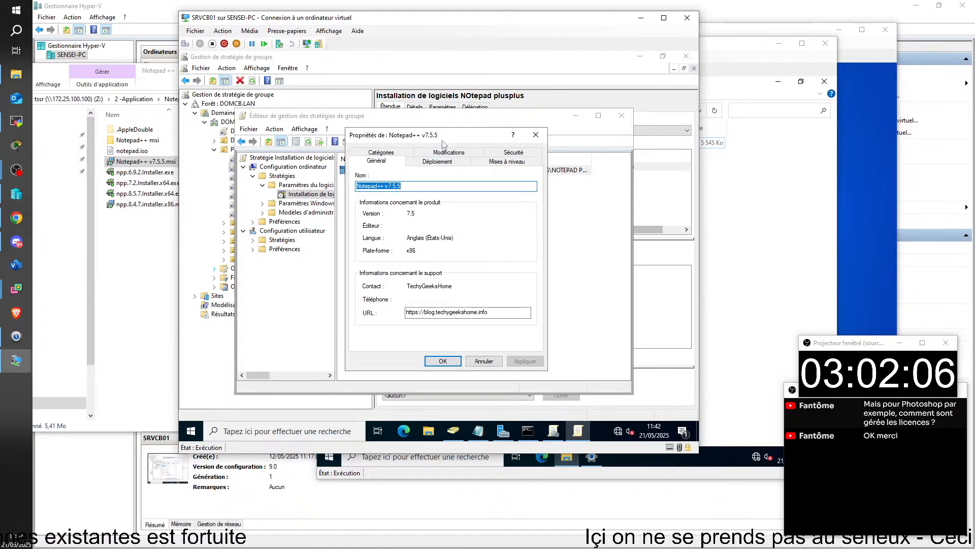
left_click(440, 162)
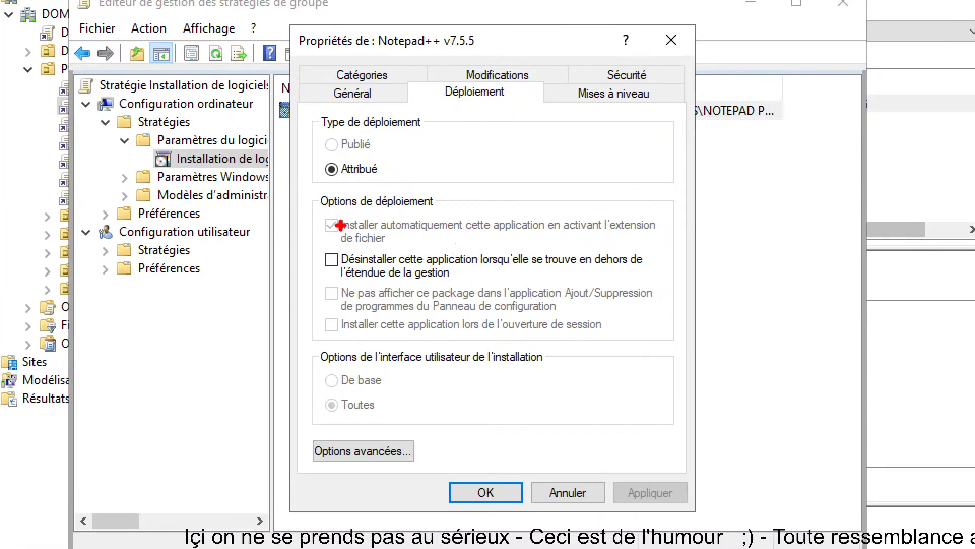
Check 'Désinstaller cette application lorsqu'elle se trouve en dehors de l'étendue de la gestion' and confirm with OK
left_click_drag(313, 241, 662, 288)
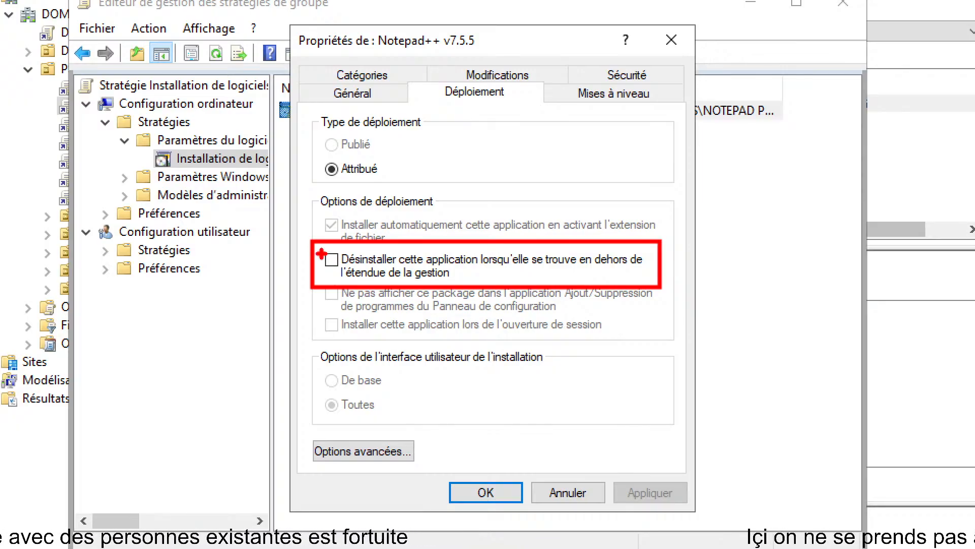
mouse_move(319, 251)
left_mouse_down()
mouse_move(328, 269)
mouse_move(339, 248)
left_mouse_up()
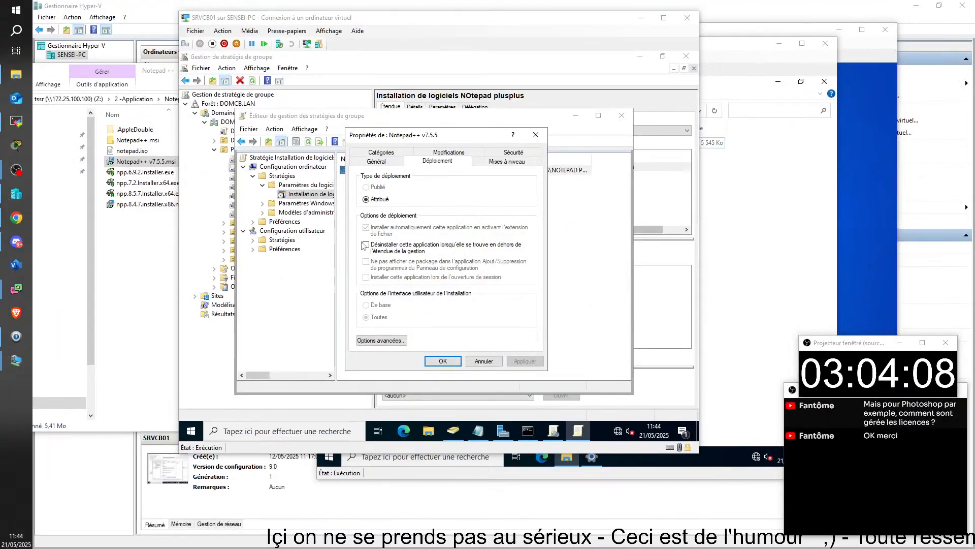
left_click(332, 259)
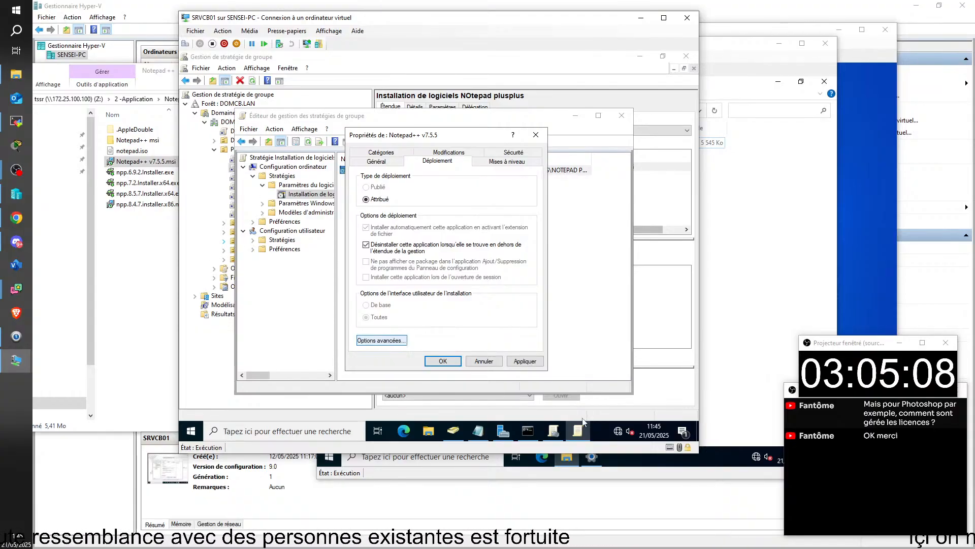
left_click(449, 362)
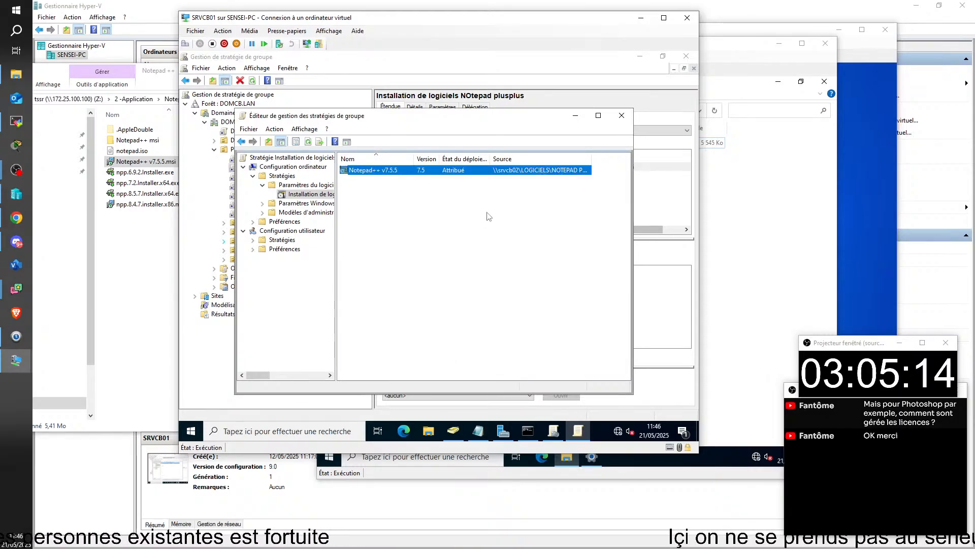
left_click(472, 235)
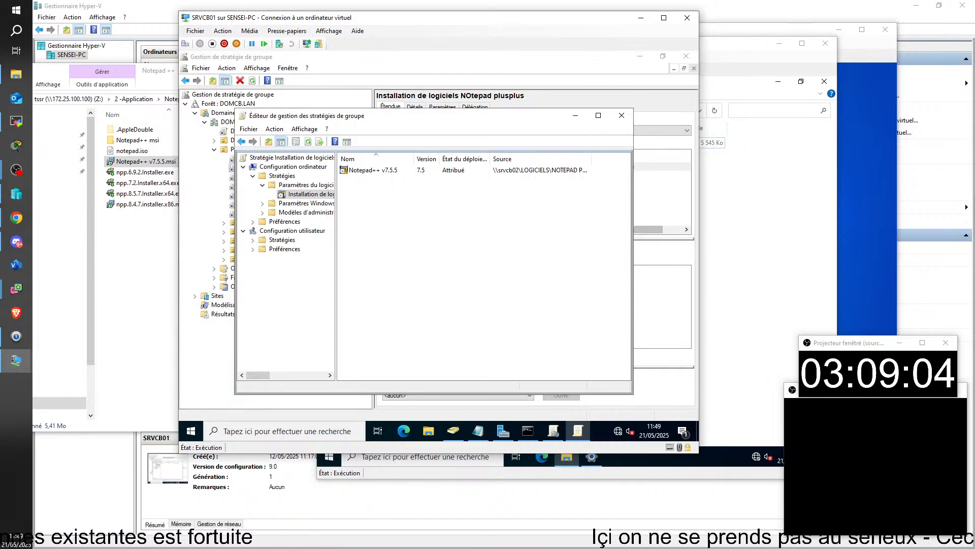
Maximize the TSSR03-PC session viewer, scroll right to the CLIU01 VM, and open File Explorer there
key("alt+Tab")
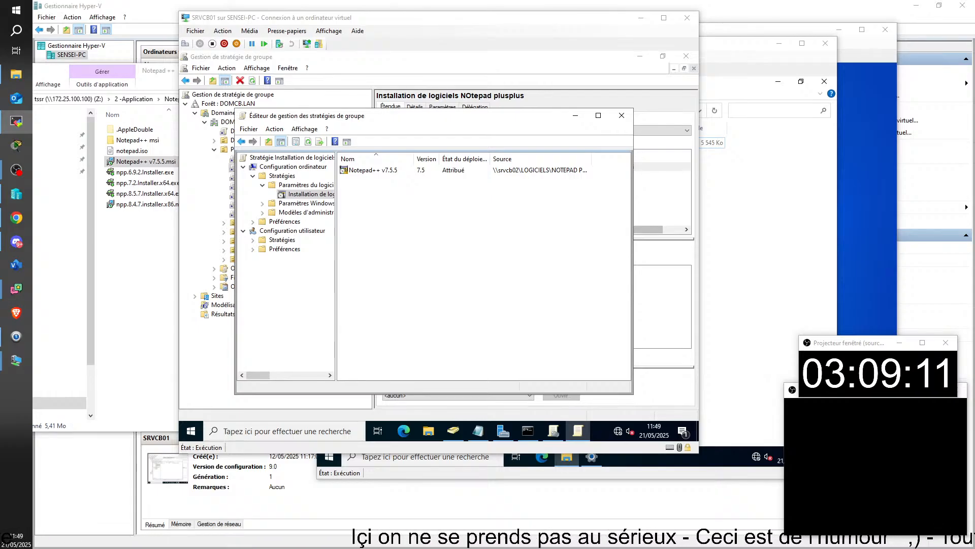
left_click_drag(974, 284, 2, 79)
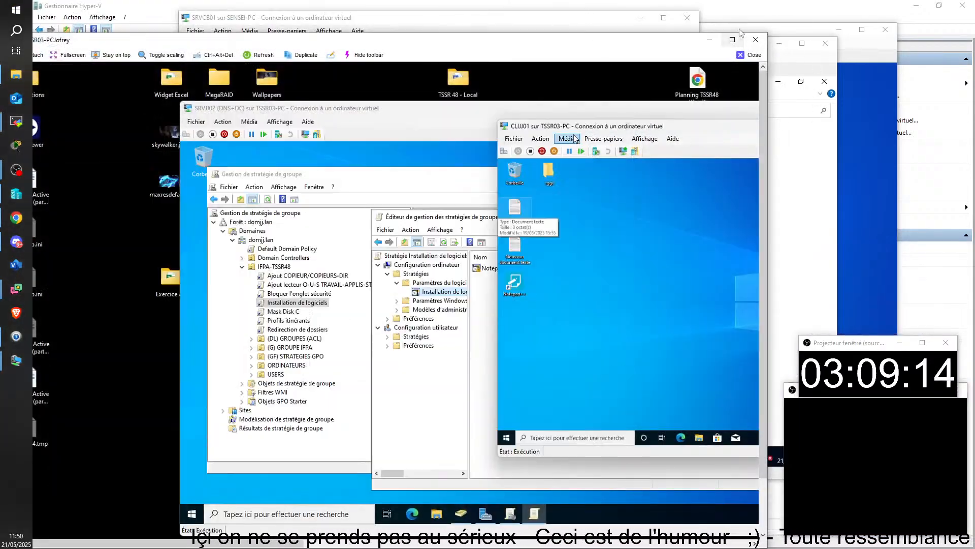
left_click(733, 40)
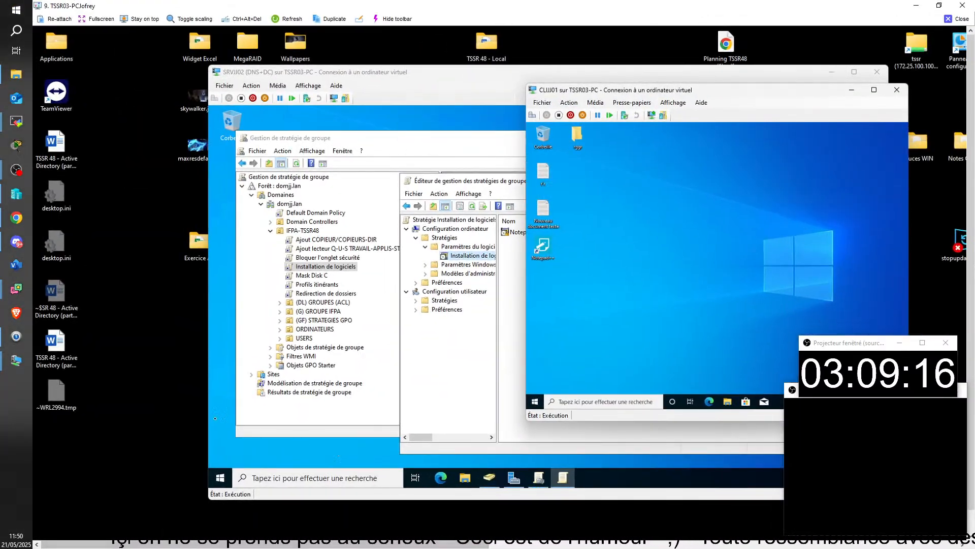
left_click_drag(142, 545, 258, 546)
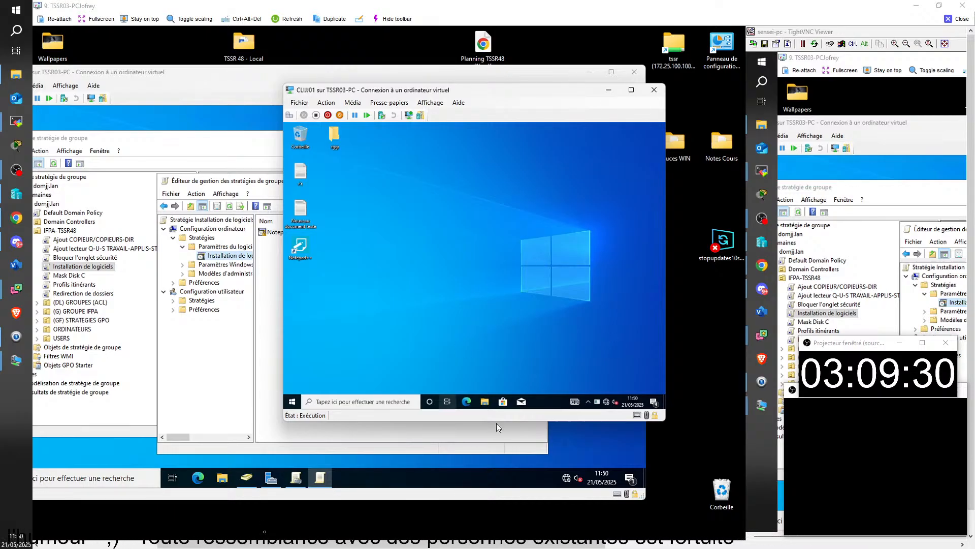
left_click(485, 403)
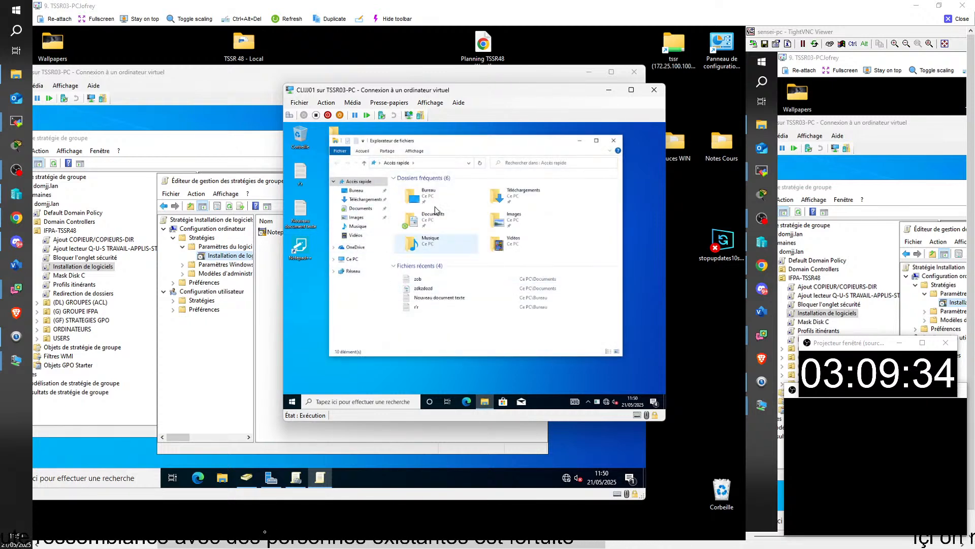
Close File Explorer and sign the user out via Arrêter ou se déconnecter > Se déconnecter
left_click(580, 140)
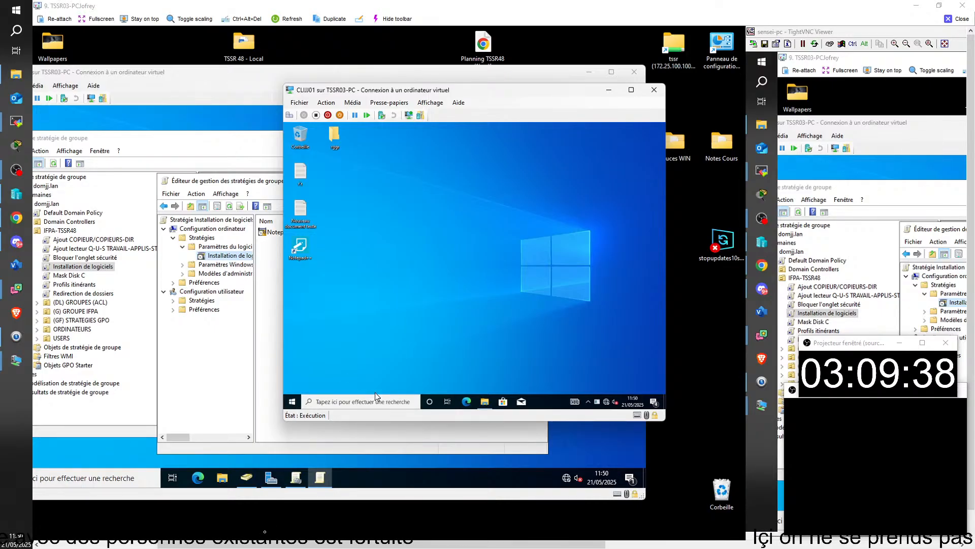
right_click(292, 402)
mouse_move(370, 377)
left_click(426, 358)
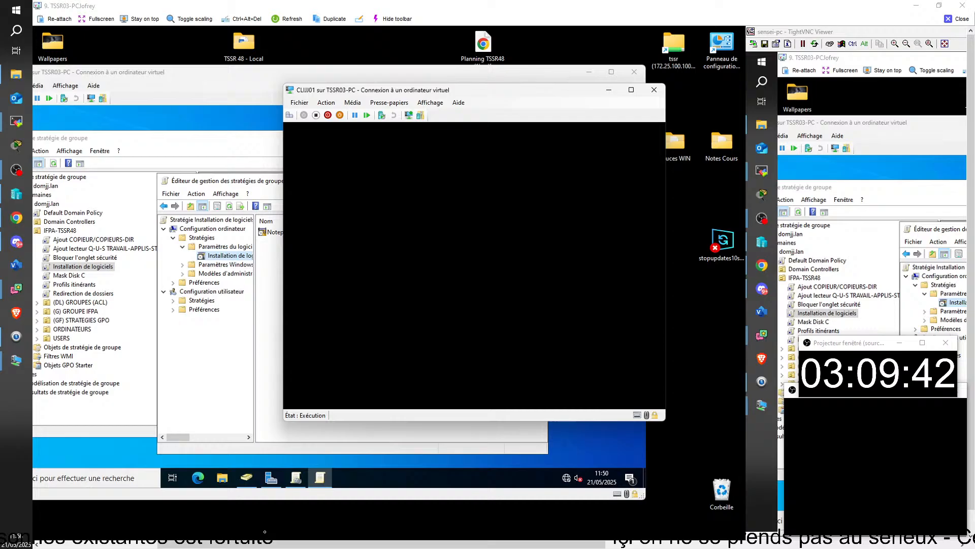
Sign back in to the CLIU01 desktop with the user's password
left_click(427, 377)
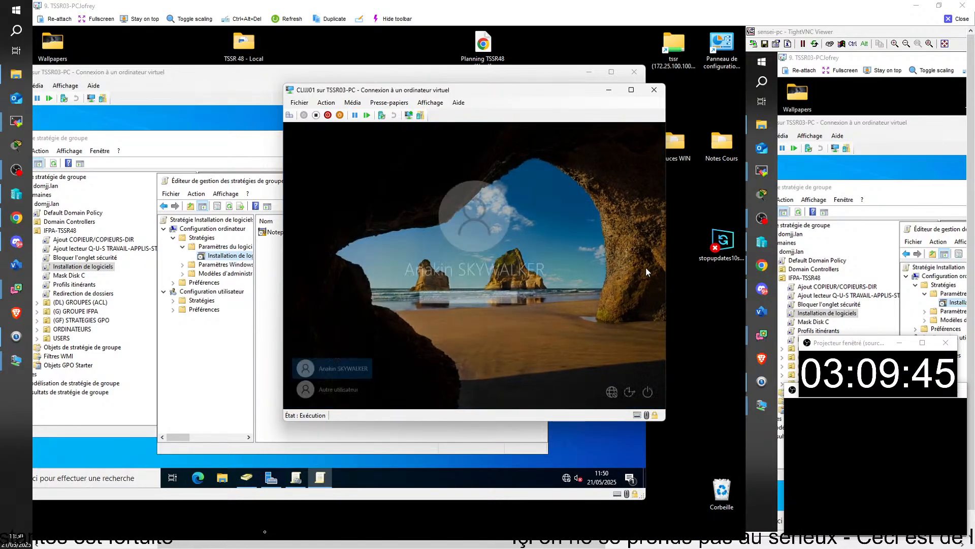
type("•••••••••")
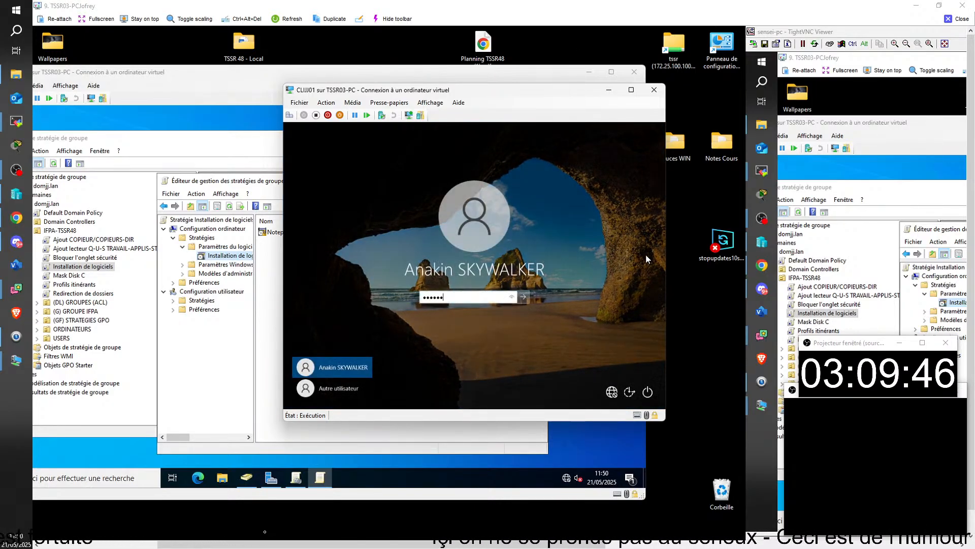
key("Return")
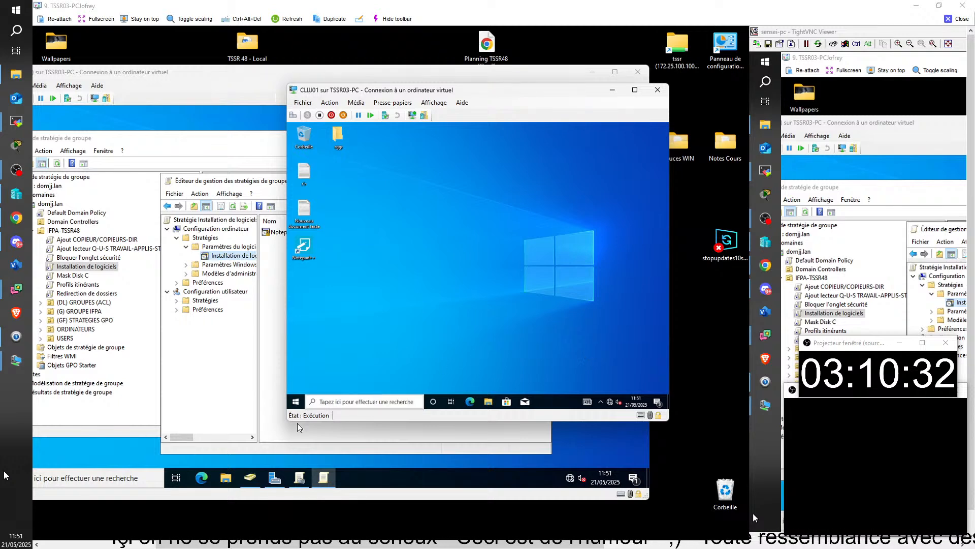
Restart the client VM through Start's Arrêter ou se déconnecter > Redémarrer
right_click(295, 402)
mouse_move(386, 384)
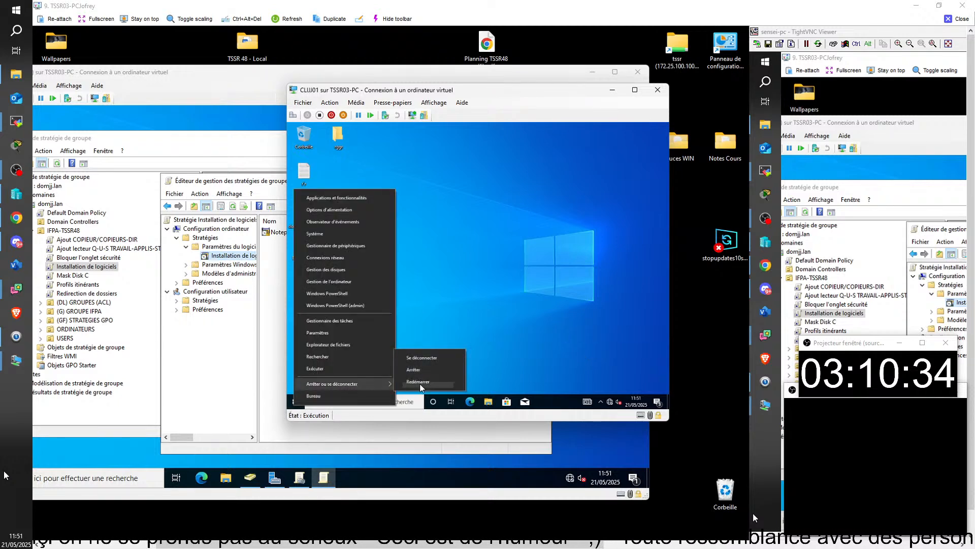
left_click(418, 382)
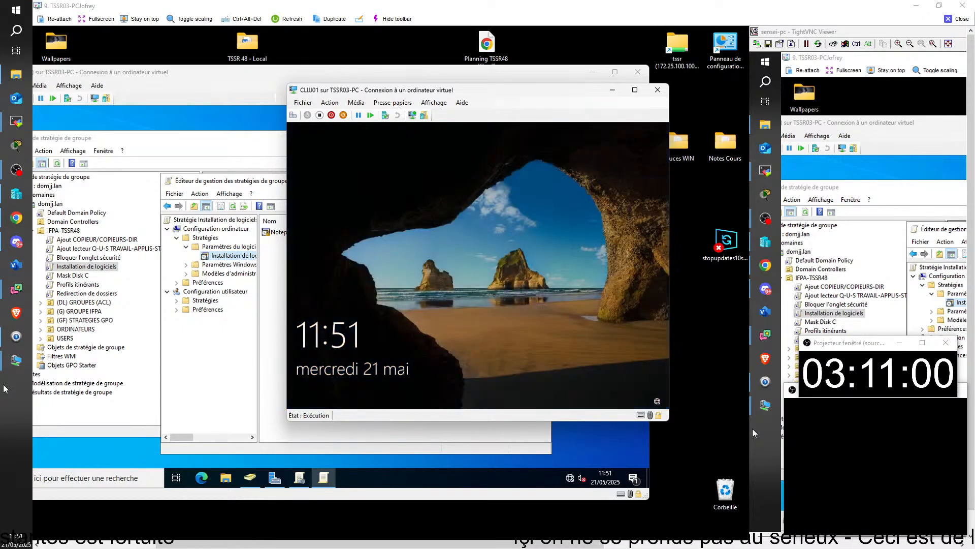
After the reboot, sign the domain user back in with their password
left_click(663, 164)
type("•••••••")
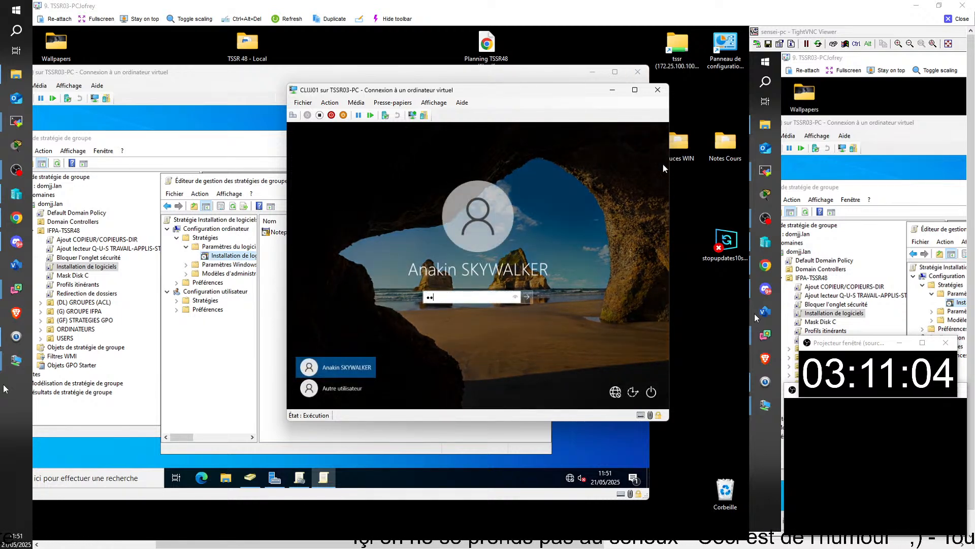
key("Return")
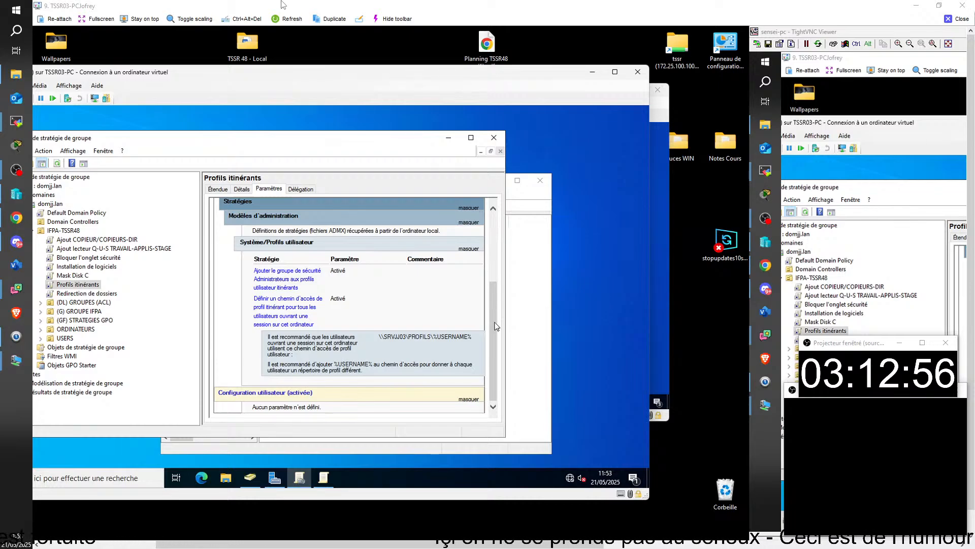
On the client VM, open the \\srvjj03\ server shares from the Run prompt
left_click(662, 279)
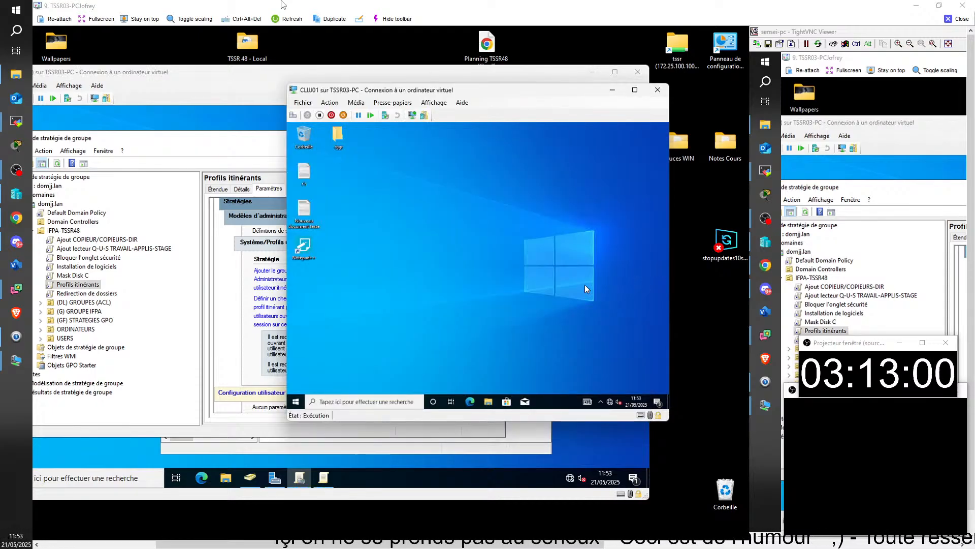
key("super+r")
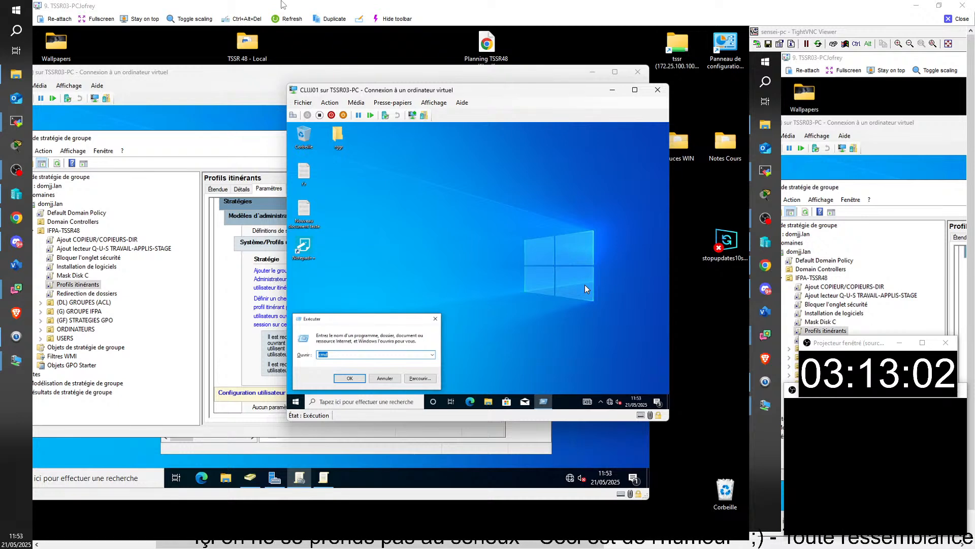
type("\\\\")
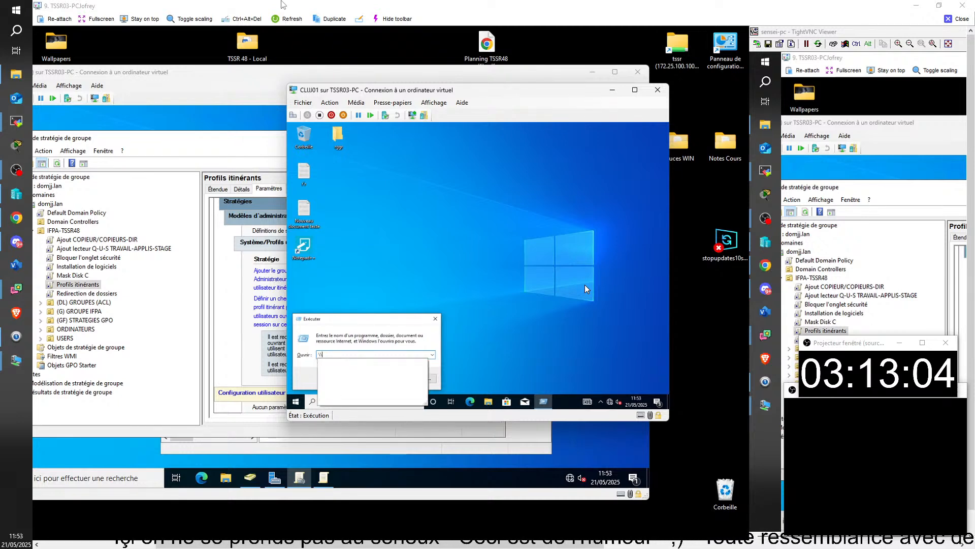
type("srv")
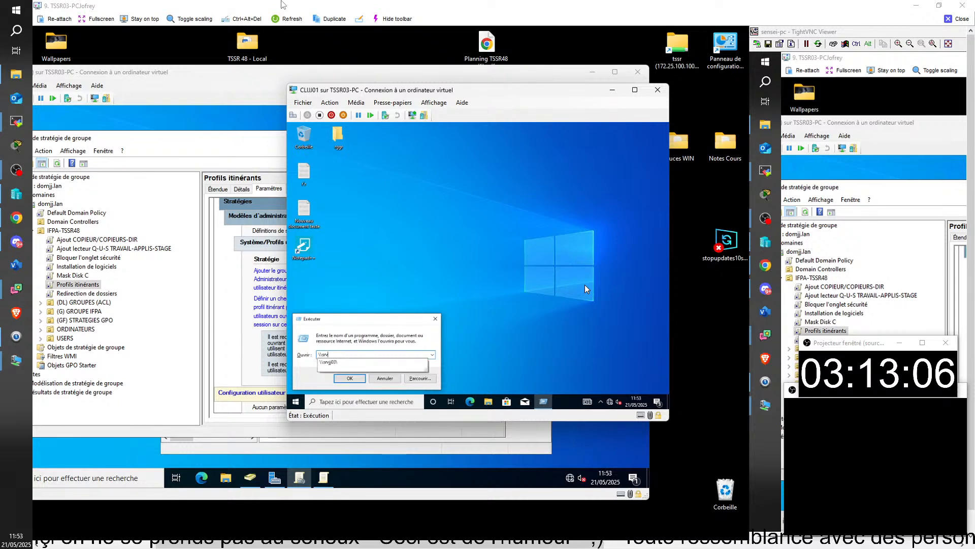
key("Down")
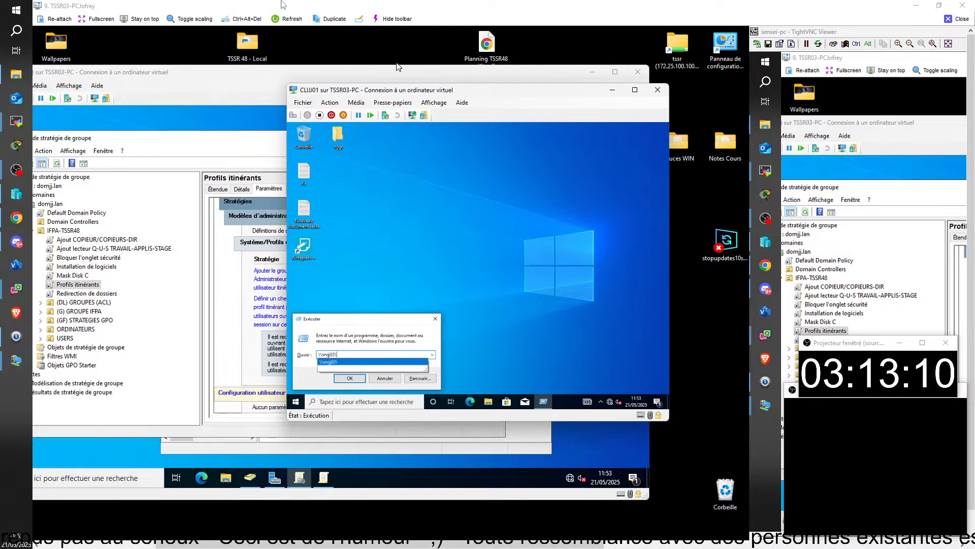
key("Return")
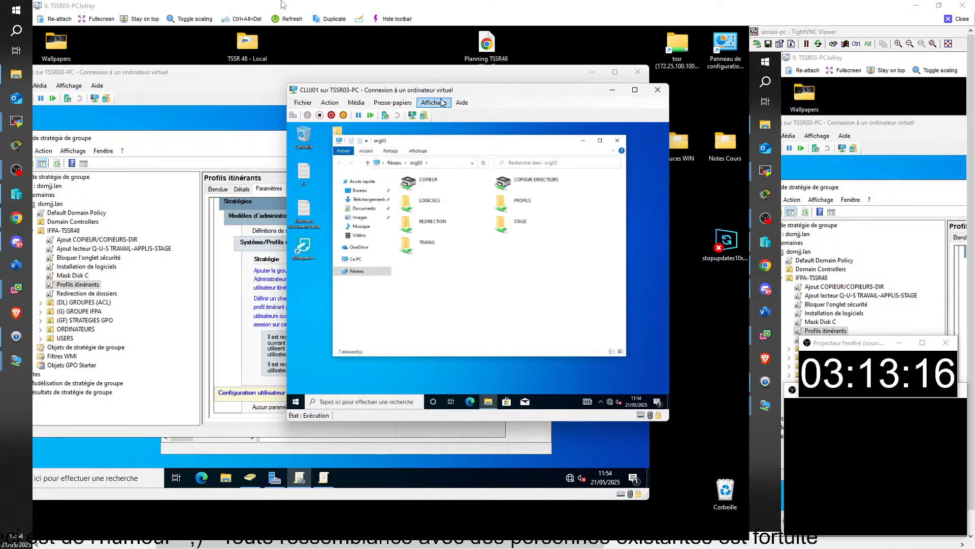
Open PROFILS and the user's V6 profile folder, check its Bureau folder, and return
left_click(533, 204)
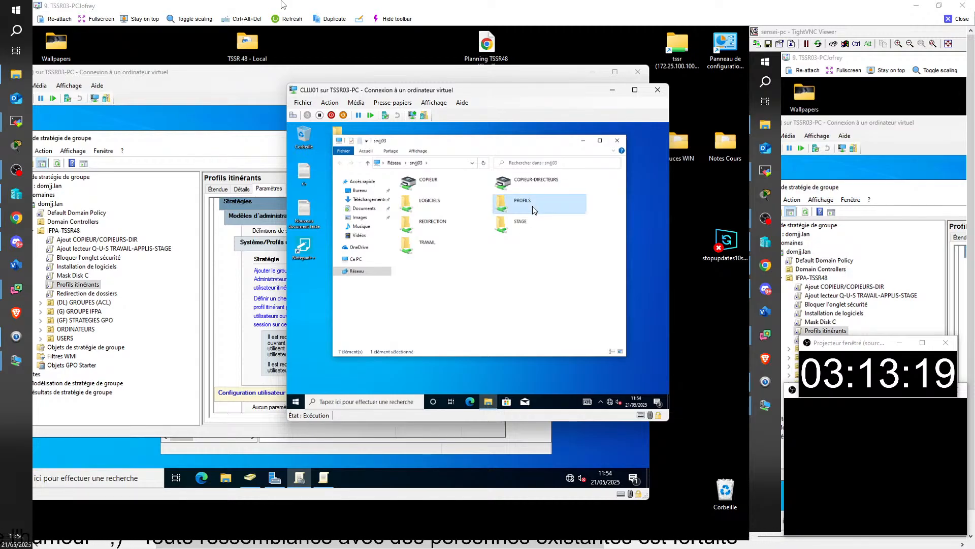
double_click(534, 203)
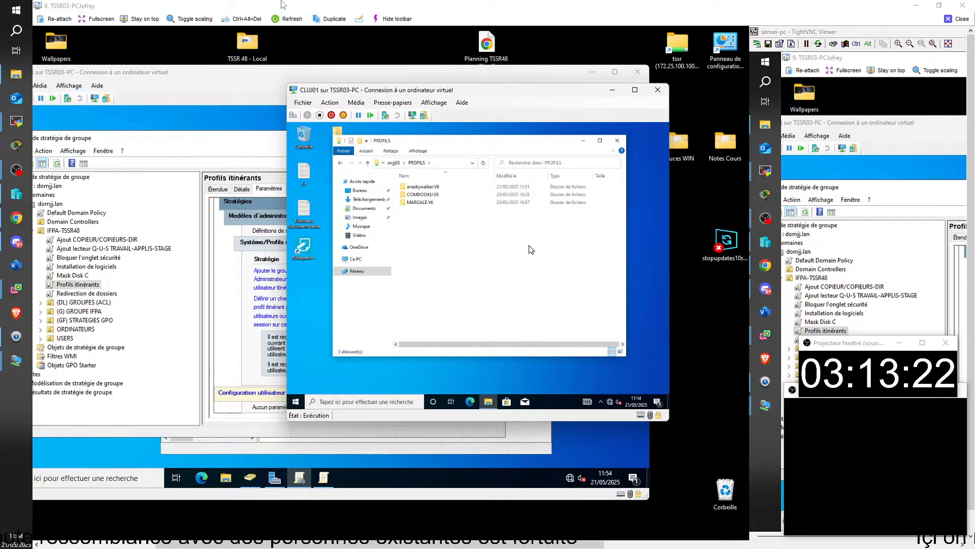
double_click(440, 186)
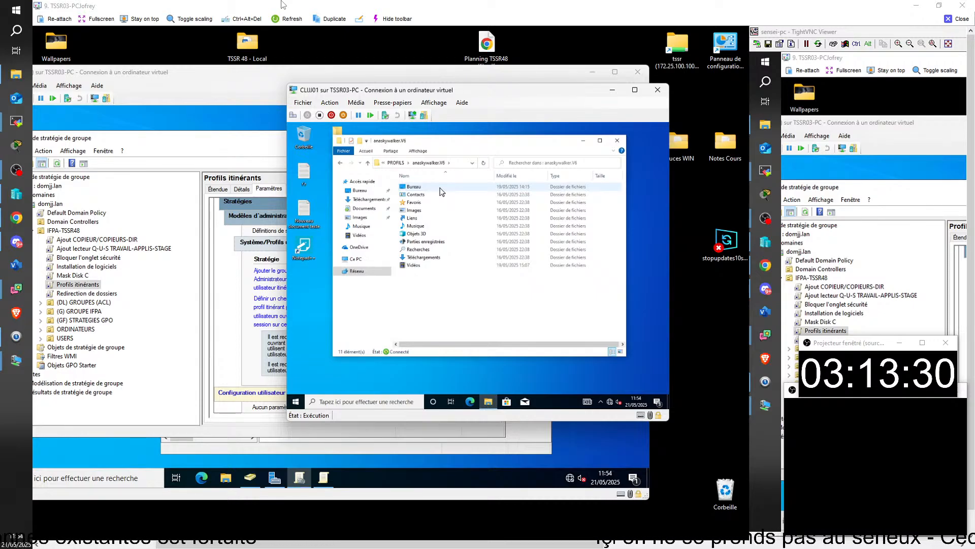
double_click(439, 187)
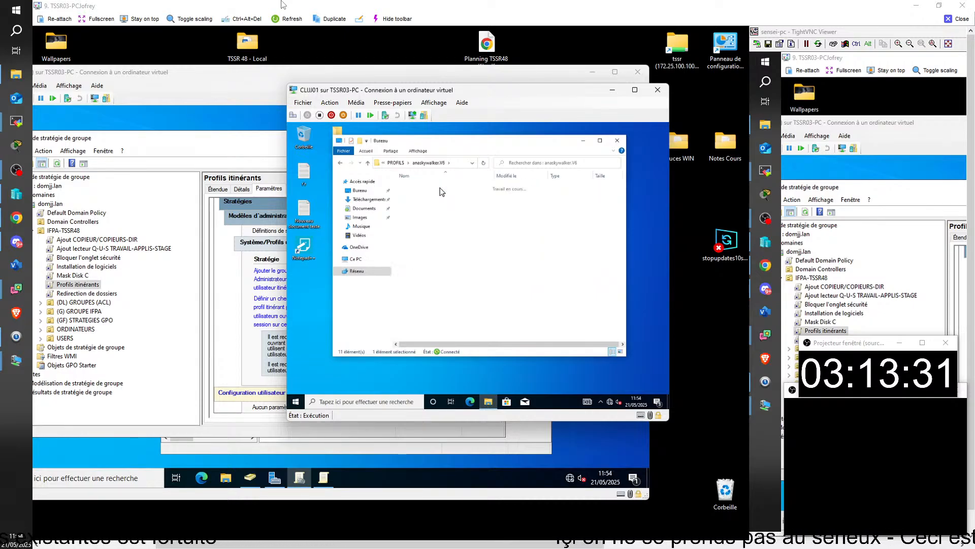
left_click(340, 163)
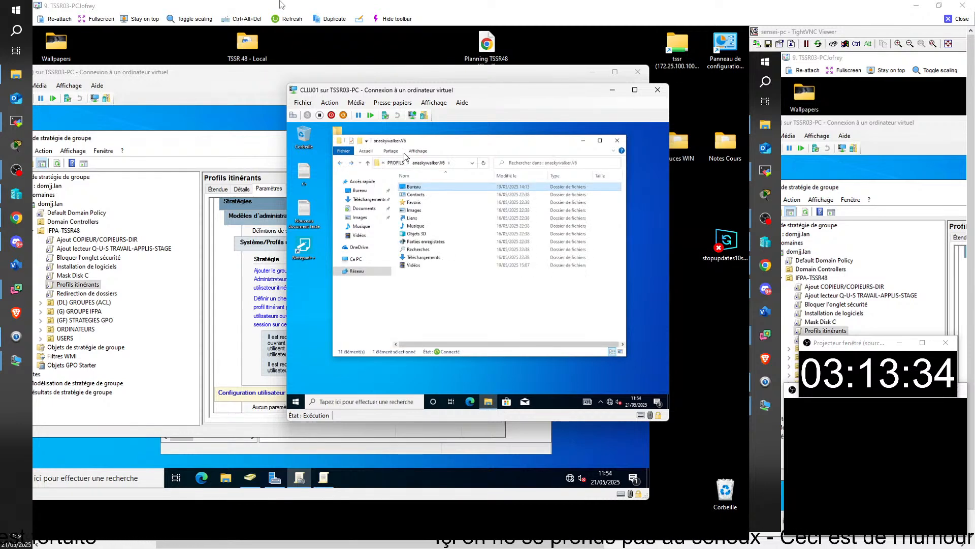
left_click_drag(424, 142, 446, 141)
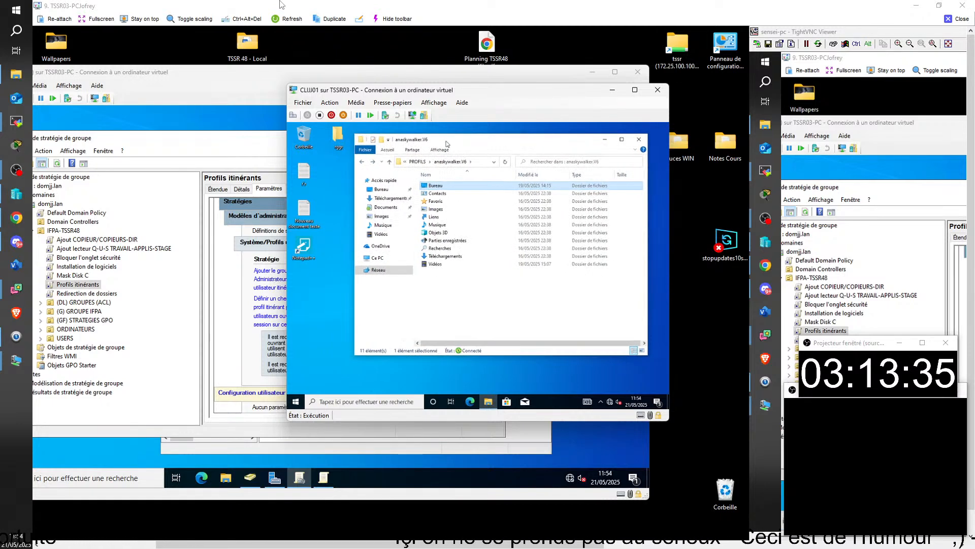
double_click(440, 186)
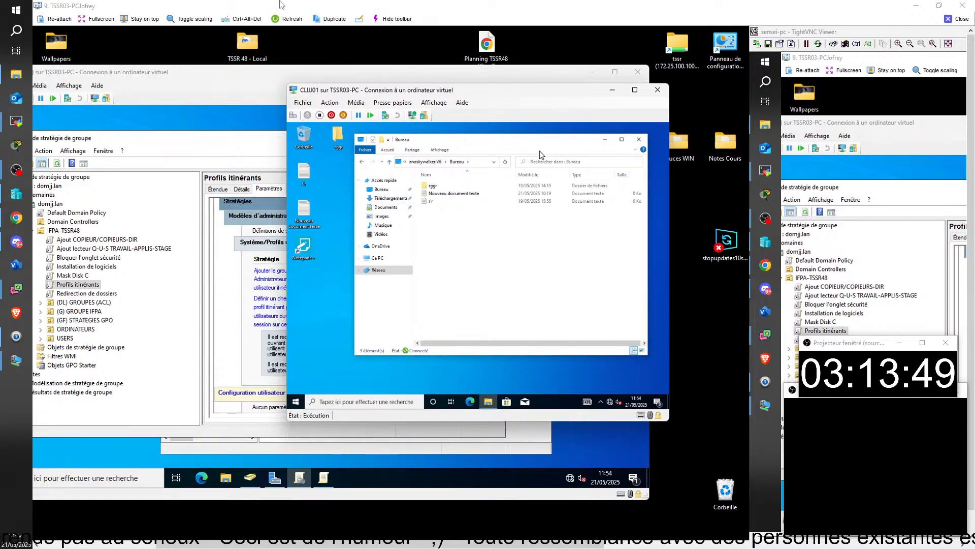
left_click(362, 162)
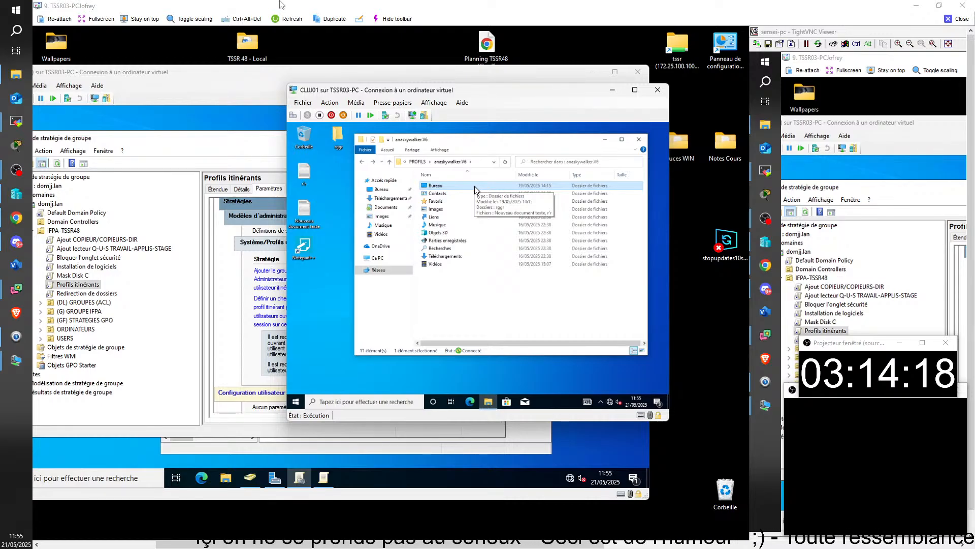
Create a new text document named 'dez' on the client VM desktop
right_click(315, 290)
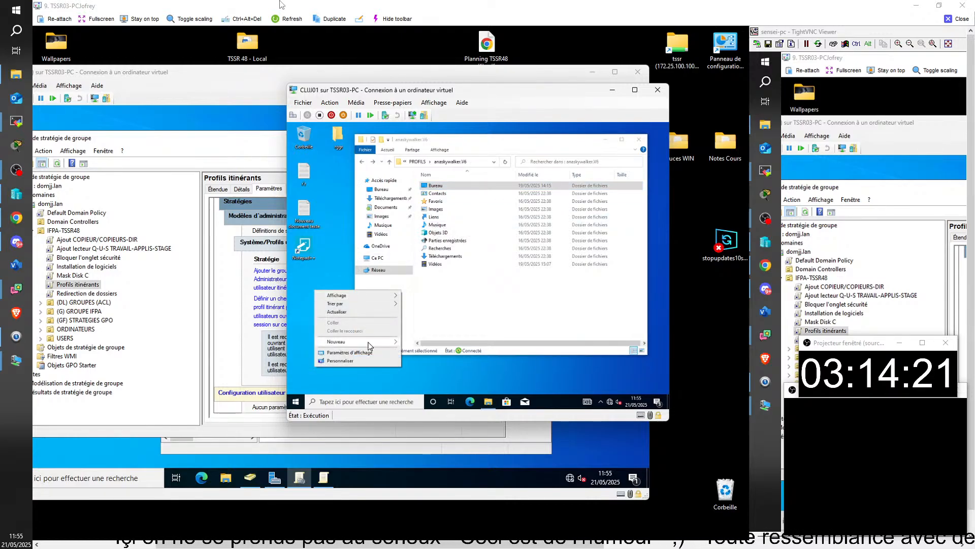
mouse_move(370, 342)
left_click(438, 379)
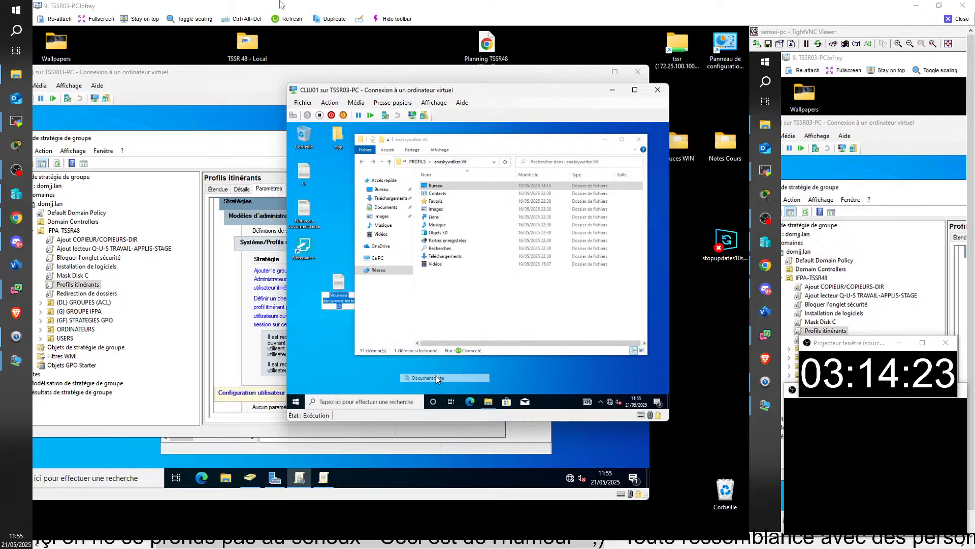
type("dez")
left_click(326, 355)
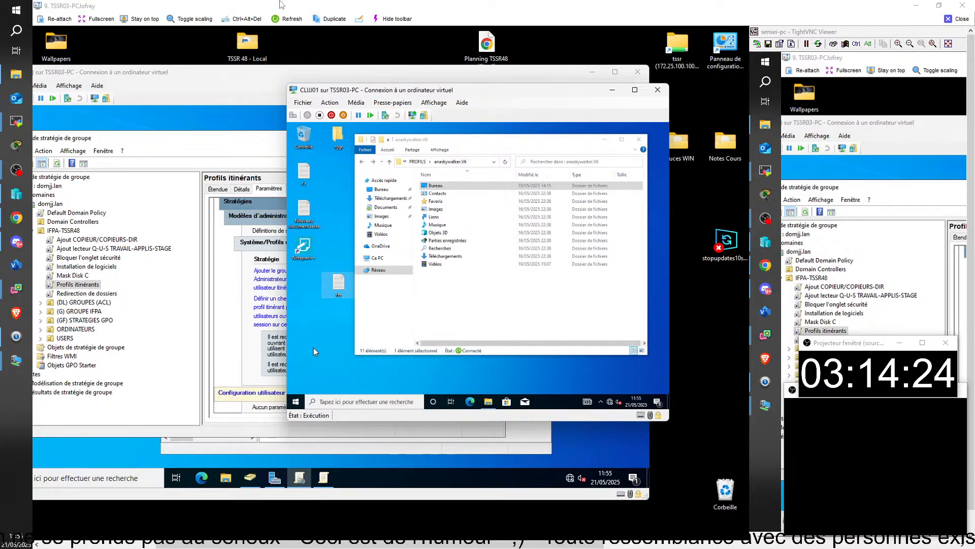
Sign the user out of the client VM and back in with the account password
right_click(296, 402)
mouse_move(374, 379)
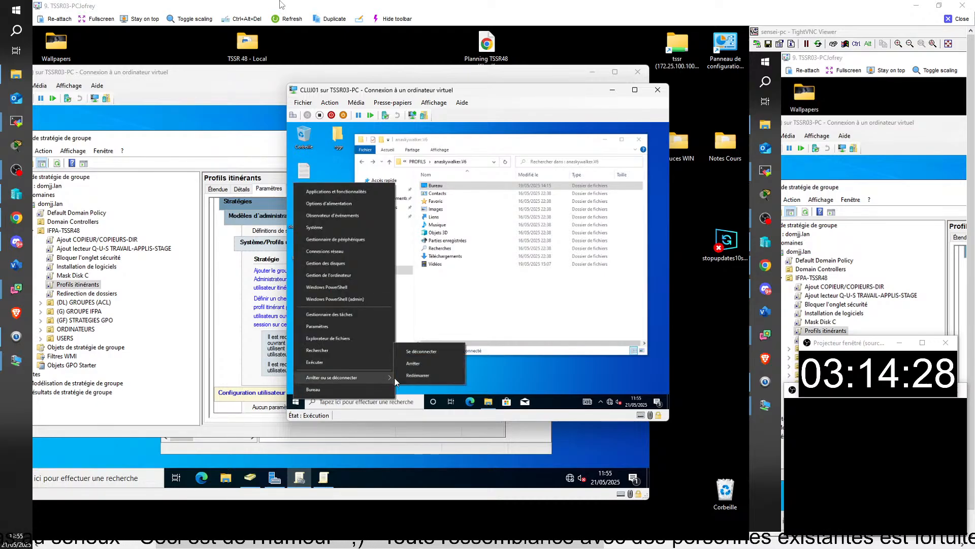
left_click(417, 354)
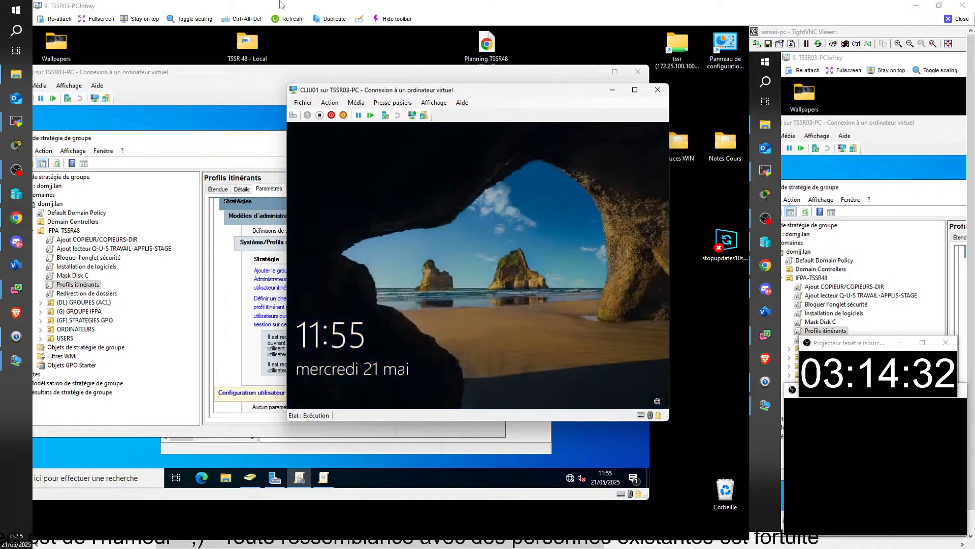
left_click(452, 301)
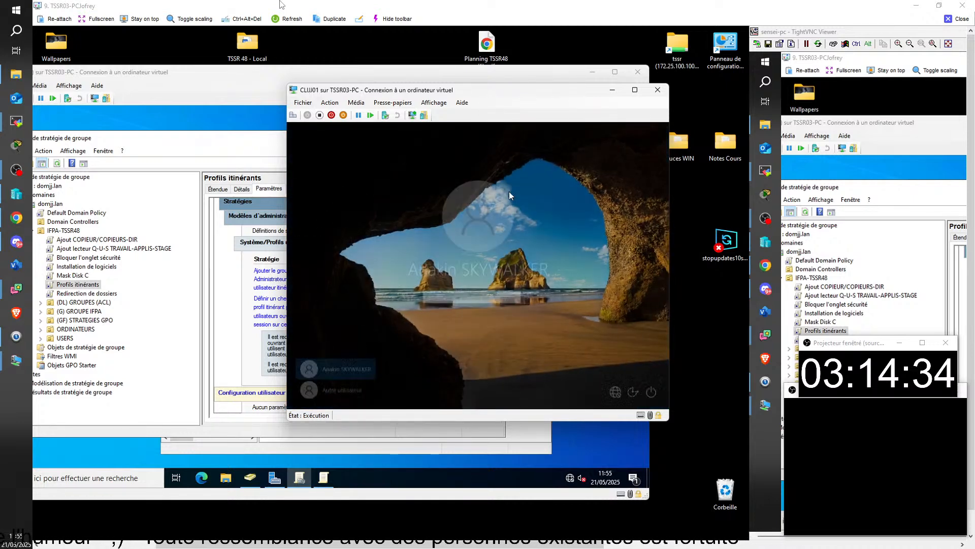
type("Pa$$w0rd")
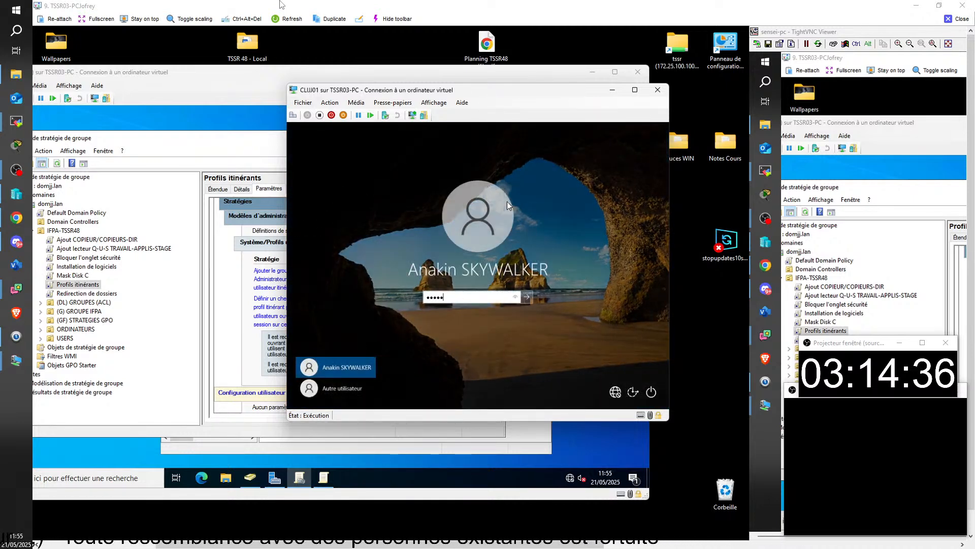
key("Return")
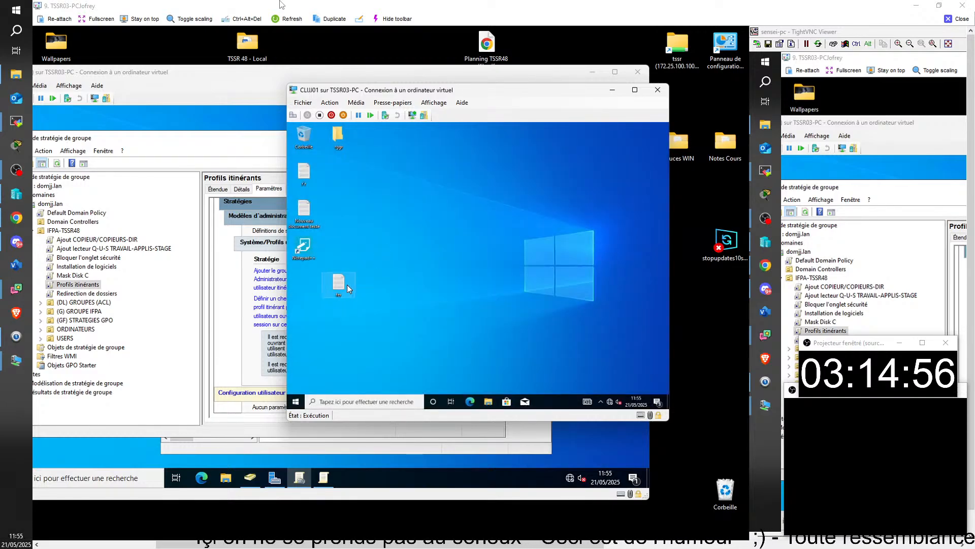
Move the new text file below the Notepad++ shortcut and sign the user out again
left_click_drag(347, 285, 305, 284)
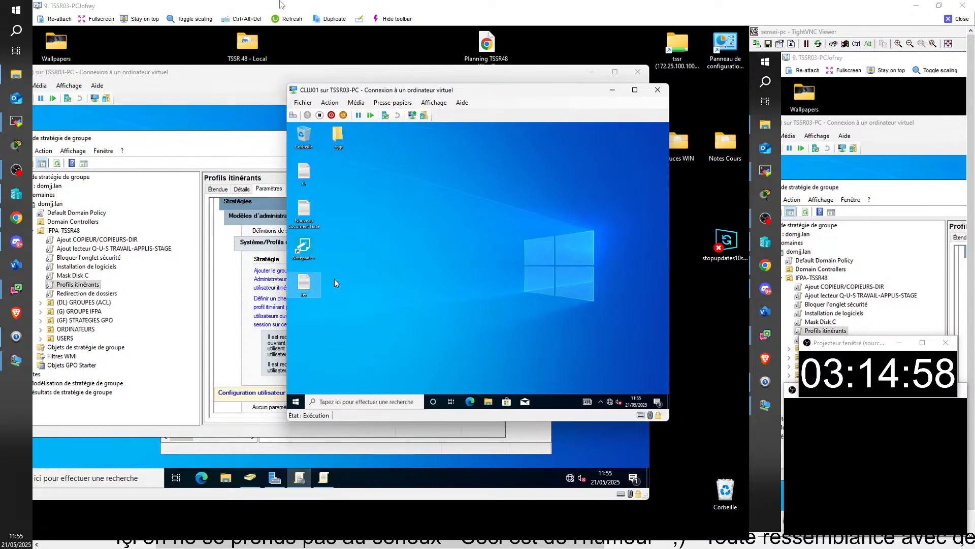
left_click(296, 402)
right_click(297, 402)
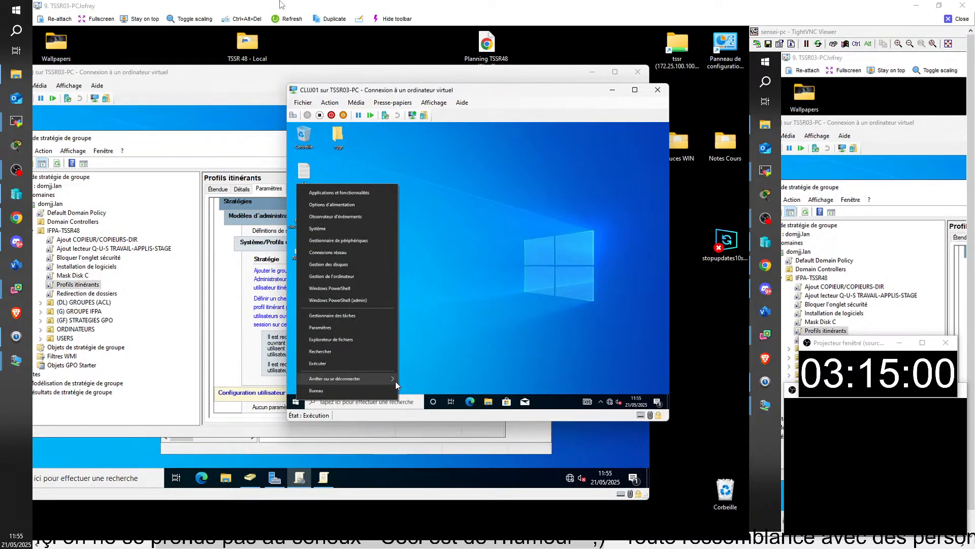
mouse_move(395, 381)
left_click(431, 352)
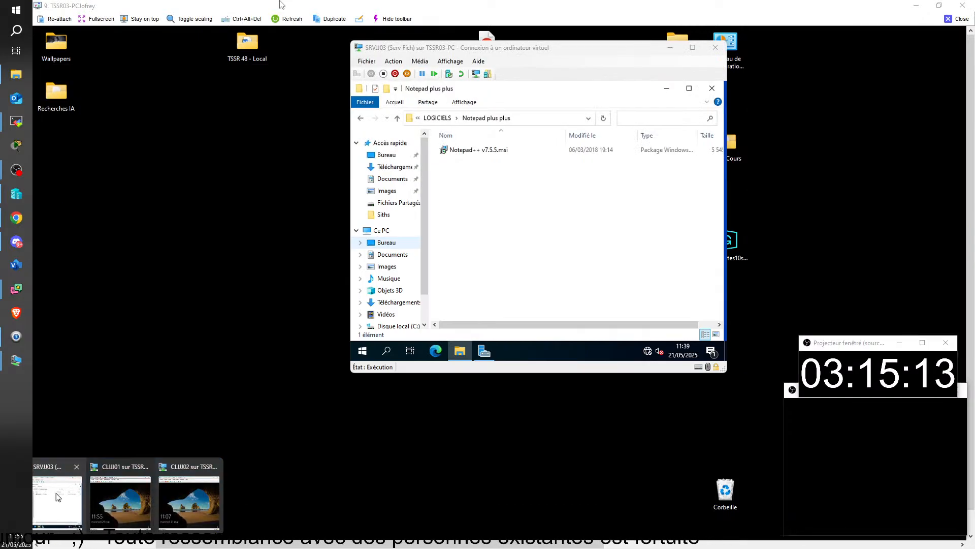
On SRVJJ03, go from LOGICIELS up to D:, open PROFILS > first profile > Bureau, then return to PROFILS
left_click(56, 493)
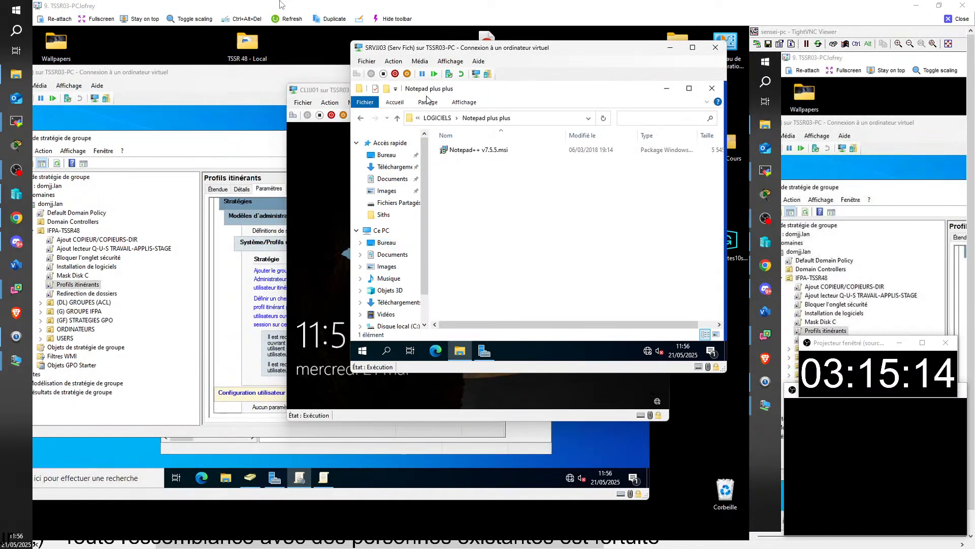
left_click(431, 121)
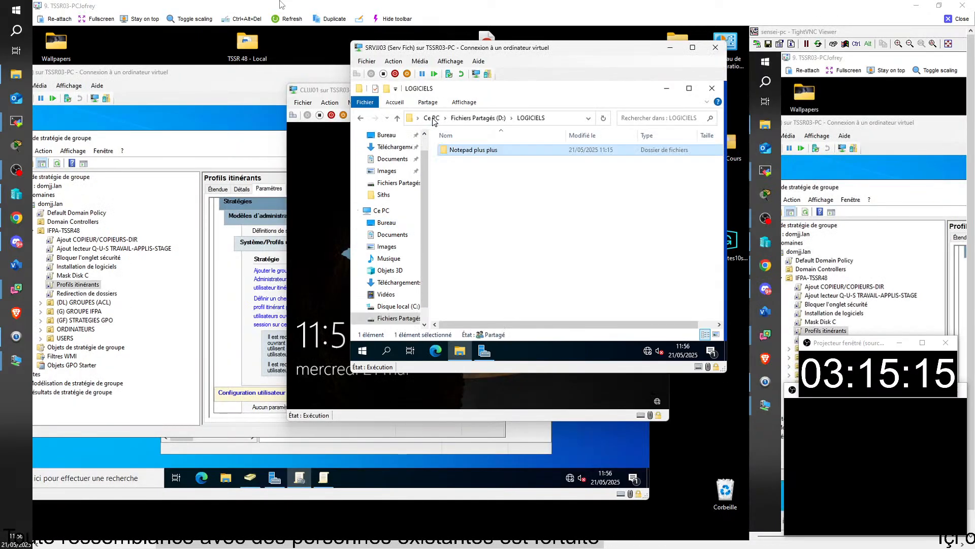
left_click(480, 117)
double_click(463, 160)
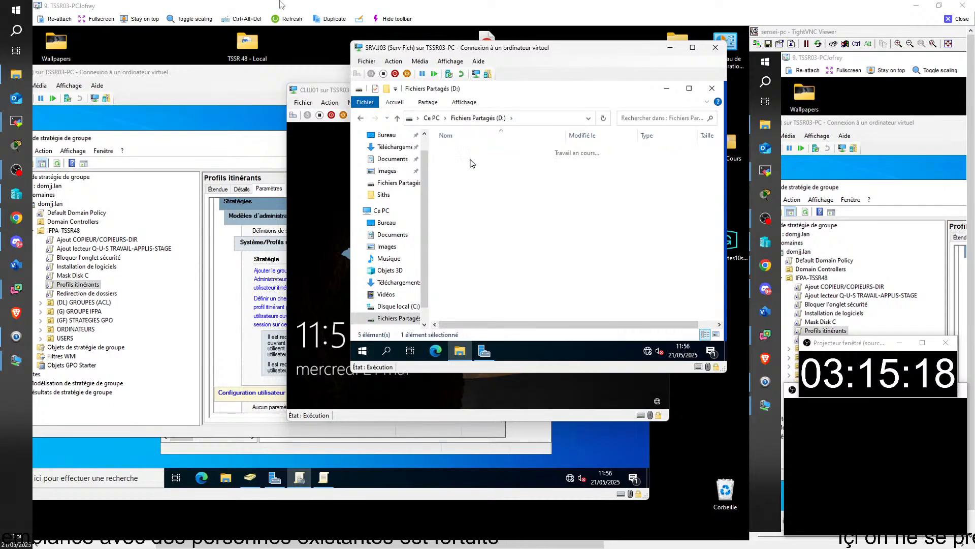
double_click(472, 151)
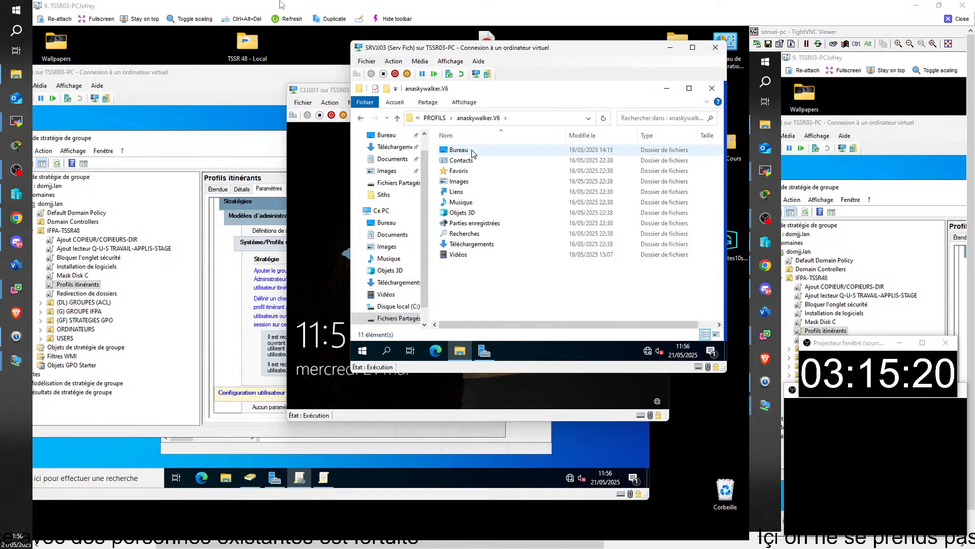
double_click(471, 151)
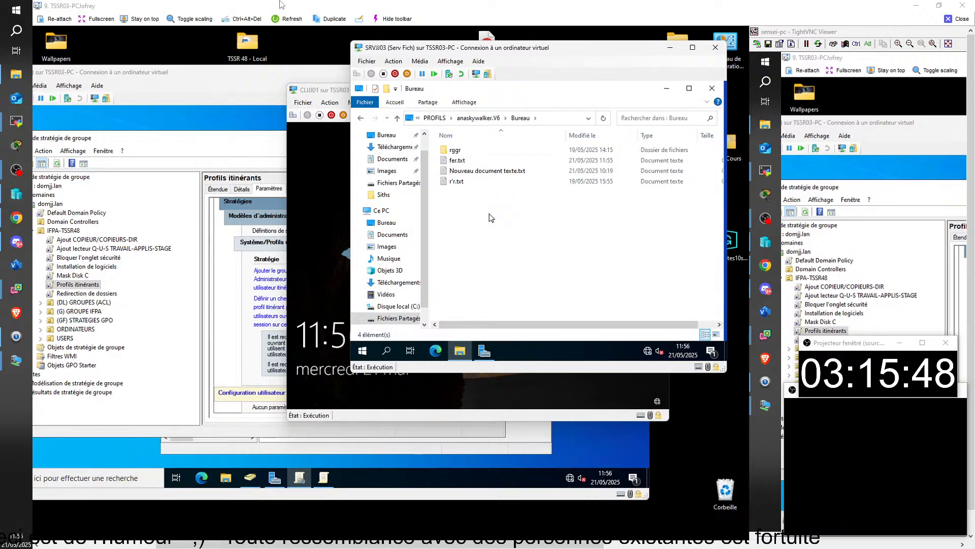
left_click(435, 117)
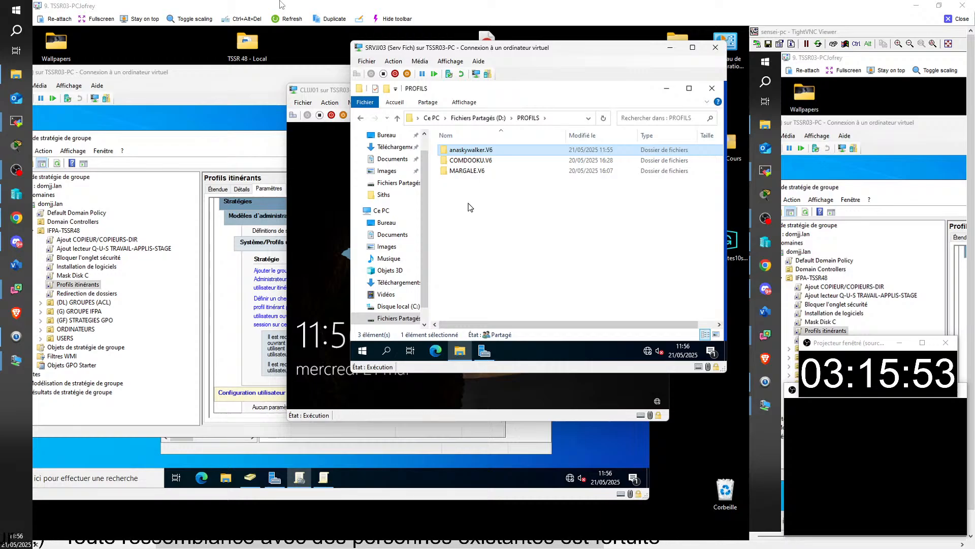
Show the first profile folder's Sécurité permissions for its user, then bring the client VM window forward and leftward
right_click(475, 153)
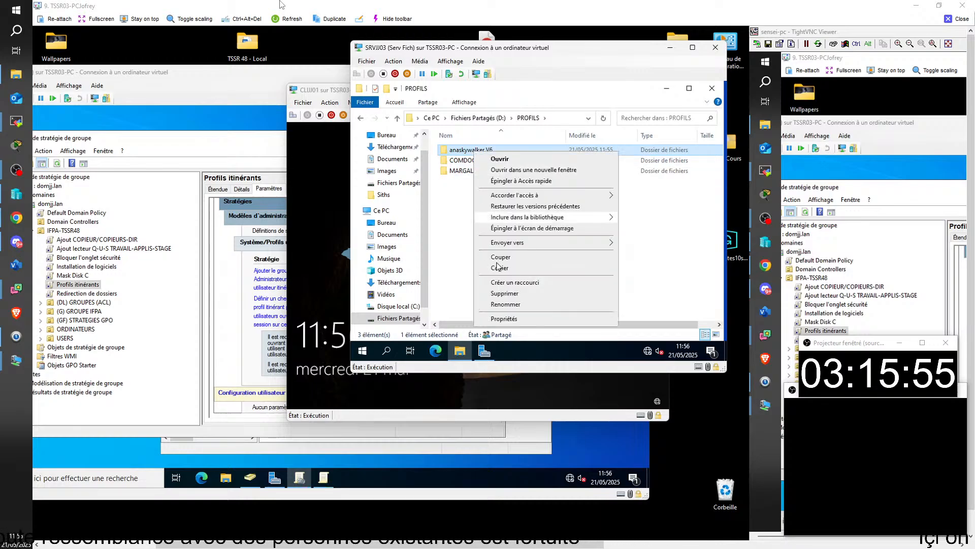
left_click(509, 320)
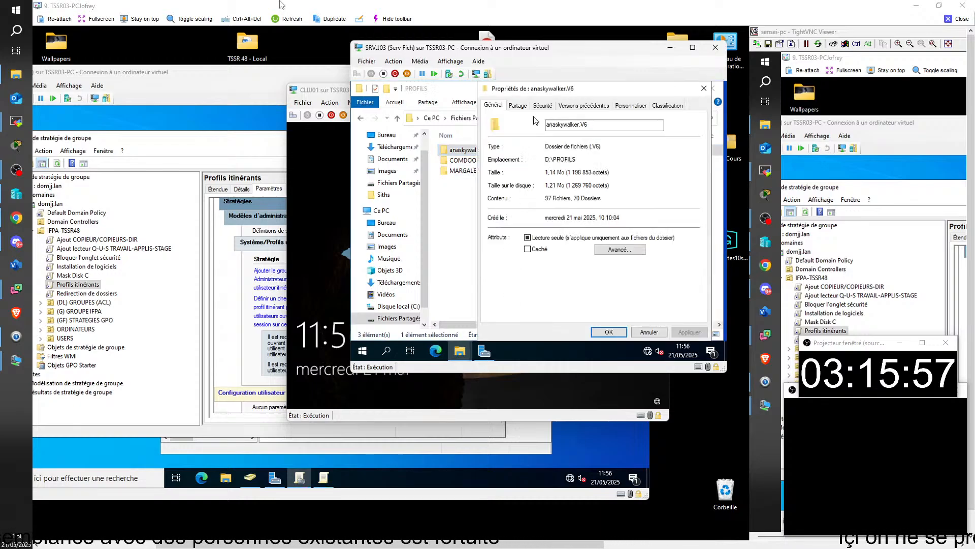
left_click(542, 105)
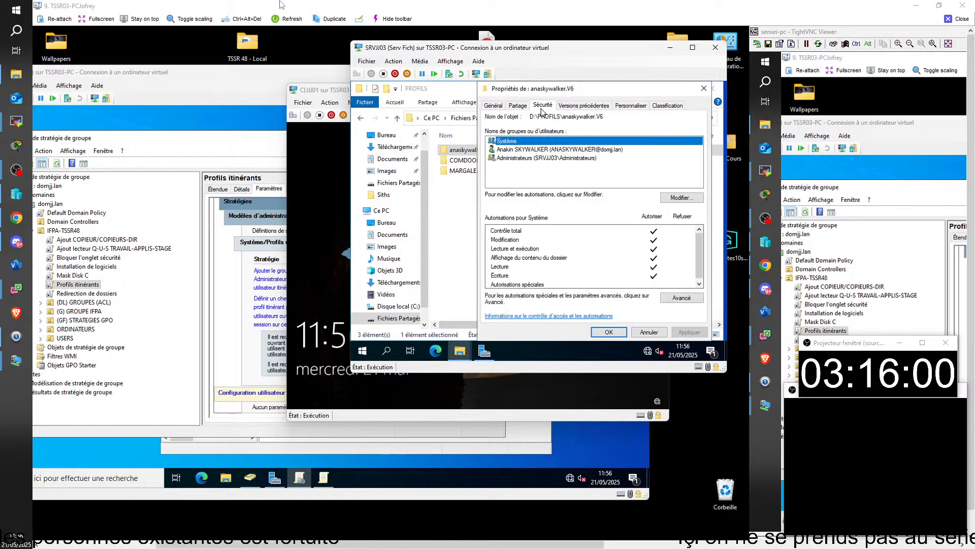
left_click(536, 150)
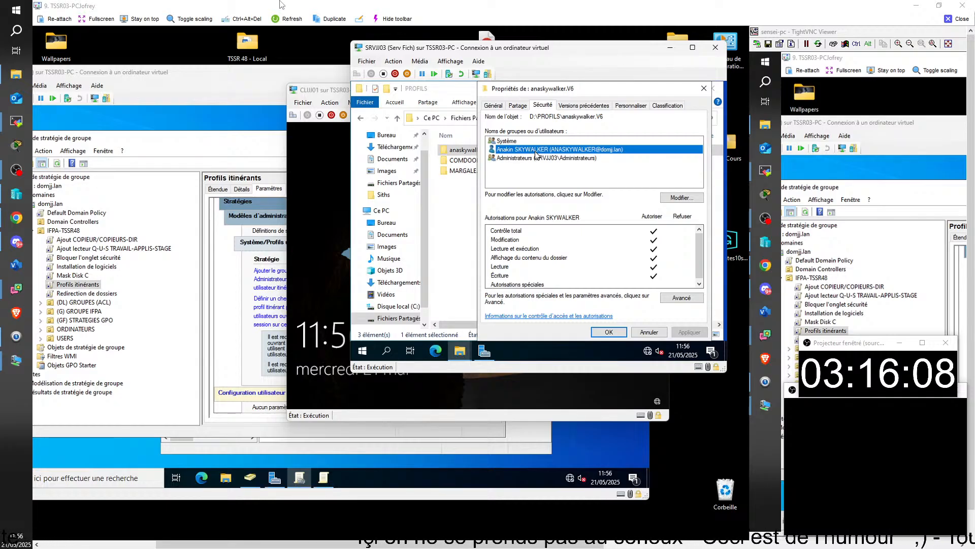
left_click(334, 95)
left_click_drag(450, 94, 401, 93)
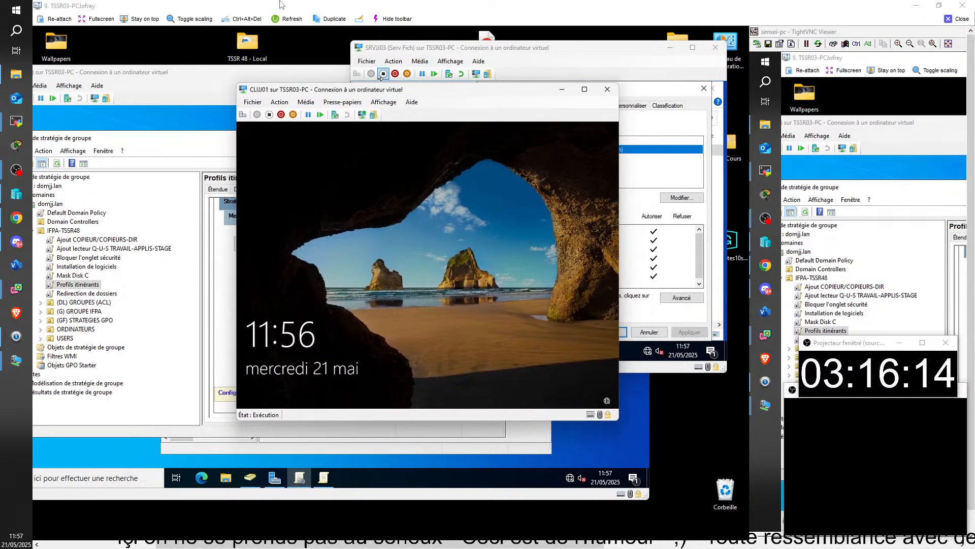
Wake the CLIU01 client VM from its lock screen to the sign-in screen
left_click(336, 354)
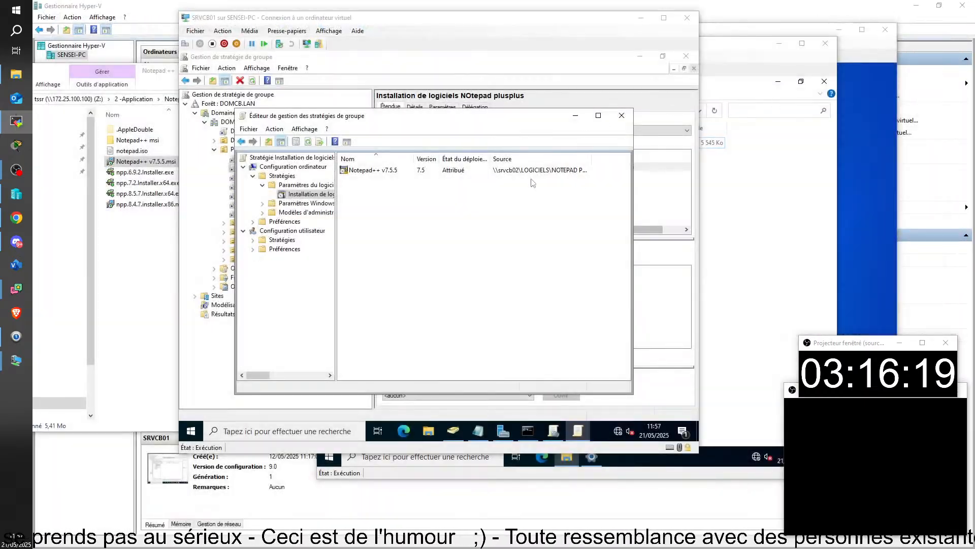
left_click(430, 304)
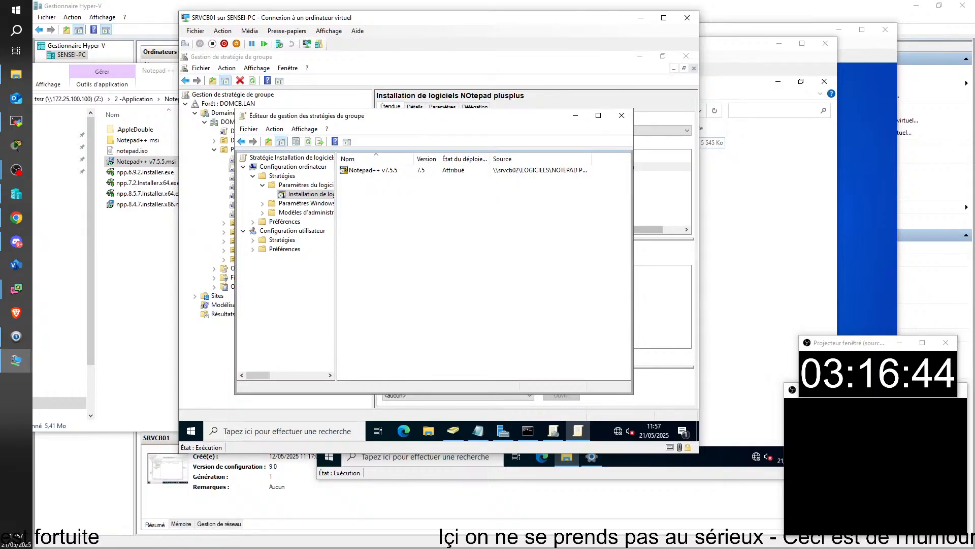
Bring up and maximize the TSSR06-PC viewer, scrolling right to the CLIU01 client desktop
key("alt+Tab")
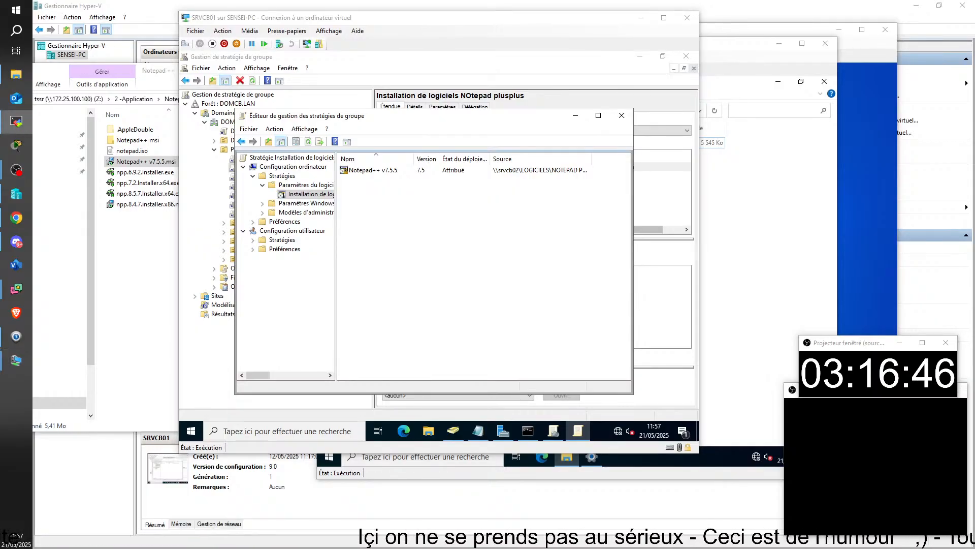
left_click_drag(187, 174, 105, 103)
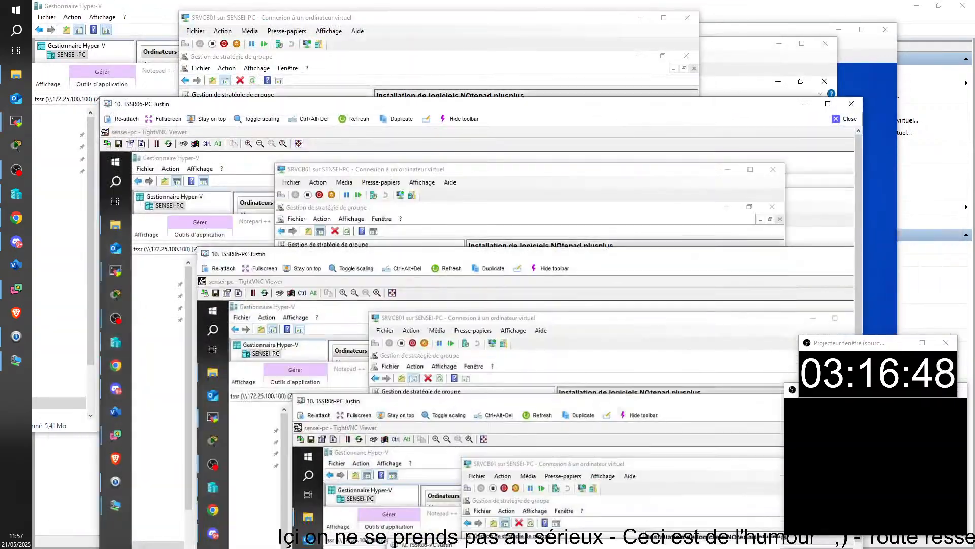
left_click(828, 103)
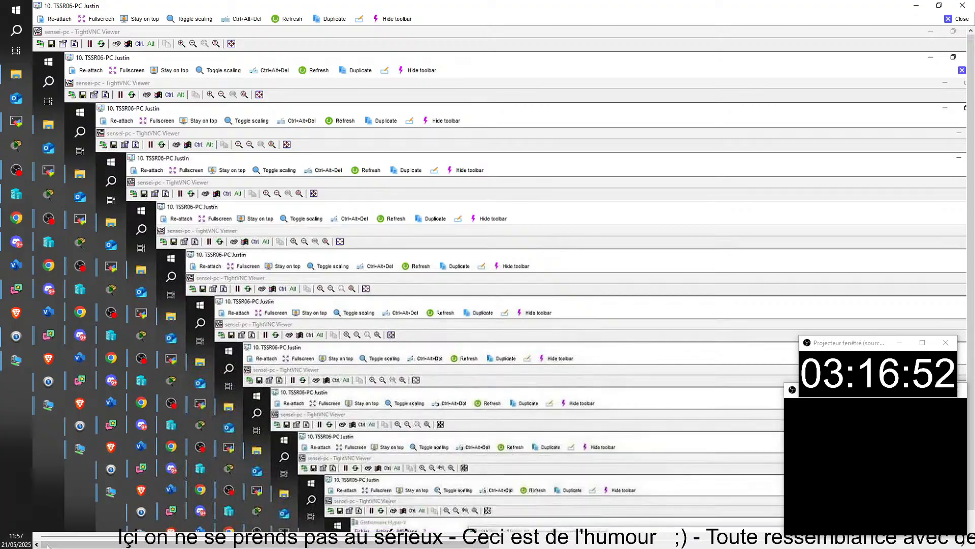
left_click_drag(71, 546, 525, 544)
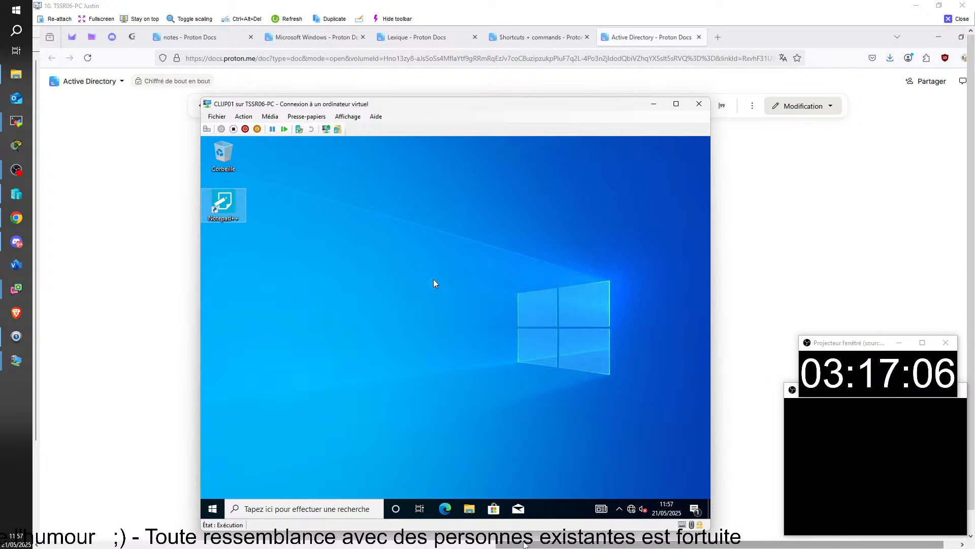
Launch Notepad++ from the client's recently added apps, search 'note' again, then close the remote viewer
left_click(212, 508)
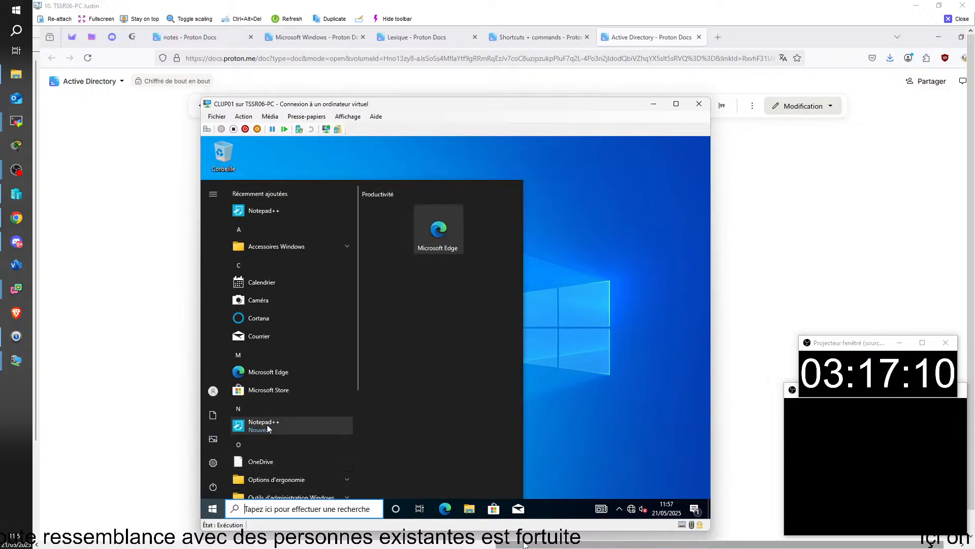
left_click(267, 426)
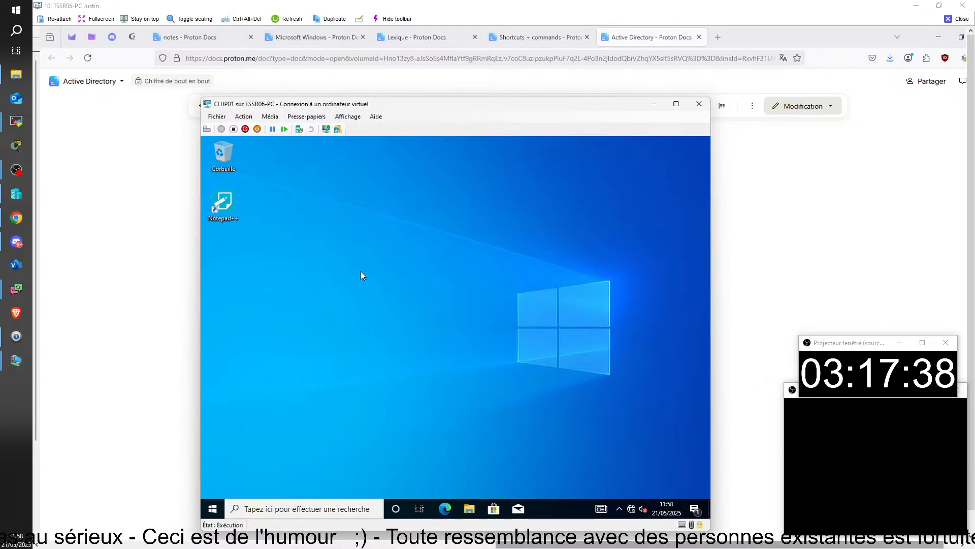
key("super")
type("note")
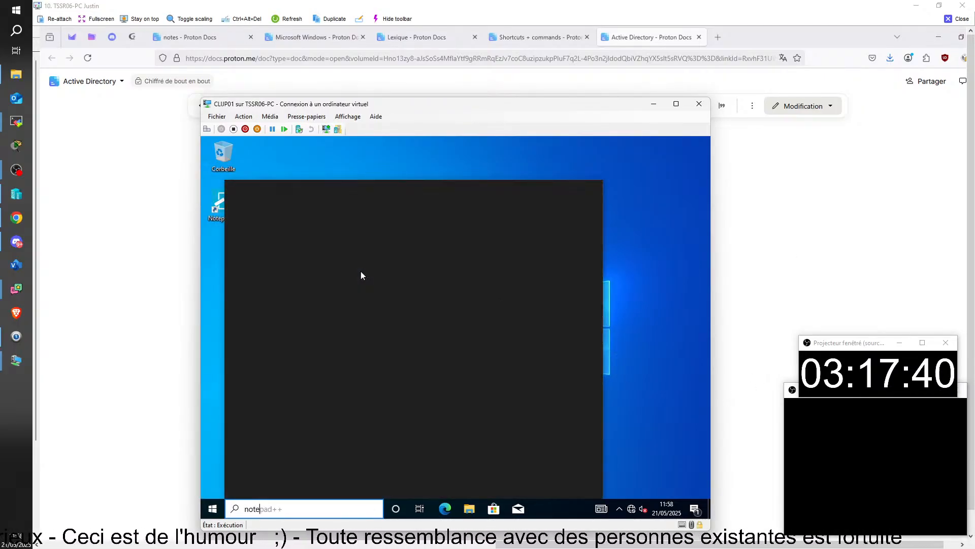
left_click(957, 19)
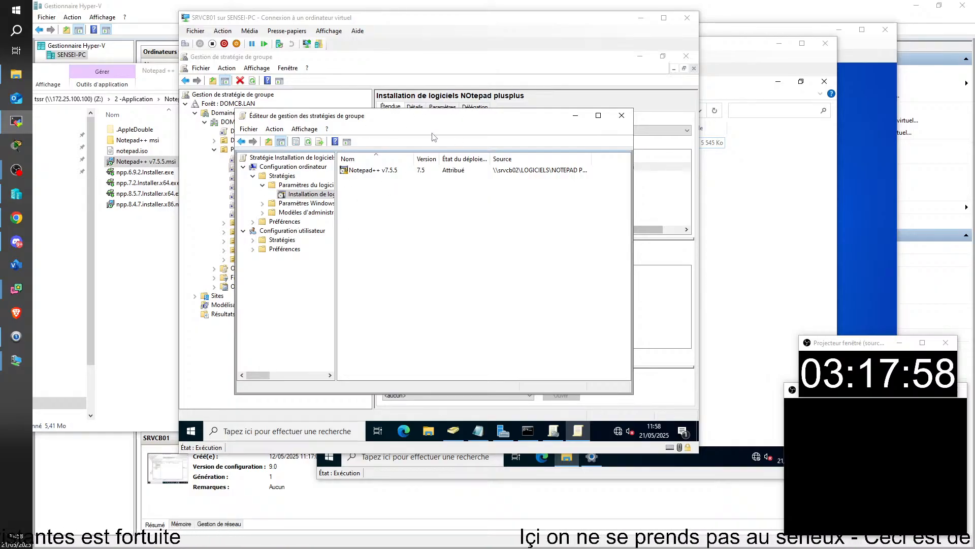
Close the GPO editor and check the empty members of GF-Ordinateurs avec NOtepad Plusplus, then enlarge the remote session
left_click(622, 115)
double_click(428, 283)
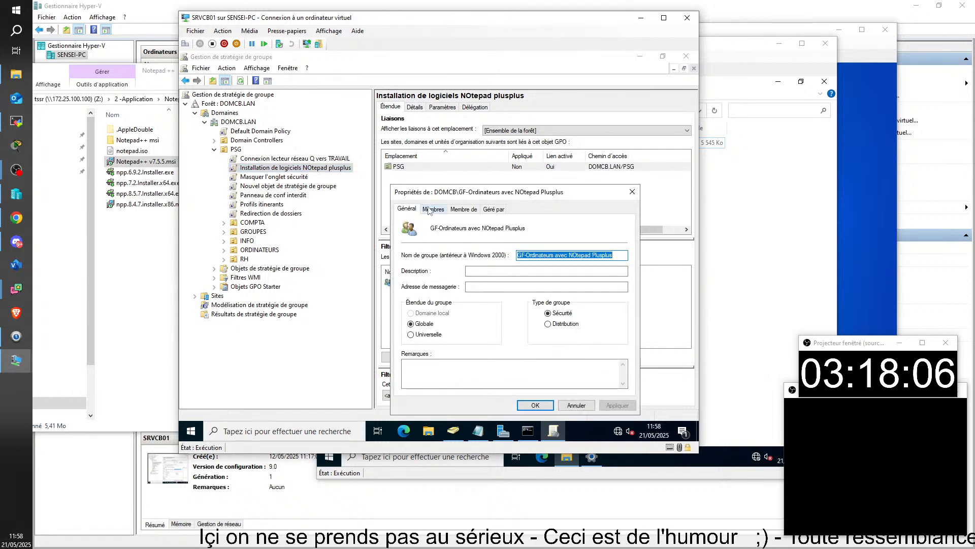
left_click(430, 210)
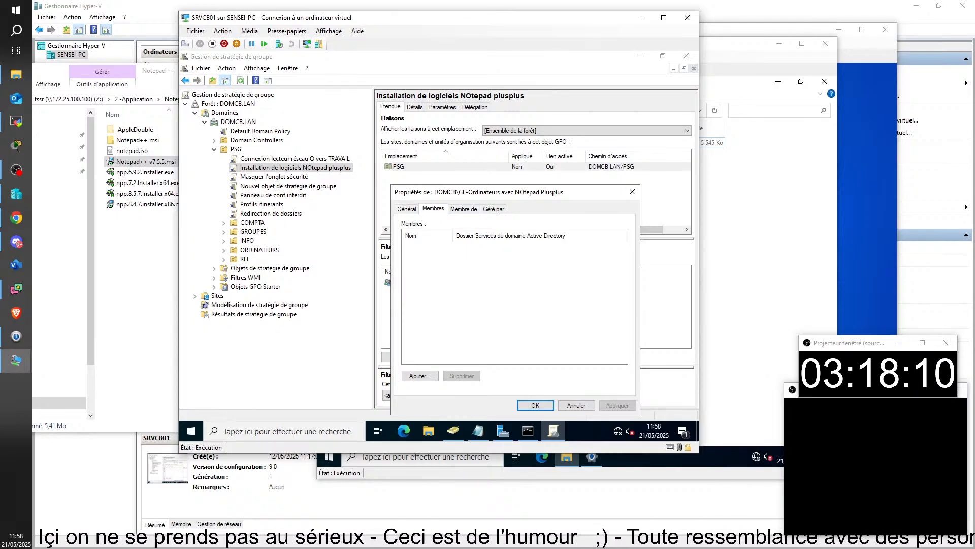
key("alt+Tab")
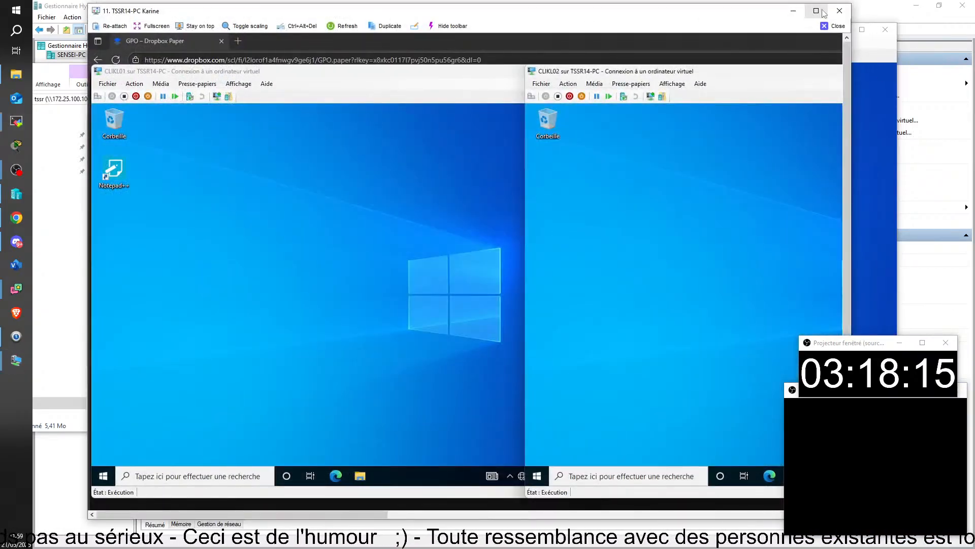
left_click(822, 11)
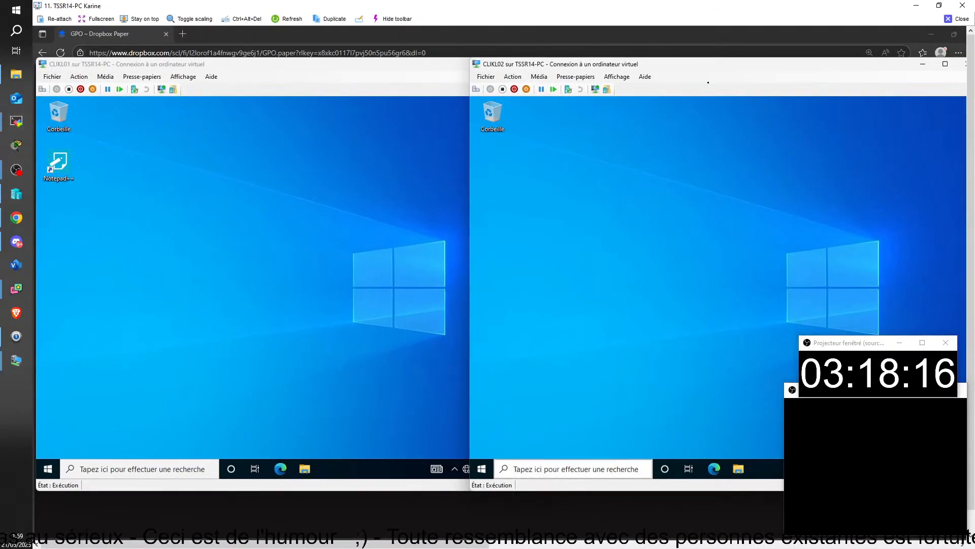
Remove the existing user member from the NOTpade PlusPlus computer group
mouse_move(630, 539)
left_click(635, 507)
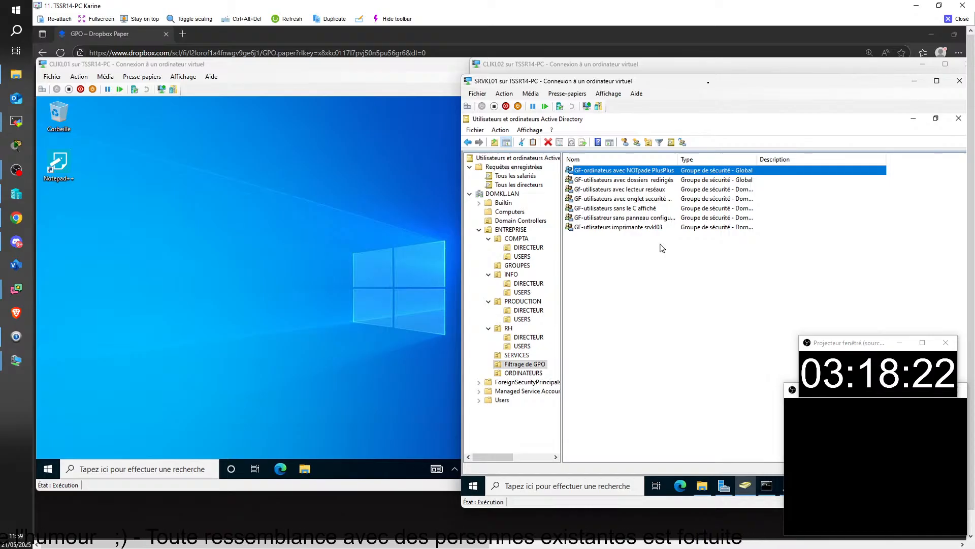
double_click(620, 173)
left_click(721, 155)
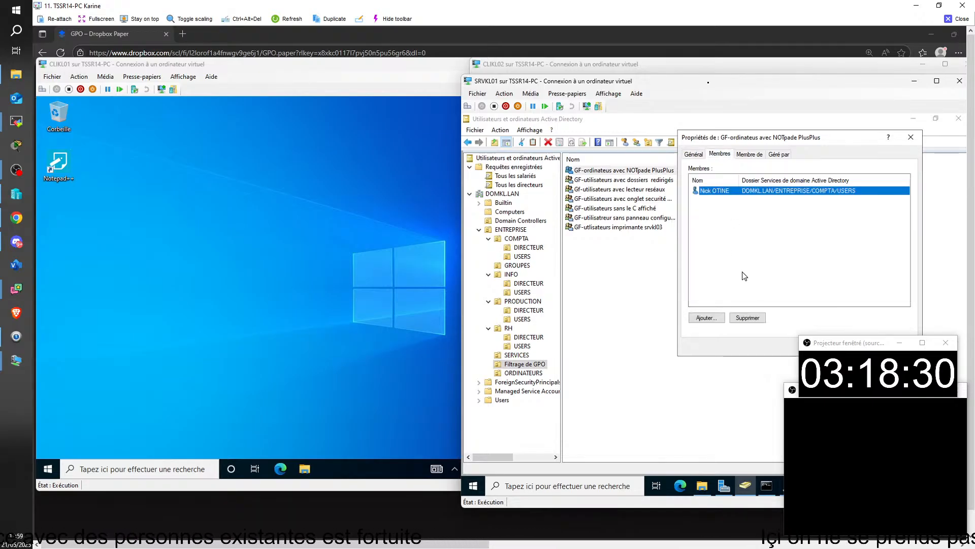
left_click(745, 319)
left_click(744, 336)
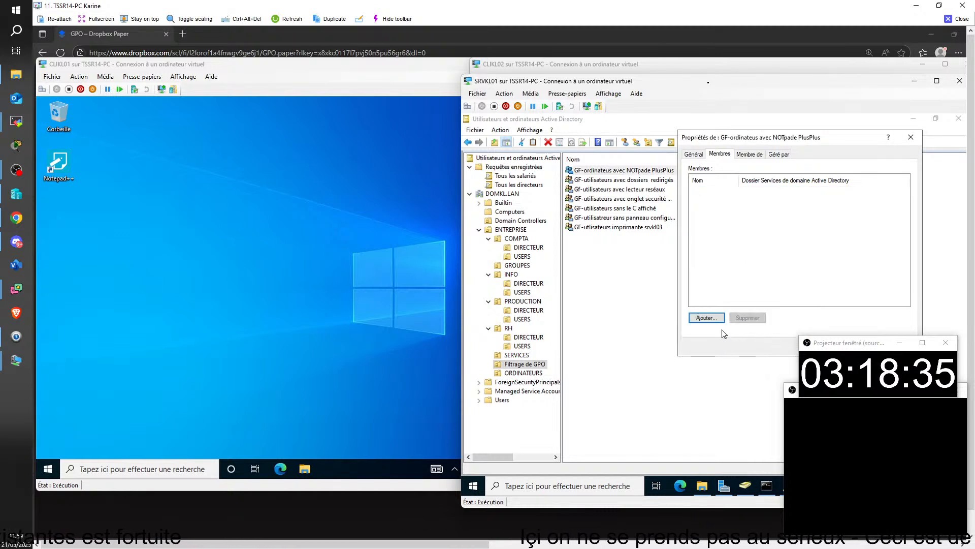
Add Ordinateurs du domaine to the group, remove it again, and show the Computers container
left_click(707, 318)
type("ordi")
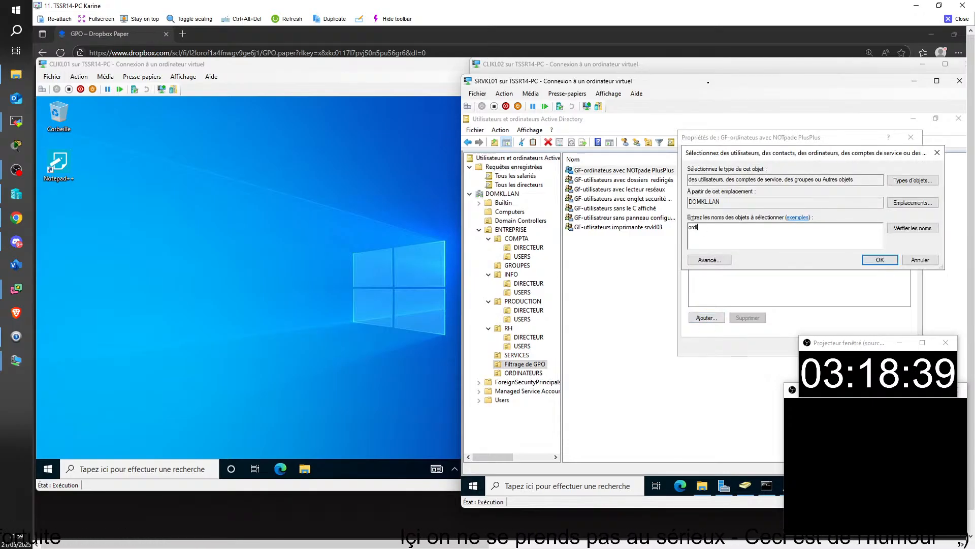
key("Return")
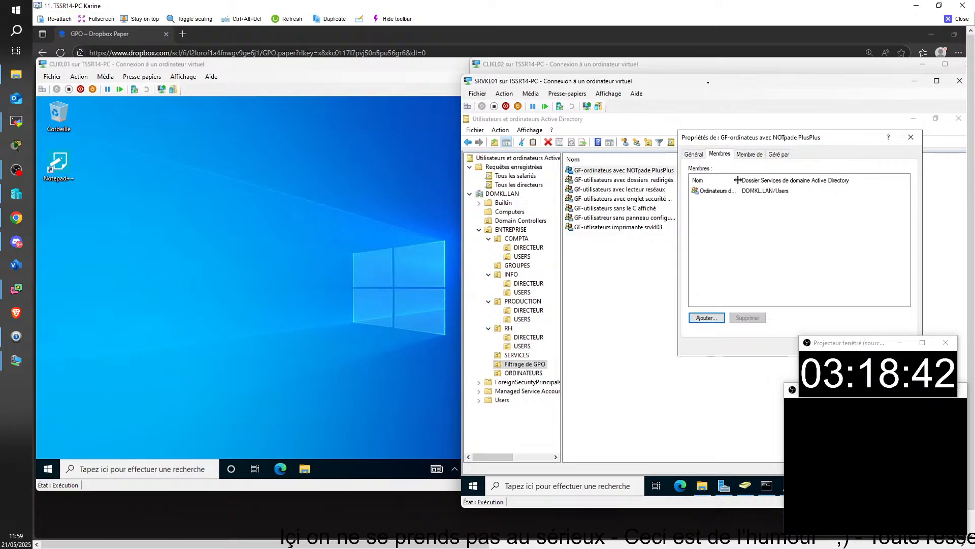
left_click_drag(740, 179, 770, 180)
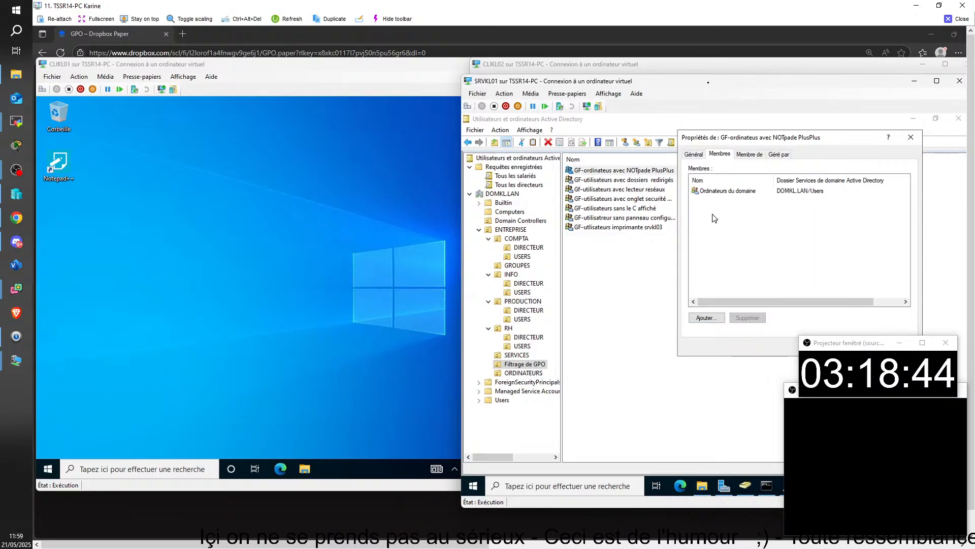
left_click(733, 196)
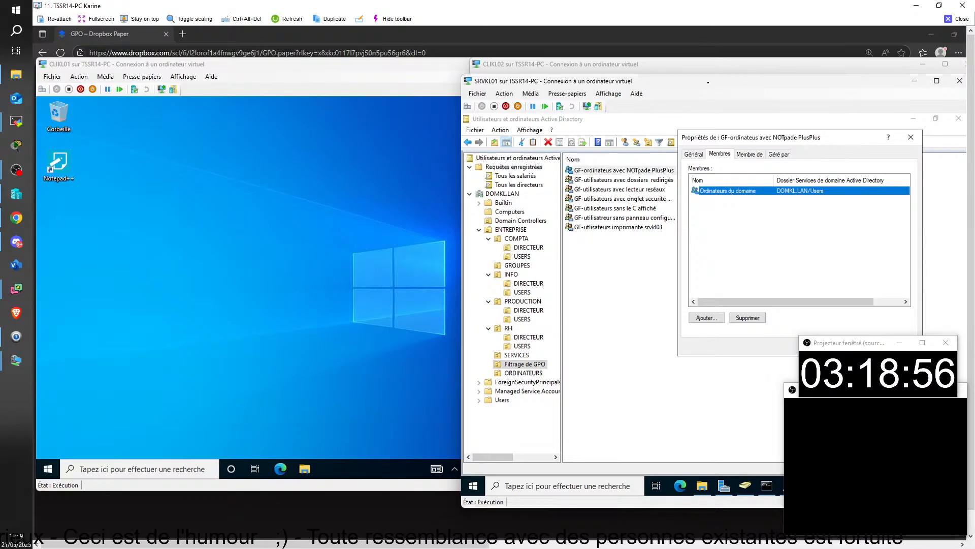
left_click(751, 319)
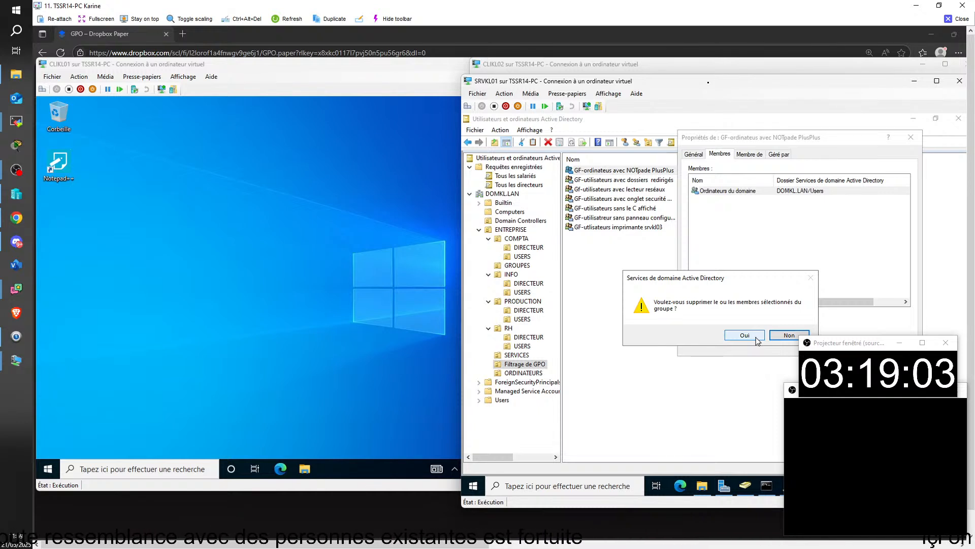
left_click(756, 337)
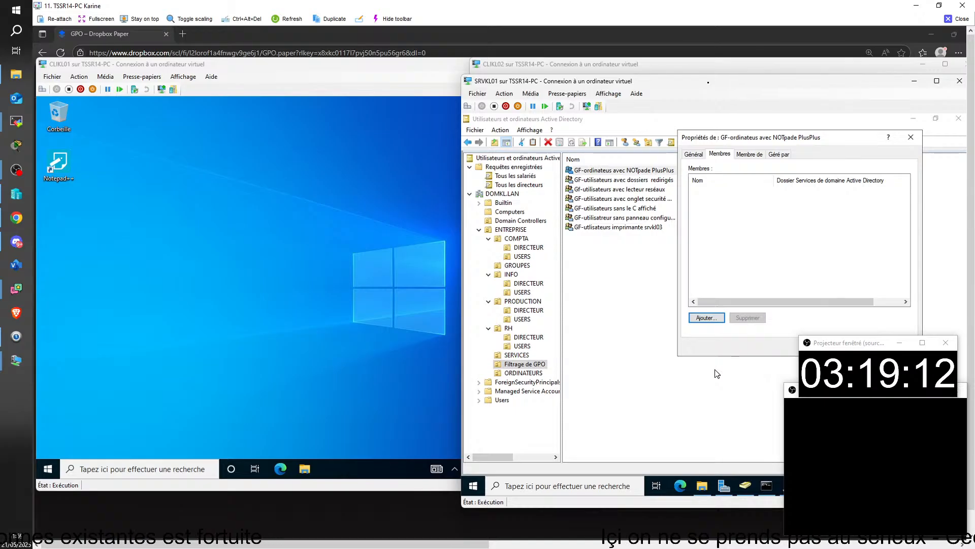
left_click(515, 212)
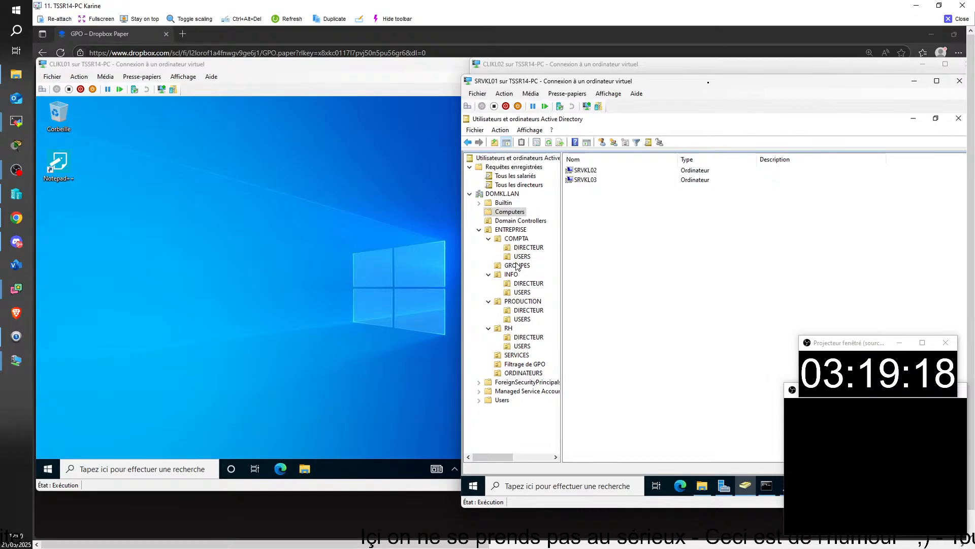
List the Filtrage de GPO groups and review the masked security tab group's members
left_click(526, 365)
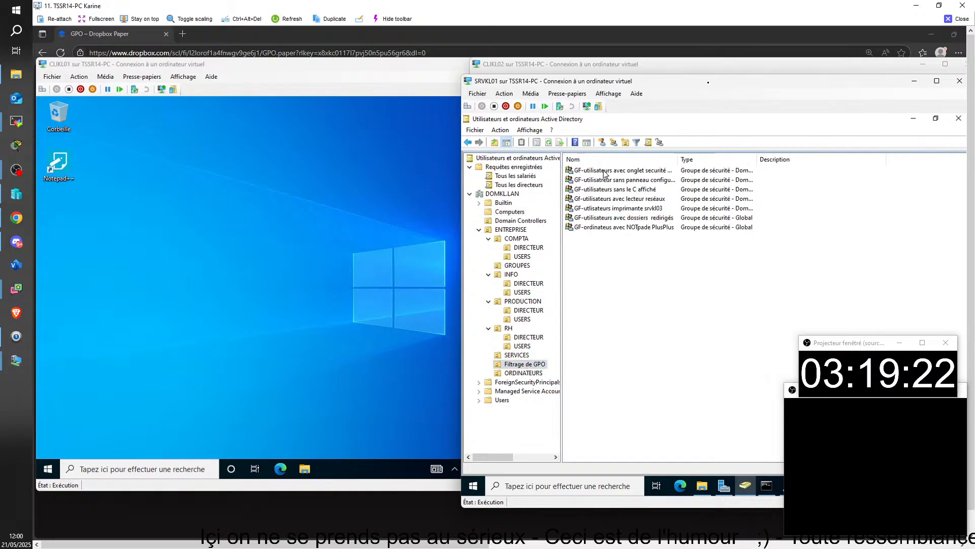
left_click(605, 173)
right_click(604, 173)
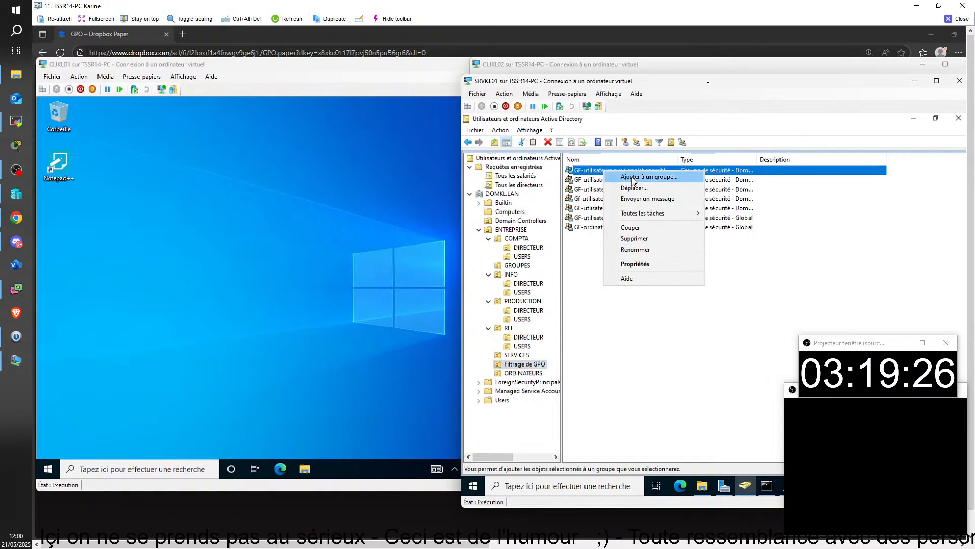
double_click(587, 173)
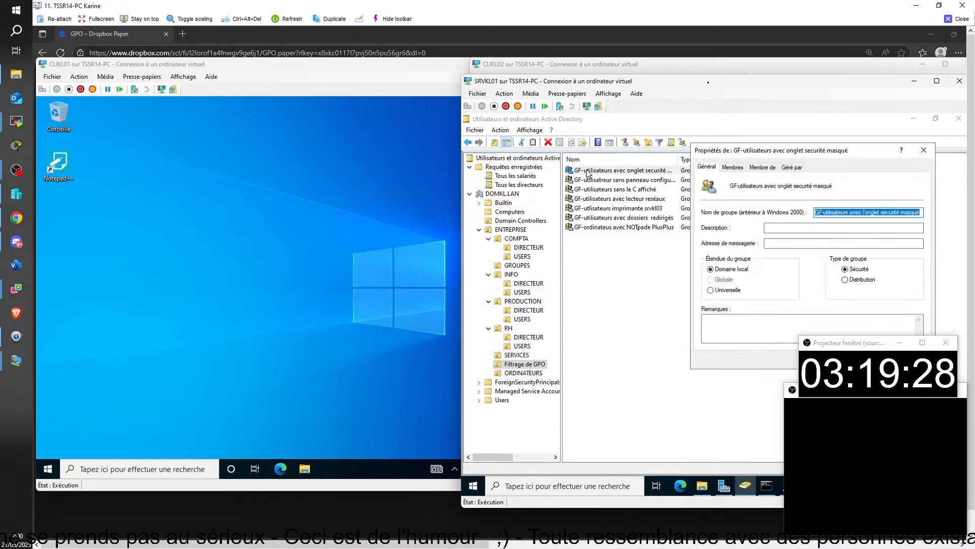
left_click(733, 168)
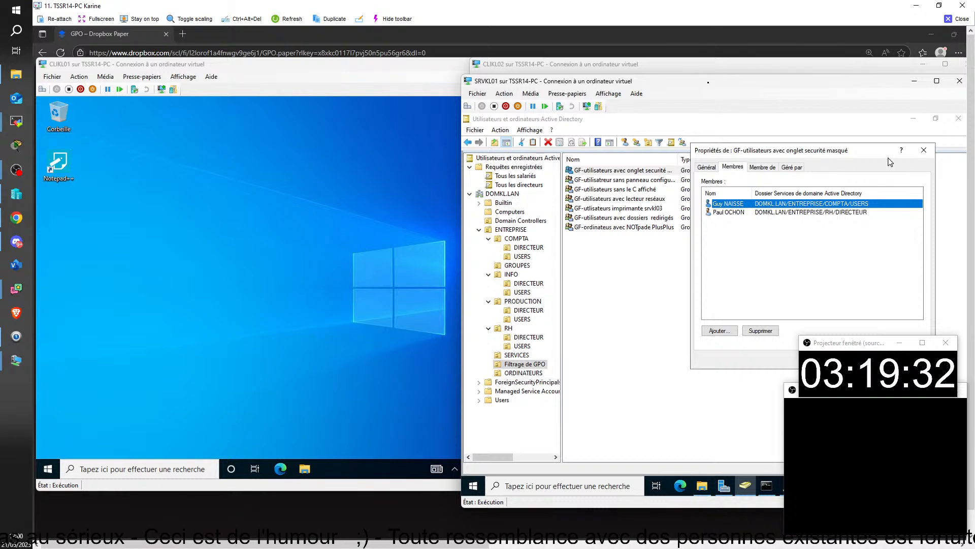
left_click(923, 150)
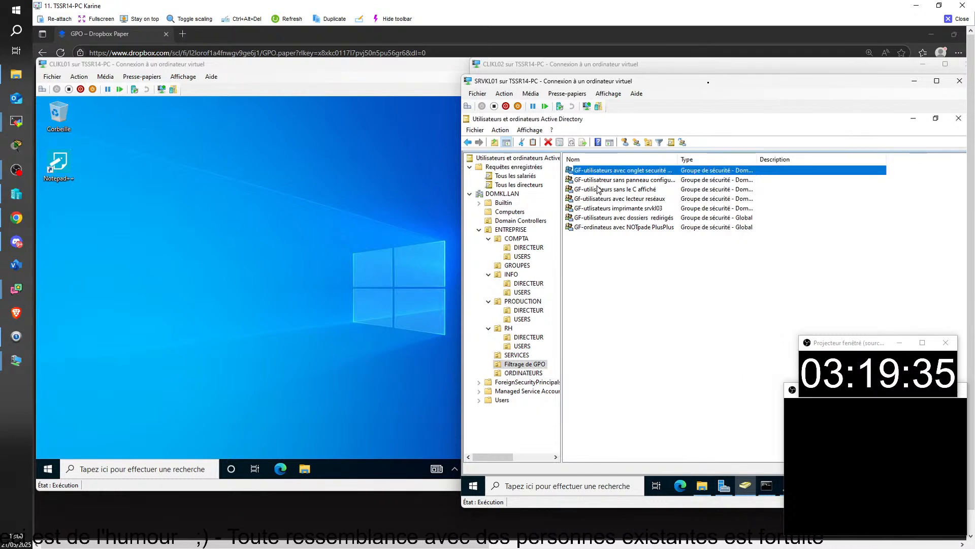
Check the NOTpade PlusPlus group's members, then display computers CLIKL01 and CLIKL02 in ORDINATEURS
left_click(589, 228)
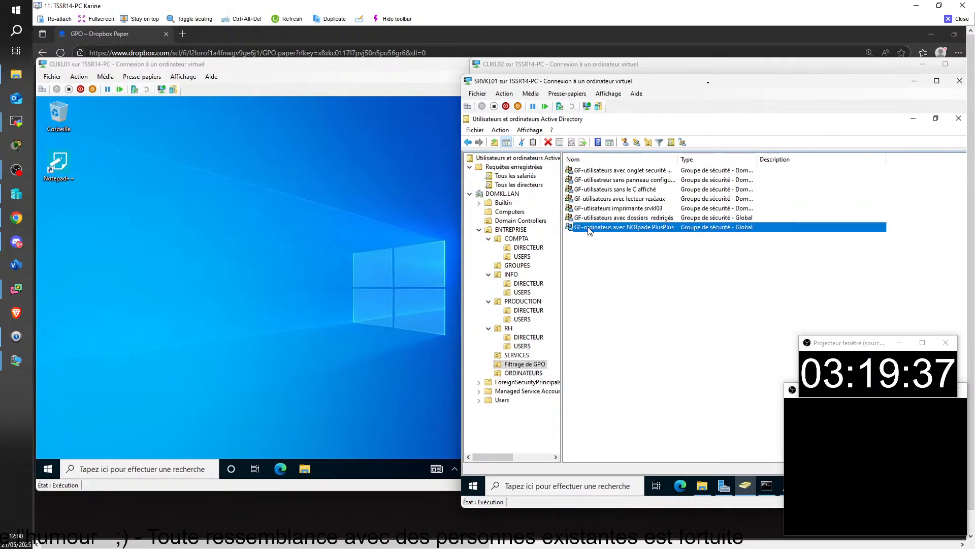
right_click(590, 228)
double_click(584, 232)
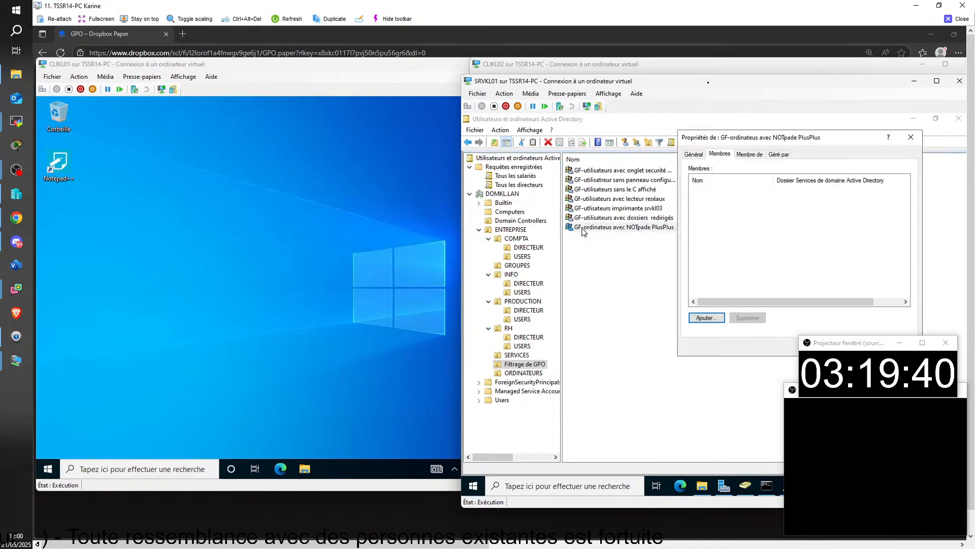
left_click(514, 374)
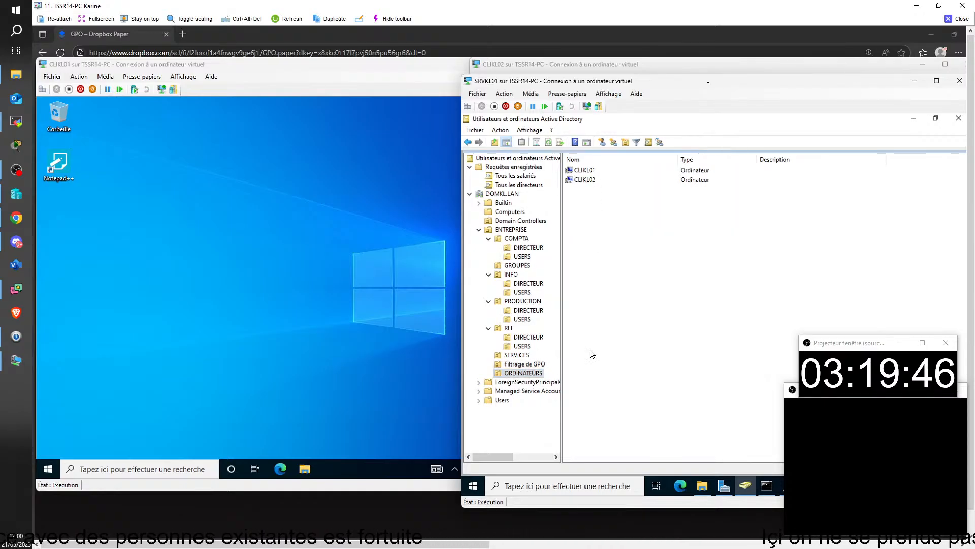
Add computer CLIKL01 to the GF-ordinateurs avec NOTpad PlusPlus group, found by searching 'GF'
right_click(594, 171)
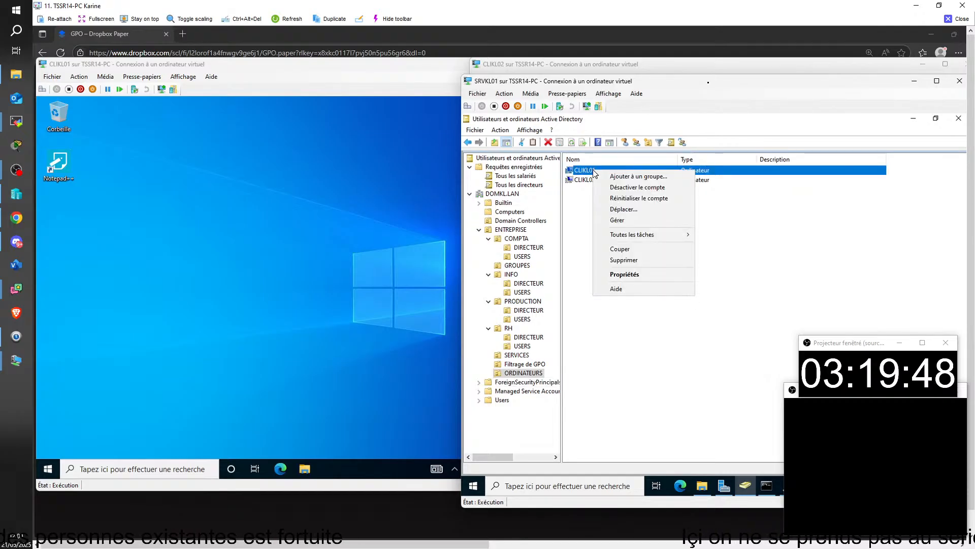
left_click(626, 181)
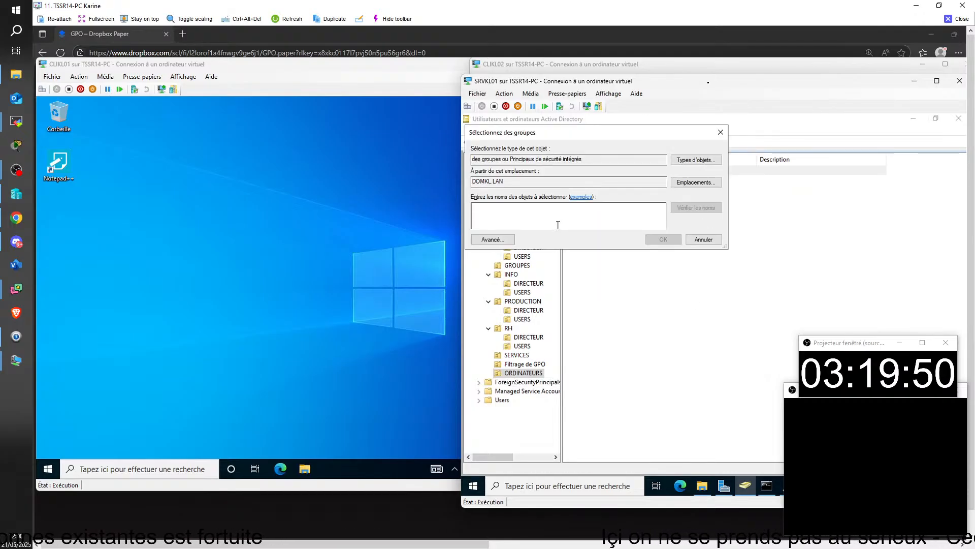
type("g")
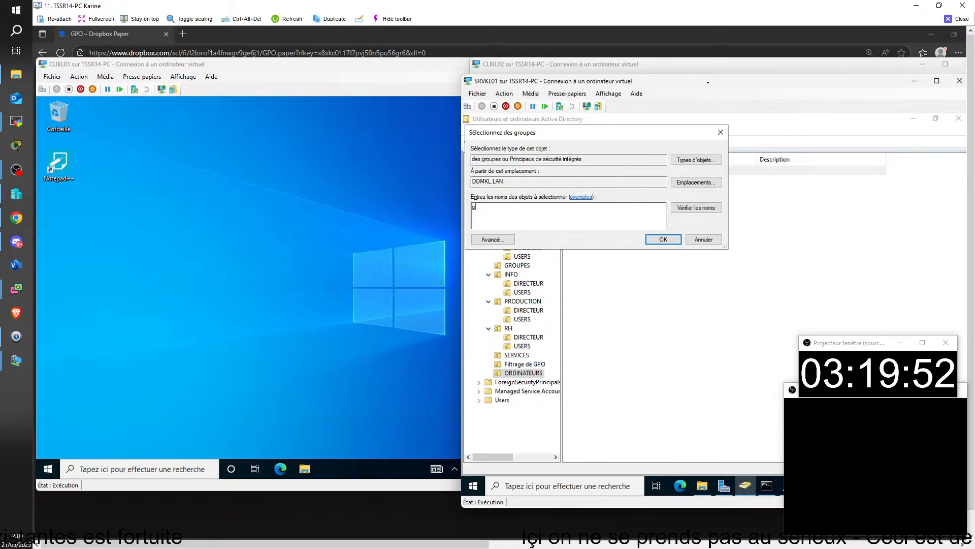
type("t")
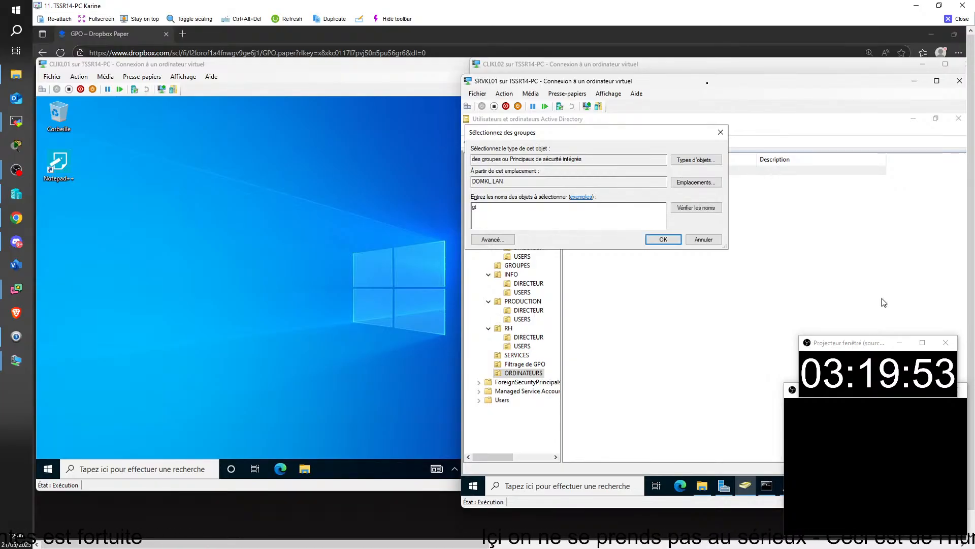
left_click(664, 239)
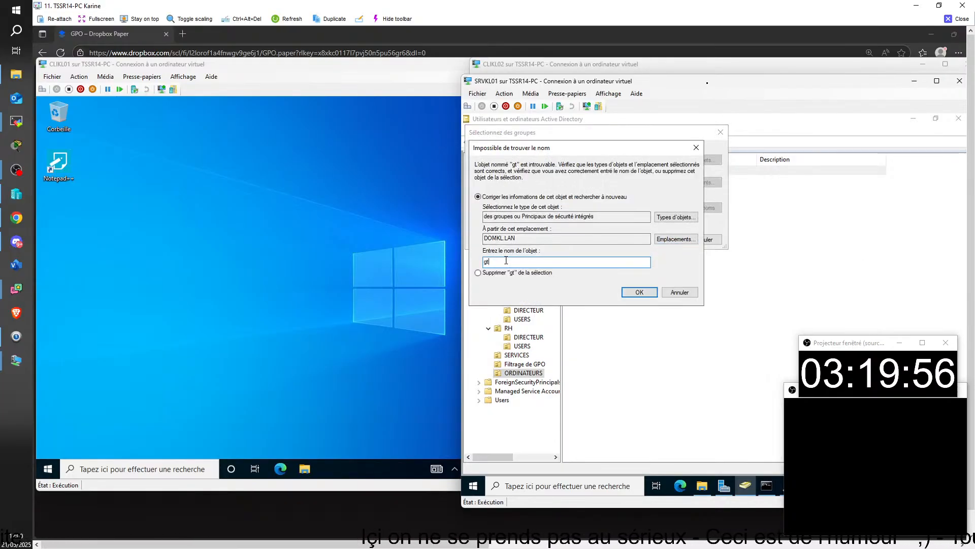
key("BackSpace")
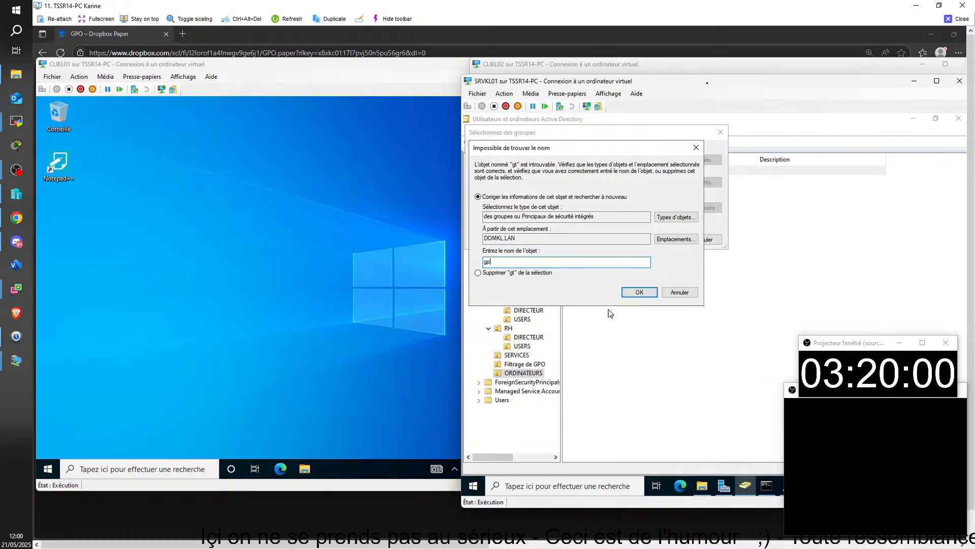
left_click(638, 292)
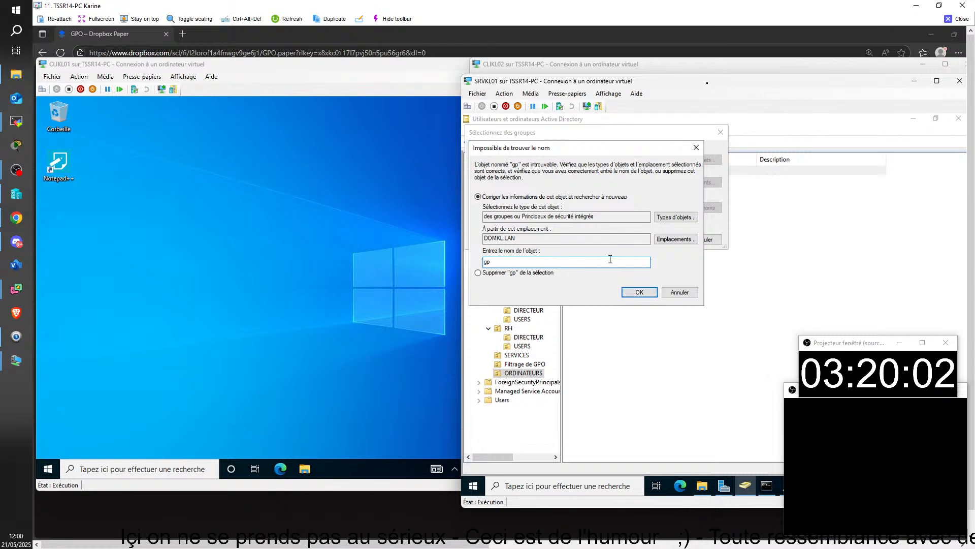
key("BackSpace")
key("BackSpace")
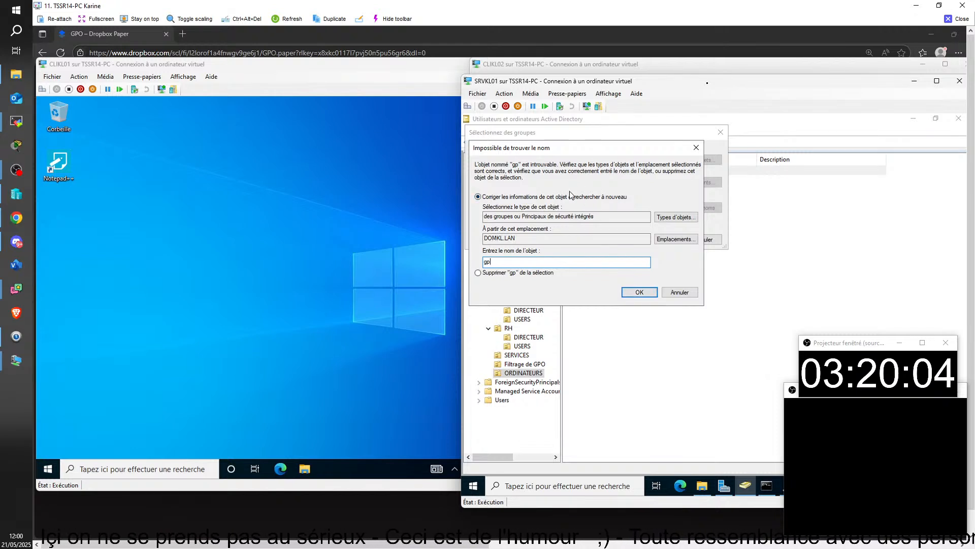
type("GF")
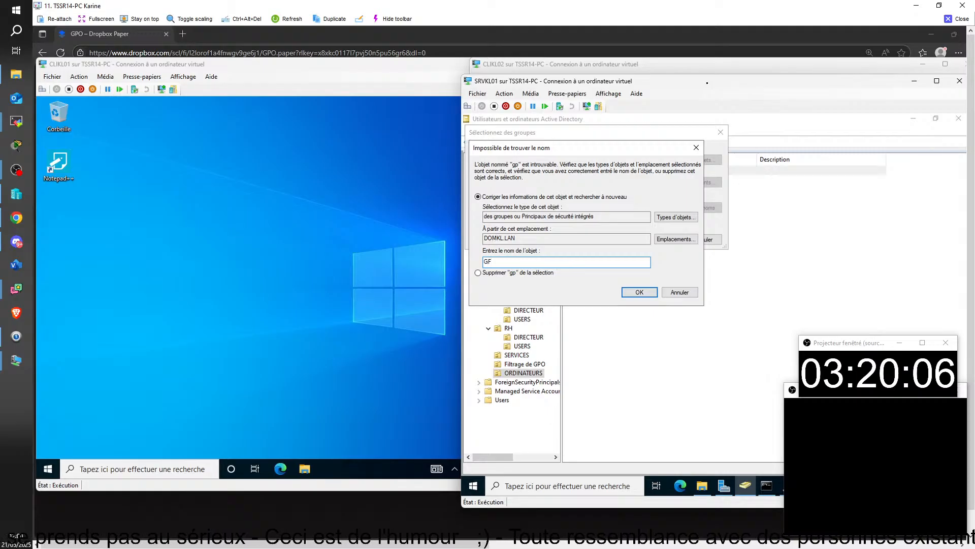
key("Return")
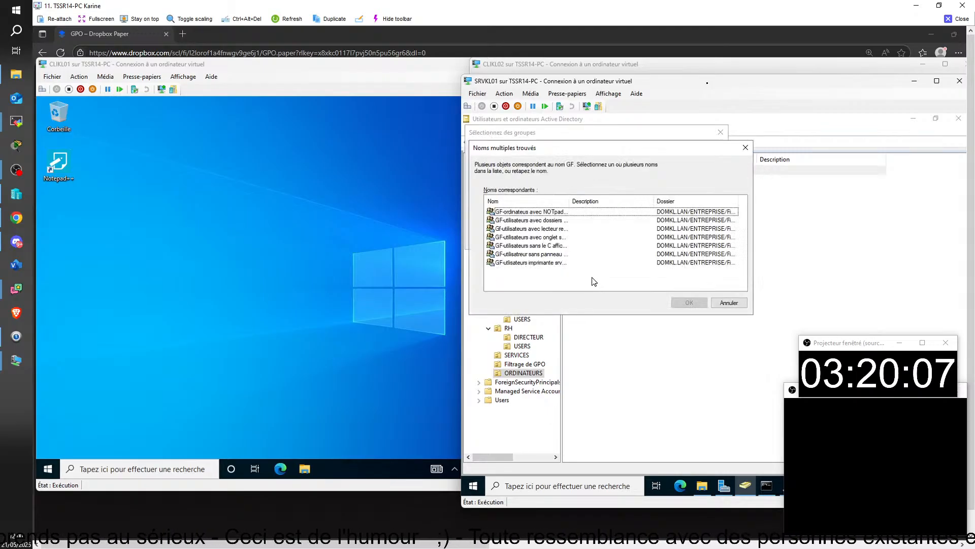
left_click(520, 212)
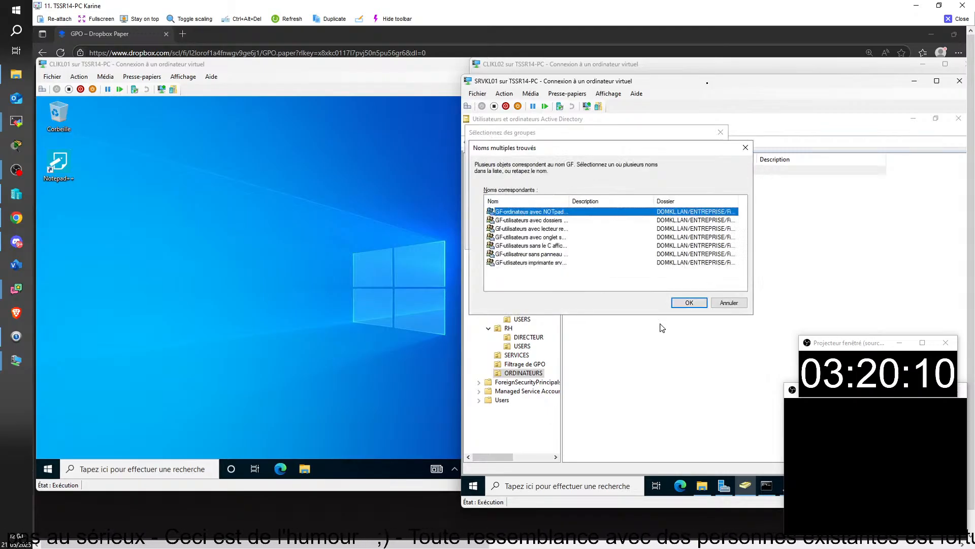
left_click(690, 303)
left_click(763, 336)
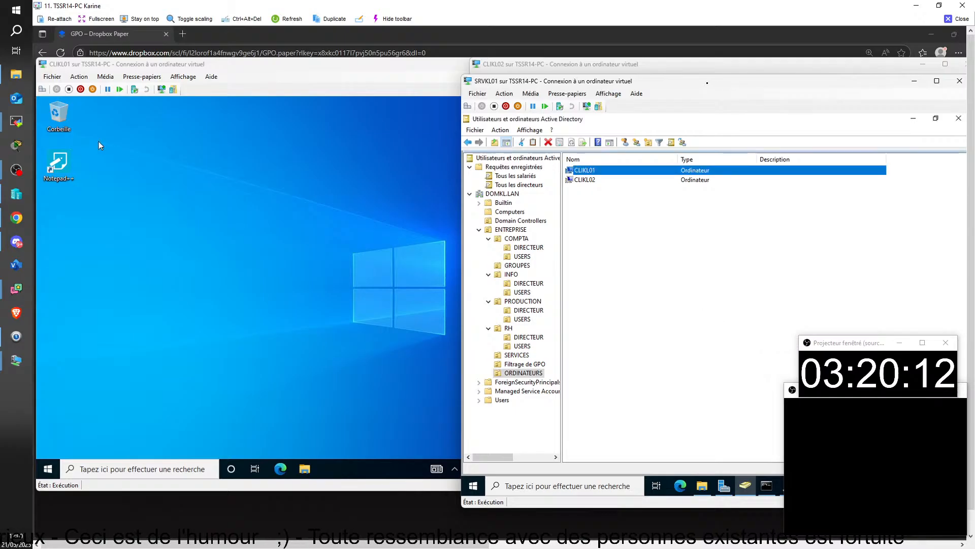
Run gpupdate in a Command Prompt on CLIKL01 to refresh computer and user policies
left_click(142, 470)
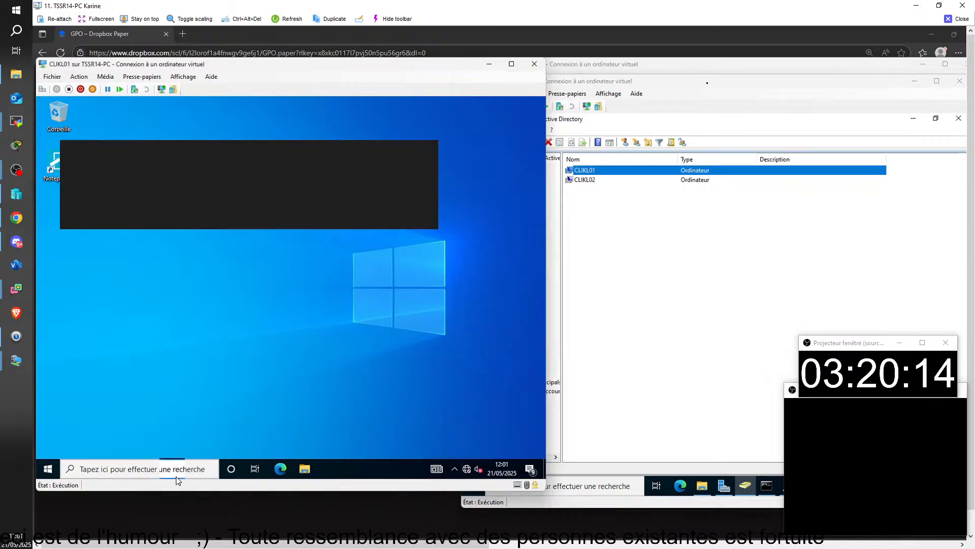
left_click(142, 206)
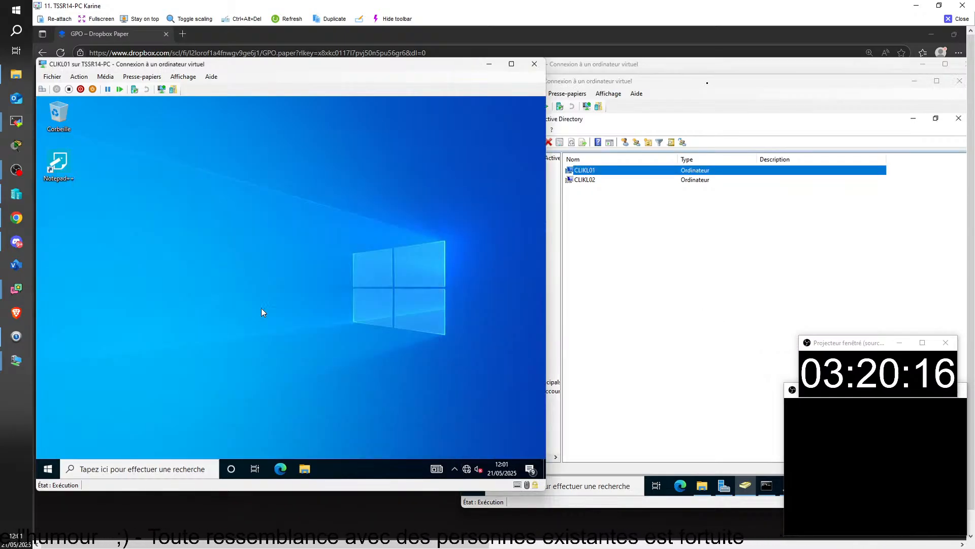
left_click(254, 187)
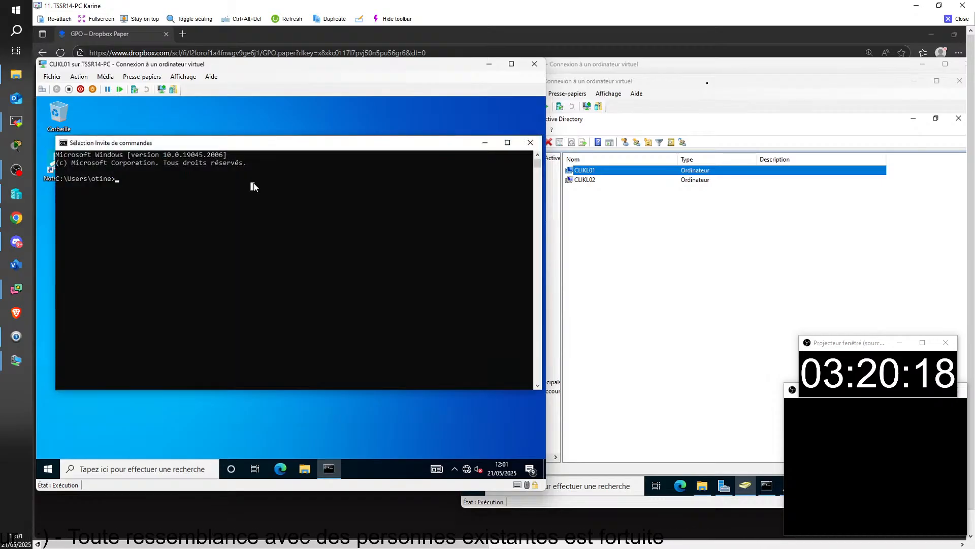
type("gpupdate")
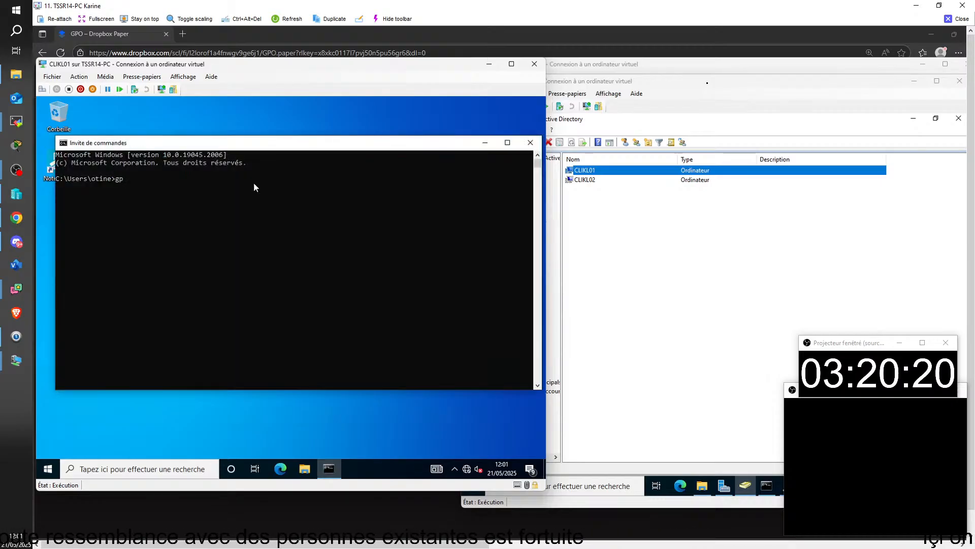
key("Return")
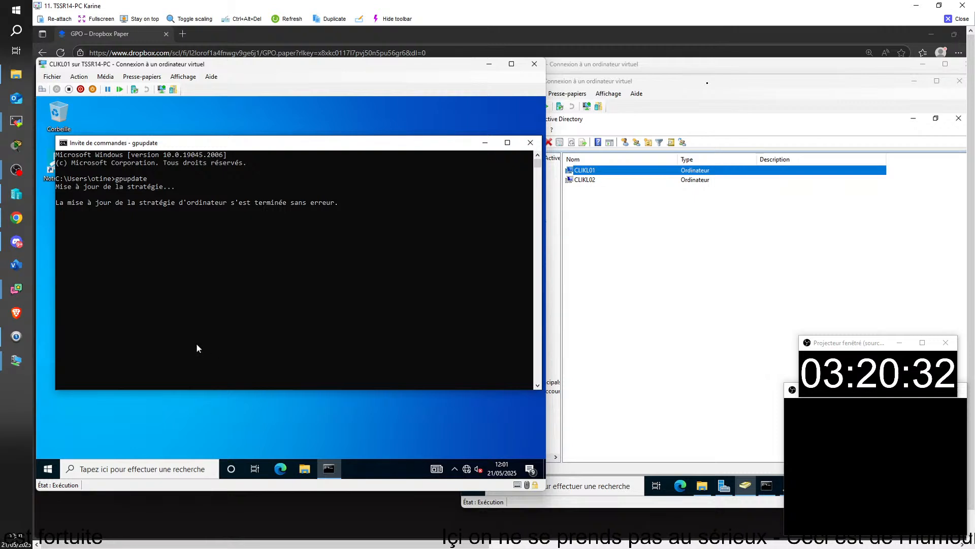
left_click(49, 468)
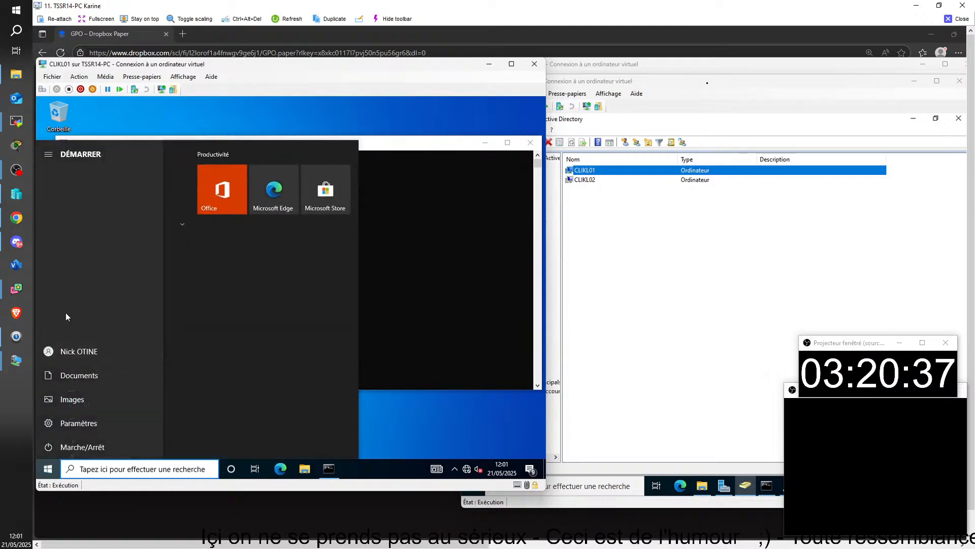
Sign out of CLIKL01 and sign back in by entering the user's password
left_click(76, 304)
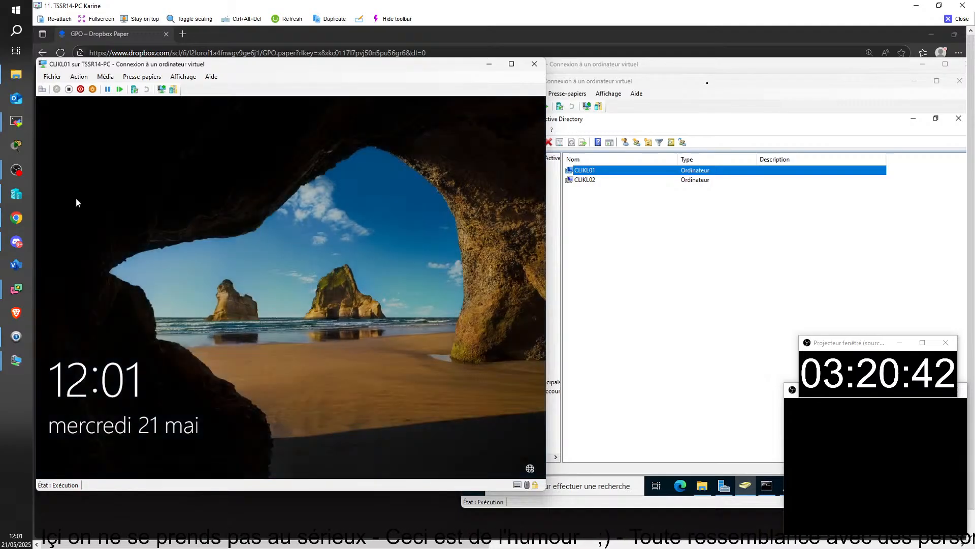
left_click(42, 89)
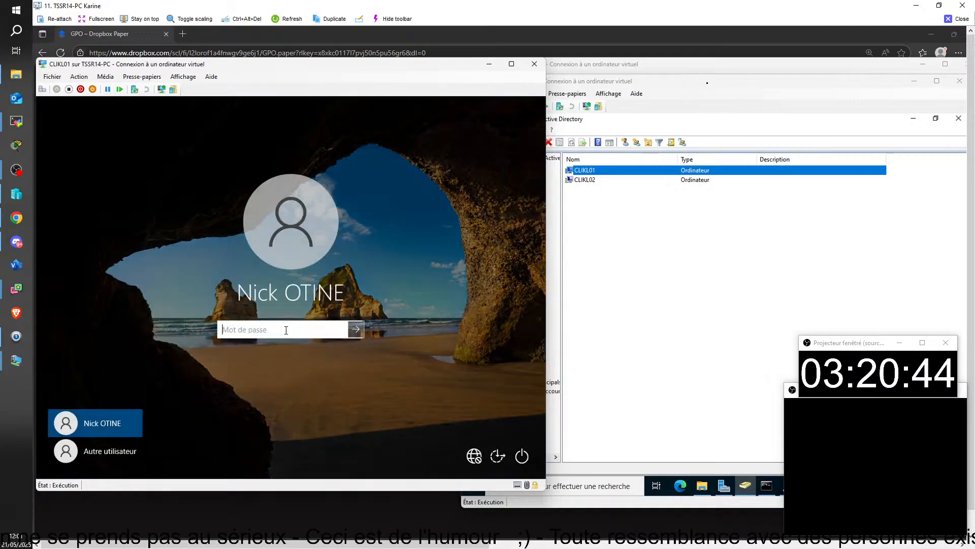
key("Caps_Lock")
type("•")
key("Caps_Lock")
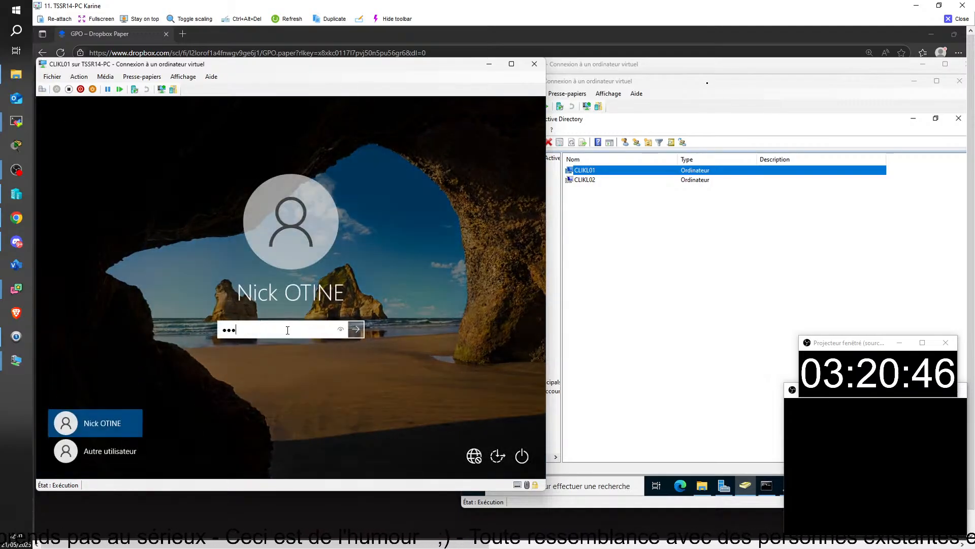
type("•")
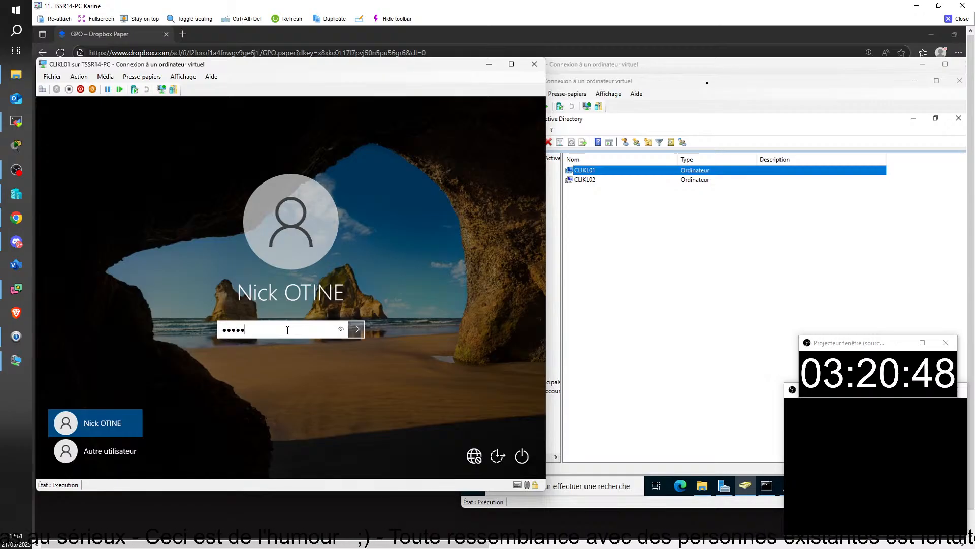
type("••••")
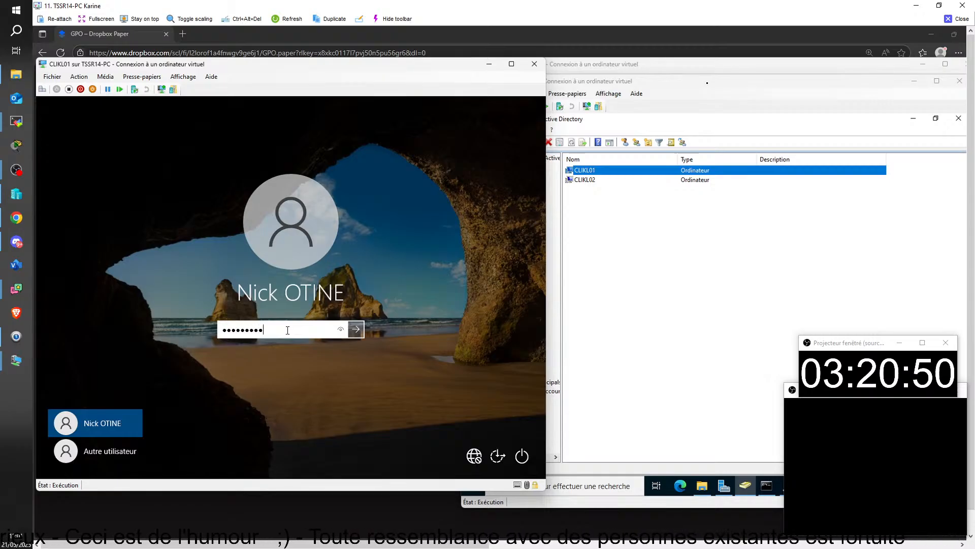
left_click(343, 330)
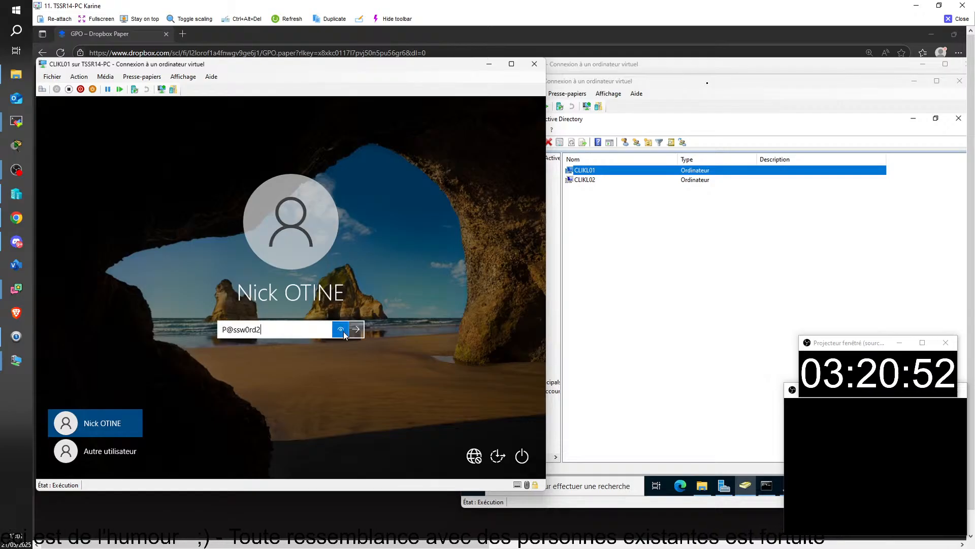
left_click(357, 328)
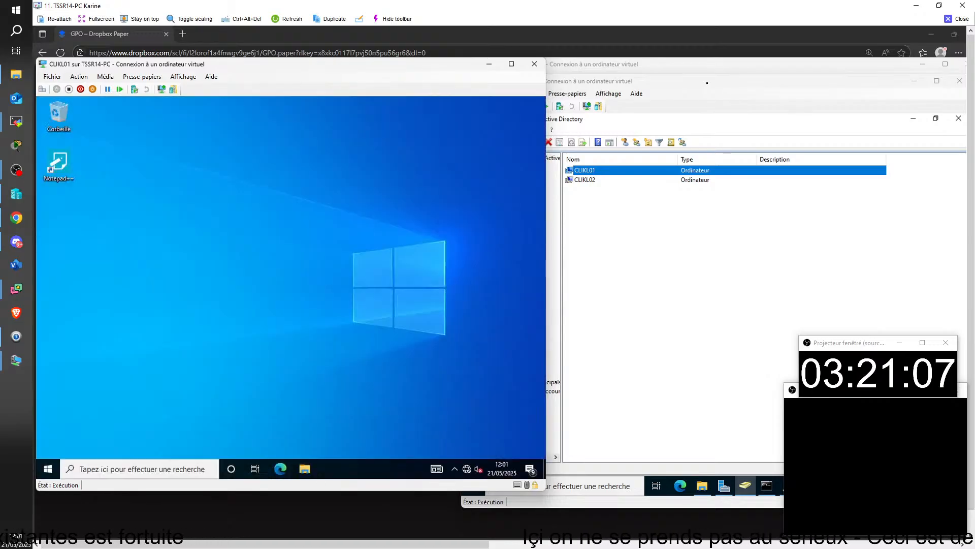
Launch Notepad++ from the CLIKL01 desktop shortcut, then close the remote session window
double_click(66, 164)
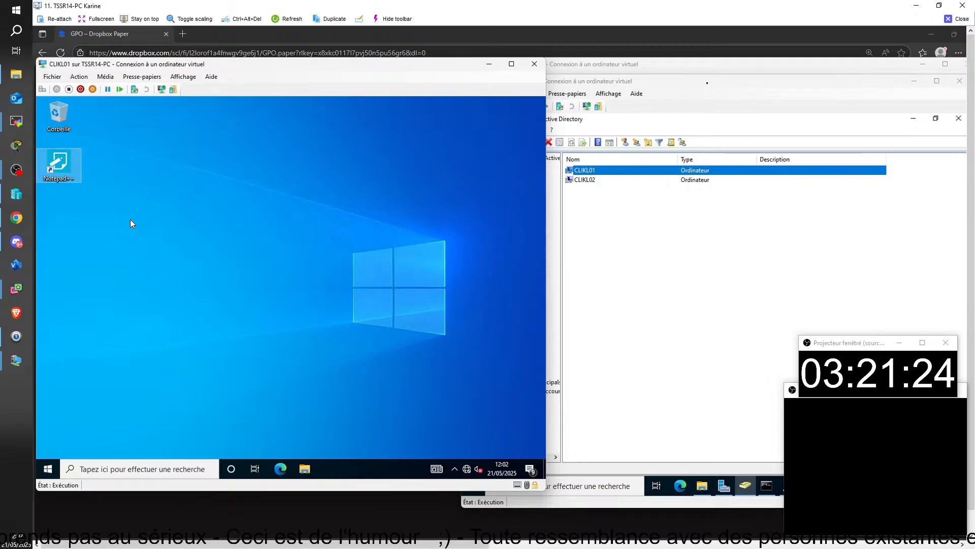
double_click(58, 167)
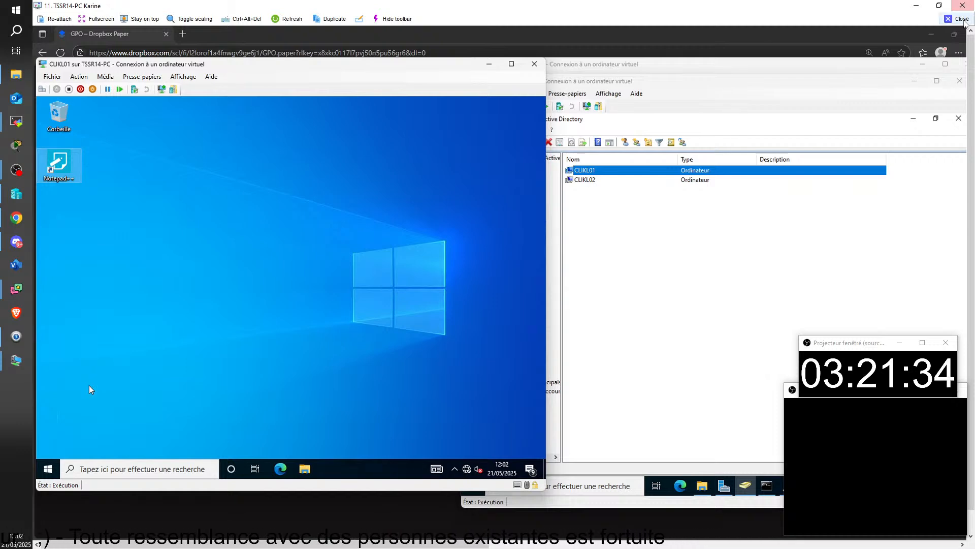
left_click(962, 20)
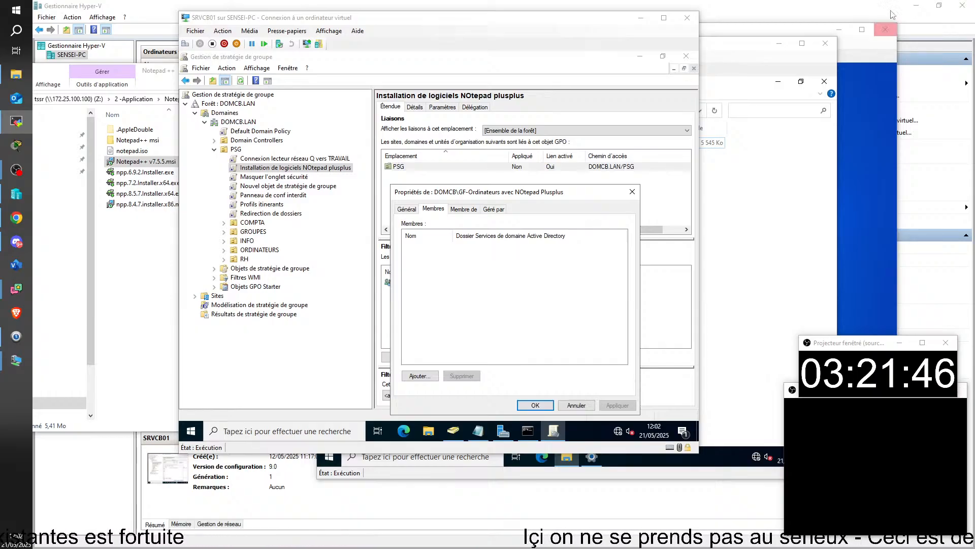
left_click(486, 193)
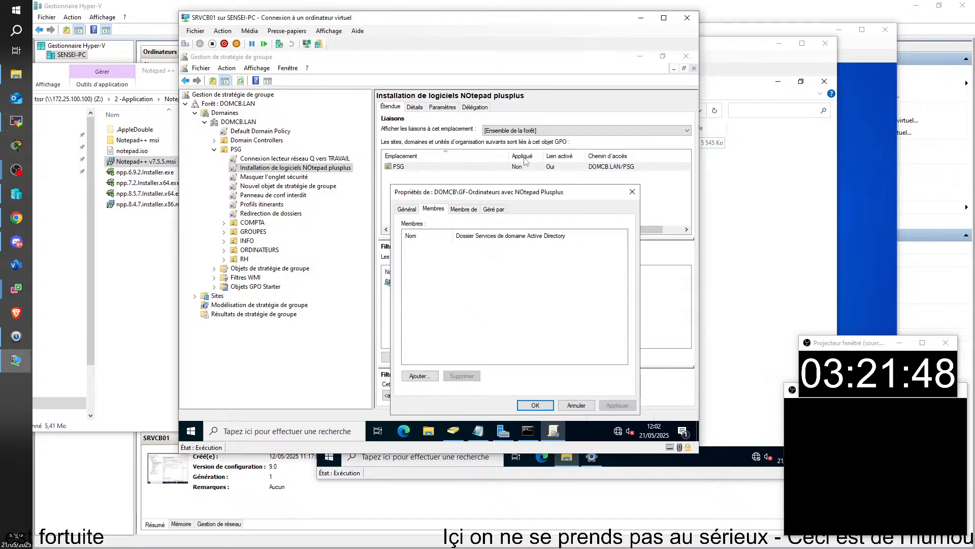
left_click_drag(522, 194, 541, 168)
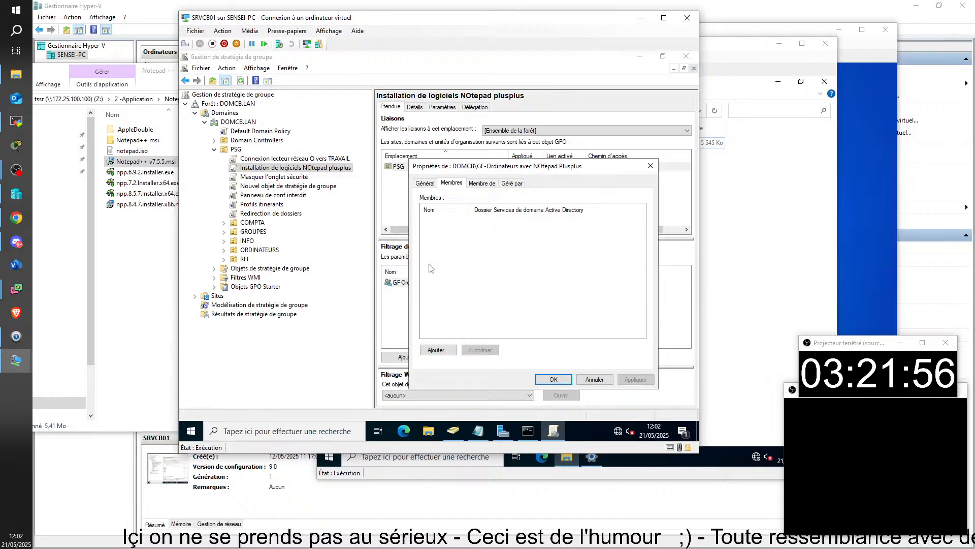
left_click(441, 350)
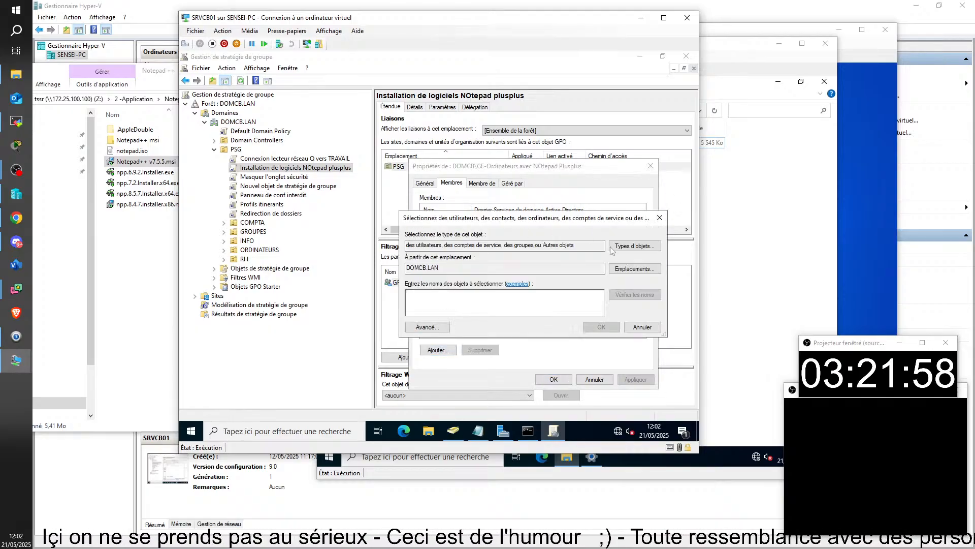
left_click(628, 326)
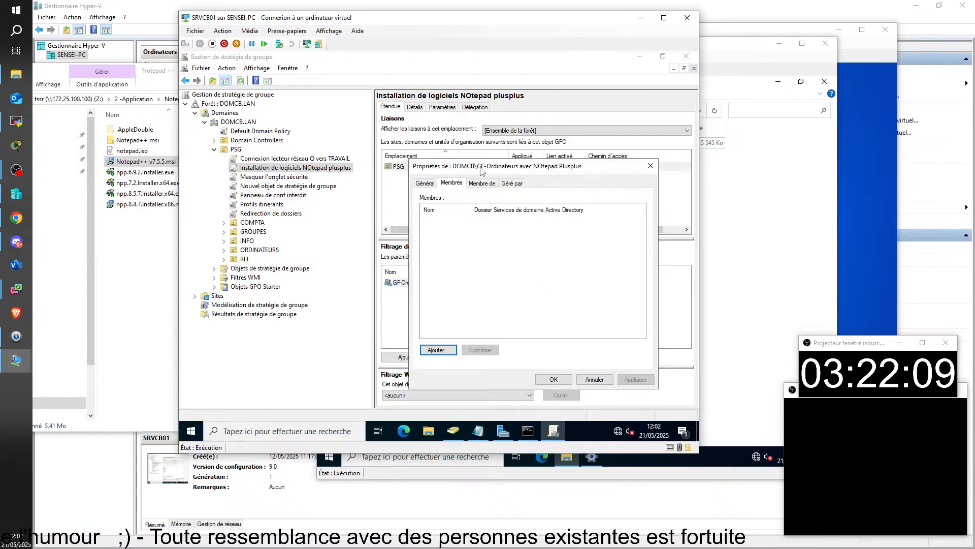
left_click_drag(482, 171, 541, 142)
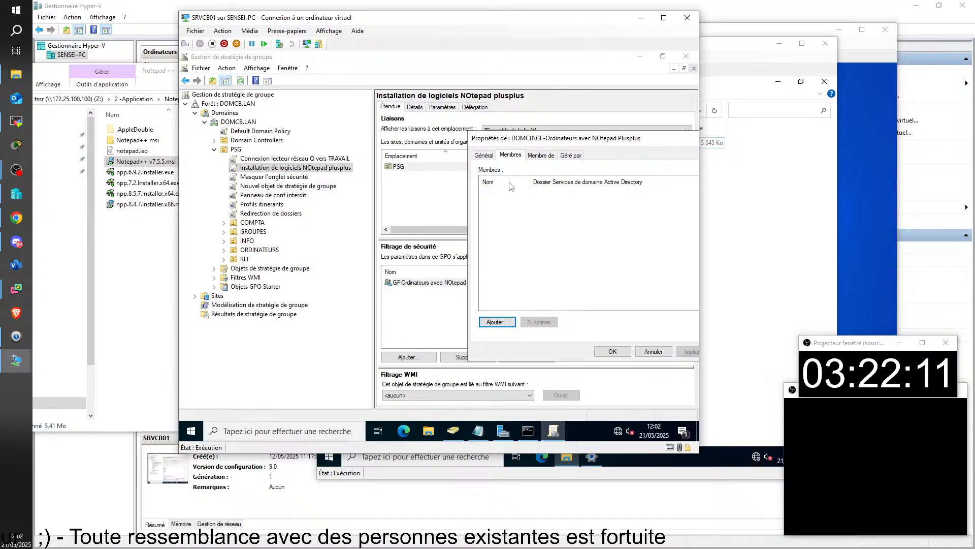
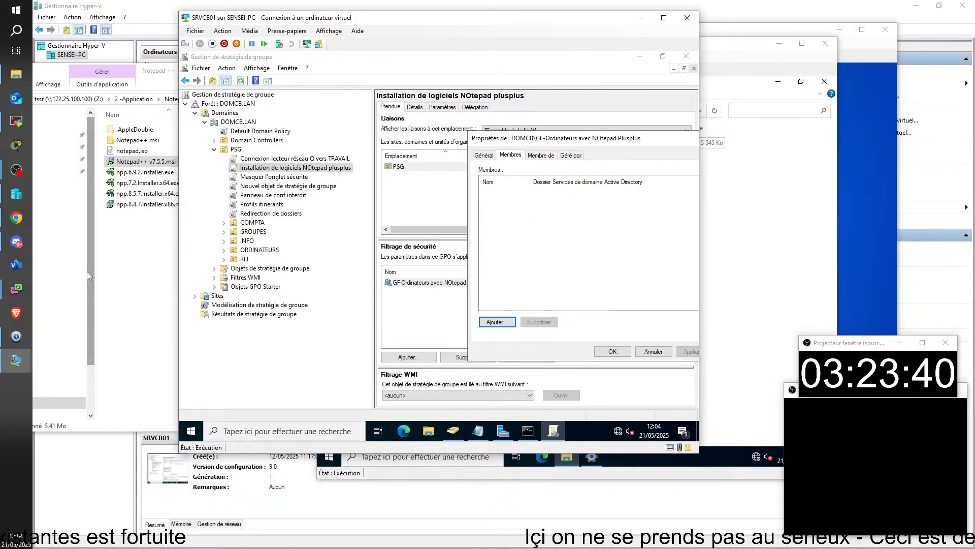
Bring the Notepad ++ installers folder forward and select the npp.8.4.7.installer.x86.msi package
left_click(130, 285)
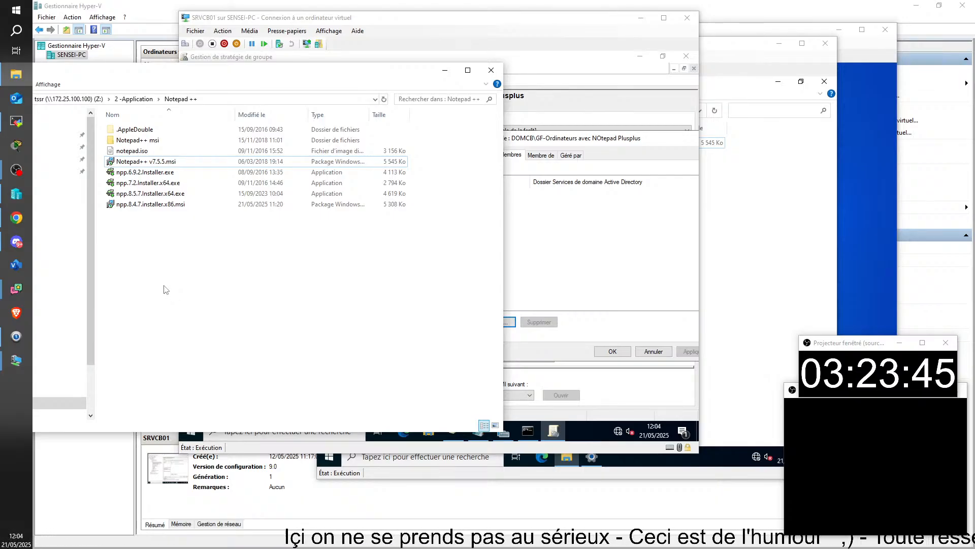
left_click(147, 206)
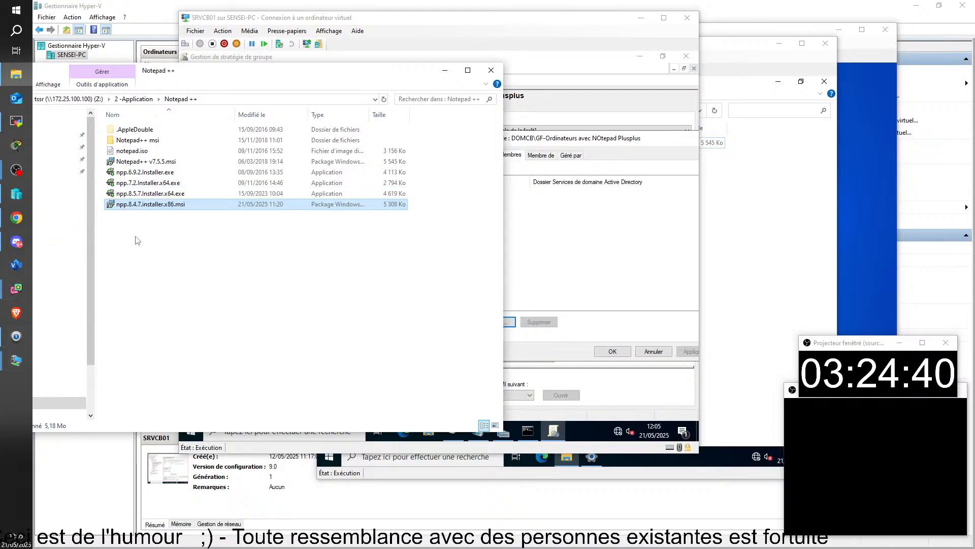
Reselect the npp.8.4.7 MSI, then return to SRVCB01's Group Policy Management console
left_click(156, 250)
left_click(138, 206)
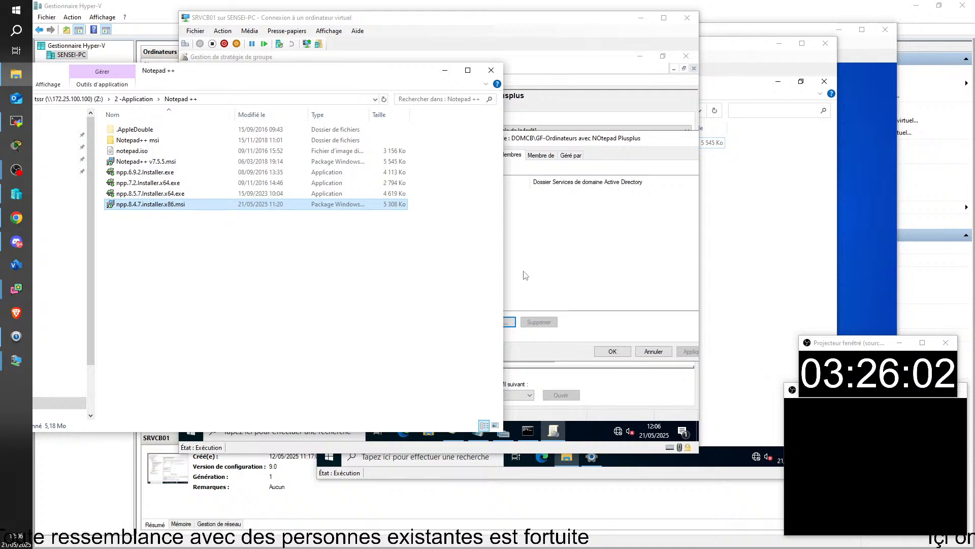
left_click(519, 223)
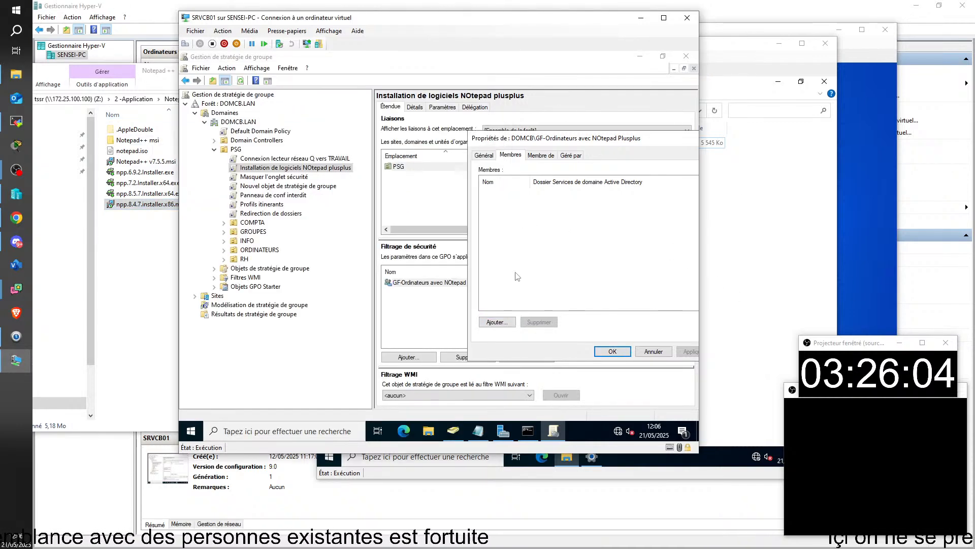
Cancel the group properties and open the Notepad plusplus GPO for editing
left_click(653, 352)
left_click(453, 431)
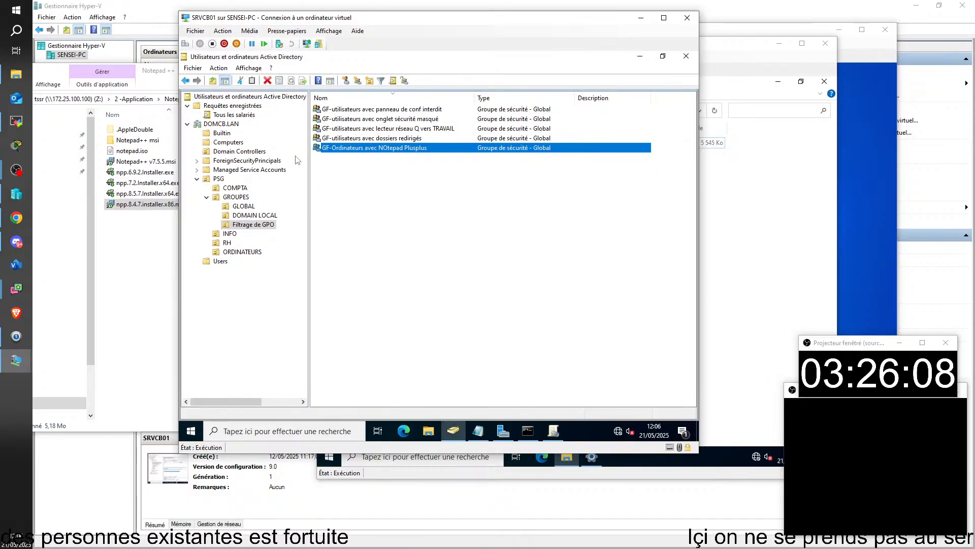
left_click(553, 431)
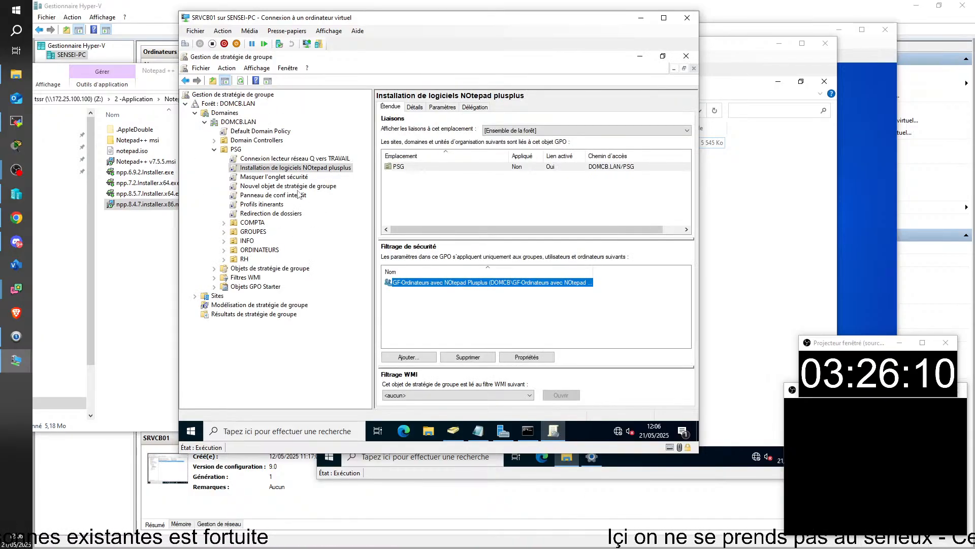
right_click(286, 168)
left_click(374, 183)
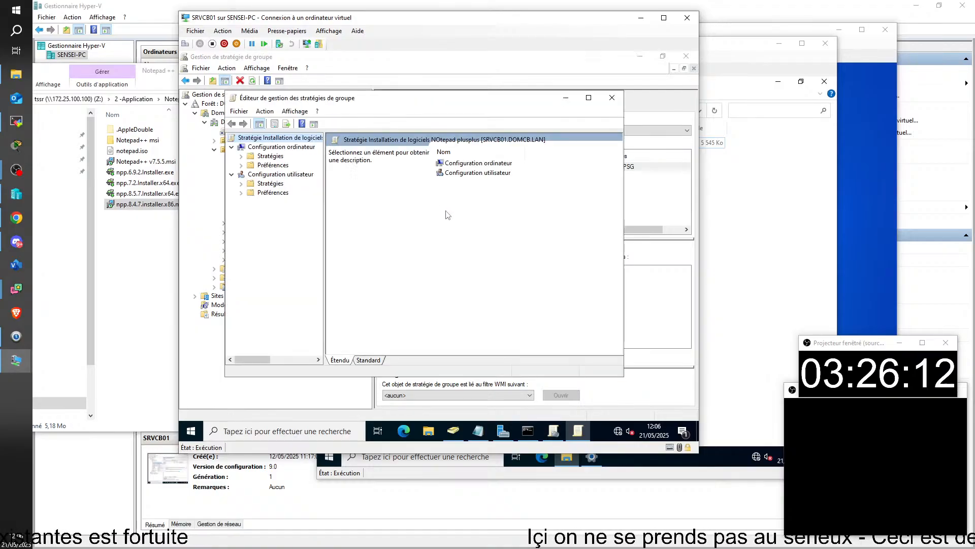
Expand Configuration ordinateur to Installation de logiciel, showing the Notepad++ v7.5.5 package
double_click(269, 157)
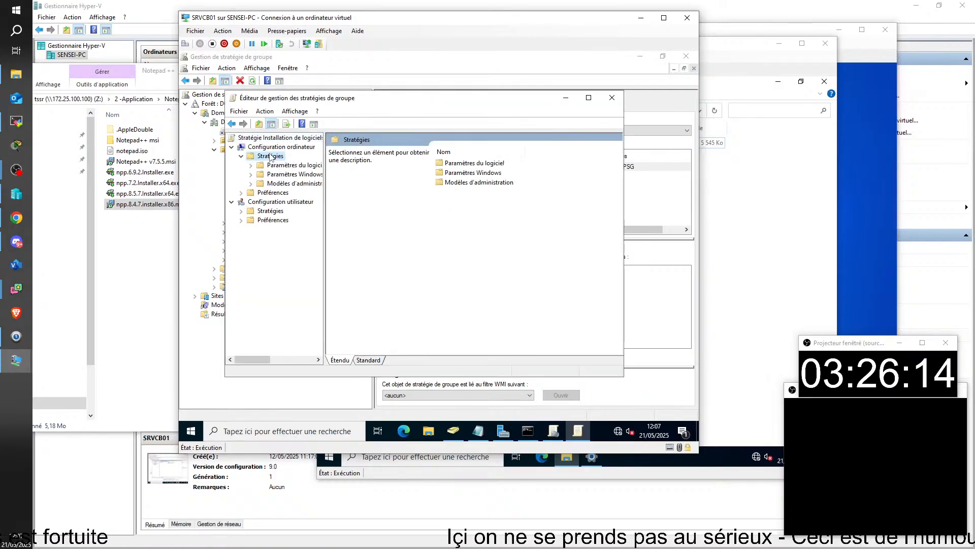
double_click(284, 166)
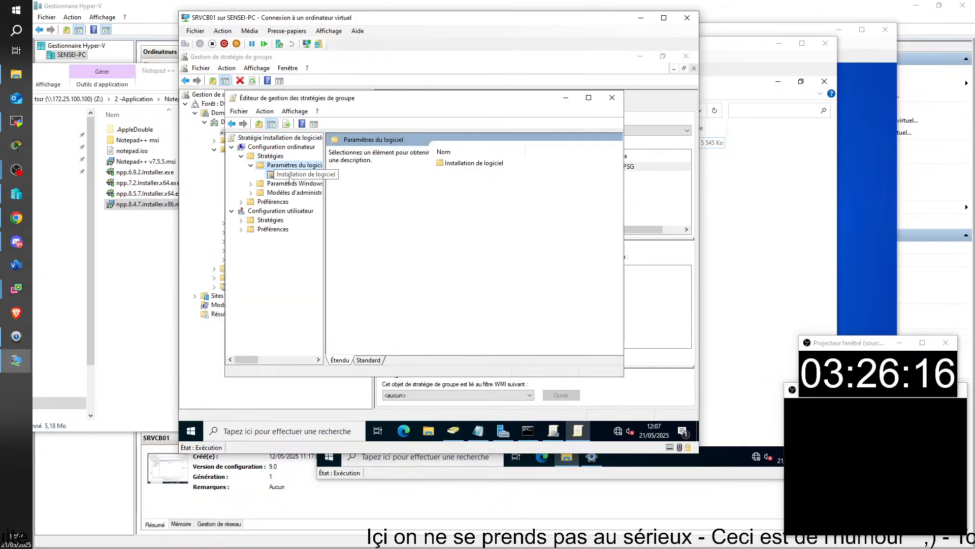
left_click(288, 174)
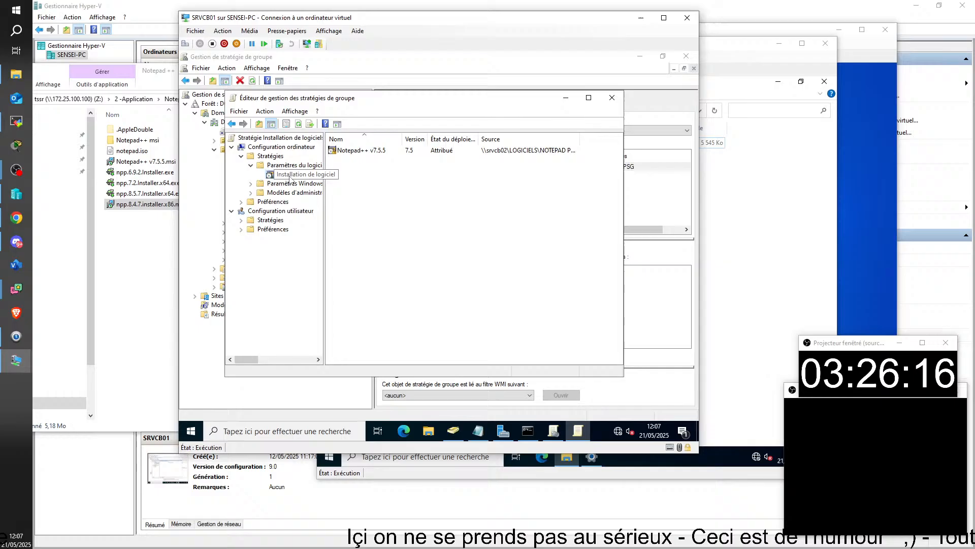
right_click(348, 151)
left_click(295, 205)
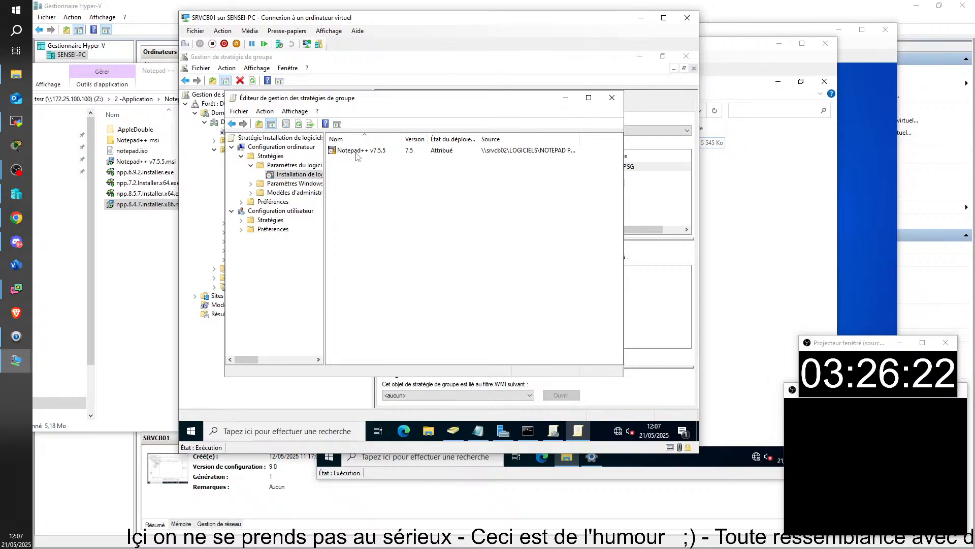
Add a new Notepad++ v7.5.5.msi package with Attribué (assigned) deployment
right_click(307, 176)
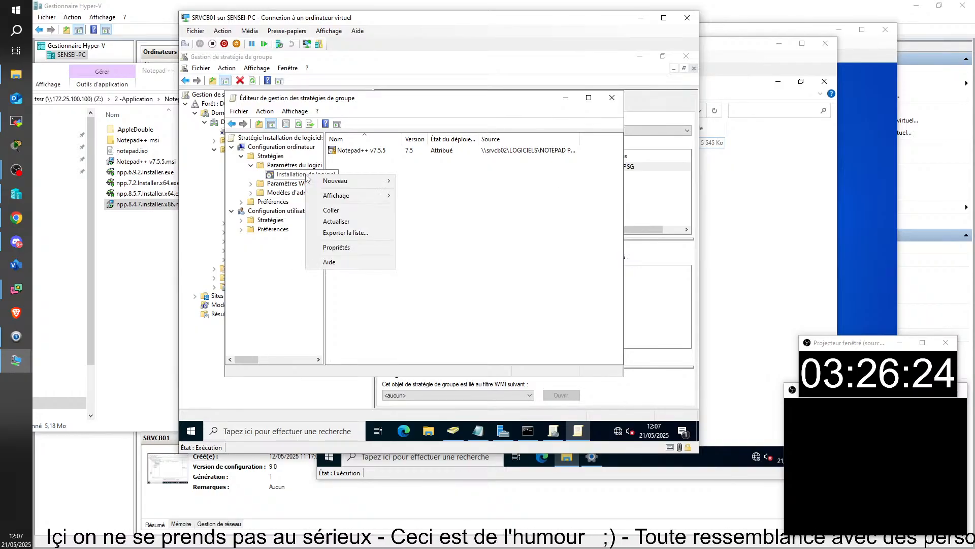
mouse_move(346, 181)
left_click(449, 183)
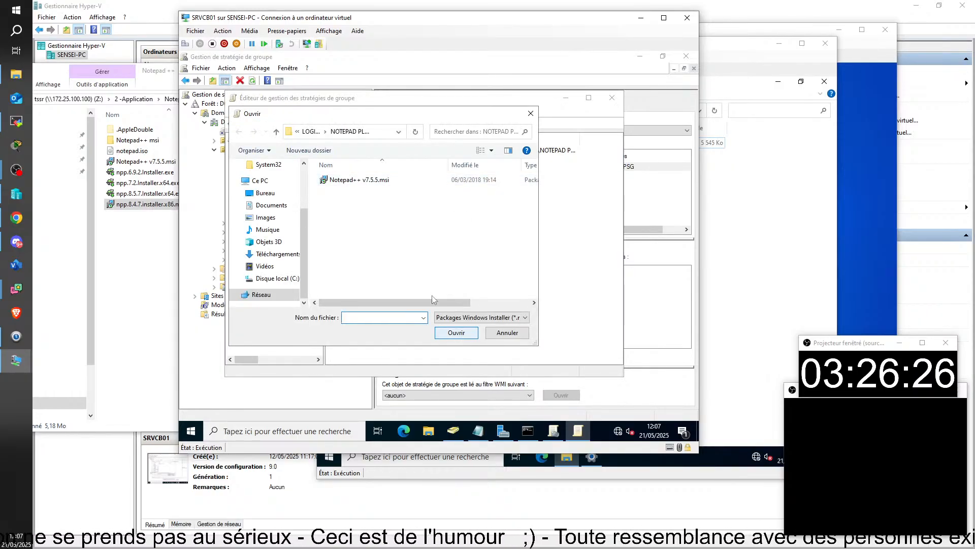
double_click(364, 180)
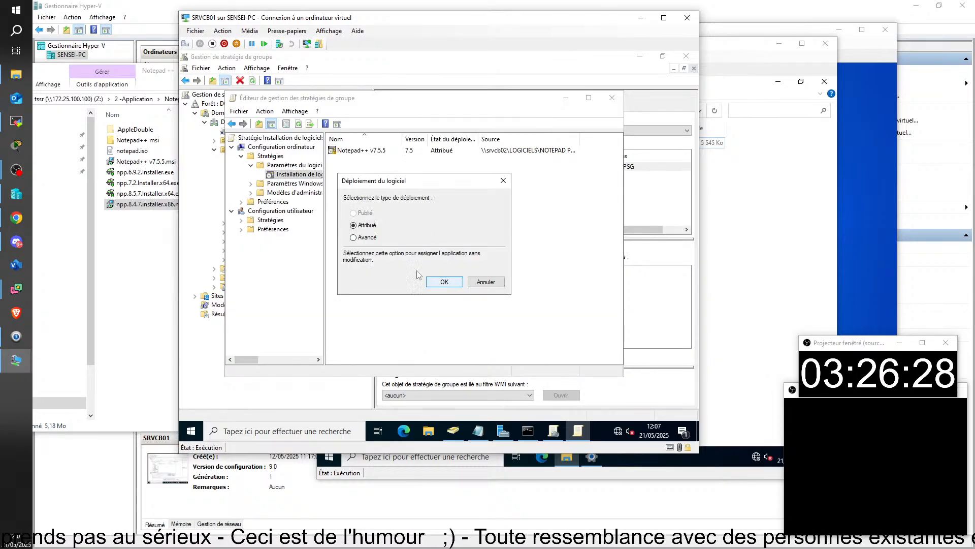
left_click(430, 283)
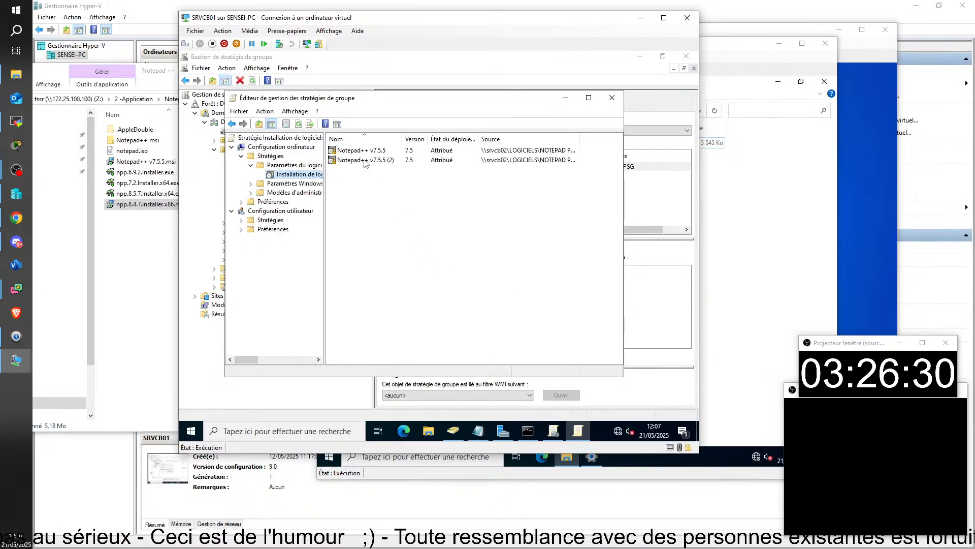
Rename the second Notepad++ package to 'Notepa 8'
left_click(366, 161)
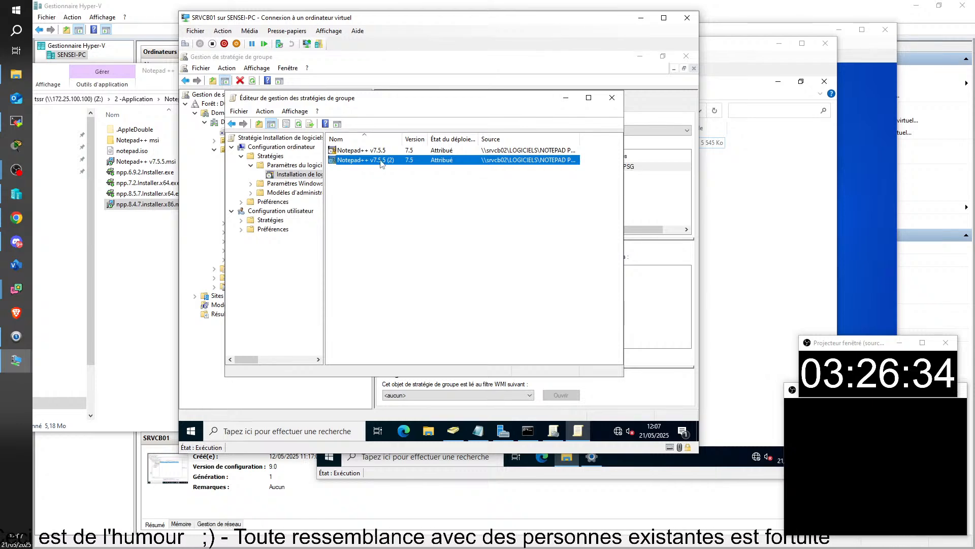
double_click(356, 161)
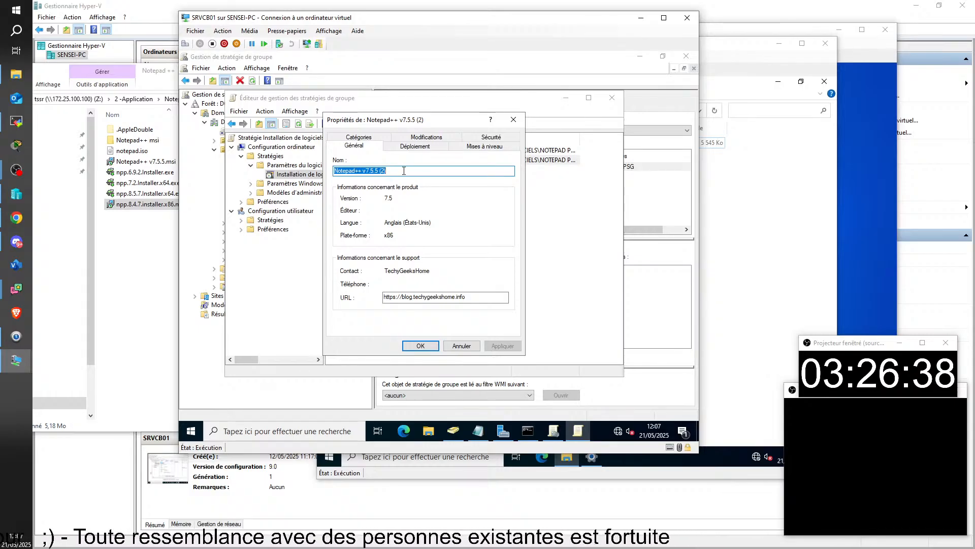
type("Notepa 8")
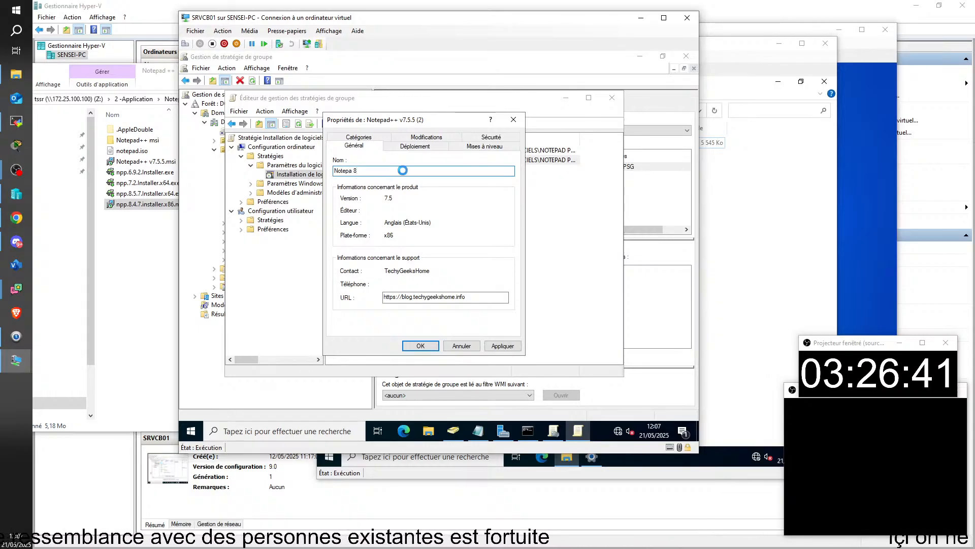
key("Return")
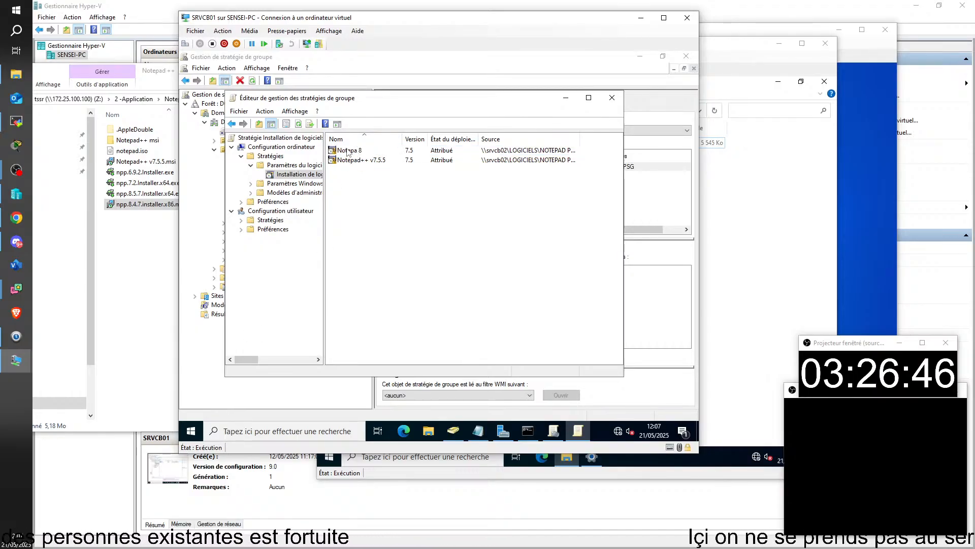
In Notepa 8's Mises à niveau tab, add an upgrade replacing Notepad++ v7.5.5, uninstalling it first
left_click(348, 151)
right_click(349, 151)
left_click(396, 221)
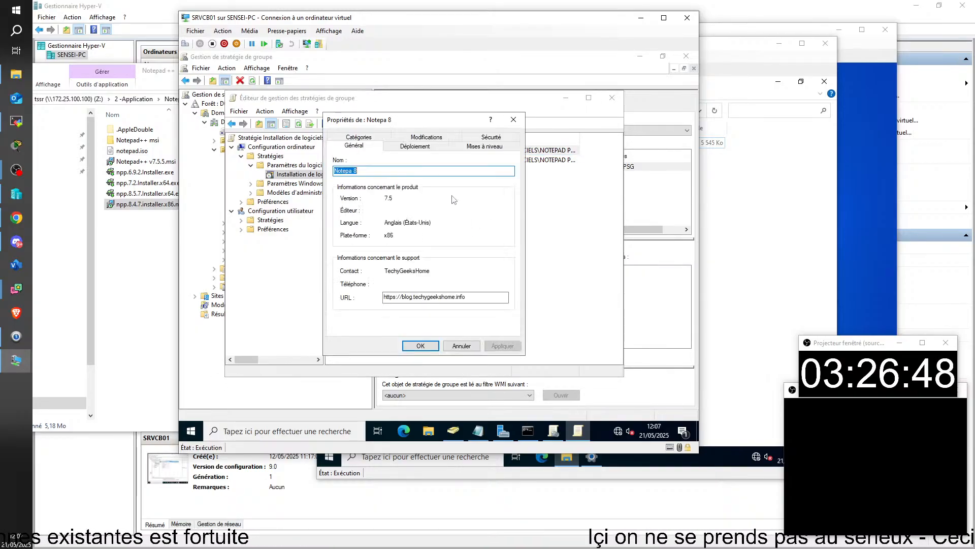
left_click(480, 147)
left_click_drag(442, 124, 546, 115)
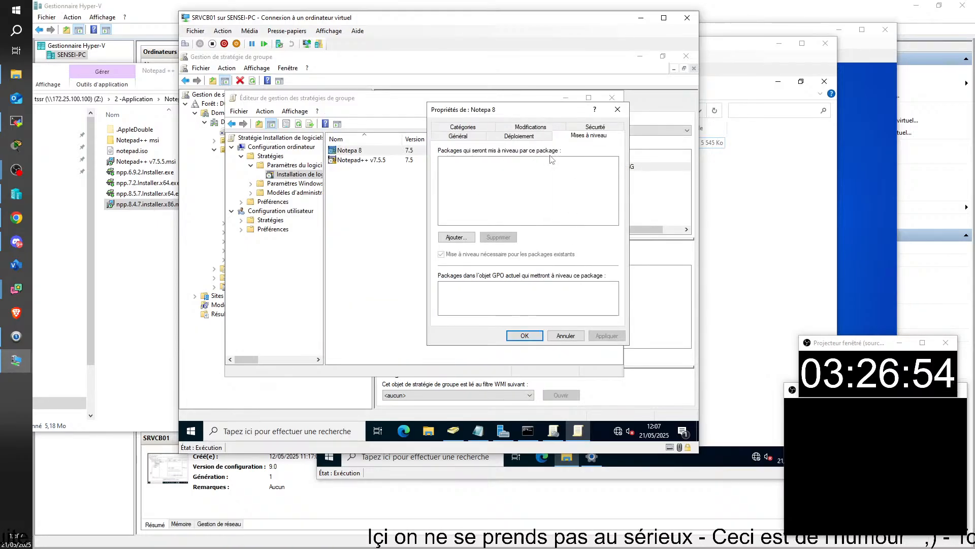
left_click(455, 237)
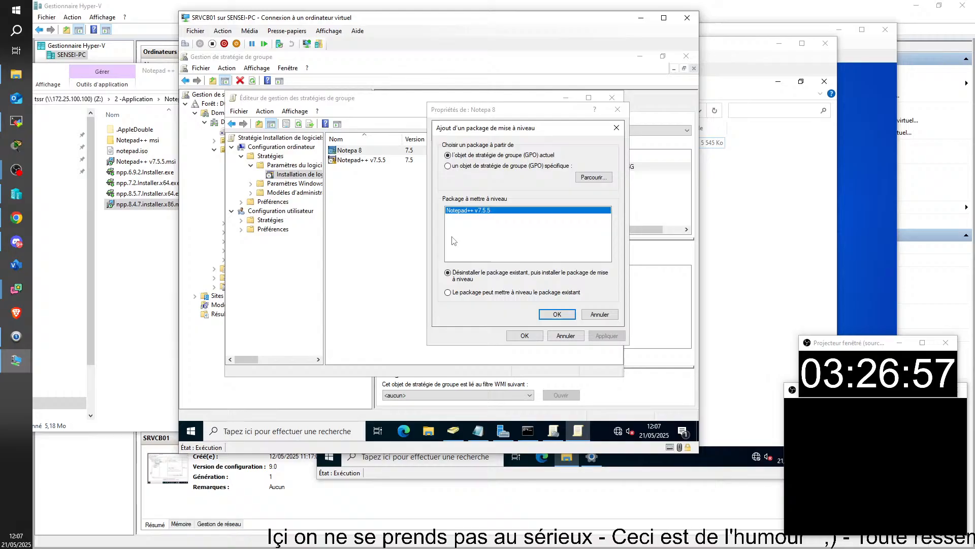
left_click(559, 316)
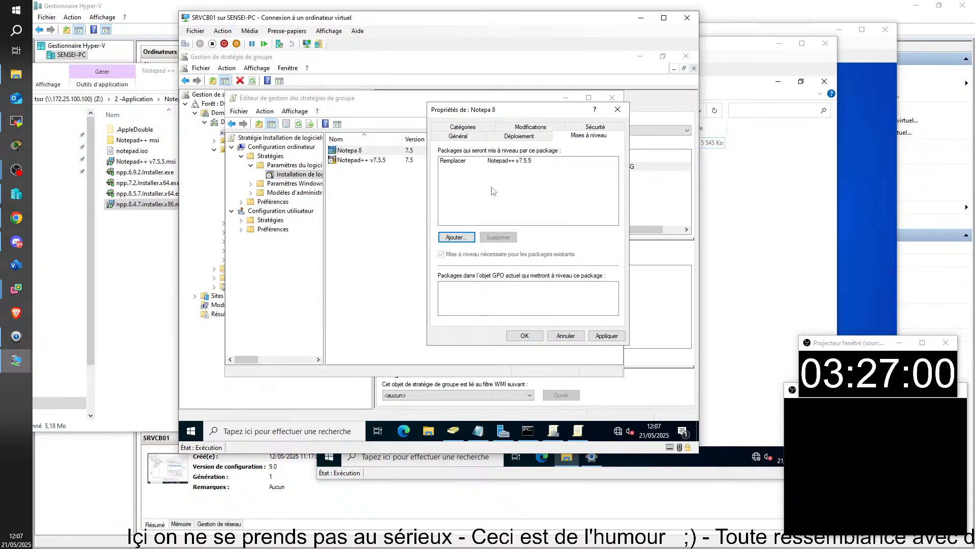
left_click(460, 238)
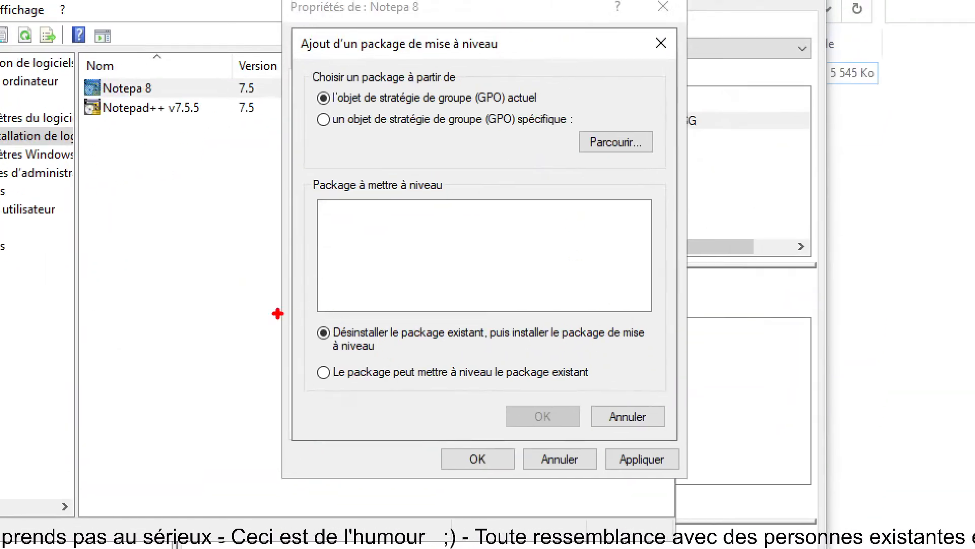
mouse_move(313, 311)
left_mouse_down()
mouse_move(343, 324)
mouse_move(660, 362)
left_mouse_up()
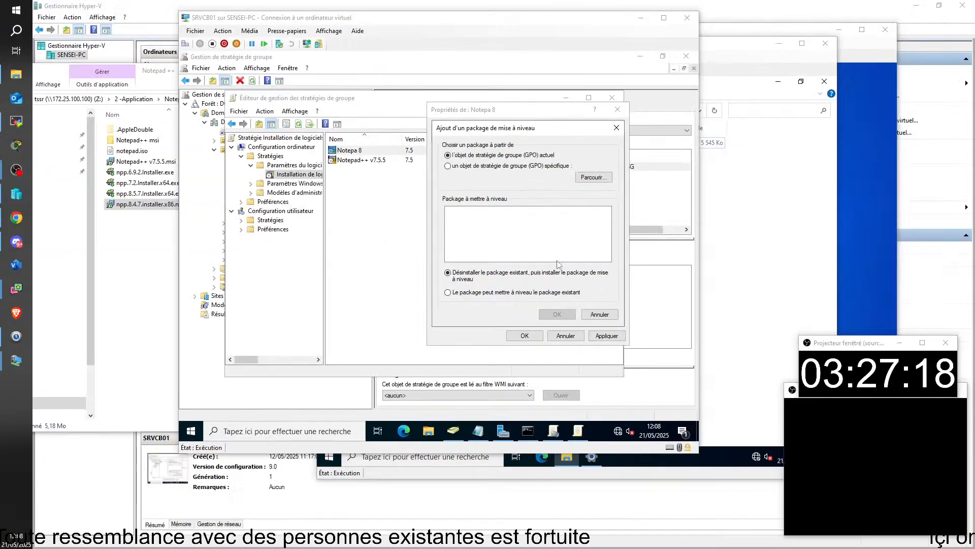
Close the add-upgrade dialog and confirm 'Remplacer Notepad++ v7.5.5' is listed in Notepa 8's upgrades
left_click(526, 335)
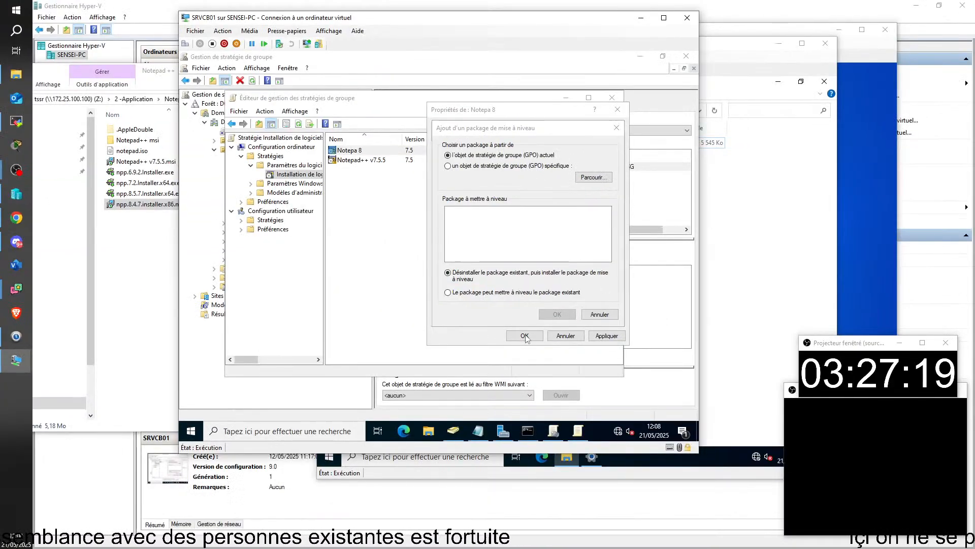
left_click(599, 314)
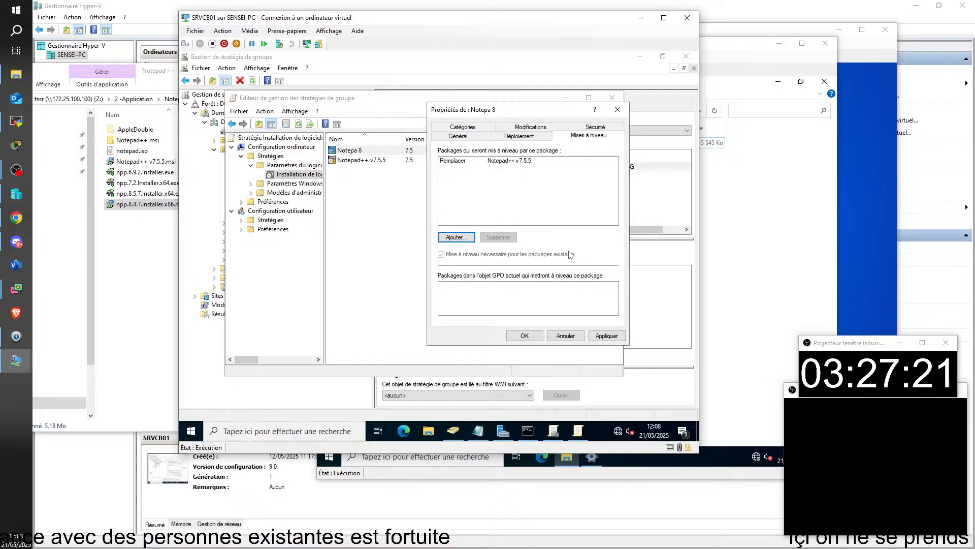
left_click(472, 161)
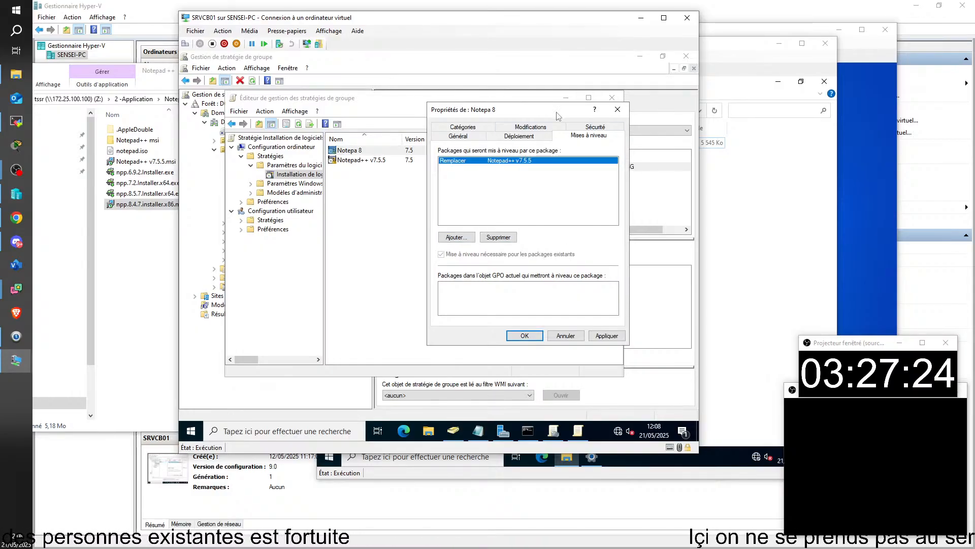
left_click_drag(516, 117, 470, 144)
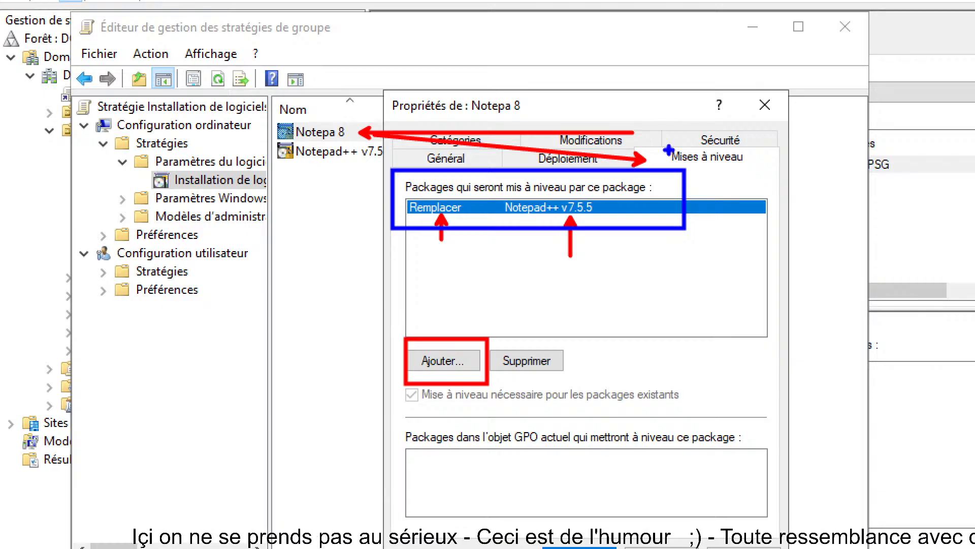
mouse_move(448, 90)
left_mouse_down()
mouse_move(493, 90)
mouse_move(543, 118)
left_mouse_up()
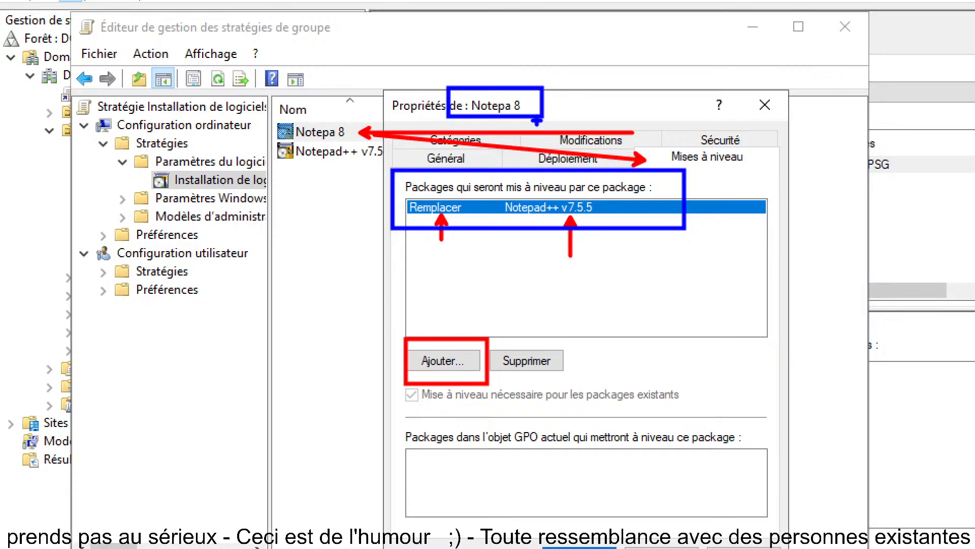
left_click_drag(423, 213, 396, 222)
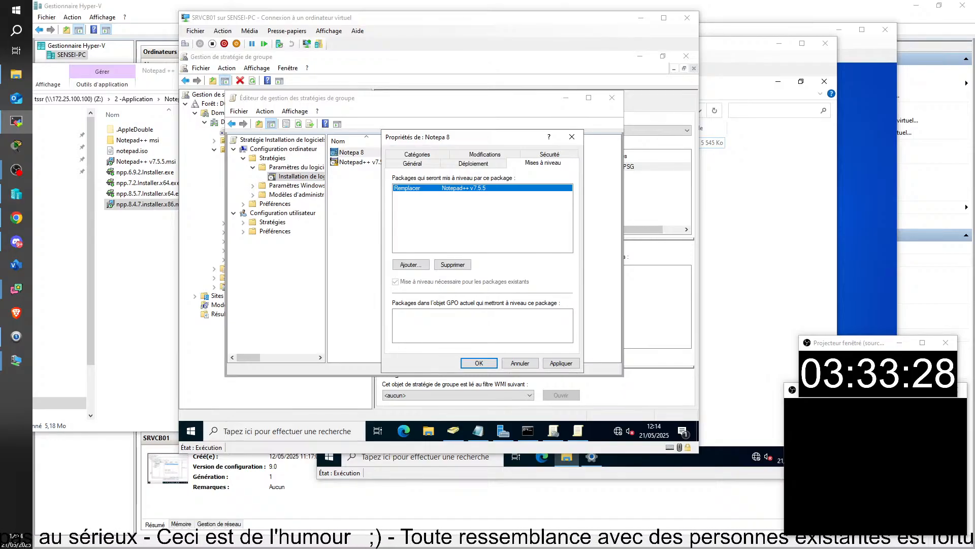
Maximize the client session, run gpresult -r, and scroll through the applied and refused policies
left_click_drag(743, 548, 549, 19)
type("gpres")
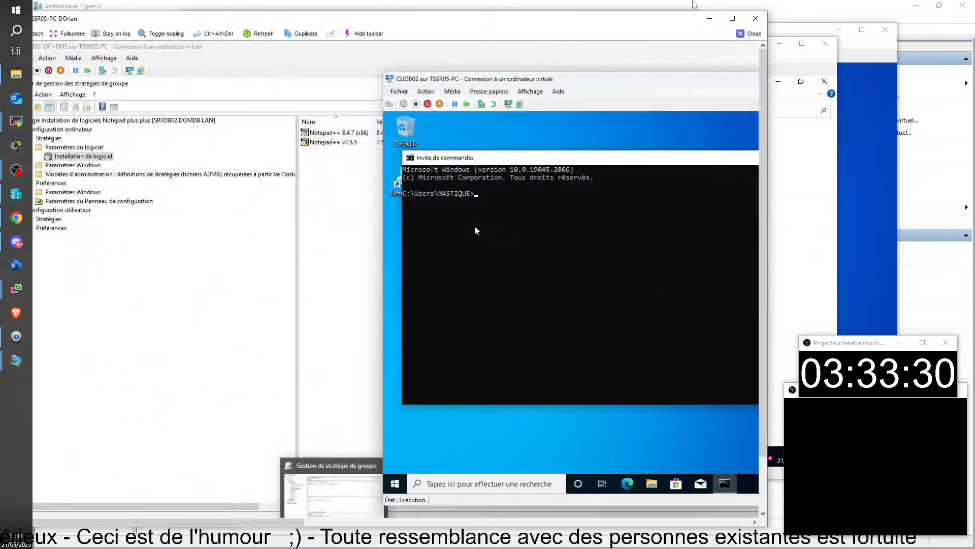
left_click(732, 19)
type("ult -r")
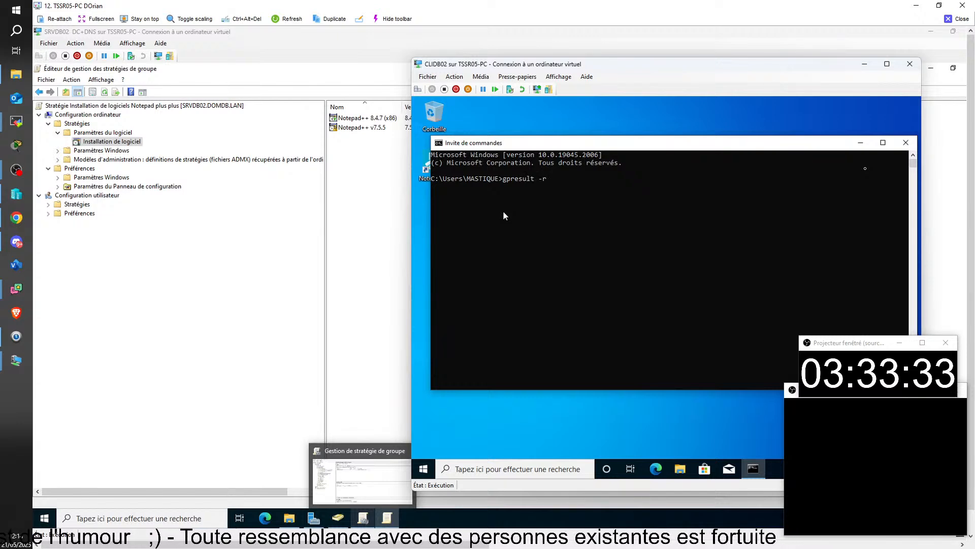
key("Return")
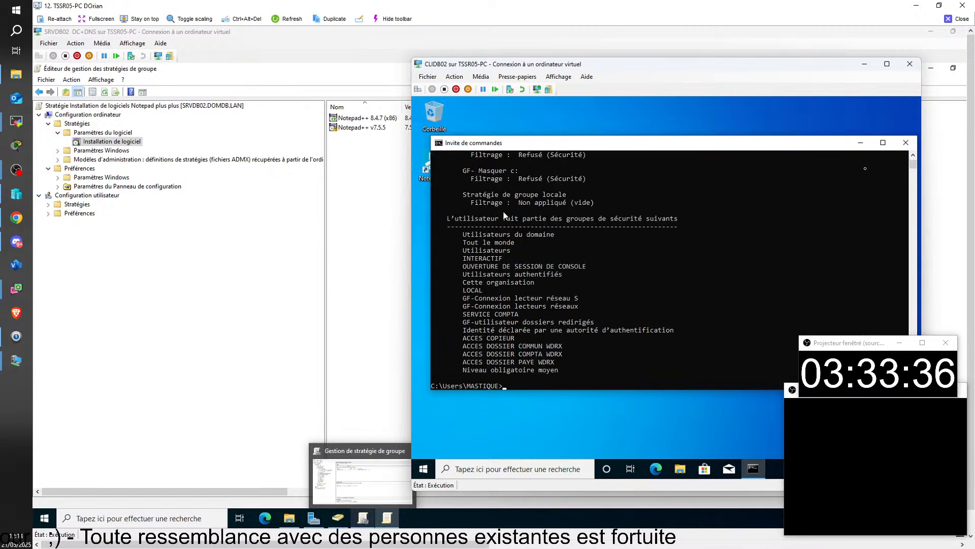
scroll(614, 315, "up", 7)
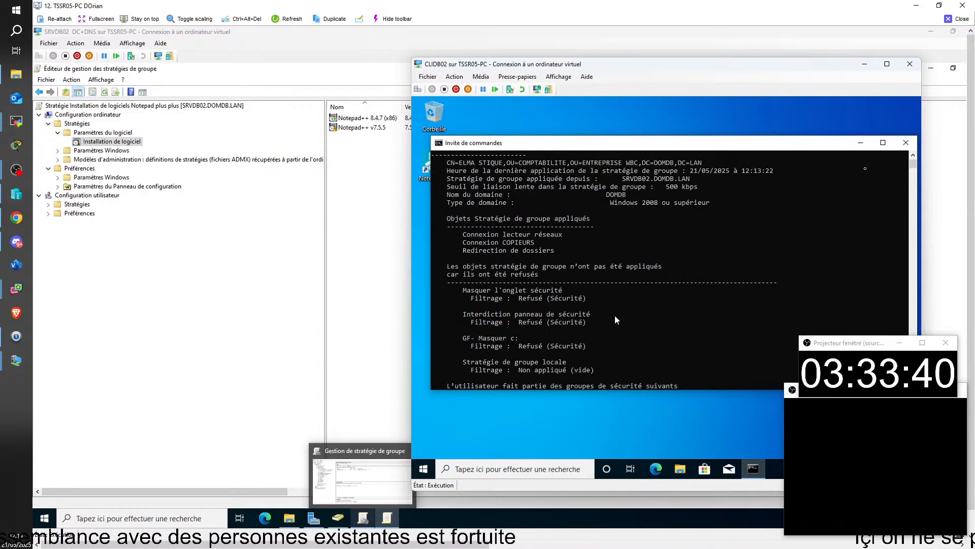
scroll(615, 316, "up", 4)
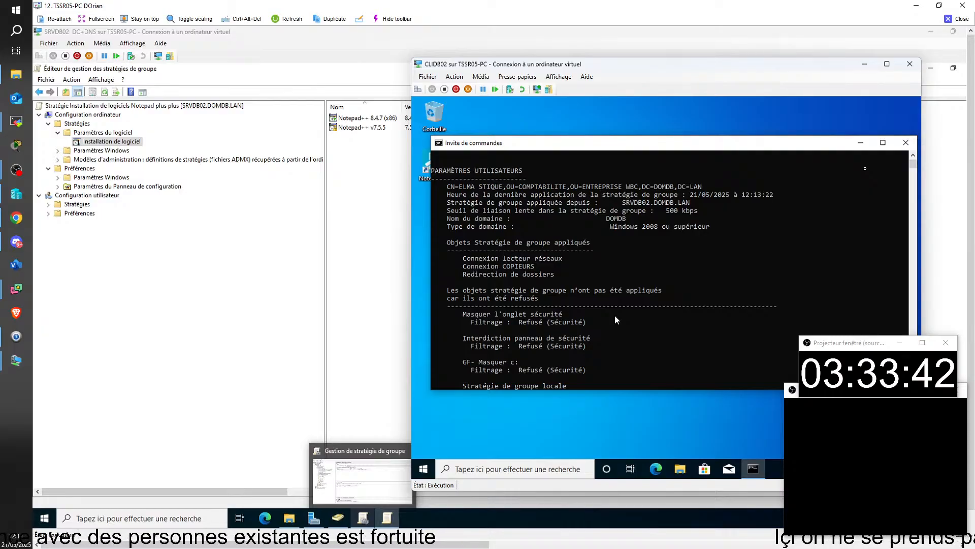
scroll(615, 319, "up", 1)
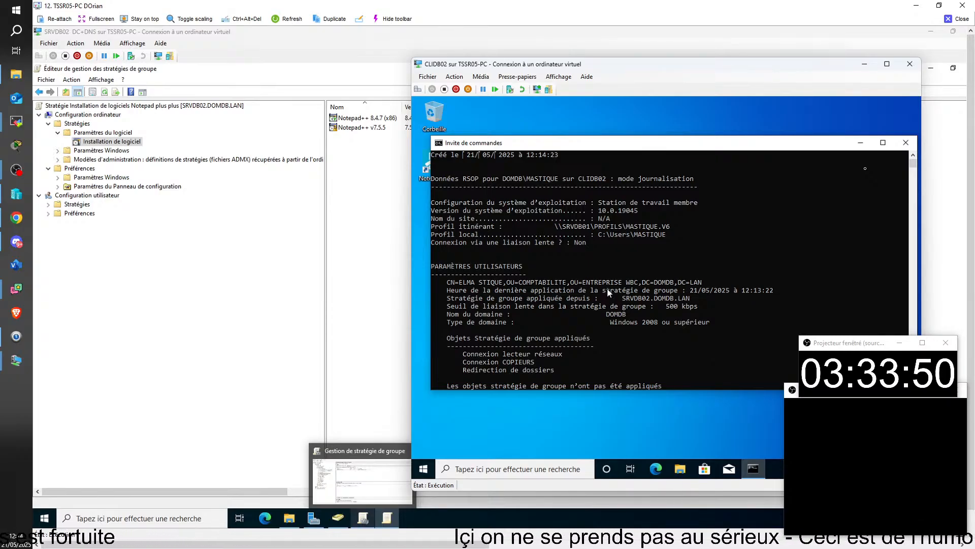
scroll(608, 285, "up", 3)
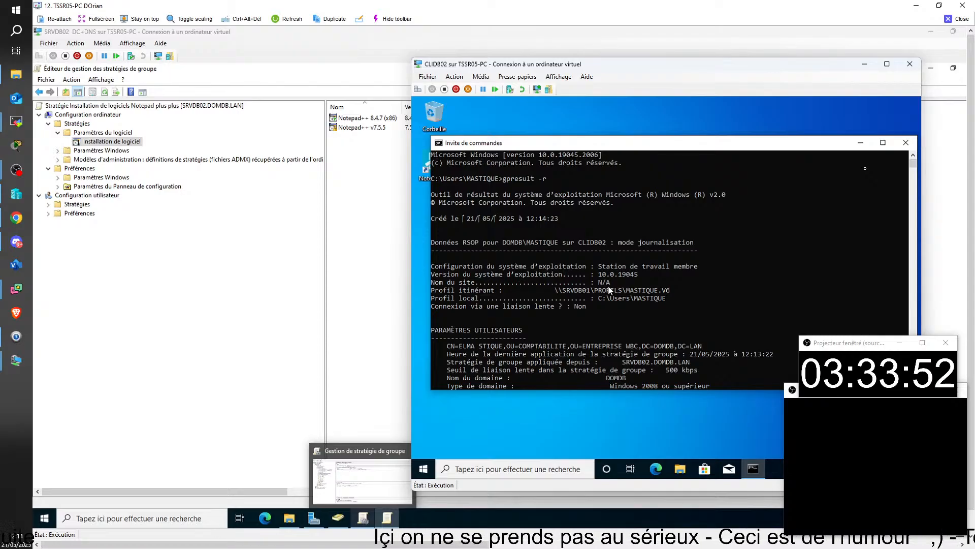
scroll(610, 290, "down", 3)
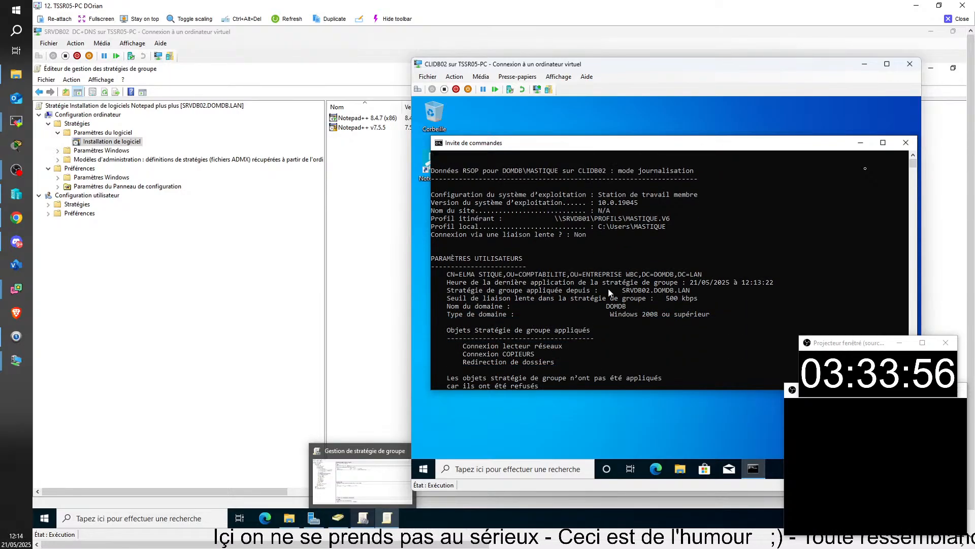
scroll(616, 321, "down", 2)
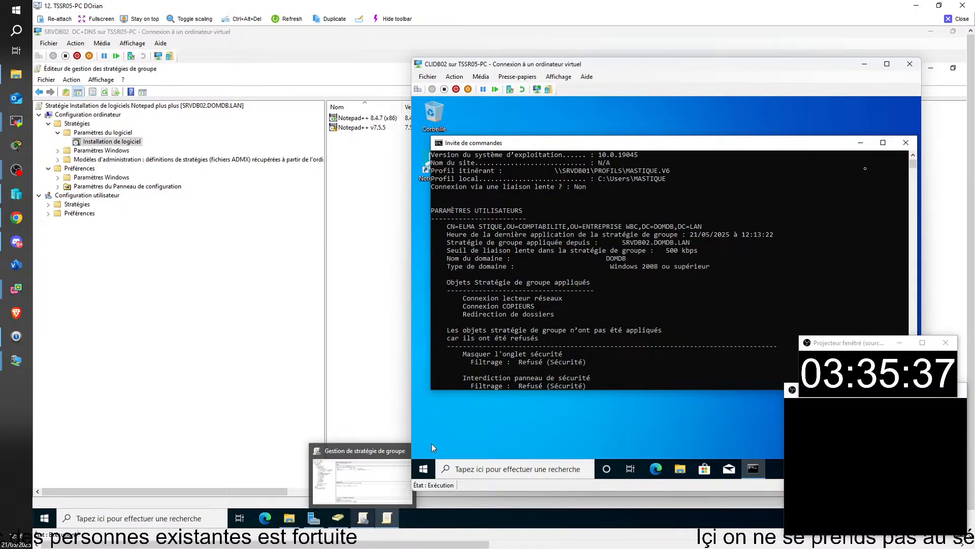
Sign the current user out of the client from the Start menu
left_click(425, 473)
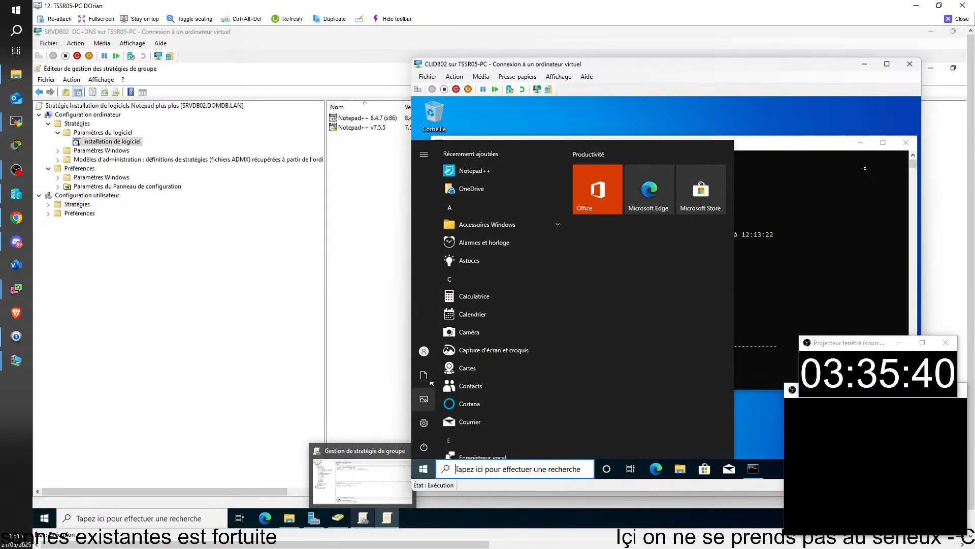
left_click(428, 352)
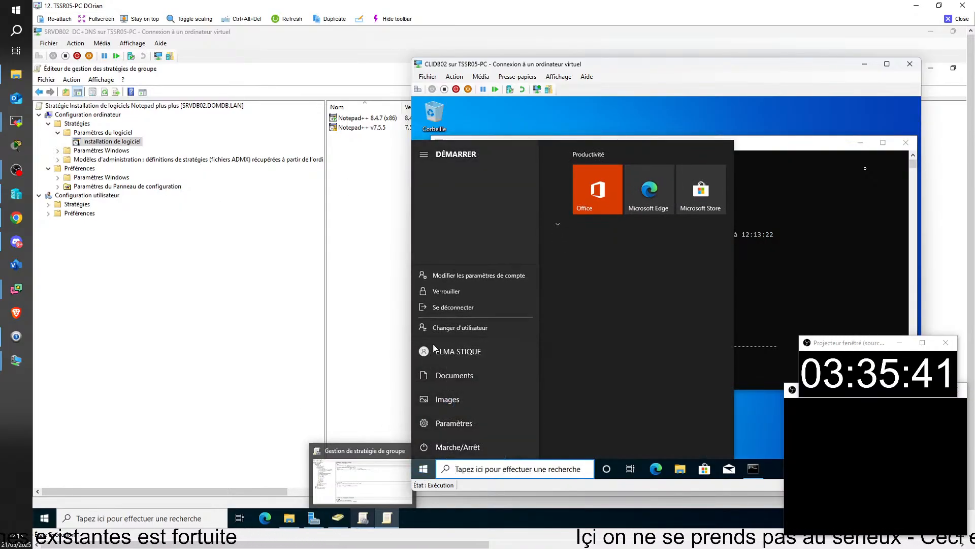
left_click(450, 307)
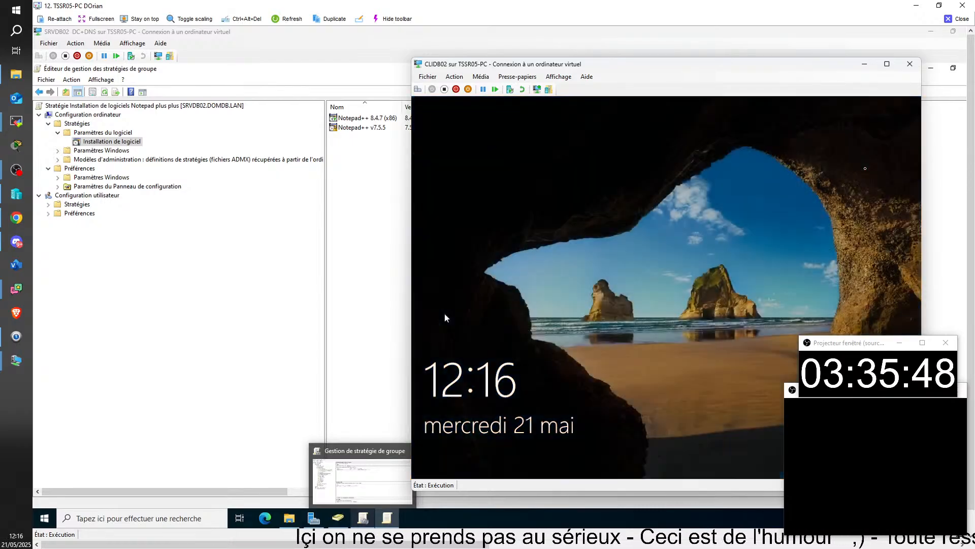
Sign back in to the client with the DOMDB domain administrator account and its password
left_click(666, 326)
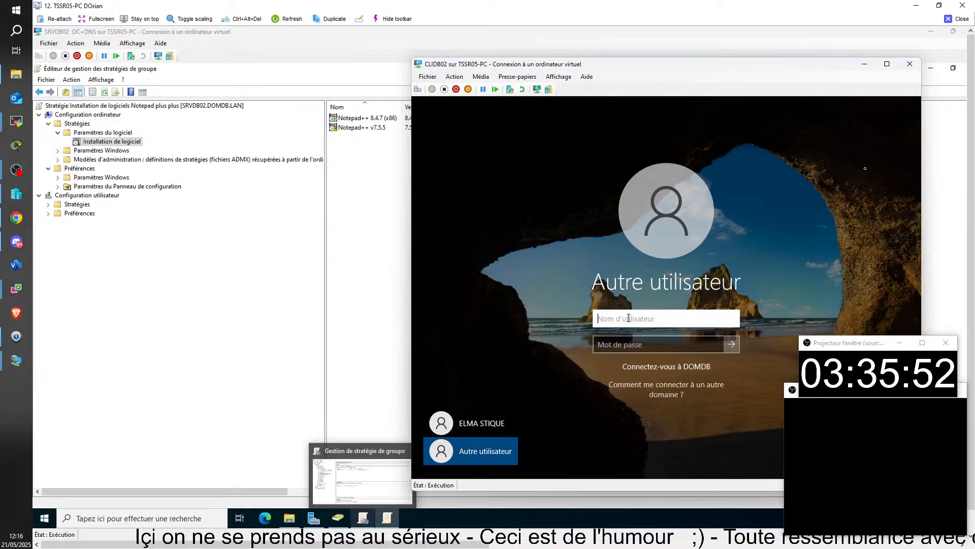
type("DOM")
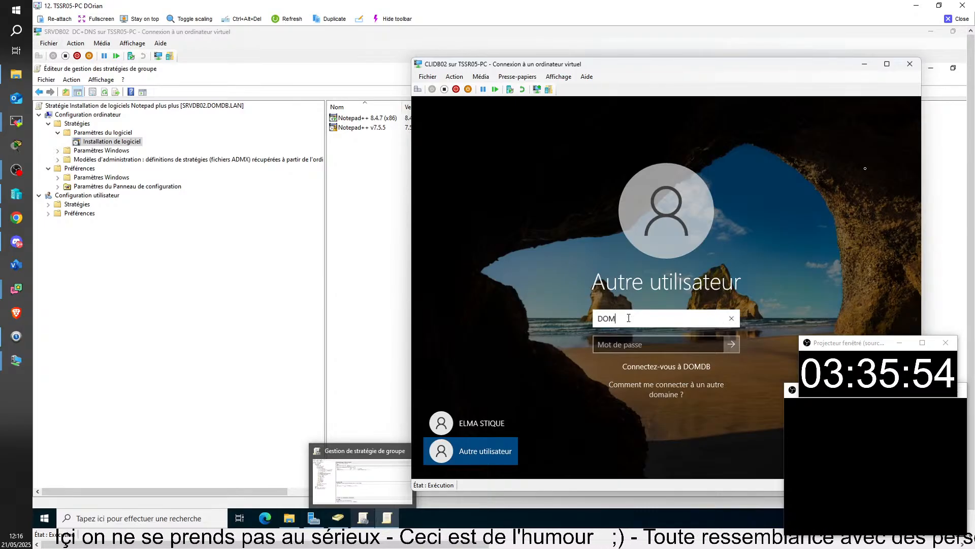
type("DB\\")
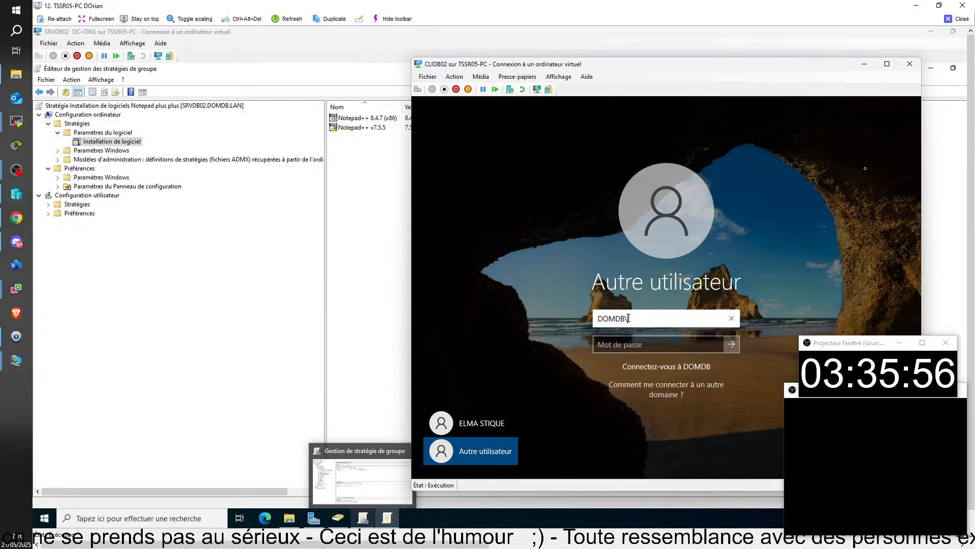
type("ADMINIS")
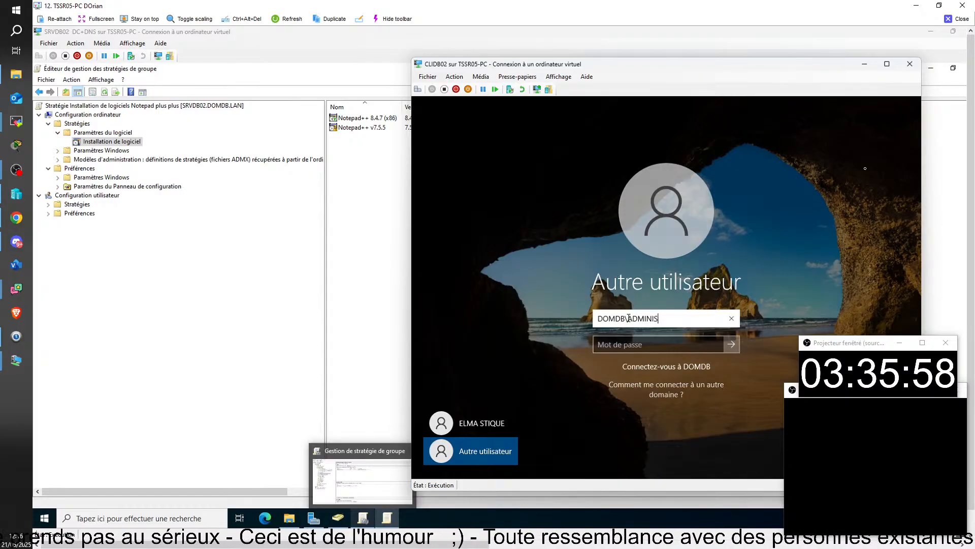
type("TRATEUR")
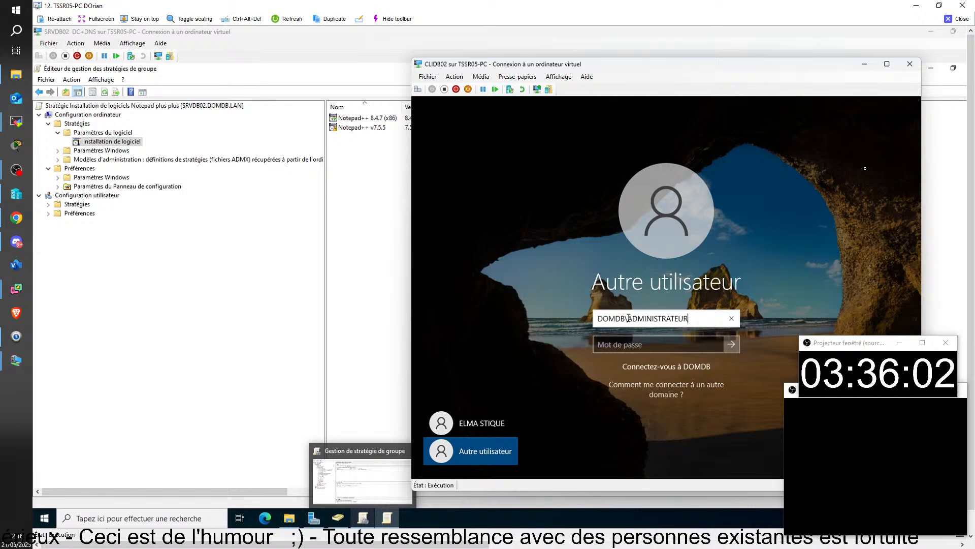
key("Tab")
key("Caps_Lock")
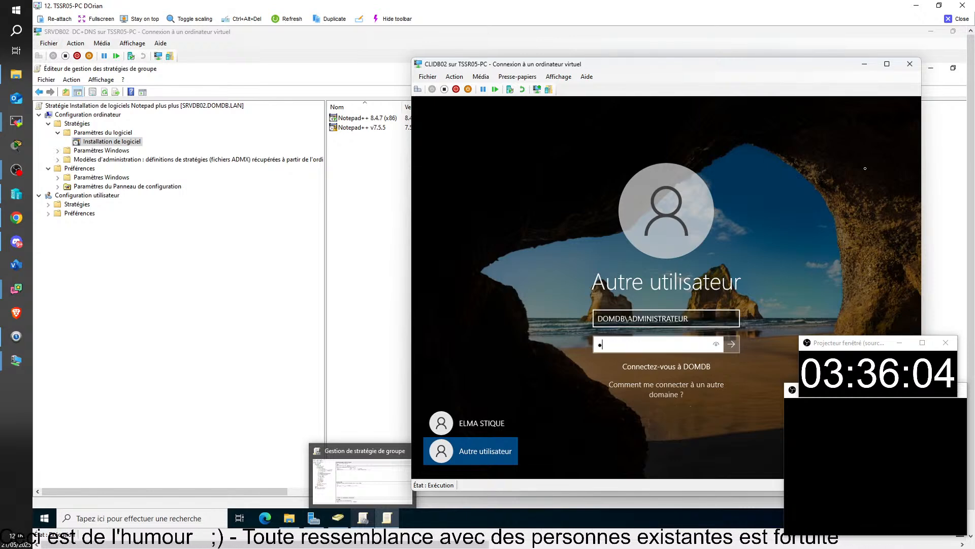
type("•••••••")
key("Return")
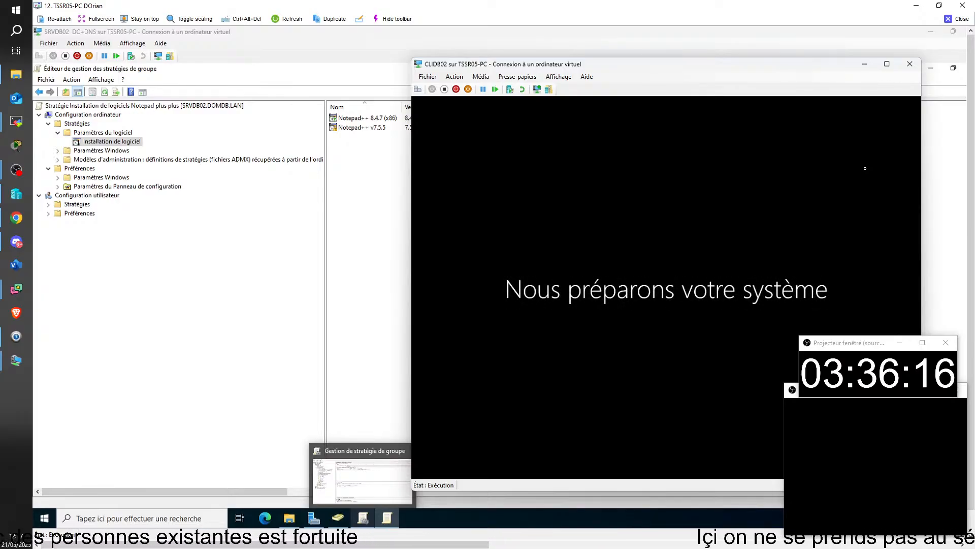
Move the CLIDB02 window left while the administrator desktop with its Notepad++ shortcut loads
left_click_drag(638, 66, 417, 62)
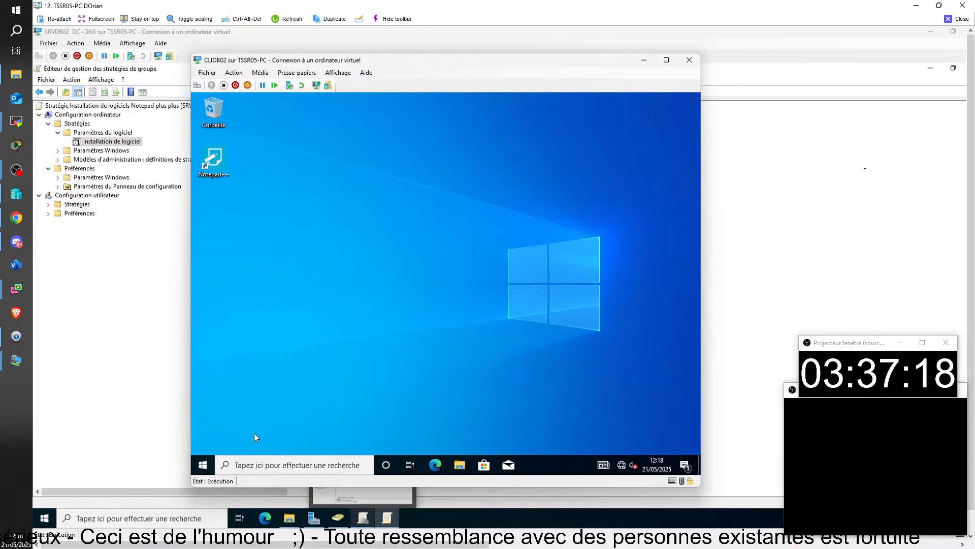
Open a Command Prompt via search for cmd and run gpresult -r as administrator
left_click(242, 464)
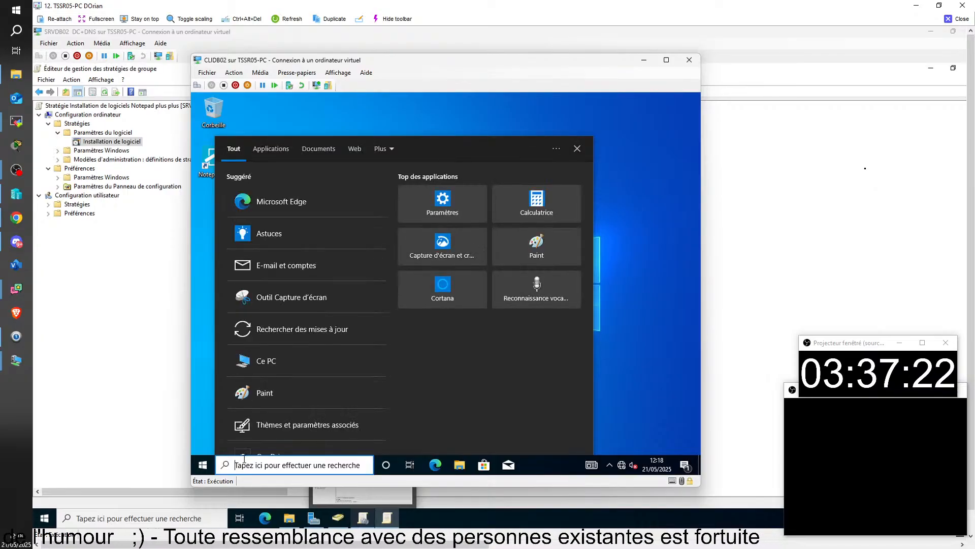
type("cmd")
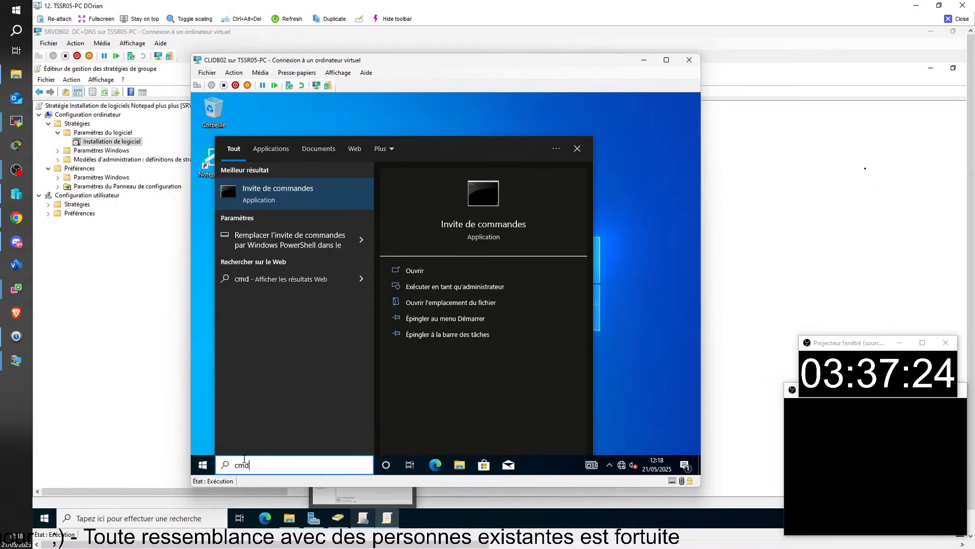
left_click(274, 196)
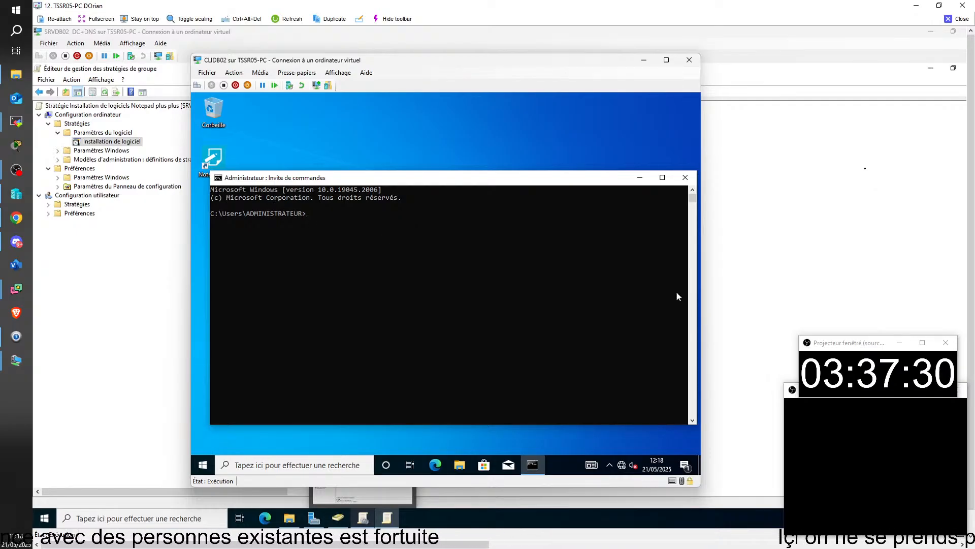
type("gpresult ")
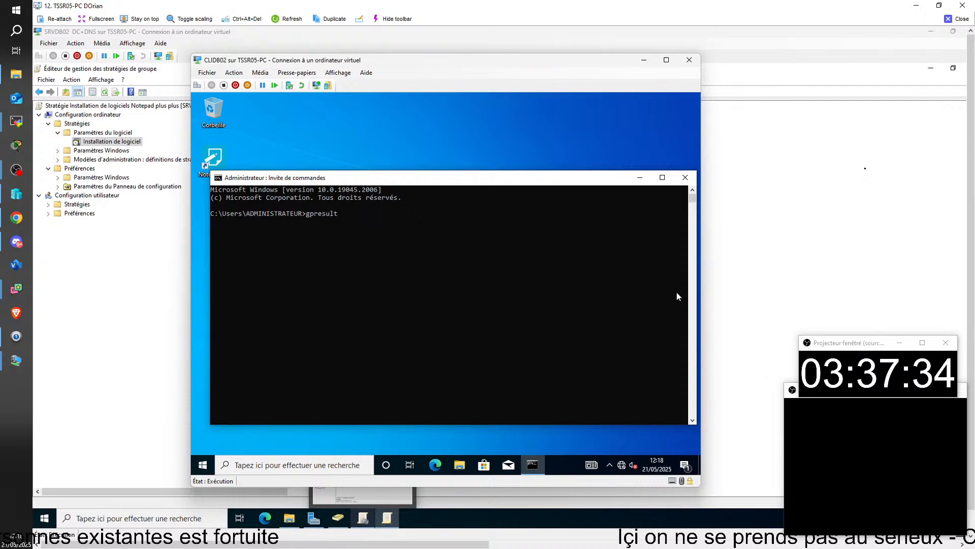
type("-r")
key("Return")
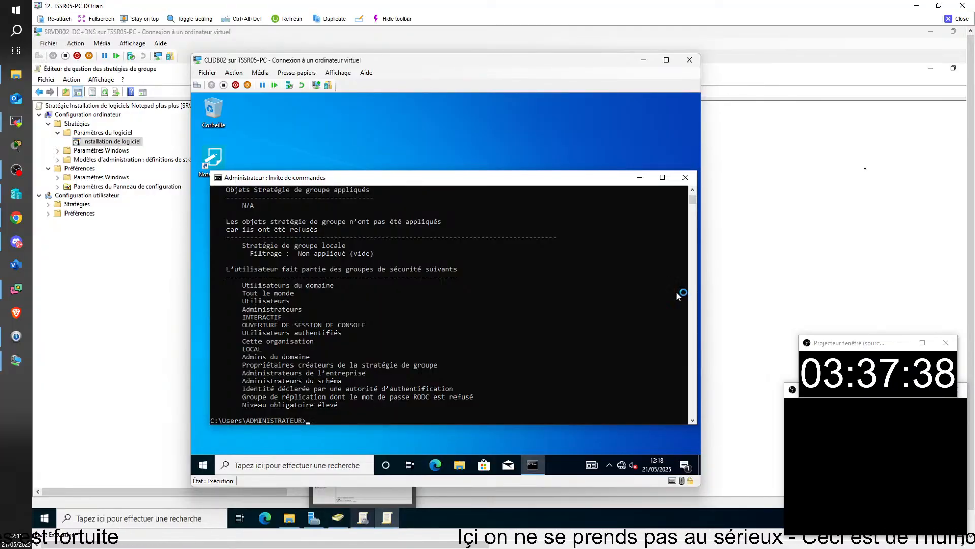
Scroll the output to confirm the 'Installation de logiciels Notepad plus plus' GPO applies, then get a fresh prompt
scroll(371, 285, "up", 5)
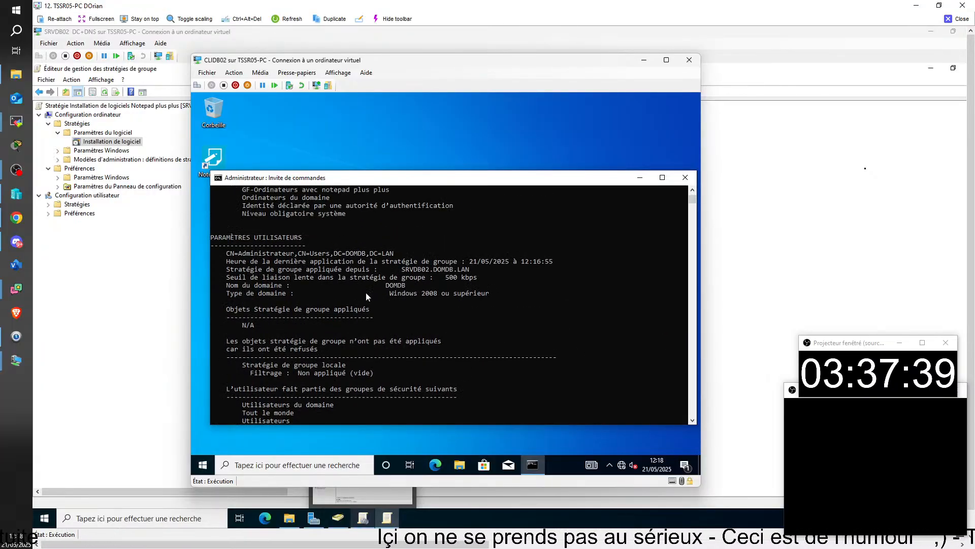
scroll(366, 296, "up", 2)
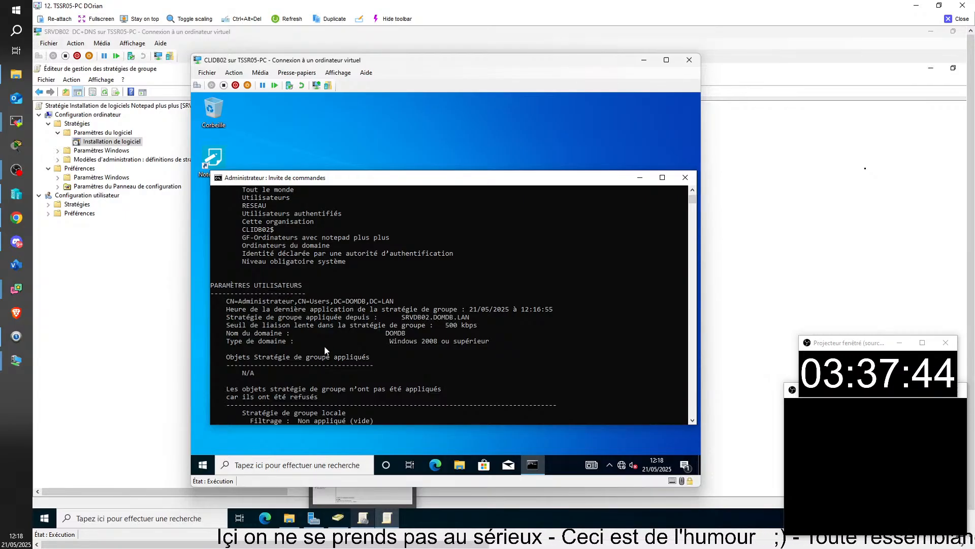
scroll(325, 349, "up", 3)
scroll(327, 348, "up", 1)
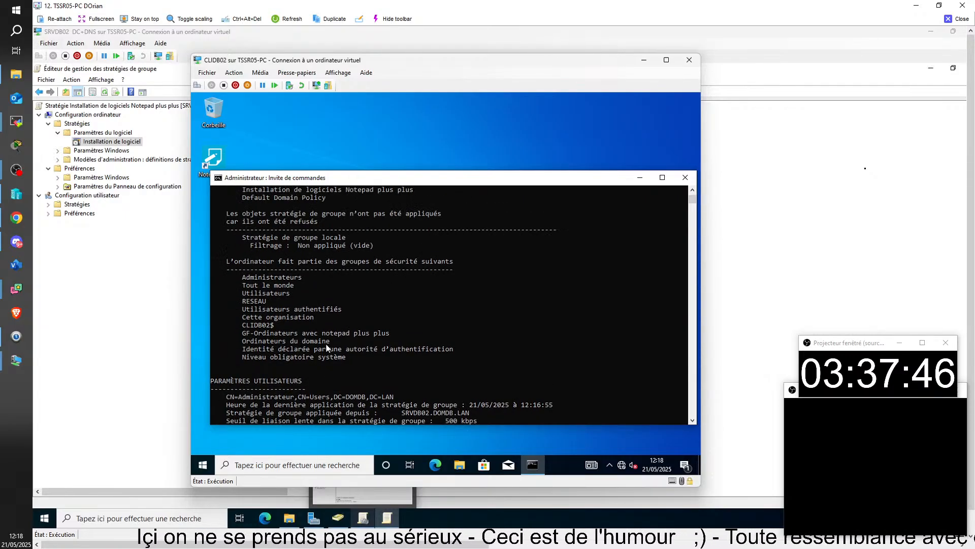
scroll(640, 370, "up", 3)
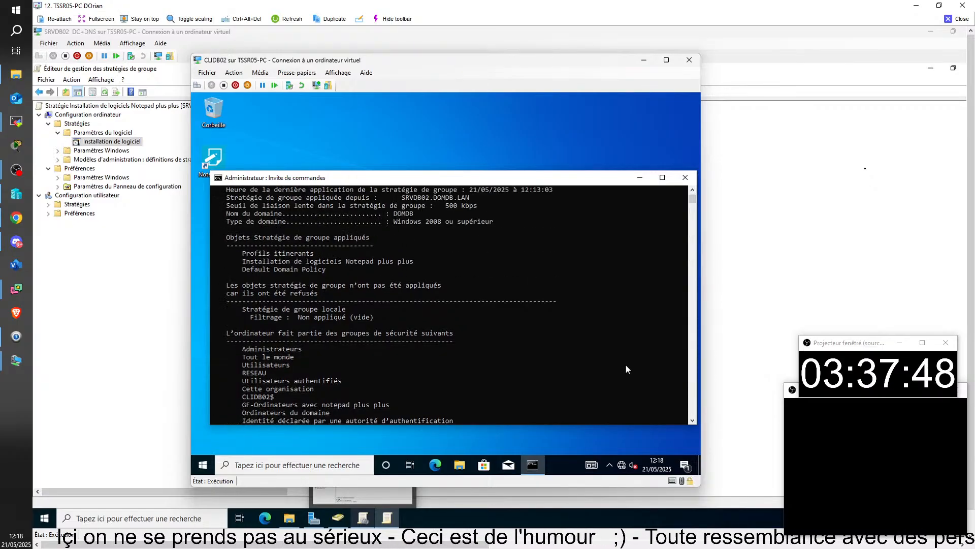
scroll(627, 369, "down", 2)
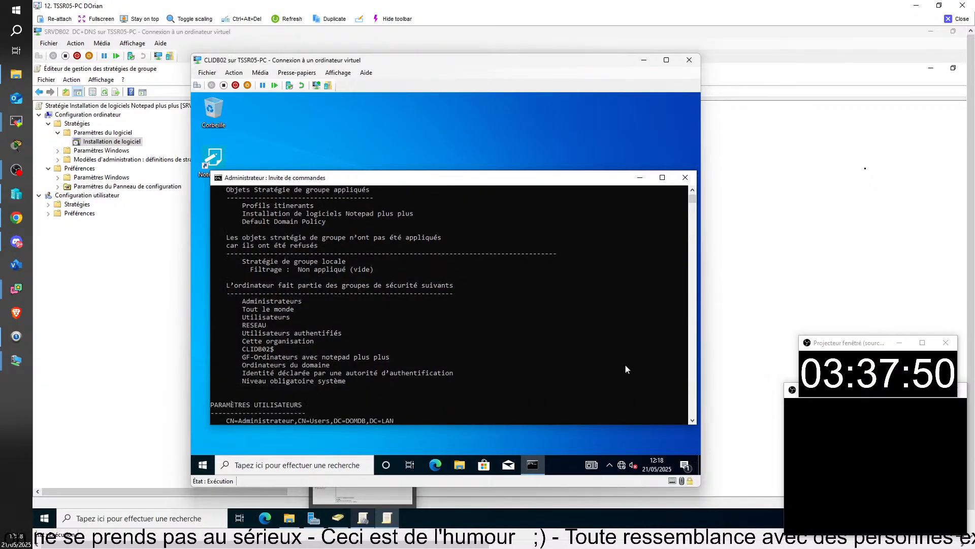
scroll(626, 369, "up", 4)
scroll(627, 369, "up", 2)
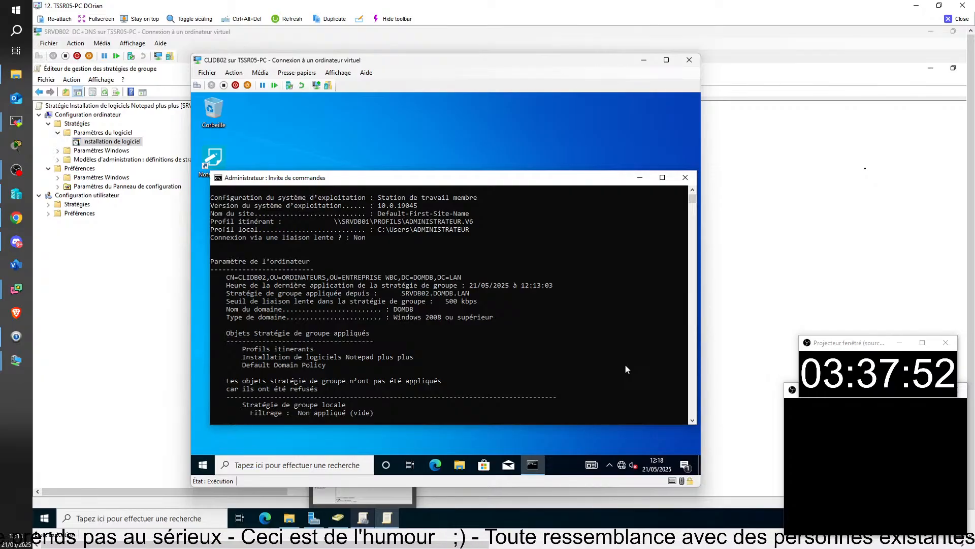
scroll(626, 369, "down", 2)
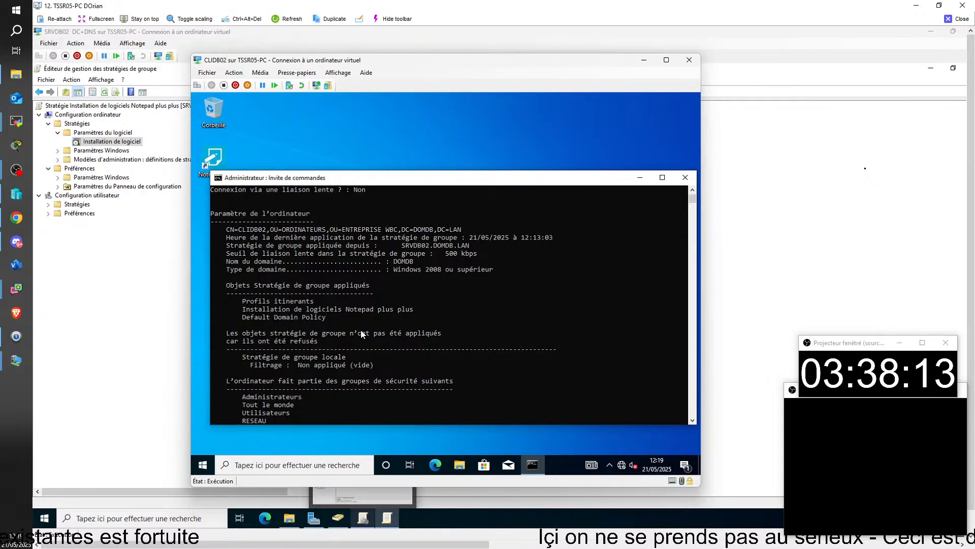
left_click_drag(693, 199, 687, 449)
left_click(579, 358)
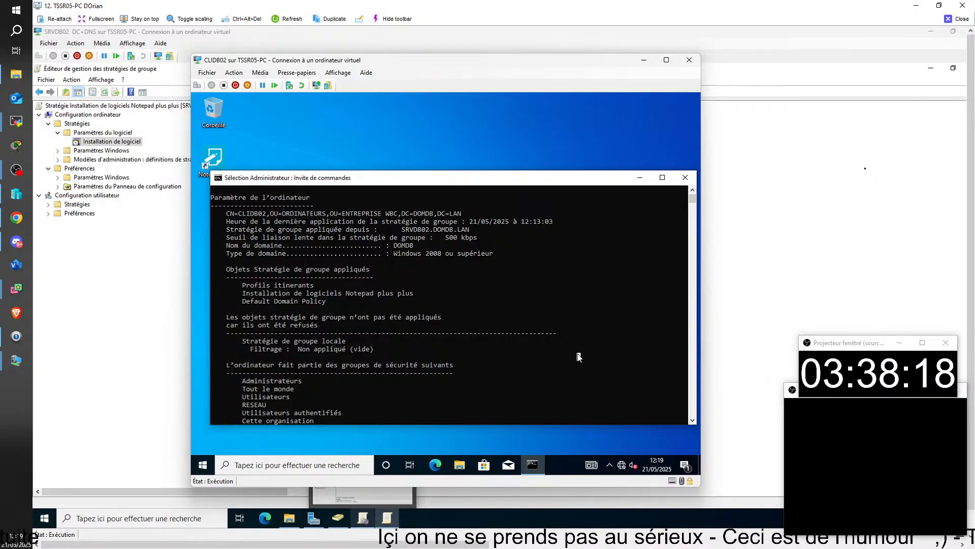
right_click(577, 353)
key("Return")
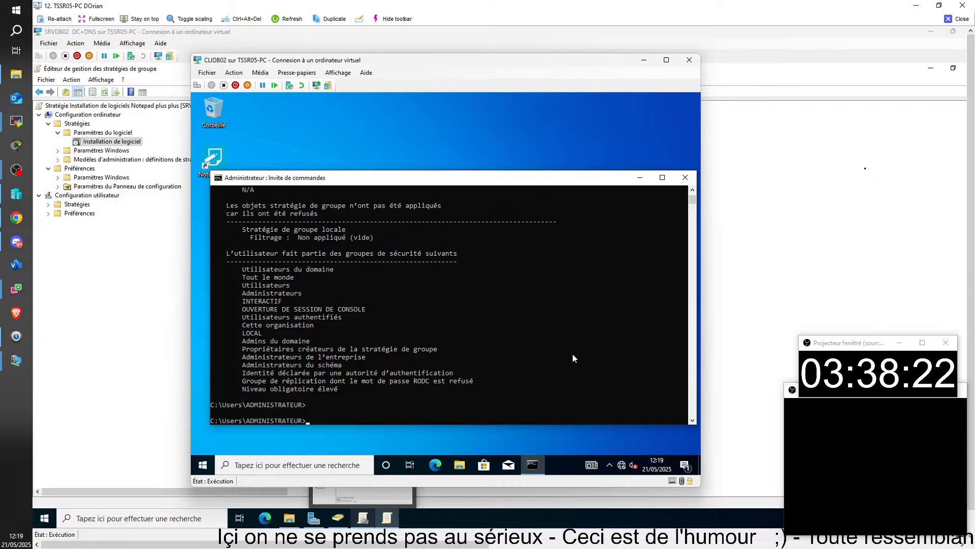
Run gpupdate /force on CLIDB02, then run it again from command history
type("gpupdate")
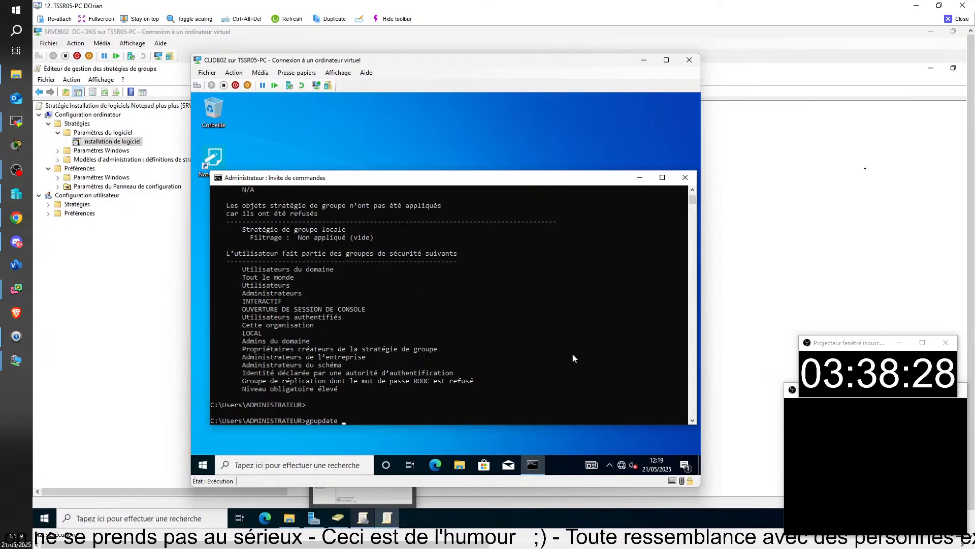
type(" /")
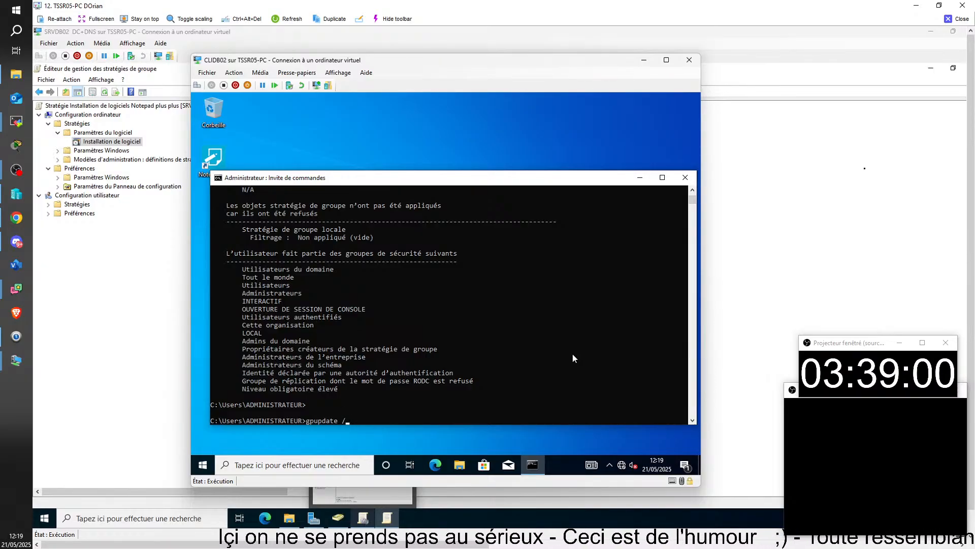
type("force")
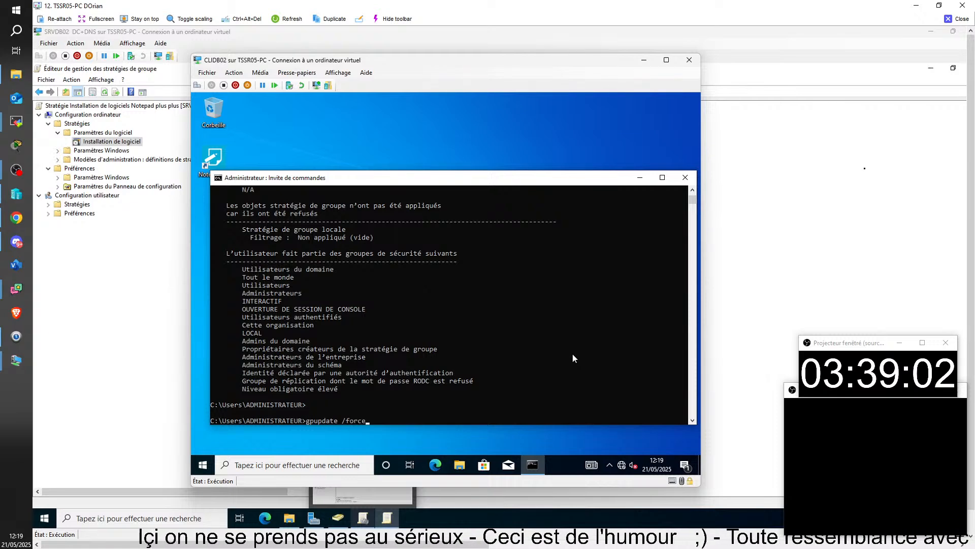
key("Return")
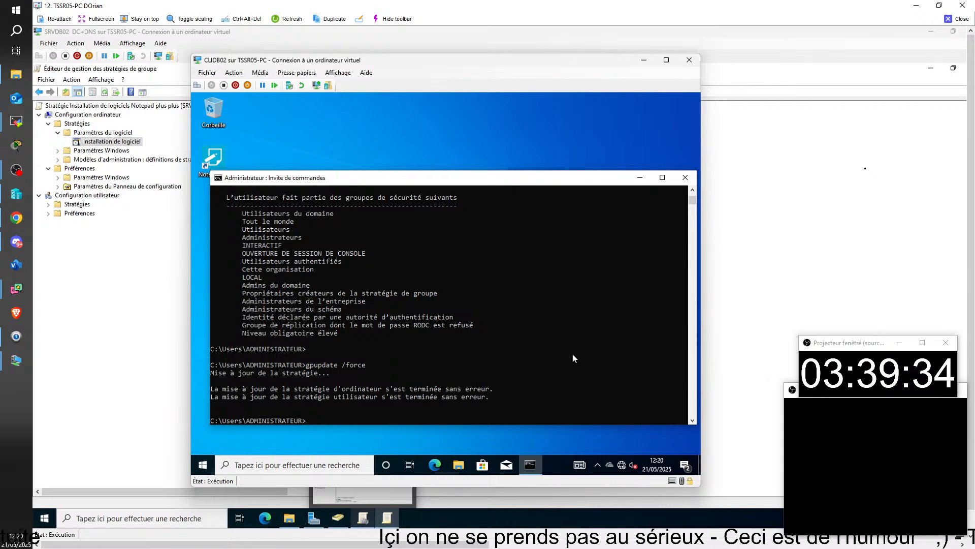
key("Up")
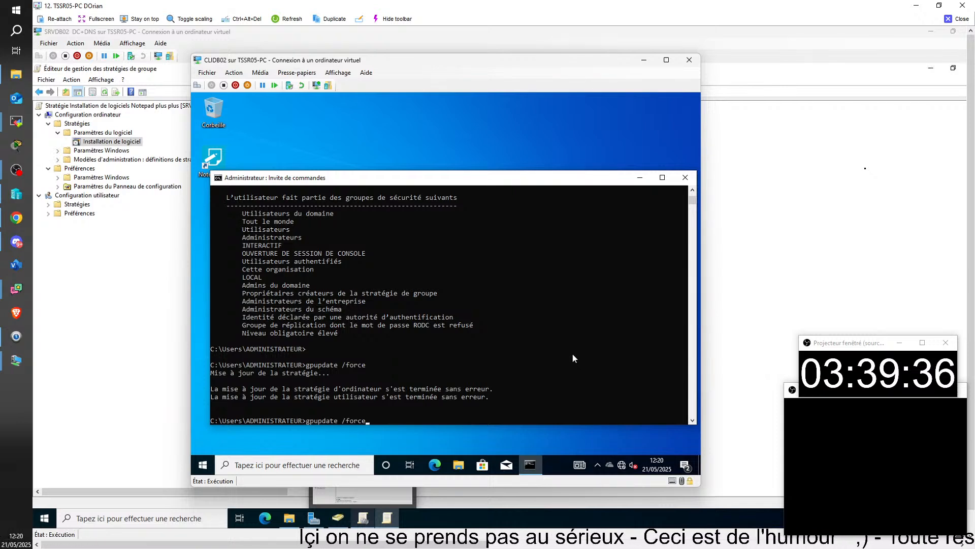
key("Return")
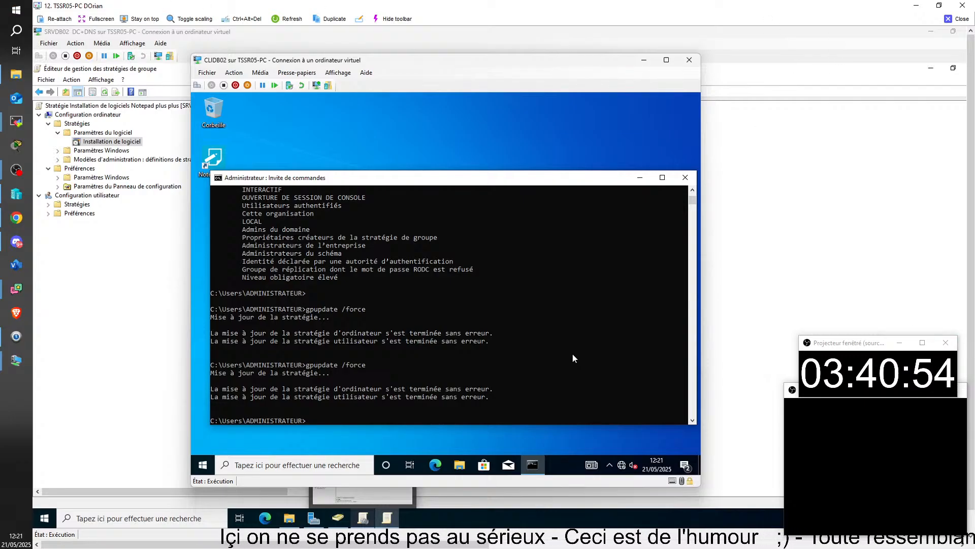
Close the CLIDB02 remote session and bring CLIFL01's remote desktop into view
left_click(957, 19)
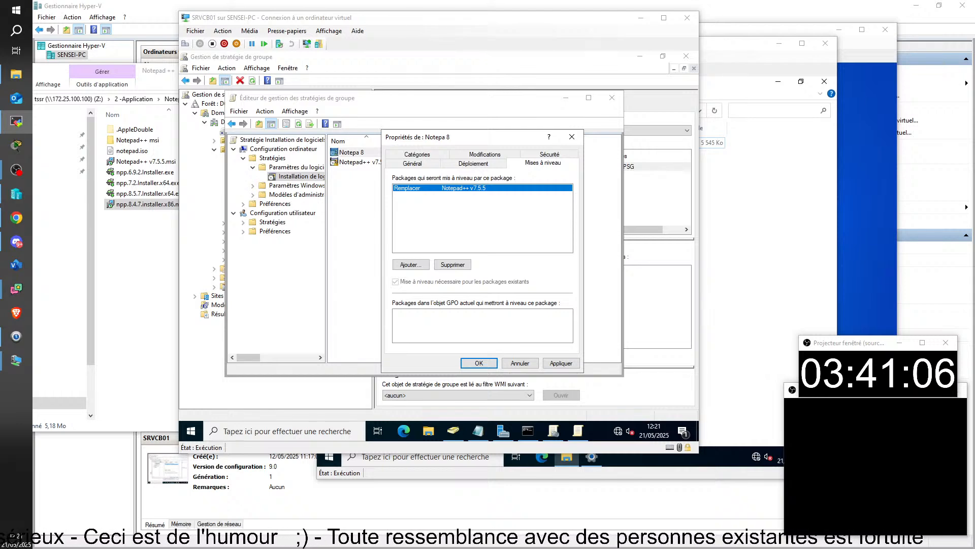
left_click_drag(974, 181, 1, 3)
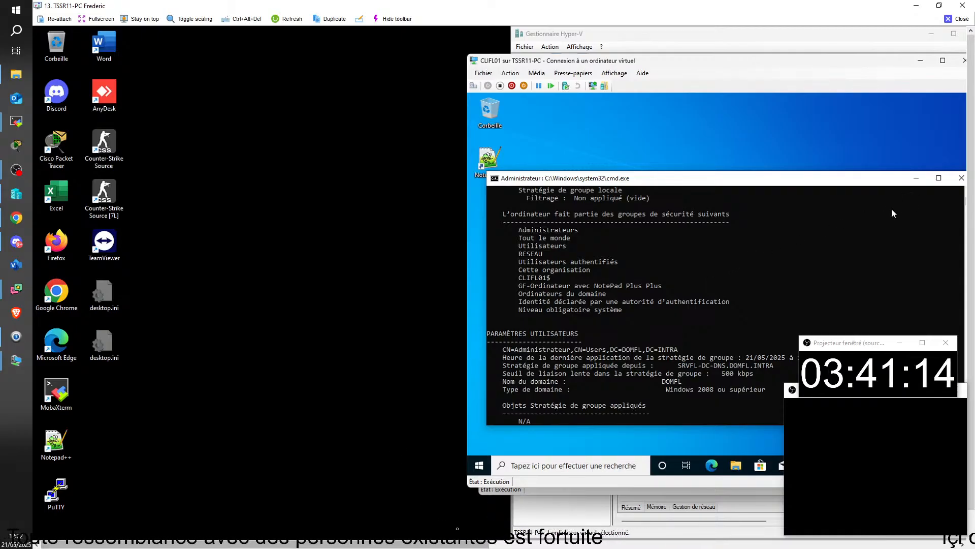
Run gpupdate /force in CLIFL01's command prompt, then close that remote session
left_click_drag(432, 545, 529, 545)
scroll(635, 259, "down", 16)
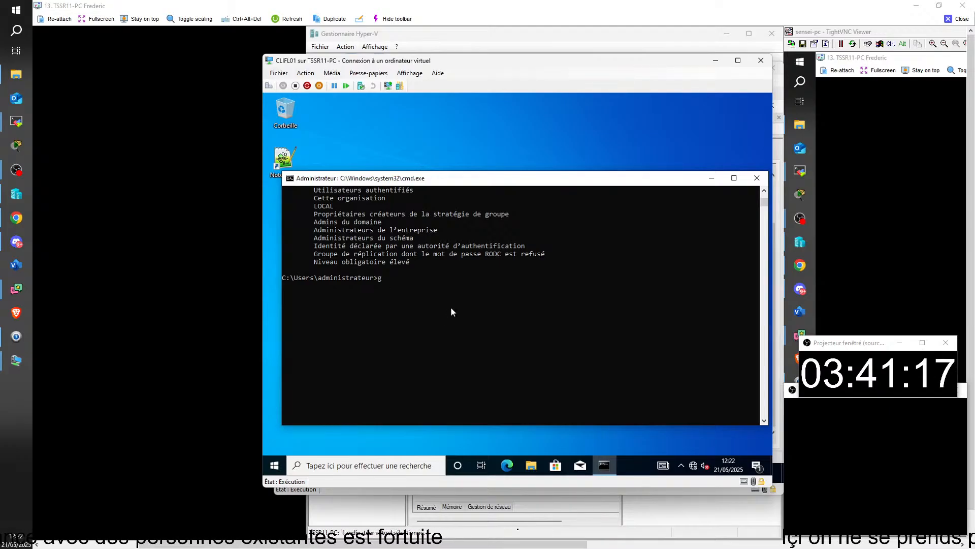
type("pu")
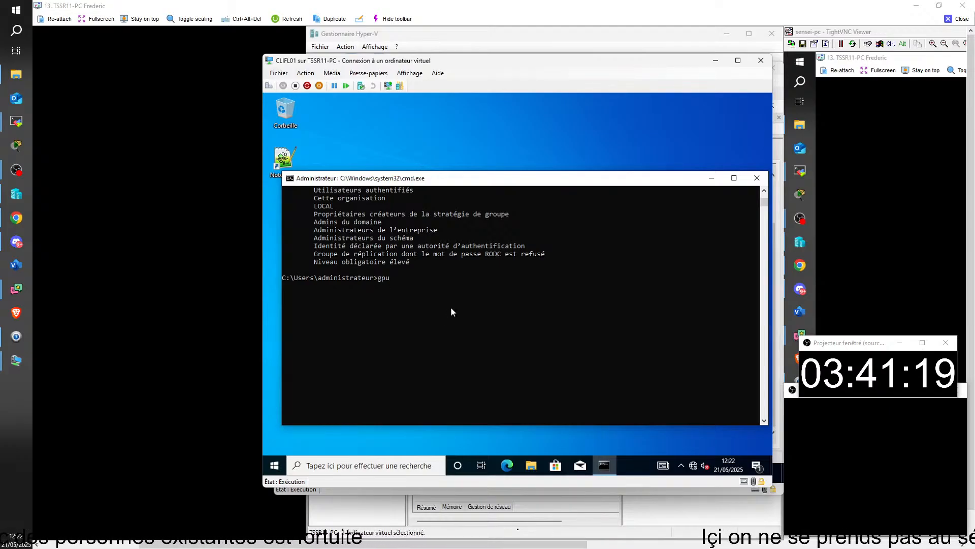
type("p")
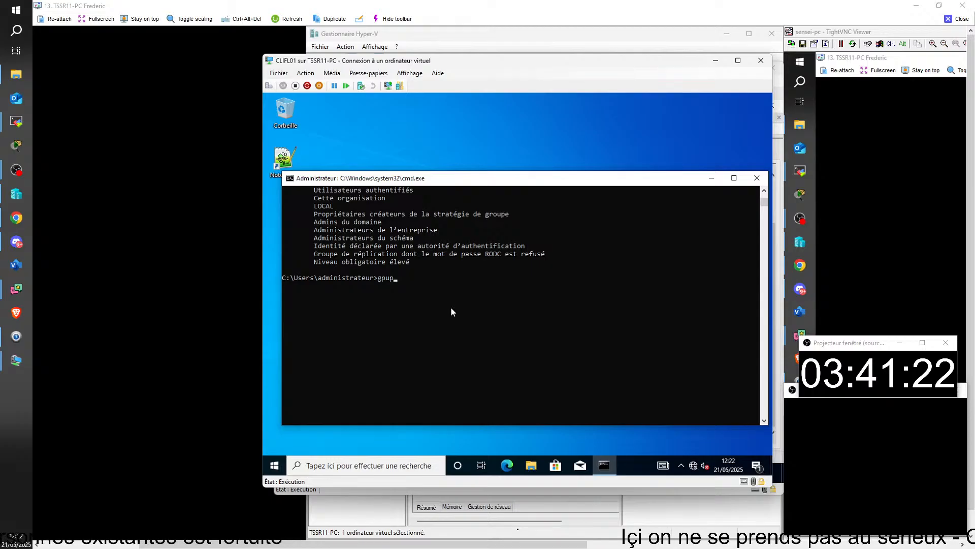
type("date")
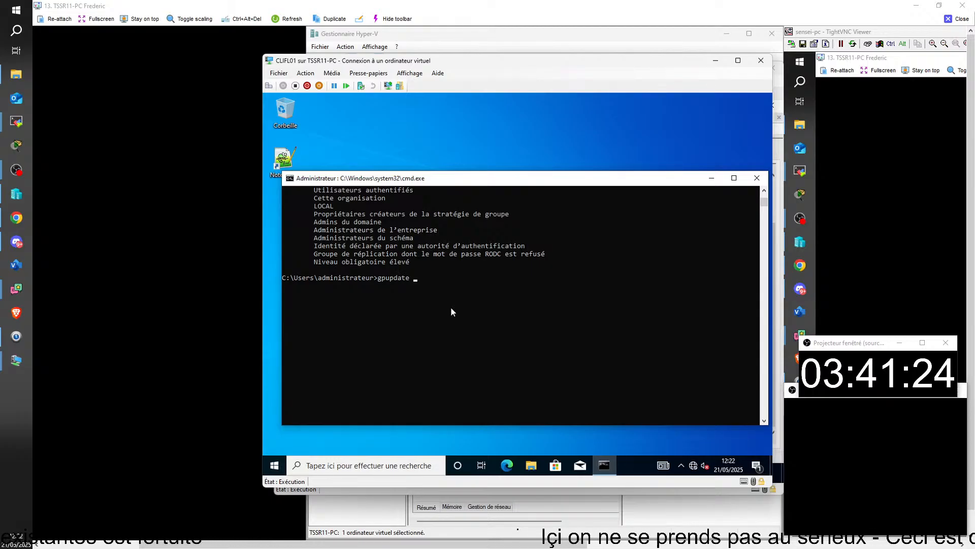
type(" /f")
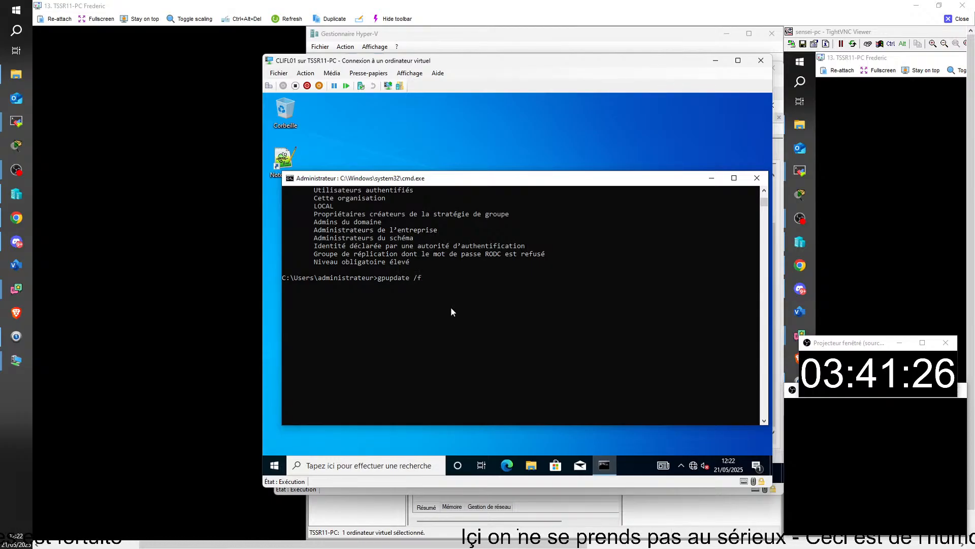
type("orce")
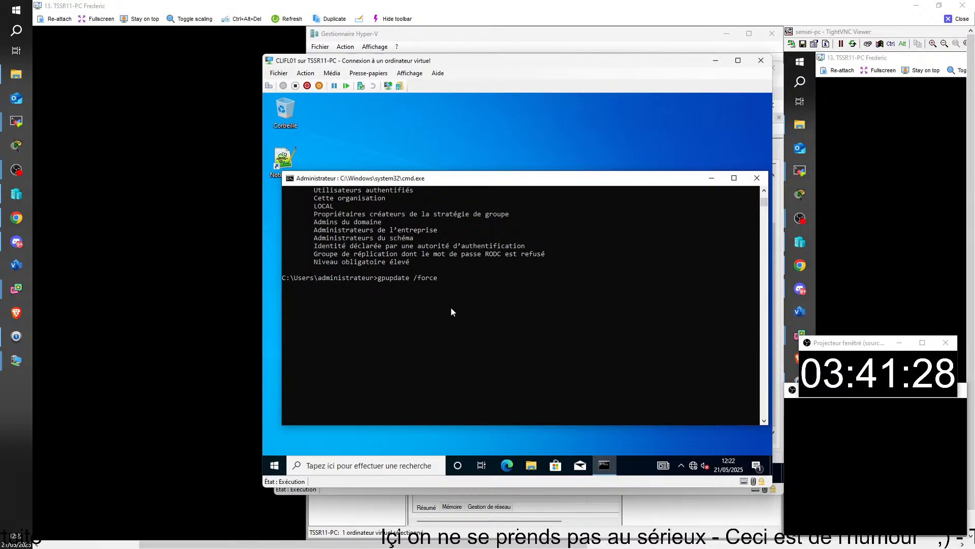
key("Return")
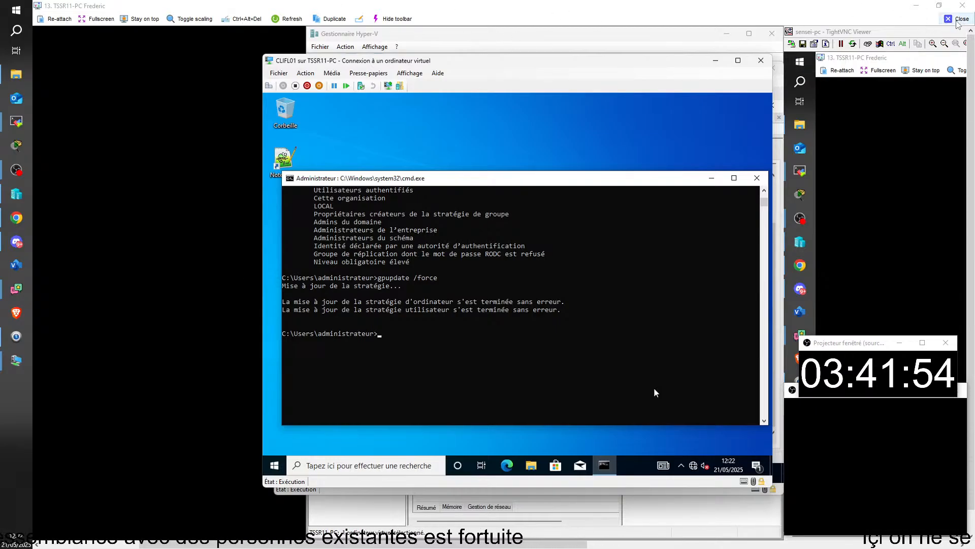
scroll(241, 182, "left", 1)
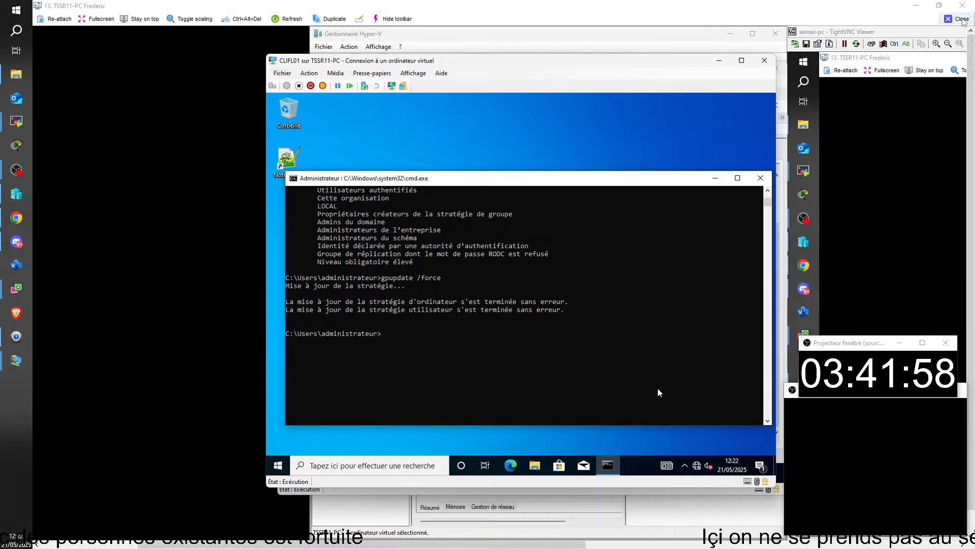
left_click(957, 19)
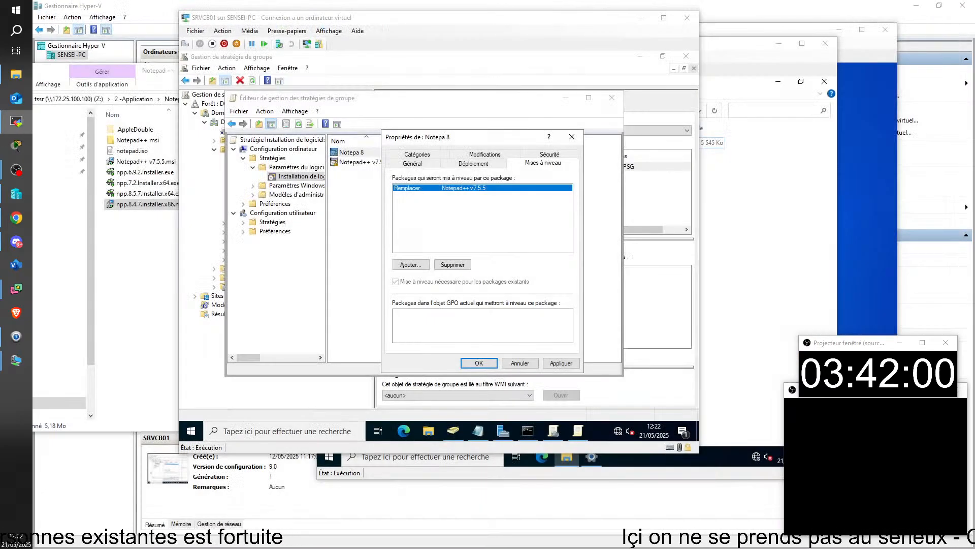
Open the Notepad++ msi folder in File Explorer and switch to the next remote session
left_click(149, 276)
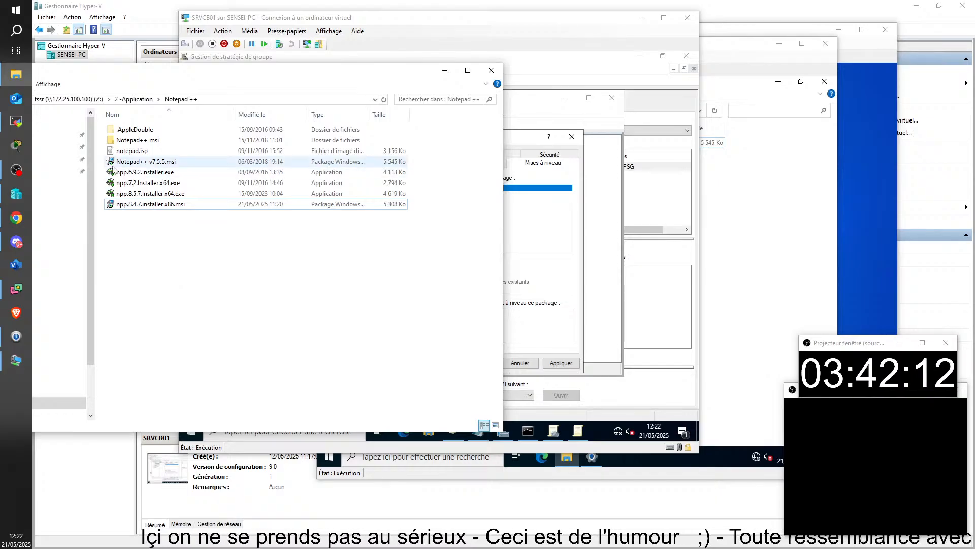
double_click(138, 144)
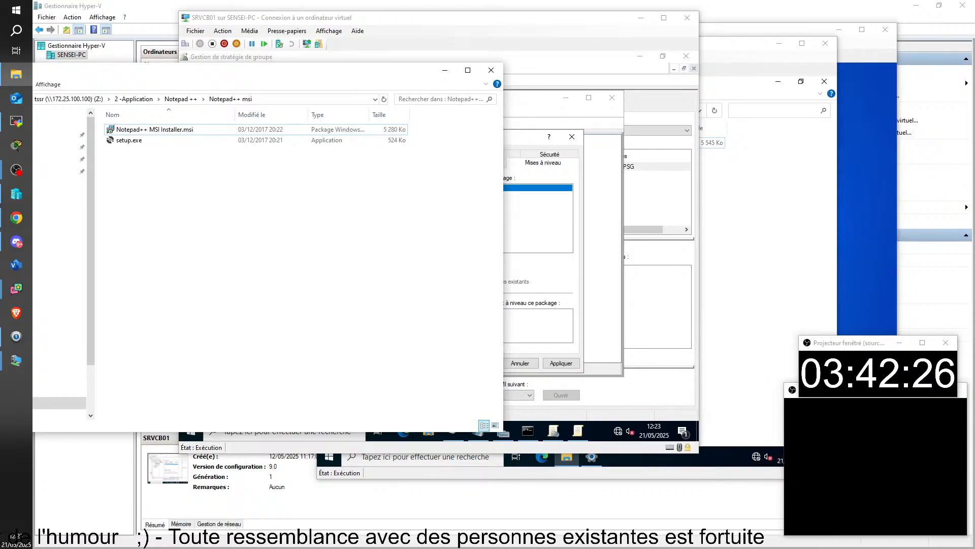
left_click(17, 121)
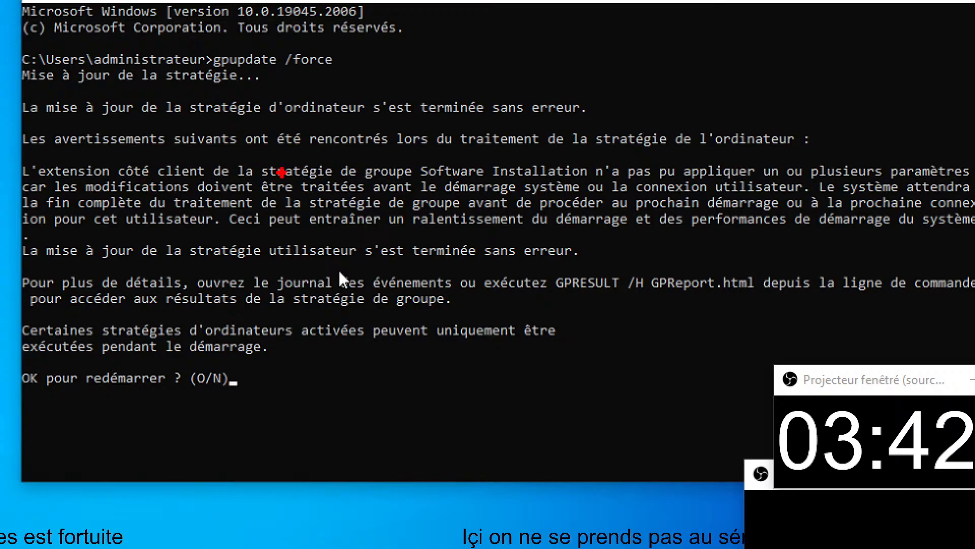
Mark the Software Installation restart warning with a red rectangle, then end the remote session
mouse_move(412, 158)
left_mouse_down()
mouse_move(477, 189)
mouse_move(594, 180)
left_mouse_up()
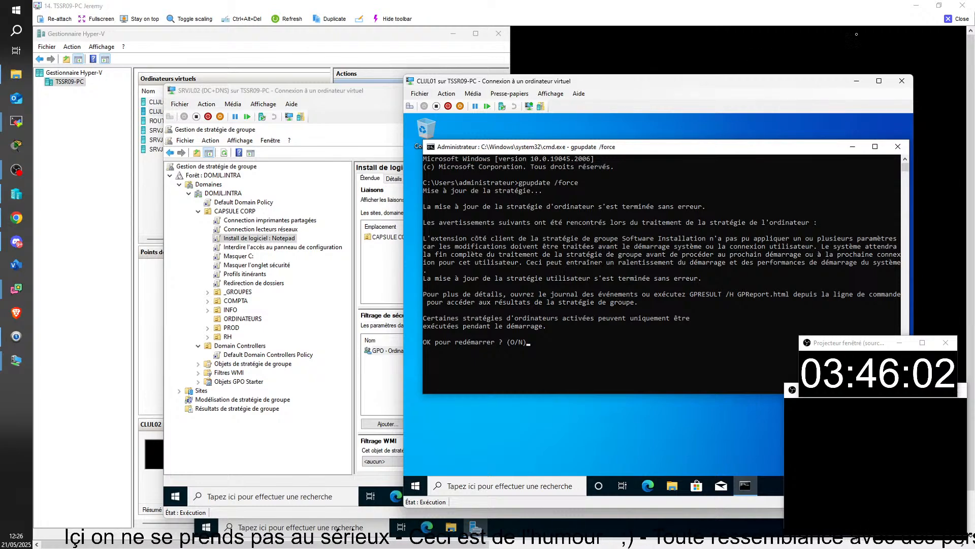
left_click(957, 19)
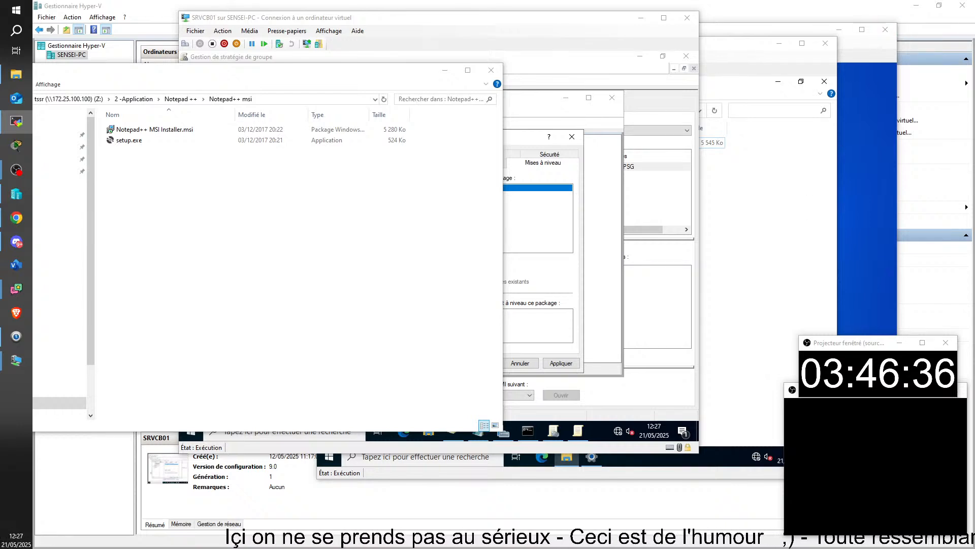
Bring the remote lab desktop into view and nudge the CLIJU01 VM window up-left
left_click_drag(315, 548, 390, 16)
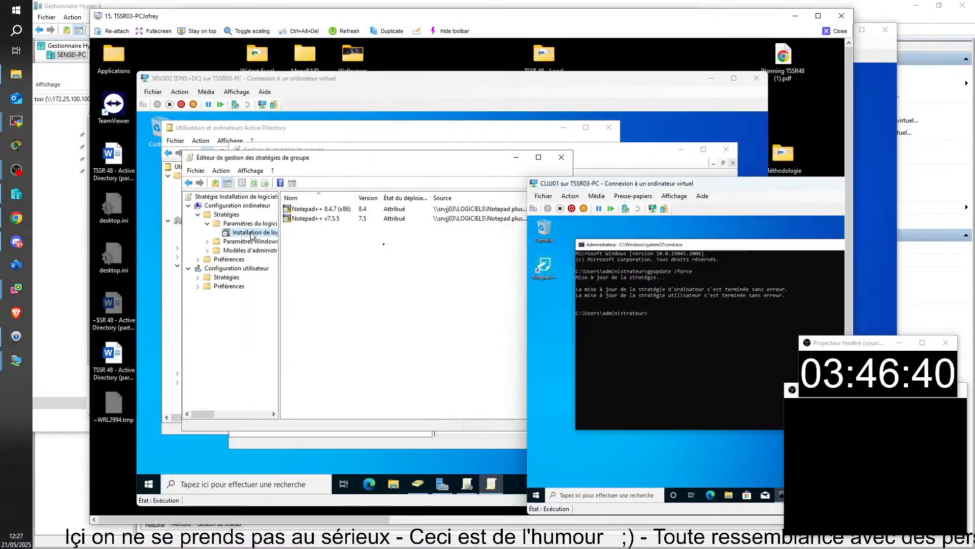
left_click_drag(584, 184, 564, 175)
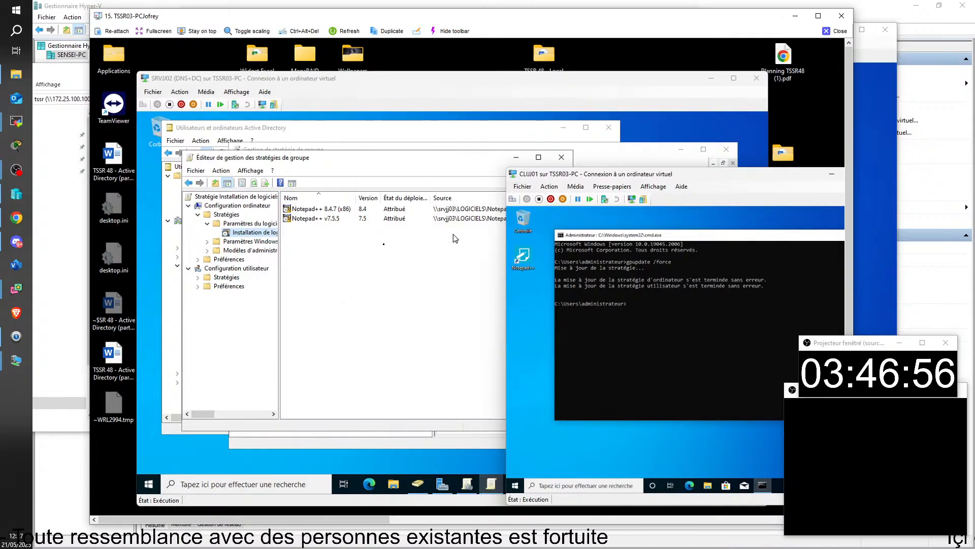
Check the Notepad++ desktop shortcut's properties showing v7.5.5, then move the VM window up-left
right_click(521, 261)
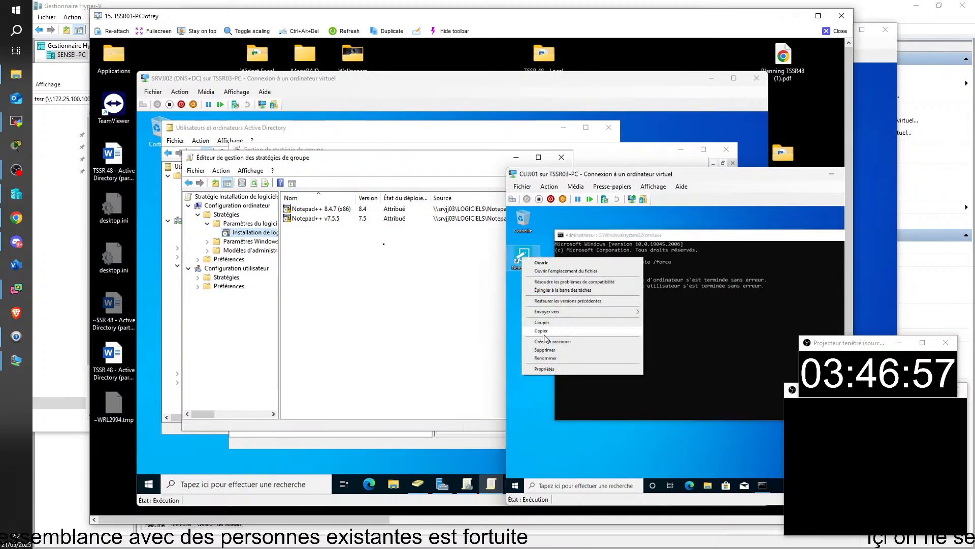
left_click(540, 370)
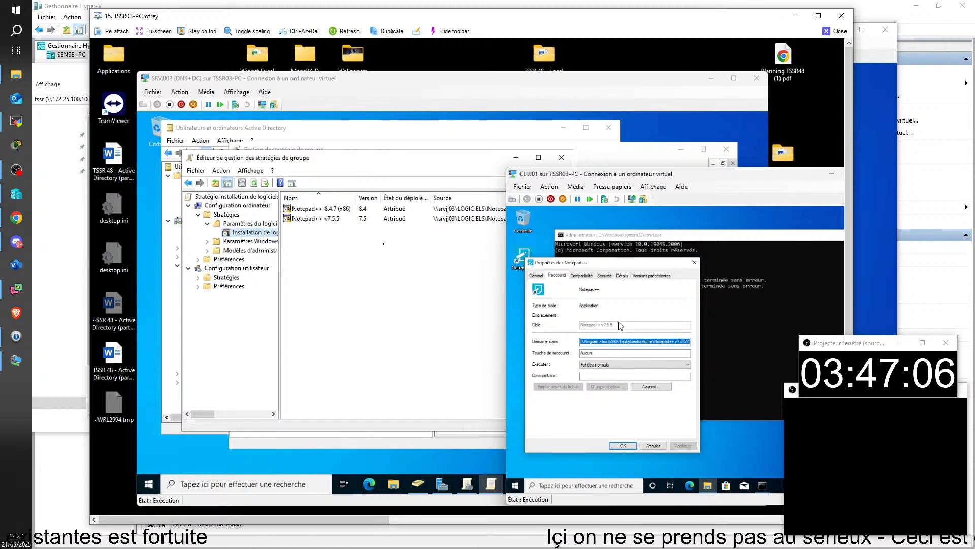
left_click(694, 263)
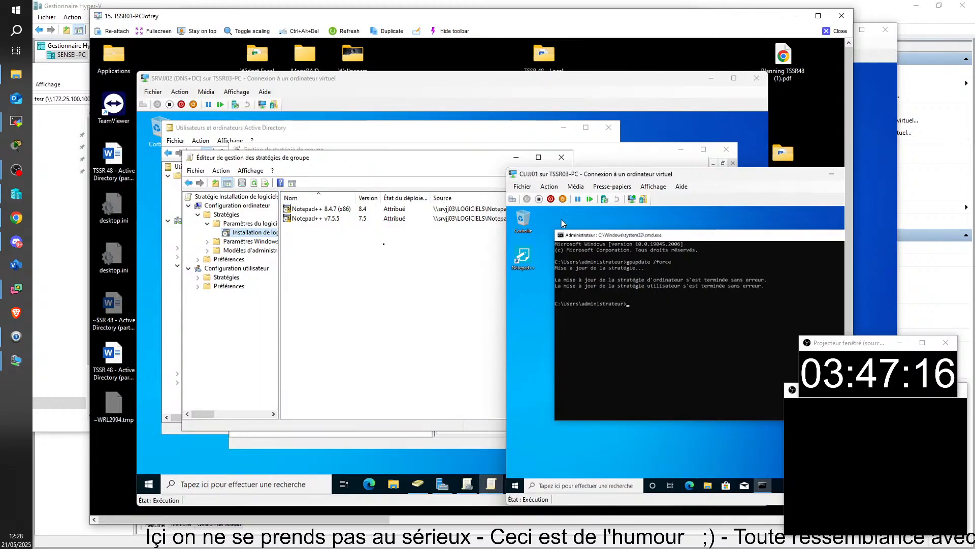
left_click_drag(576, 178, 537, 154)
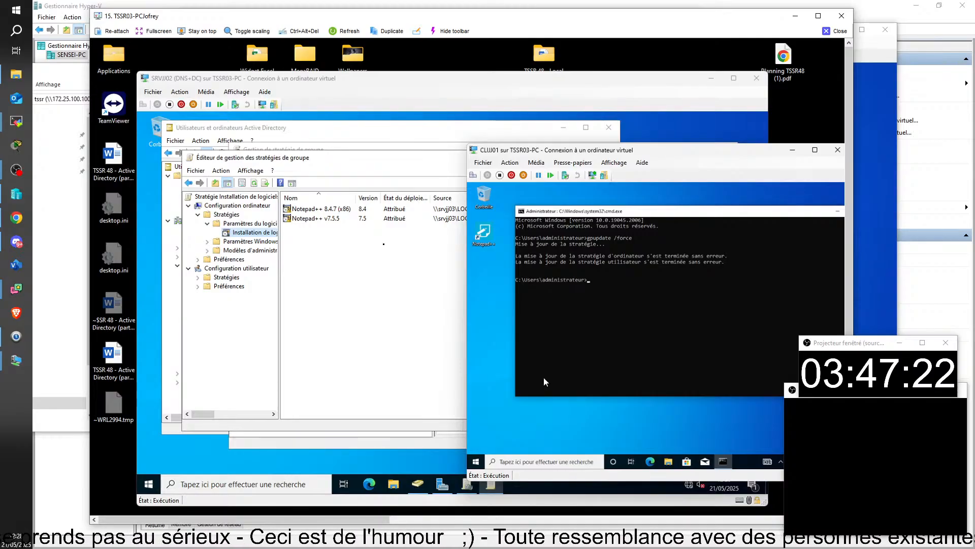
Open the Notepad++ shortcut's file location, then browse Ce PC to C:\Programmes (x86)
right_click(487, 246)
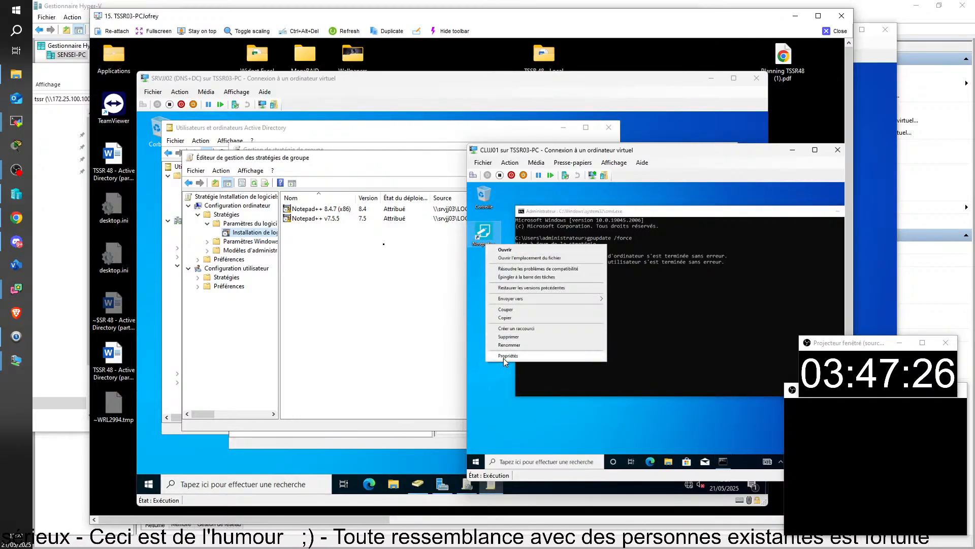
left_click(509, 259)
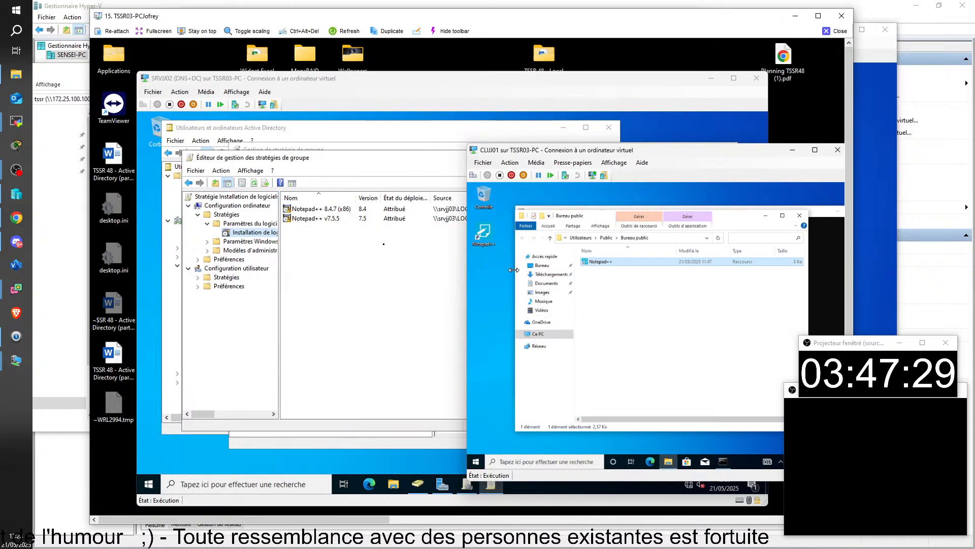
left_click(535, 337)
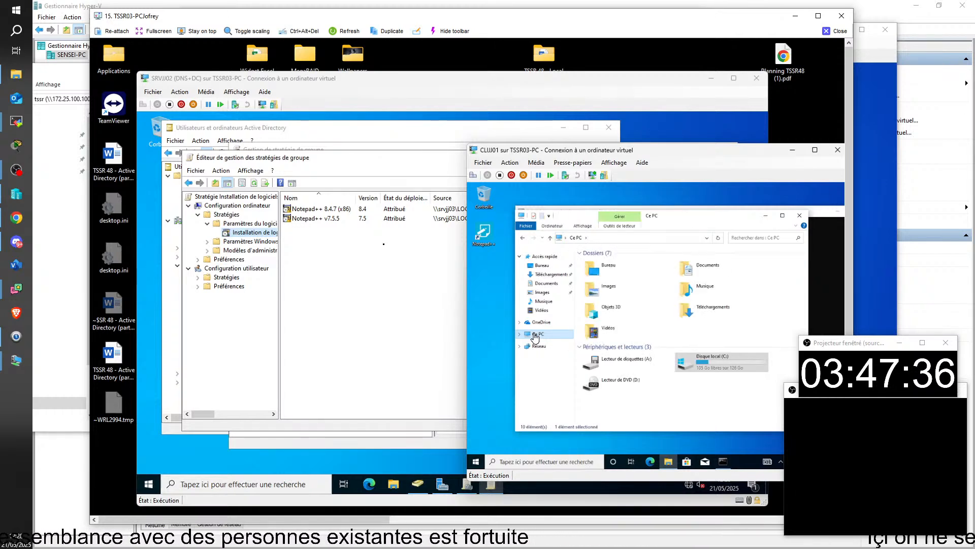
double_click(735, 367)
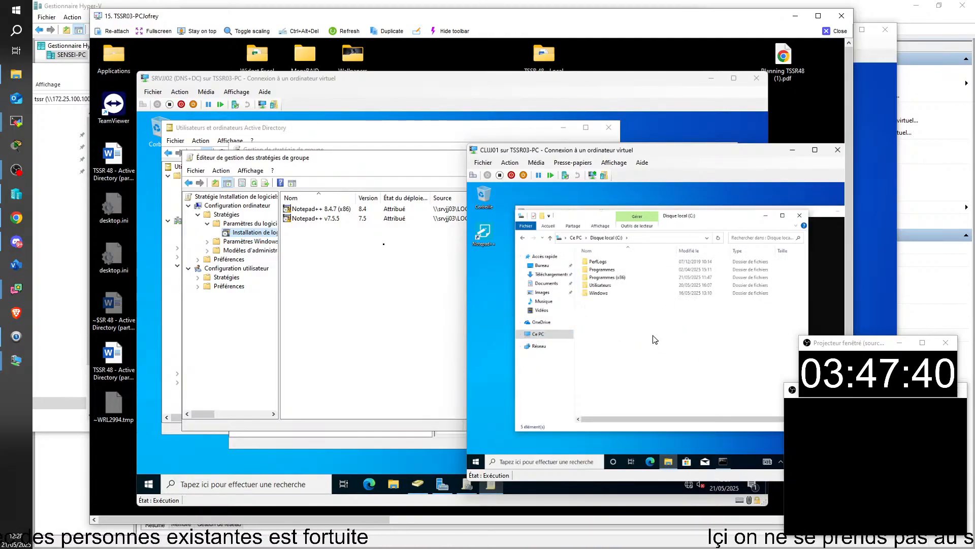
double_click(598, 270)
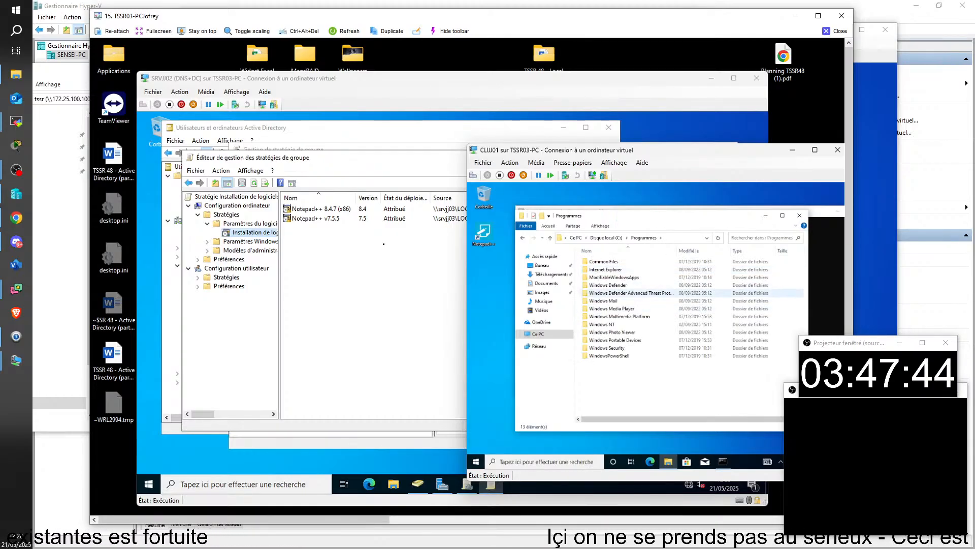
left_click(525, 238)
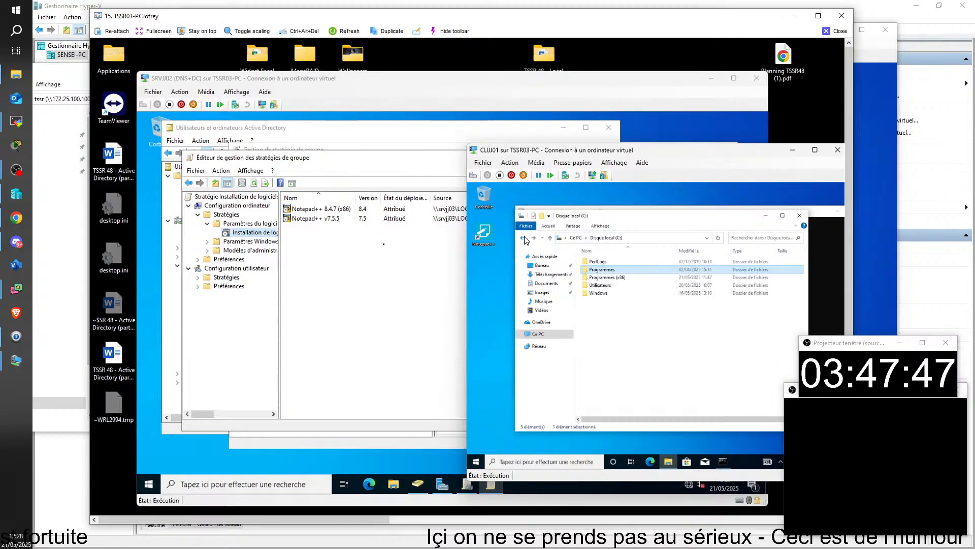
double_click(591, 277)
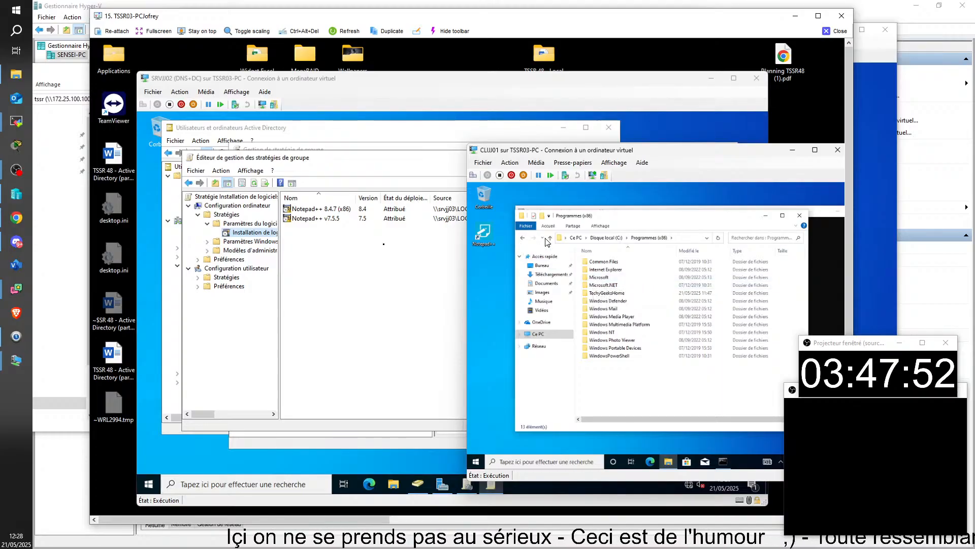
Review the Notepad++ shortcut's Détails and Général properties tabs
right_click(483, 233)
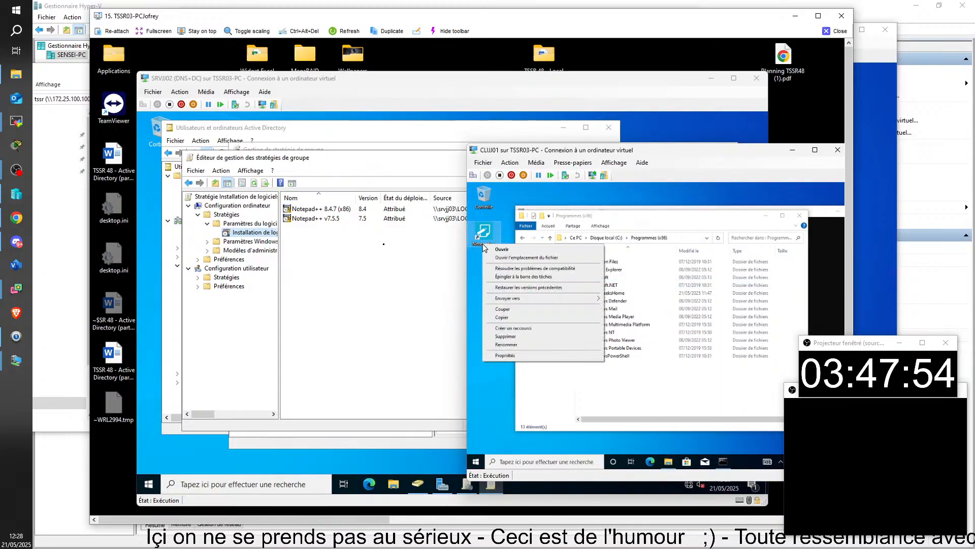
left_click(506, 355)
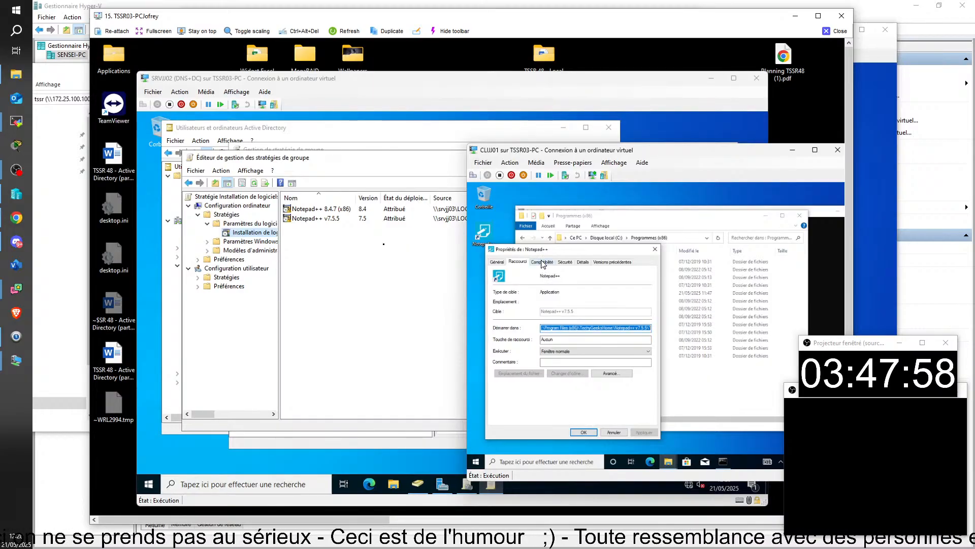
left_click(588, 265)
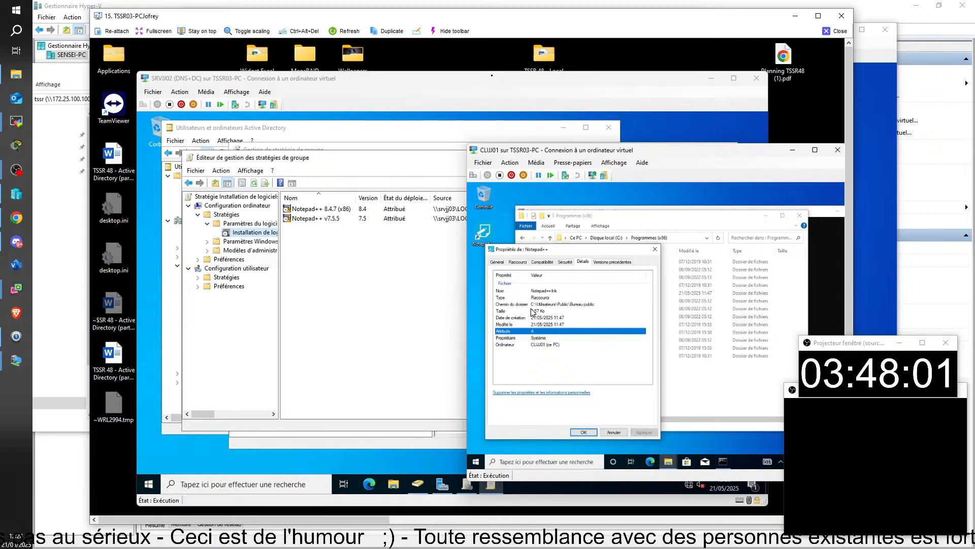
left_click(499, 262)
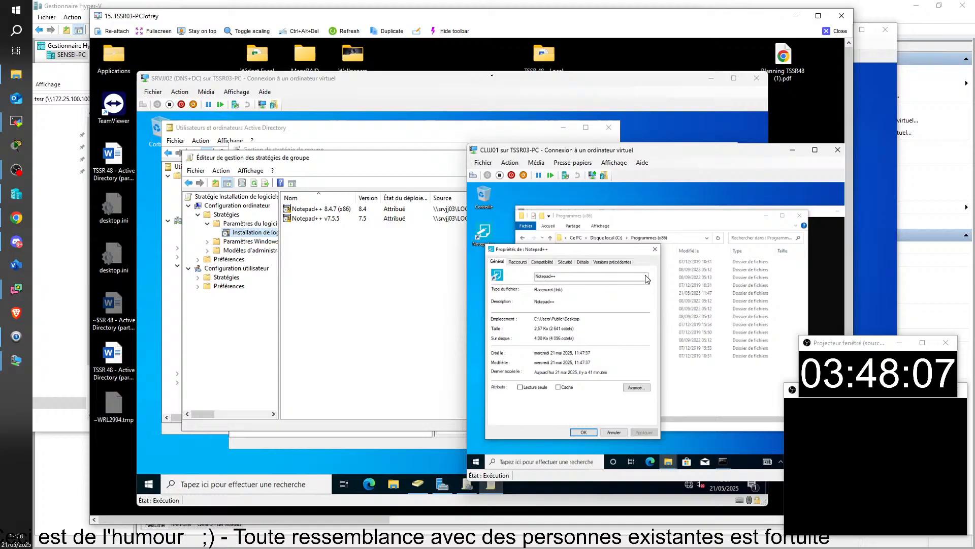
left_click(656, 250)
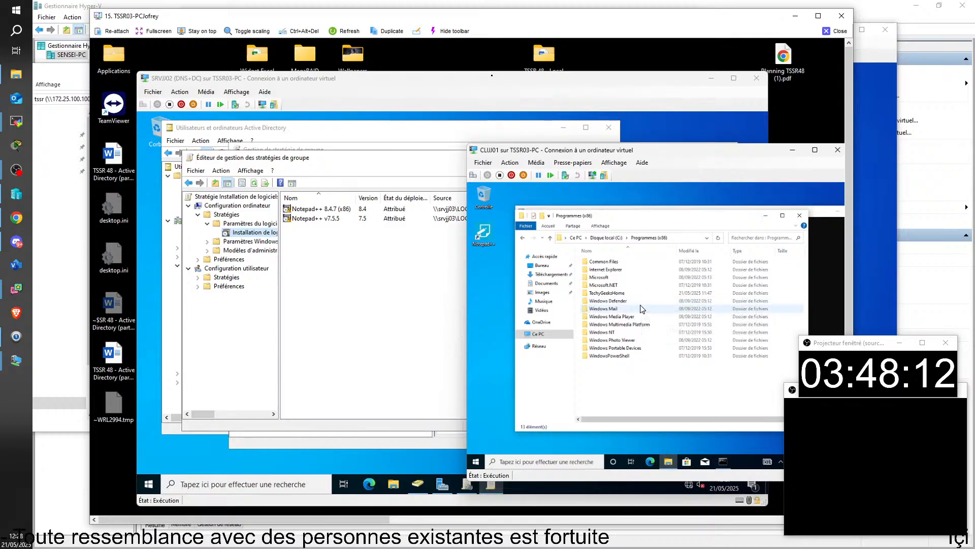
Open the TechyGeeksHome folder to confirm only v7.5.5, then close File Explorer
left_click(618, 295)
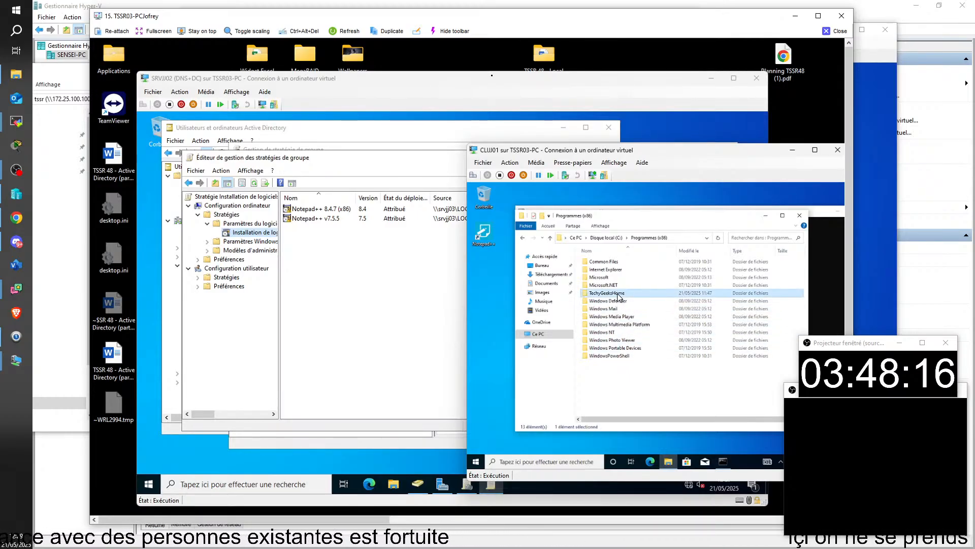
double_click(618, 295)
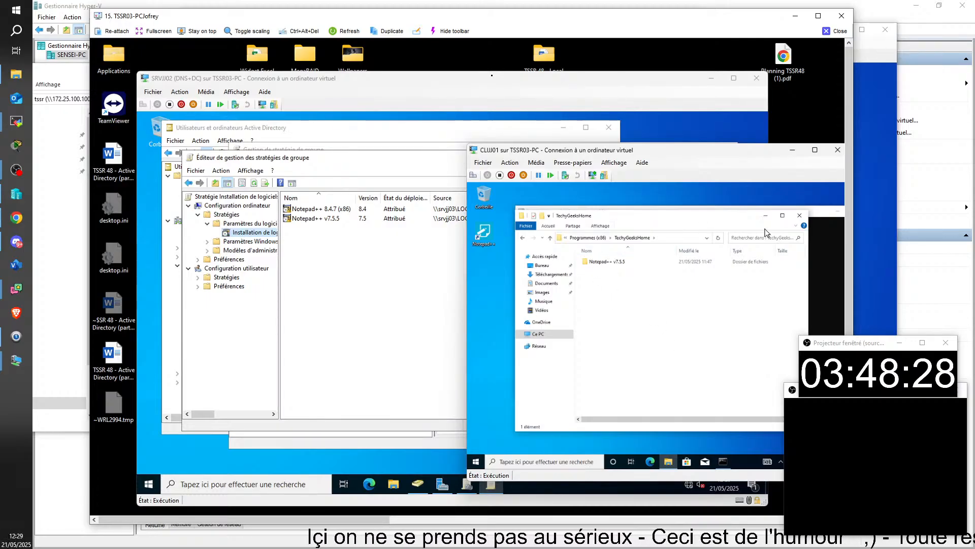
left_click(799, 216)
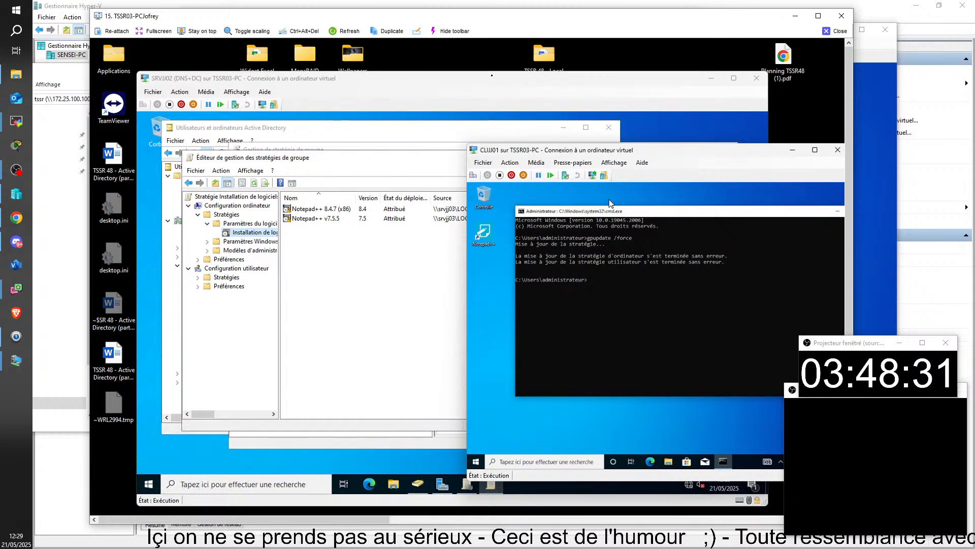
Bring the local File Explorer window forward and move it to the right
left_click(408, 289)
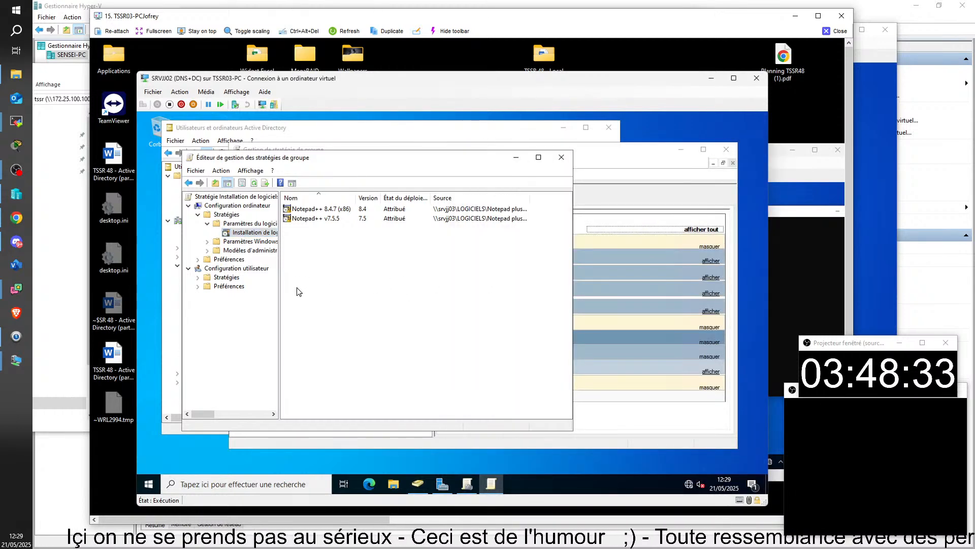
left_click(63, 229)
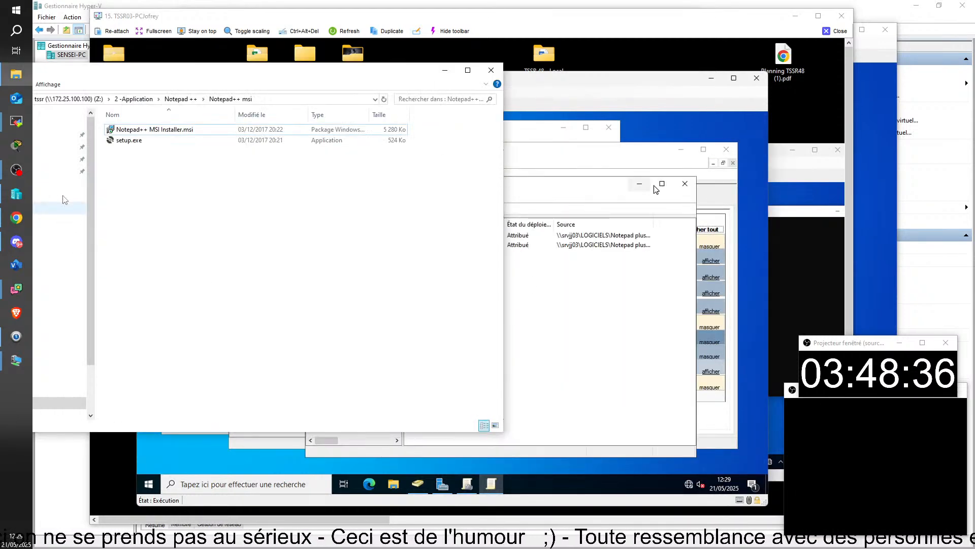
left_click_drag(247, 77, 415, 65)
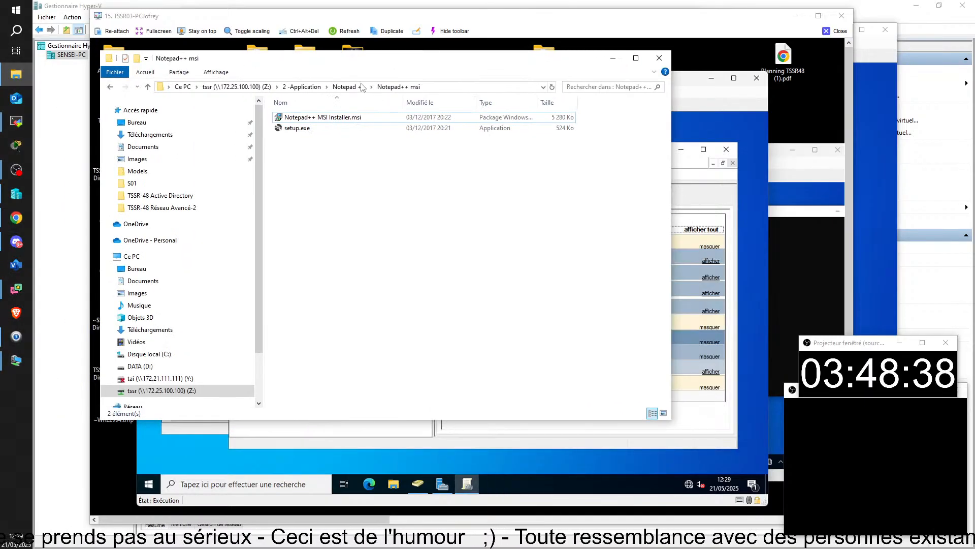
Open the share's 2 -Application\7ZIP folder and show its full path in the address bar
left_click(302, 87)
double_click(289, 114)
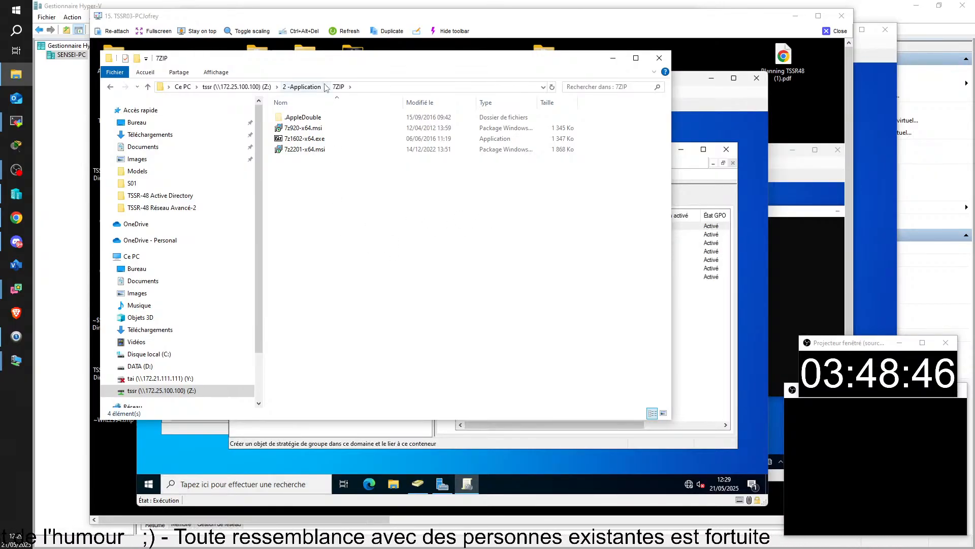
left_click(389, 88)
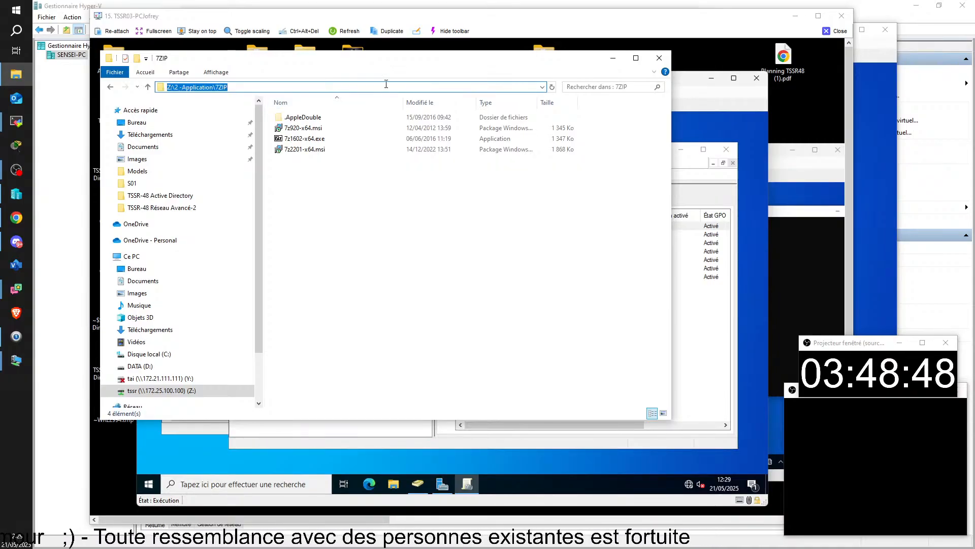
left_click(15, 460)
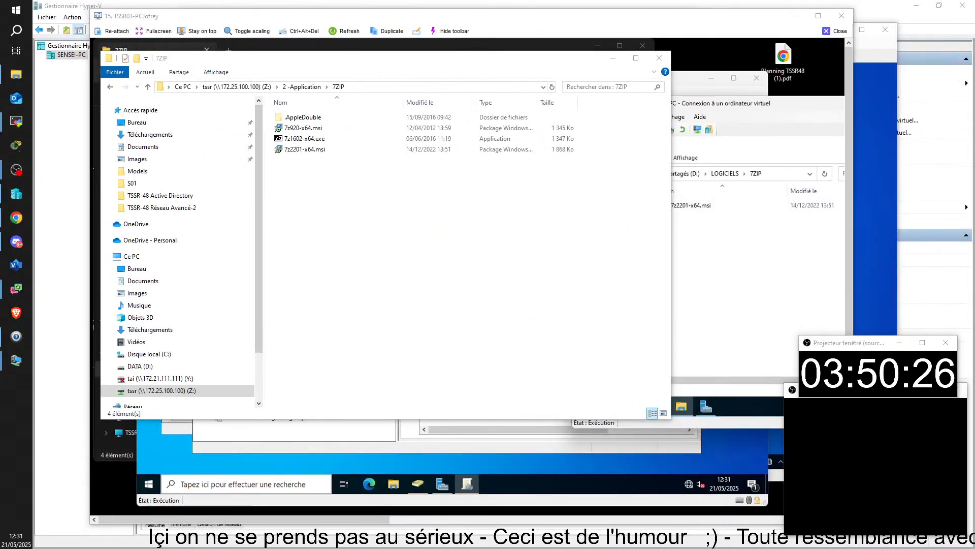
left_click(690, 78)
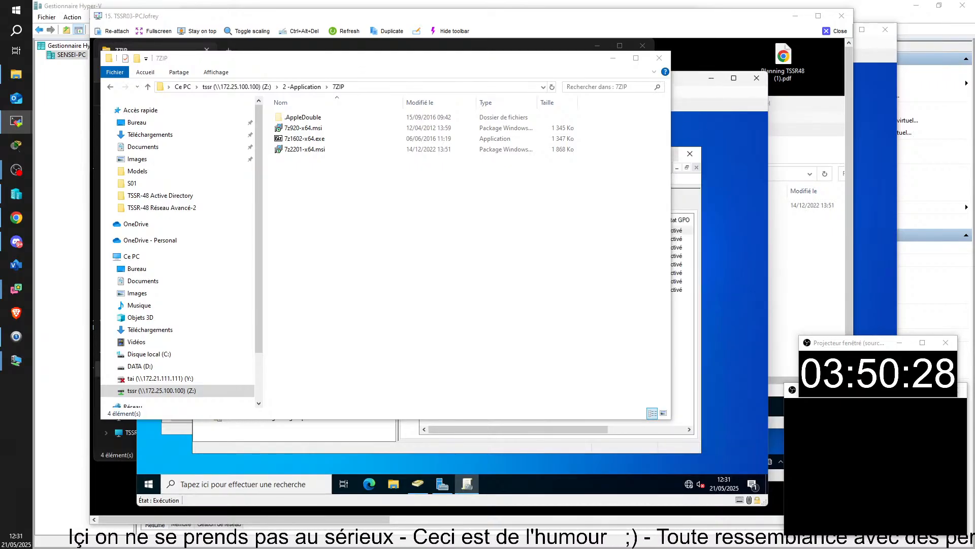